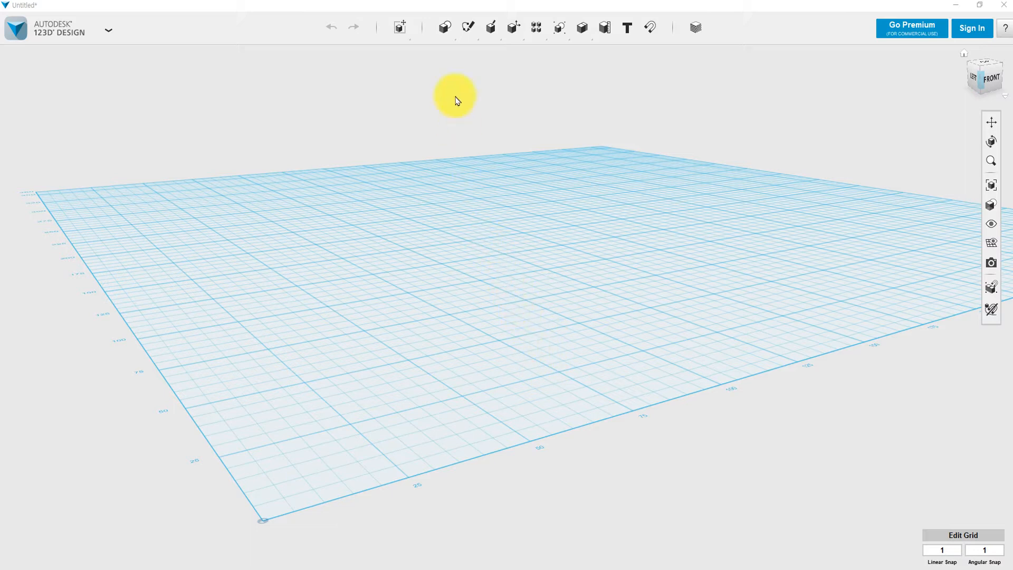
Insert a box primitive with Length 30, Width 30 and Height 5, and place it on the grid.
mouse_move(448, 33)
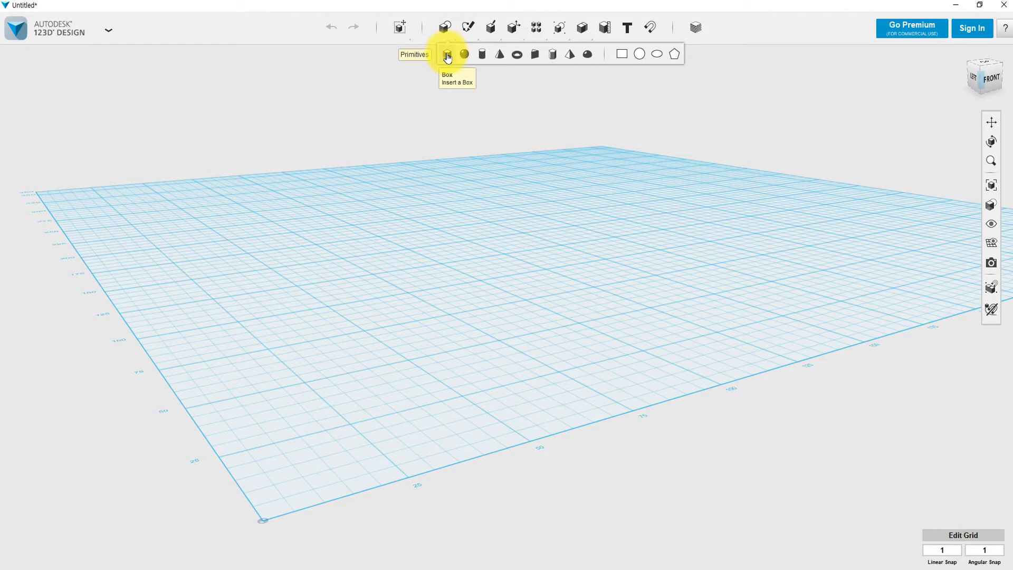
left_click(447, 55)
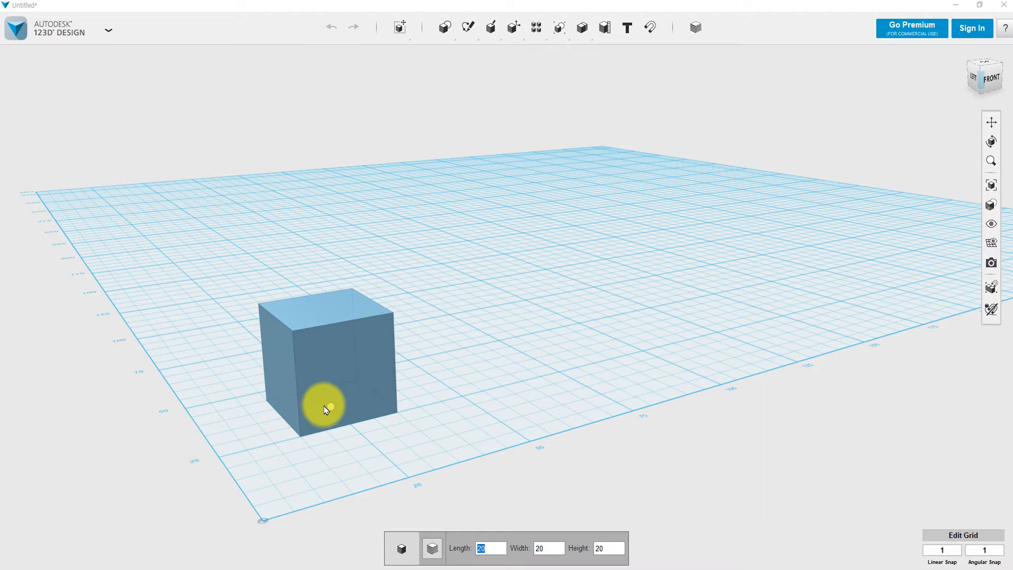
left_click(338, 412)
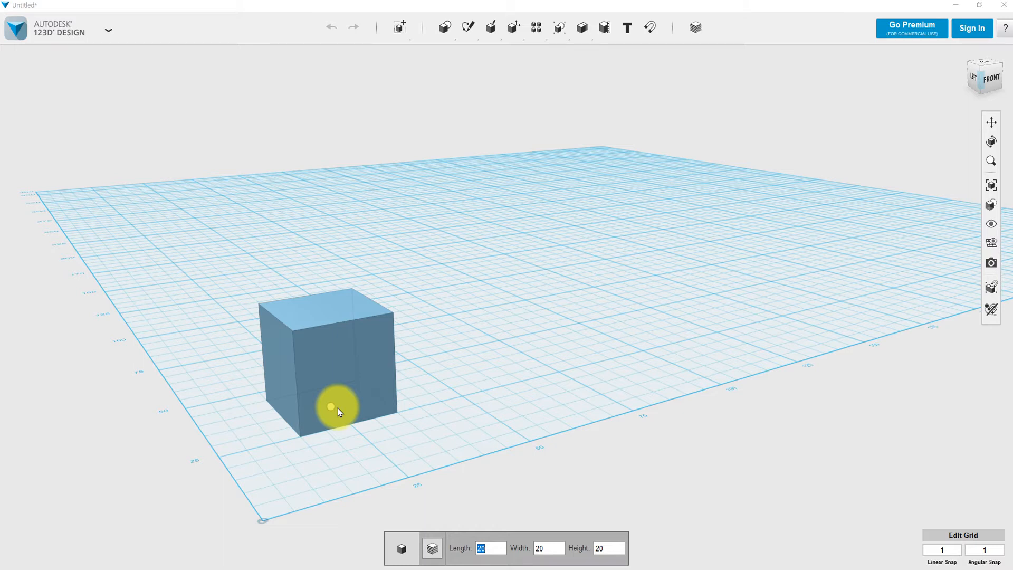
left_click(311, 384)
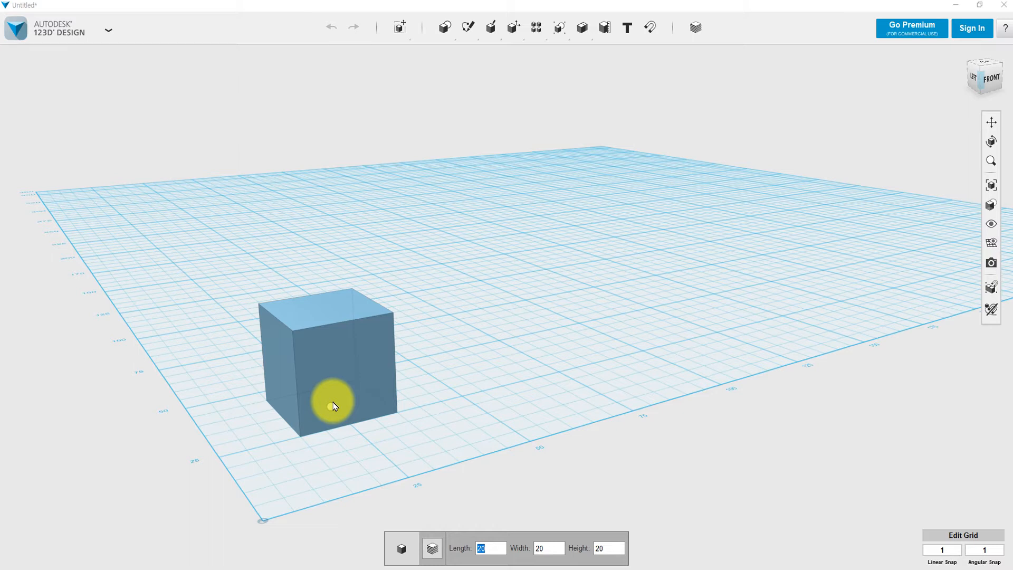
type("30")
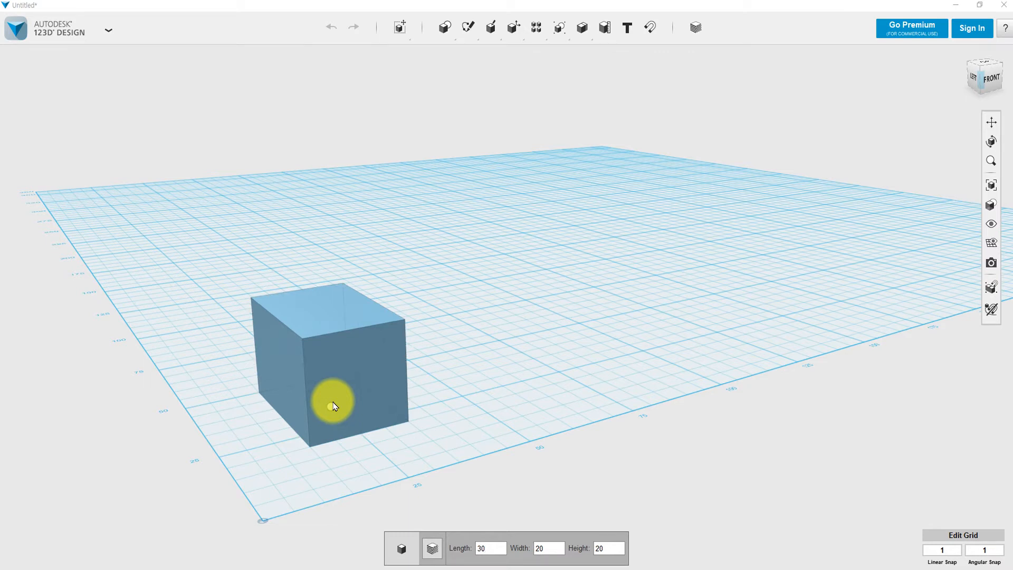
key("Tab")
type("30")
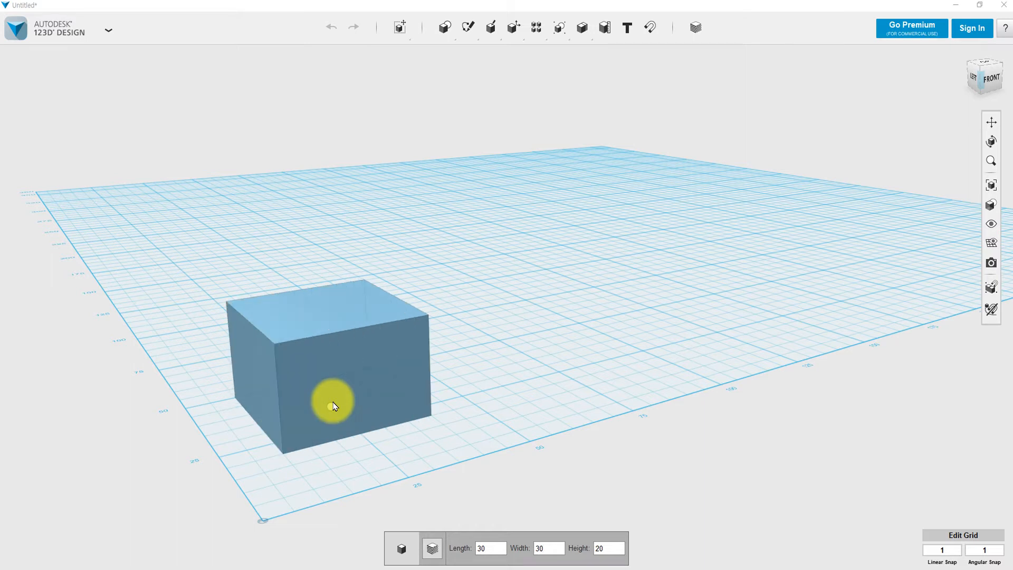
key("Tab")
type("20")
key("BackSpace")
key("BackSpace")
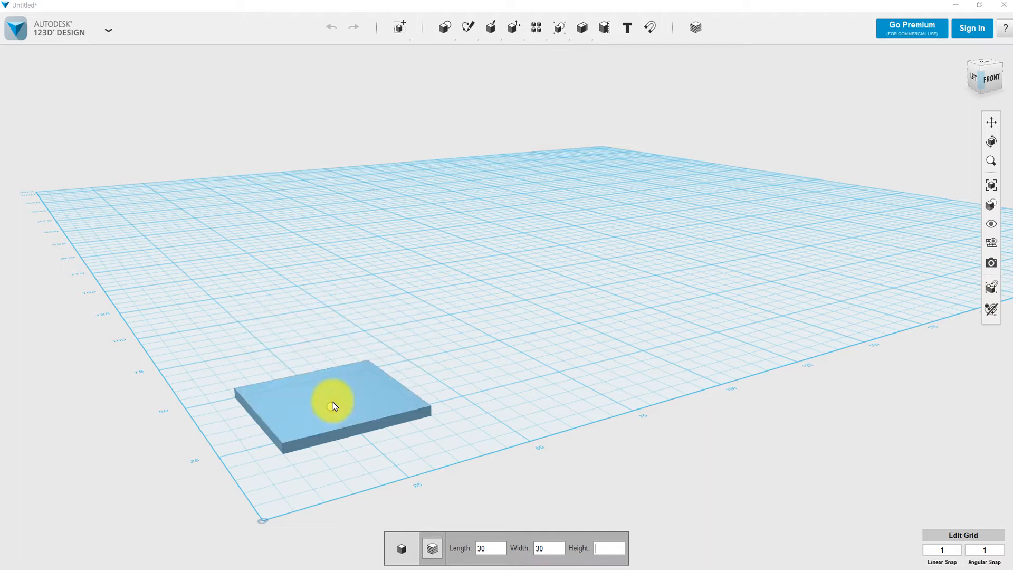
type("5")
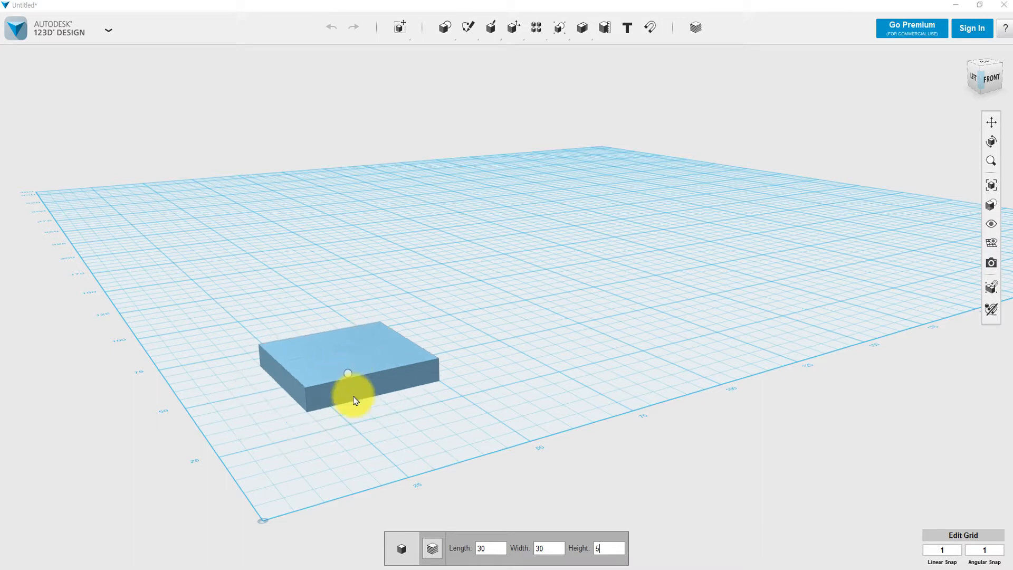
left_click(324, 403)
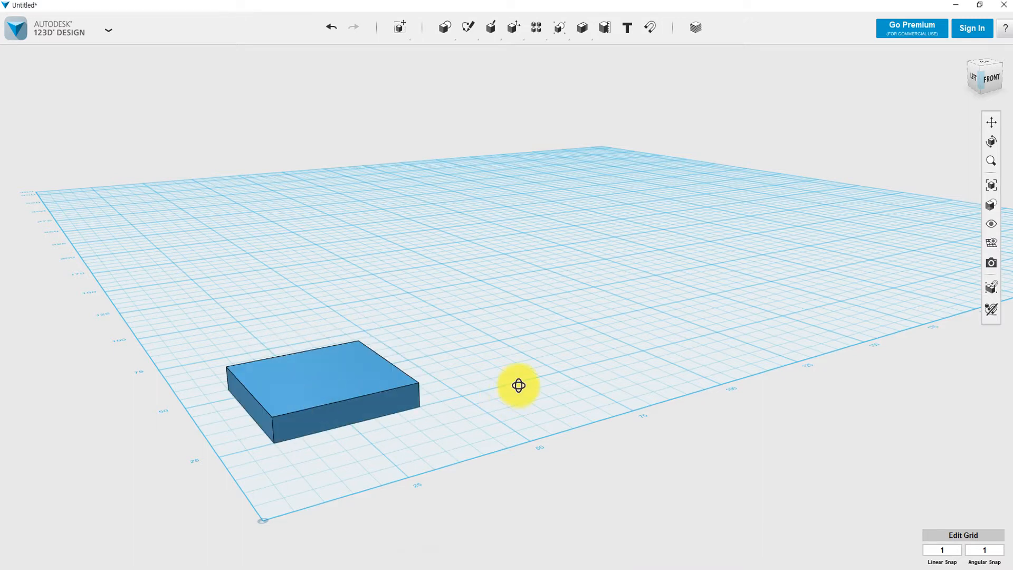
Orbit around the flat box and bring up the Primitives flyout.
mouse_move(518, 385)
right_mouse_down()
mouse_move(482, 394)
mouse_move(507, 401)
right_mouse_up()
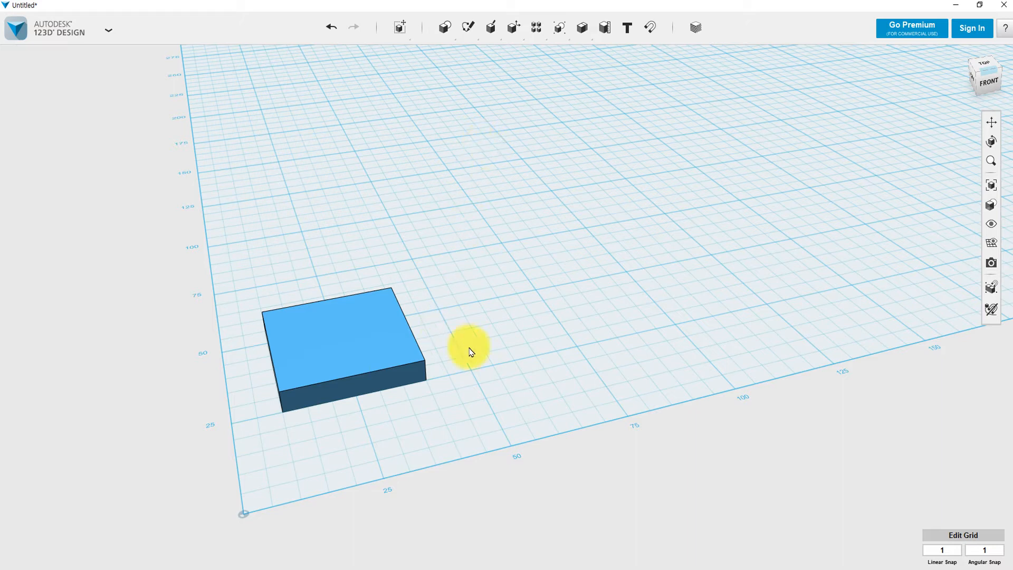
mouse_move(445, 403)
right_mouse_down()
mouse_move(436, 360)
mouse_move(434, 388)
right_mouse_up()
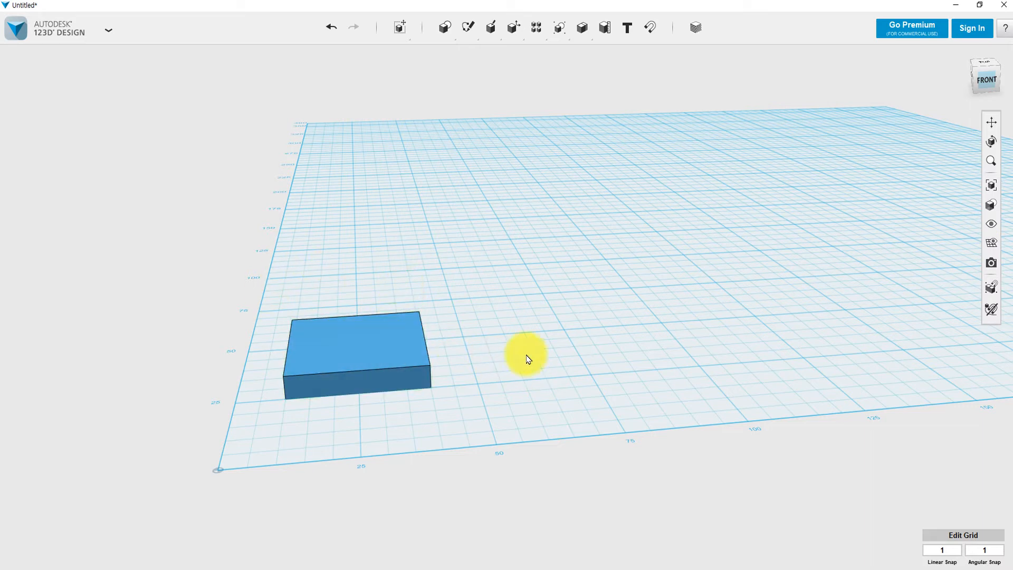
mouse_move(446, 27)
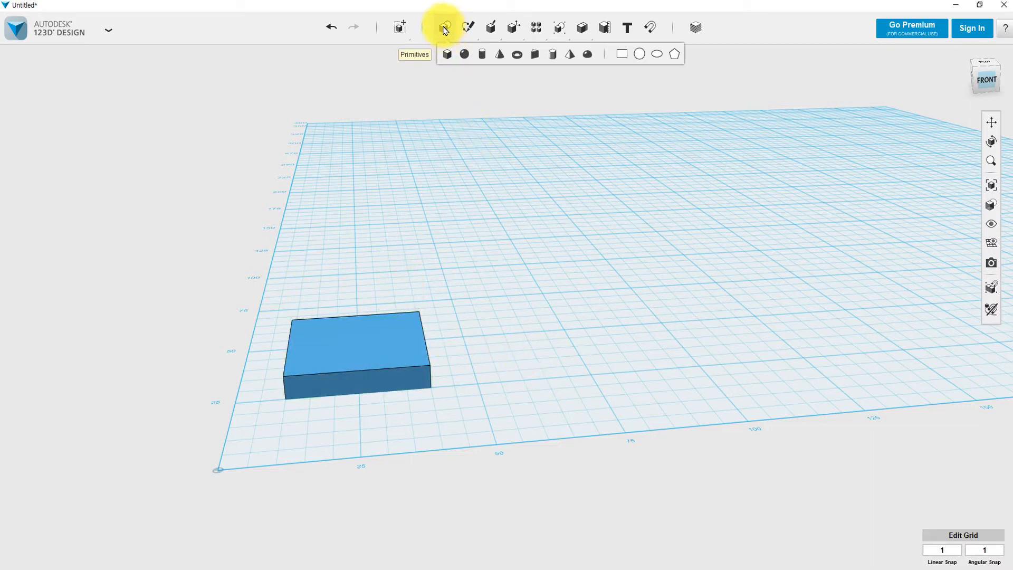
Place a cylinder 50 high on the grid beside the flat box.
left_click(482, 55)
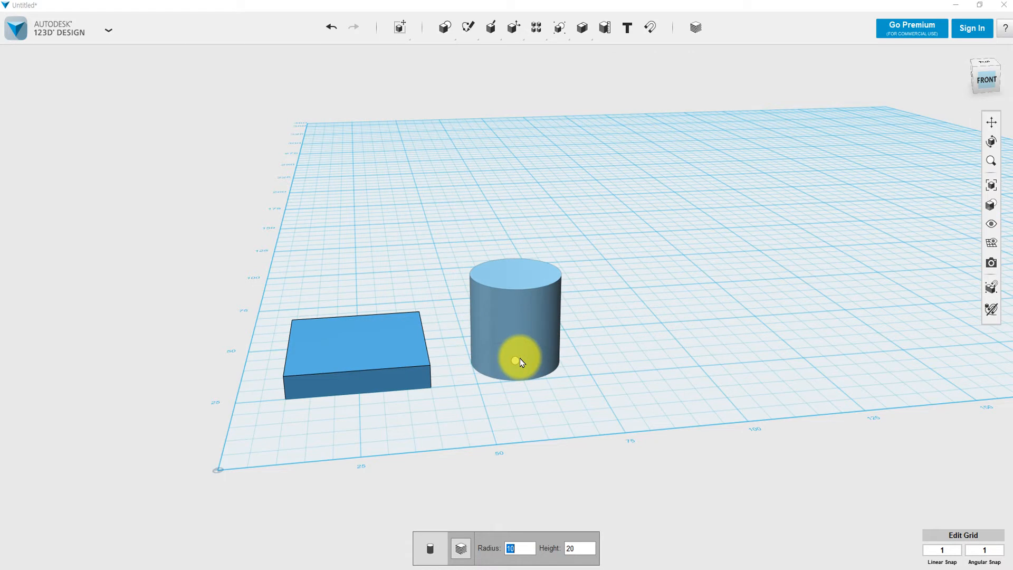
key("Tab")
type("50")
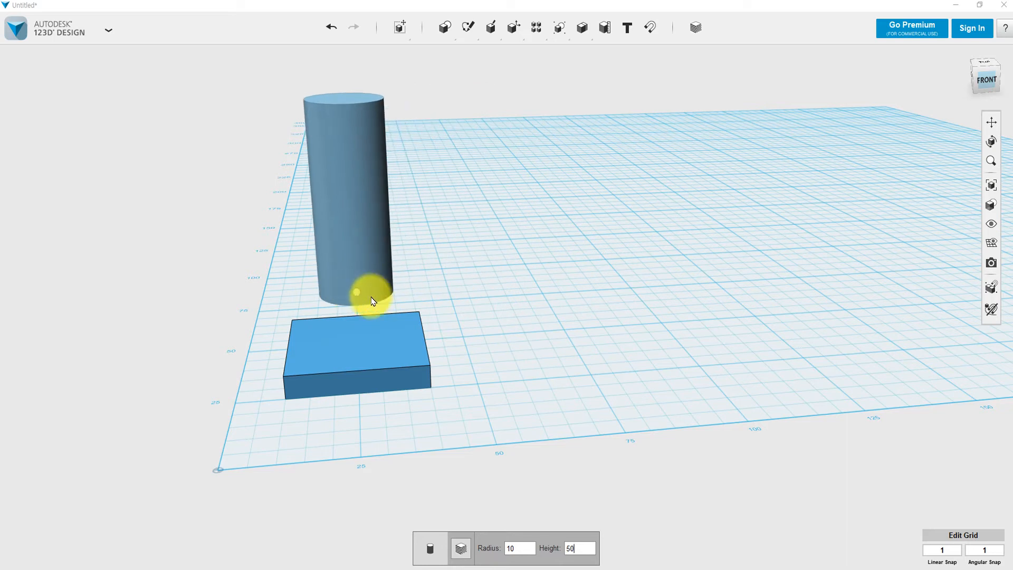
left_click(512, 359)
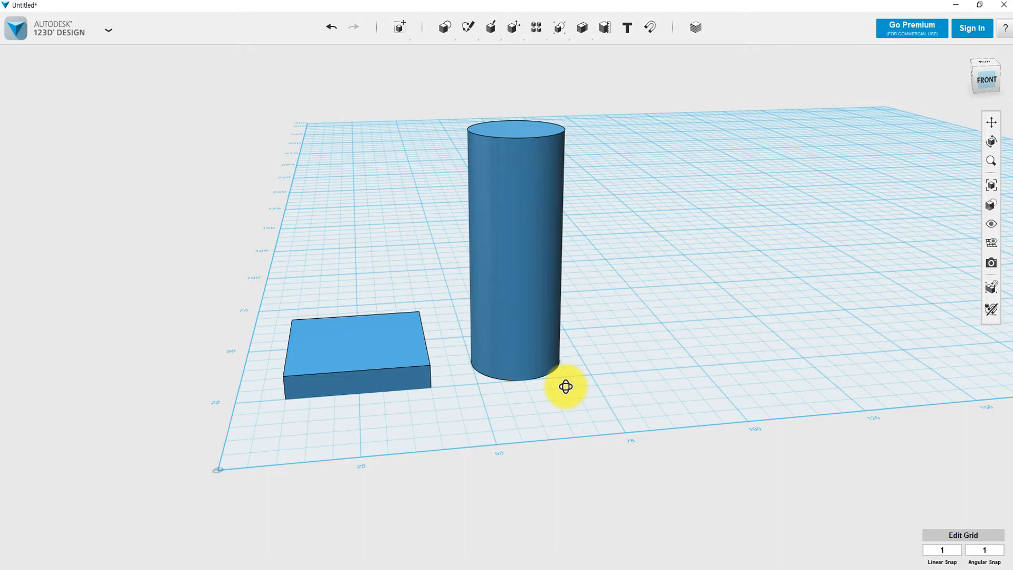
mouse_move(566, 387)
right_mouse_down()
mouse_move(581, 319)
mouse_move(586, 346)
mouse_move(581, 392)
mouse_move(572, 323)
mouse_move(565, 371)
mouse_move(563, 357)
mouse_move(565, 328)
mouse_move(570, 387)
mouse_move(561, 356)
mouse_move(568, 300)
mouse_move(554, 382)
mouse_move(543, 391)
mouse_move(565, 399)
right_mouse_up()
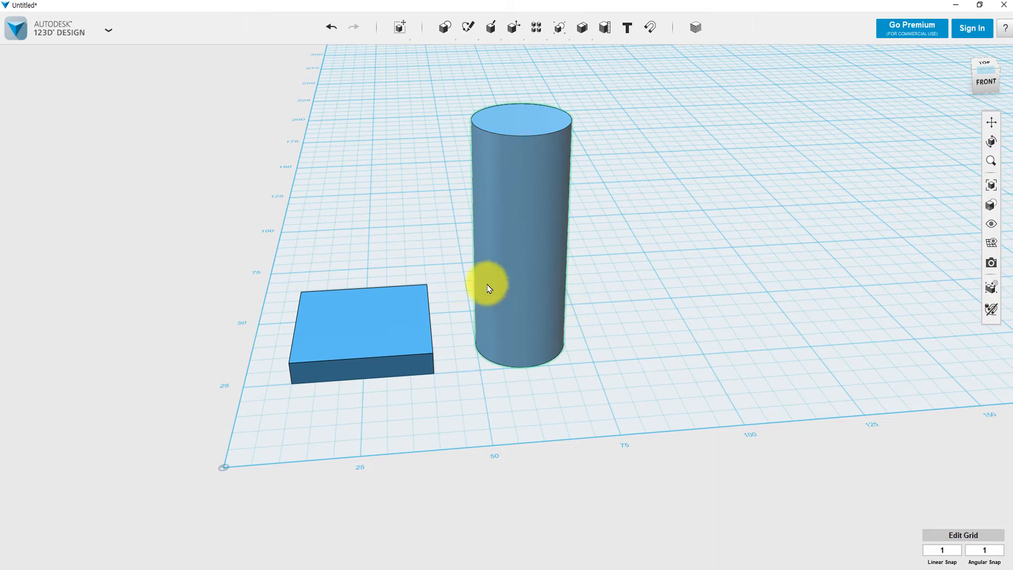
mouse_move(440, 25)
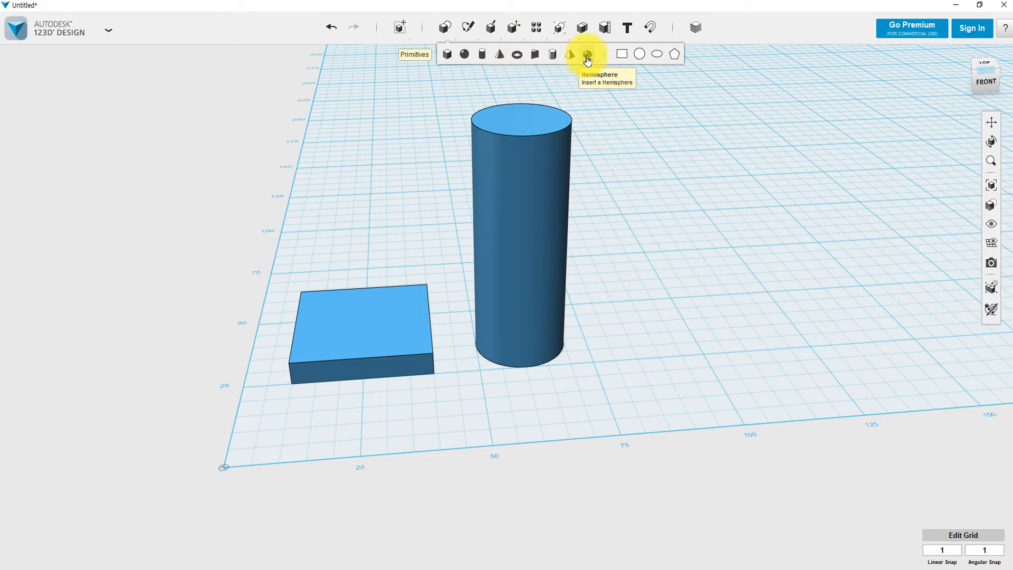
Insert an eight-sided pyramid, radius 20 and height 50, to the right of the cylinder.
left_click(570, 54)
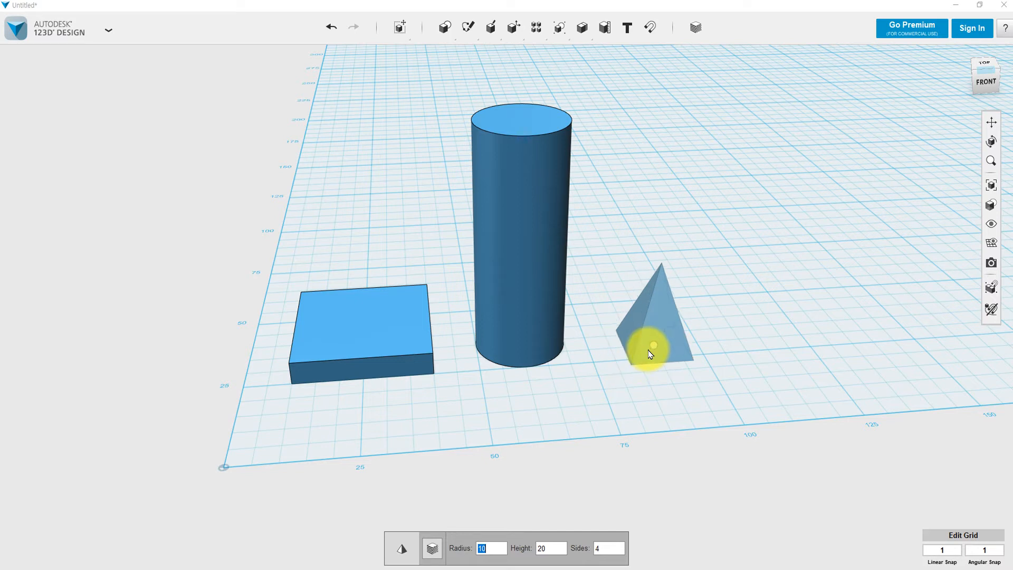
type("20")
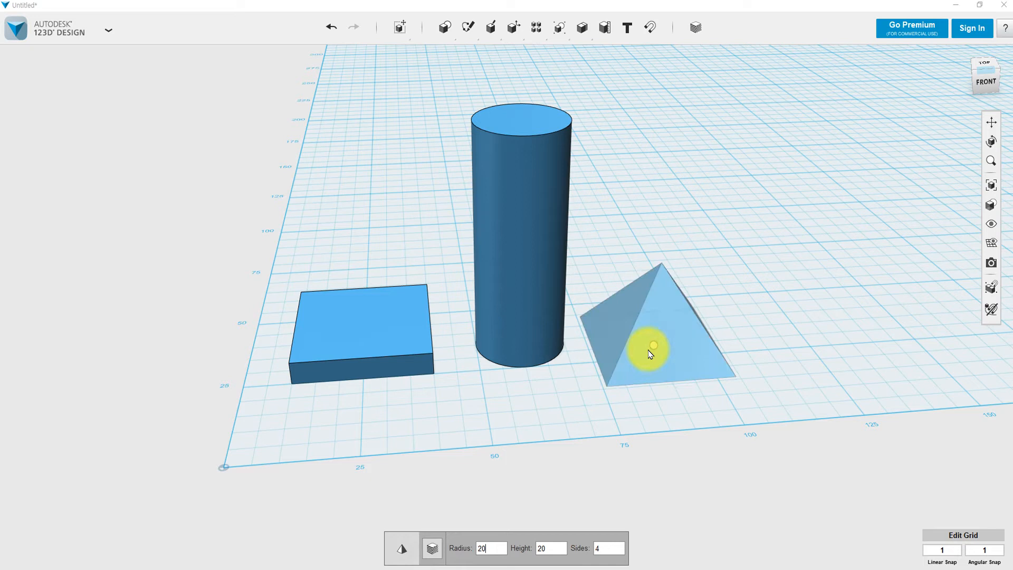
key("Tab")
type("50")
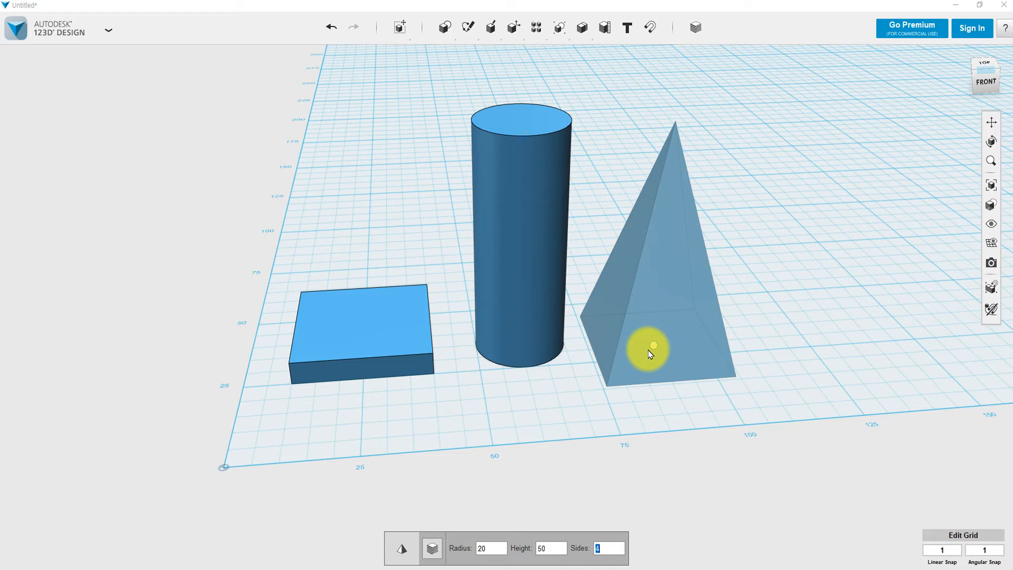
type("6")
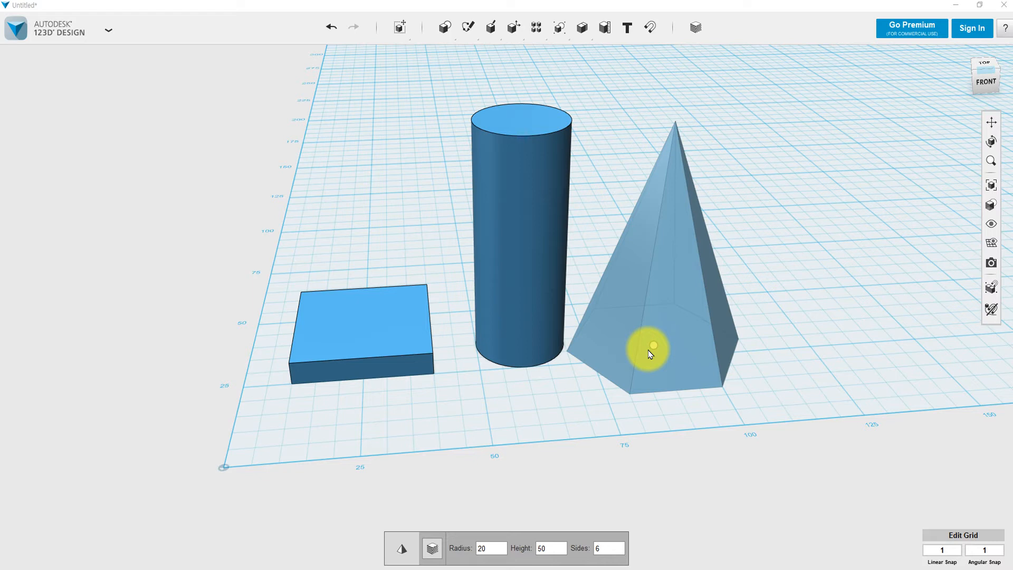
type("8")
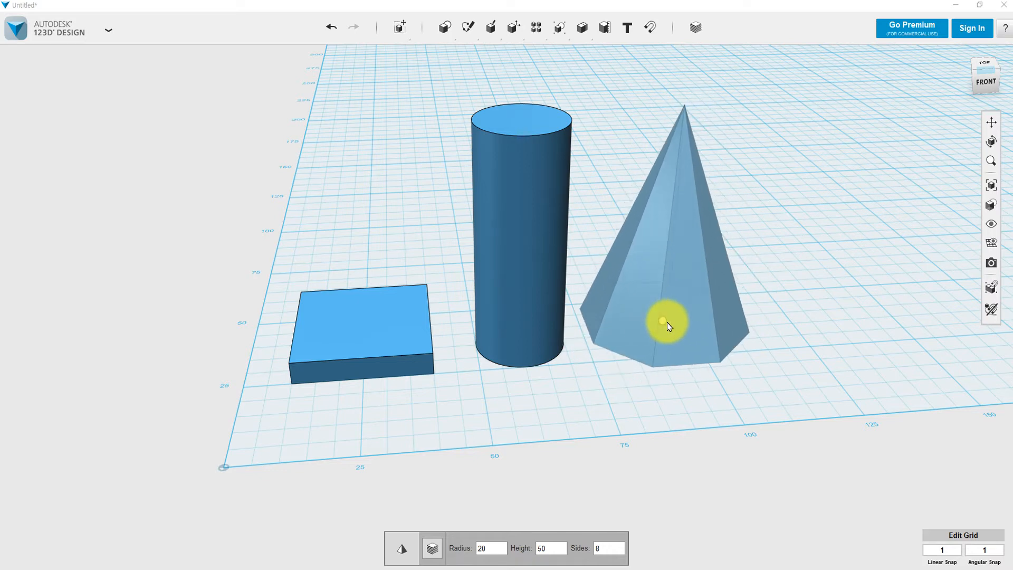
left_click(668, 326)
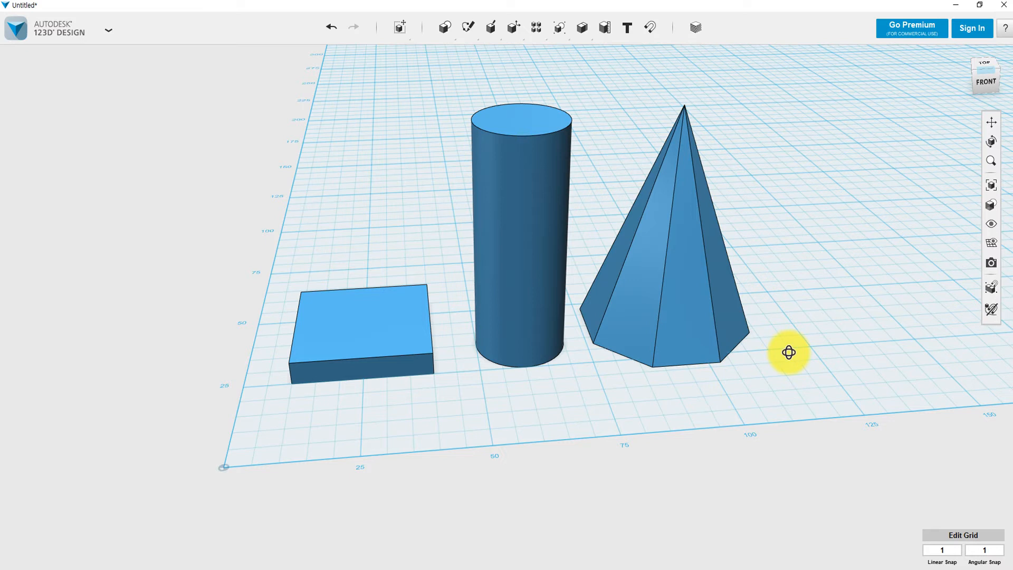
mouse_move(789, 353)
right_mouse_down()
mouse_move(788, 240)
mouse_move(776, 355)
mouse_move(785, 336)
right_mouse_up()
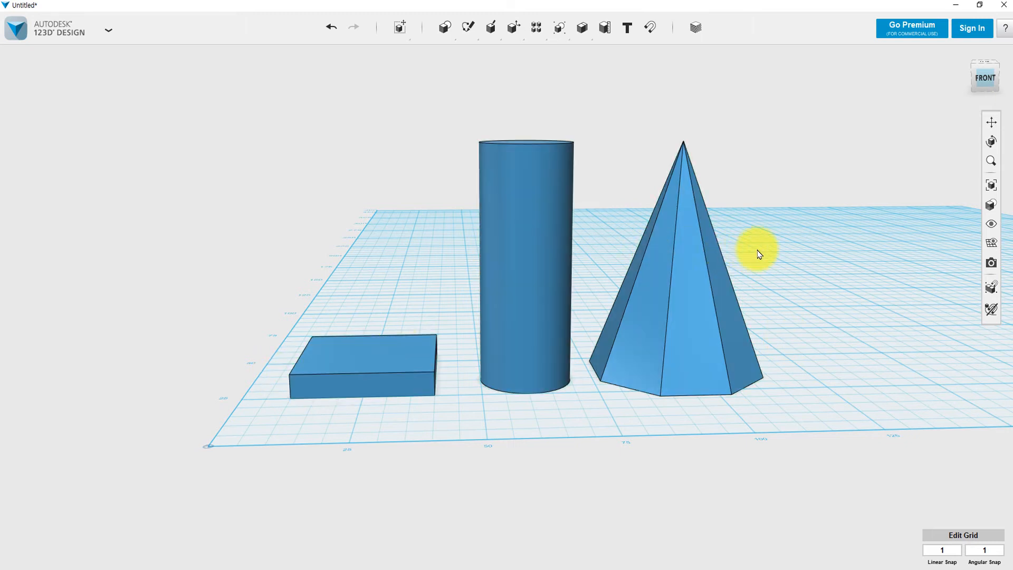
Select the cylinder, using a selection window around it.
mouse_move(443, 28)
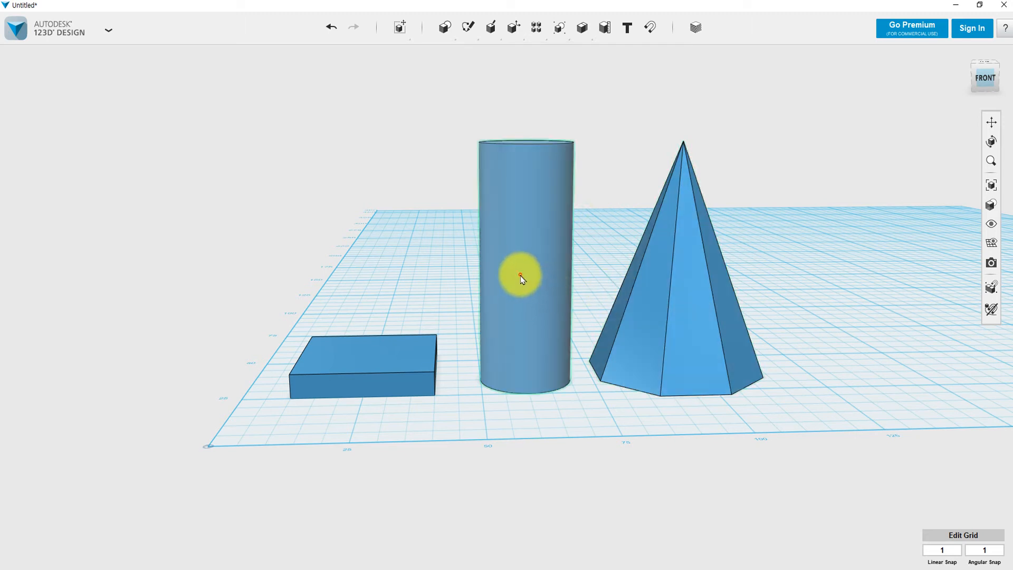
left_click(523, 309)
left_click(467, 153)
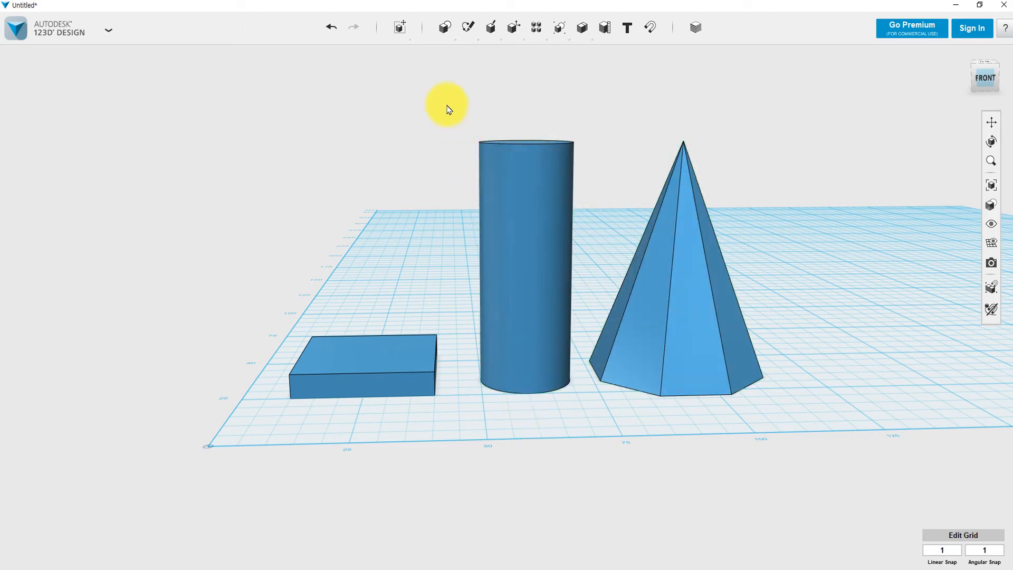
left_click_drag(446, 103, 589, 448)
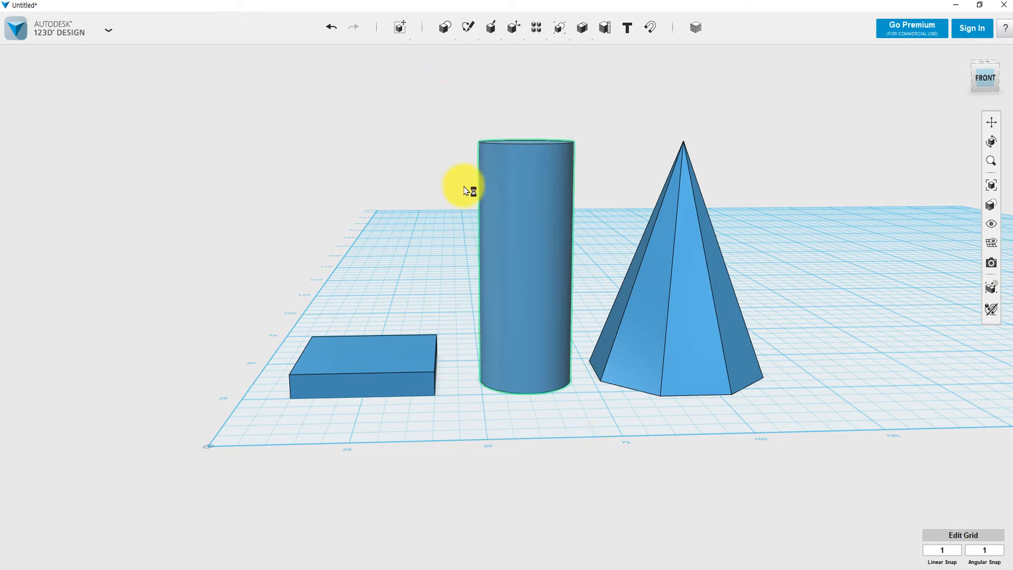
left_click(504, 191)
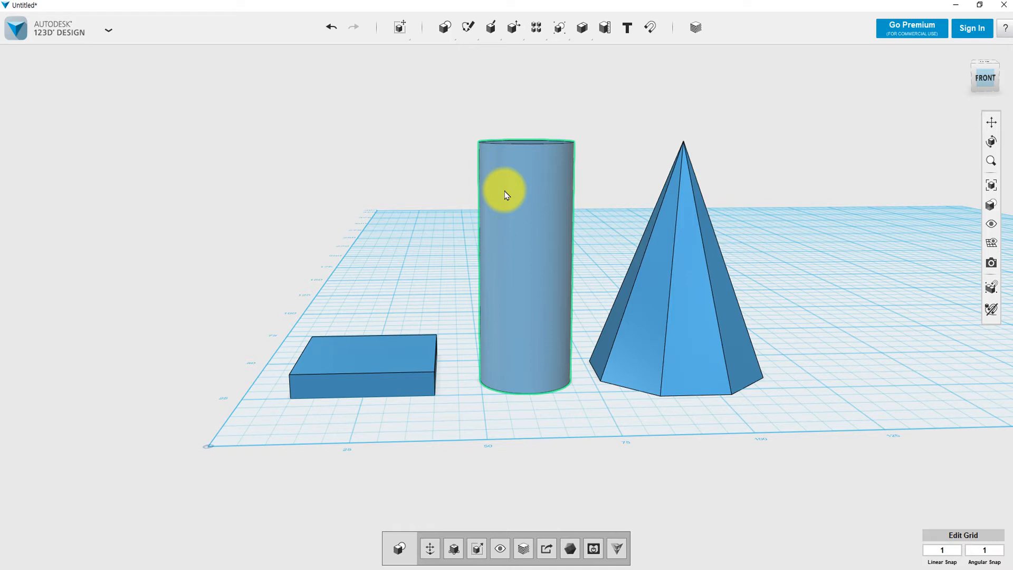
Slide the cylinder left onto the flat box, then reselect it on its new base.
key("ctrl+t")
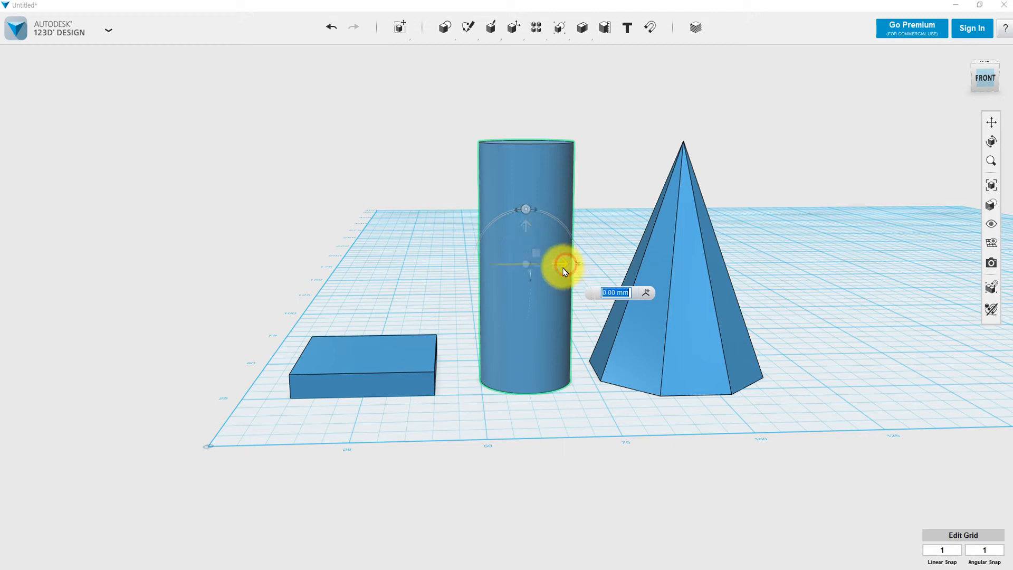
left_click_drag(562, 265, 410, 257)
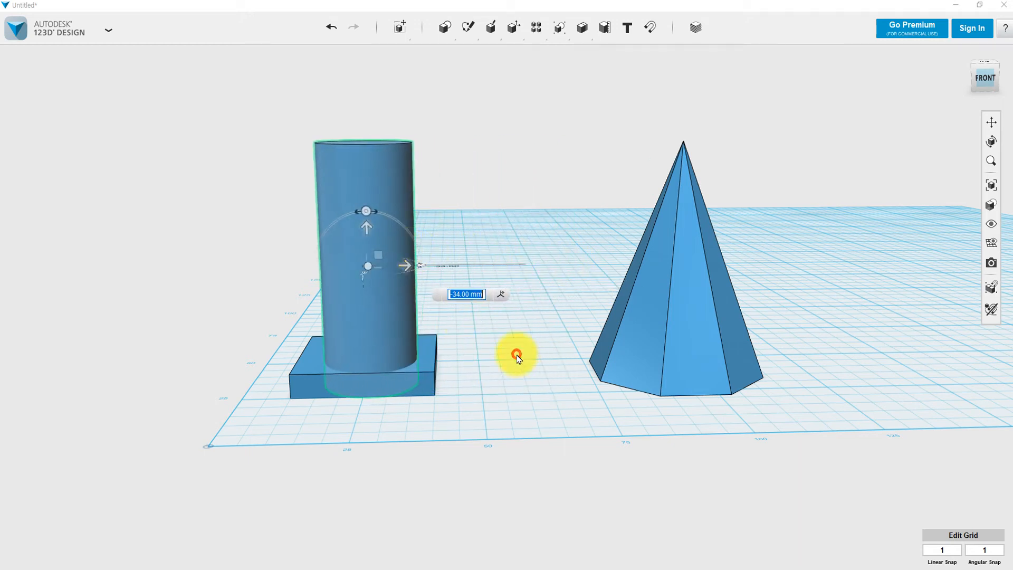
left_click(517, 357)
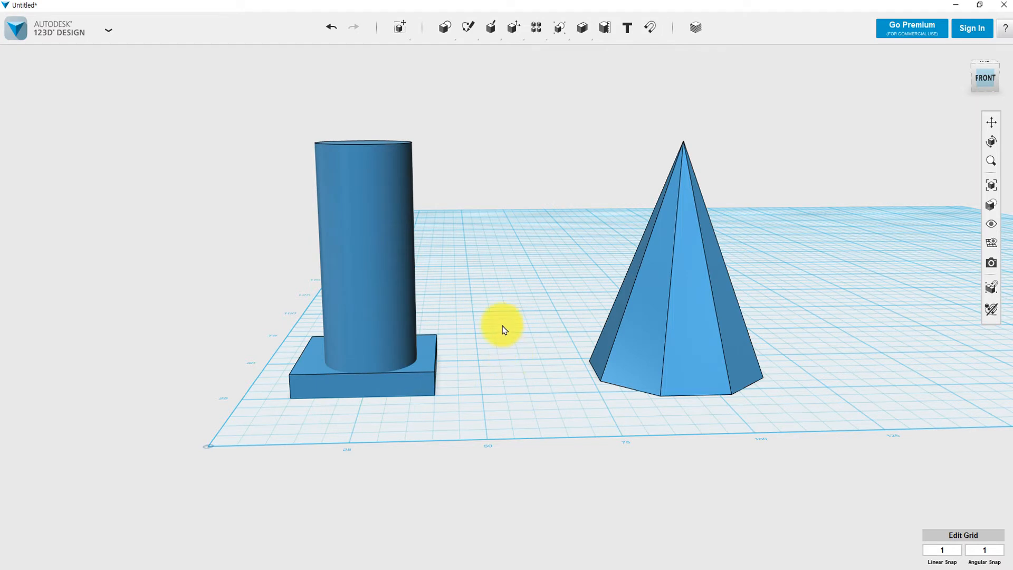
mouse_move(504, 330)
right_mouse_down()
mouse_move(493, 346)
mouse_move(495, 391)
mouse_move(501, 320)
mouse_move(531, 317)
mouse_move(480, 324)
mouse_move(510, 341)
right_mouse_up()
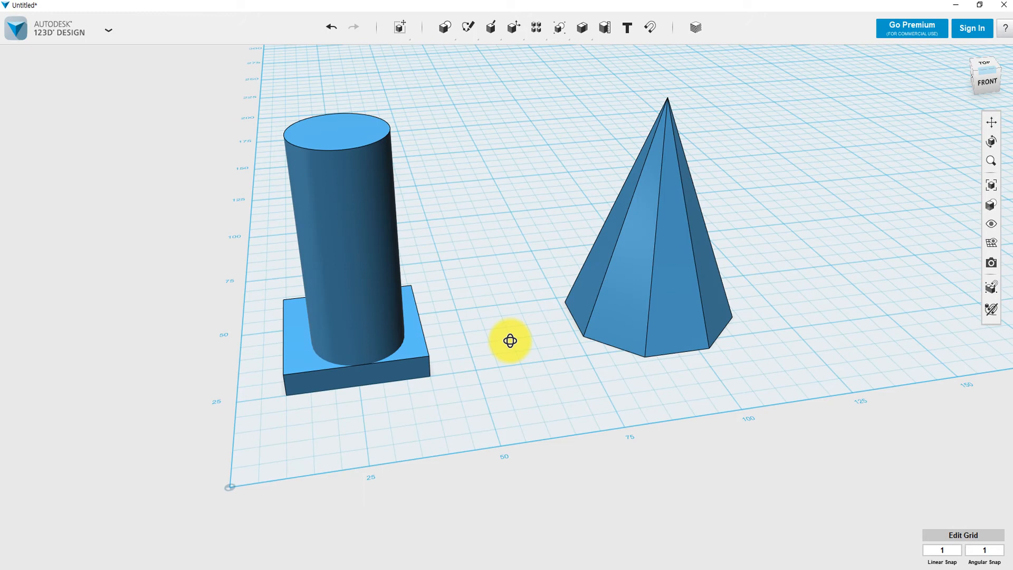
left_click_drag(250, 88, 444, 246)
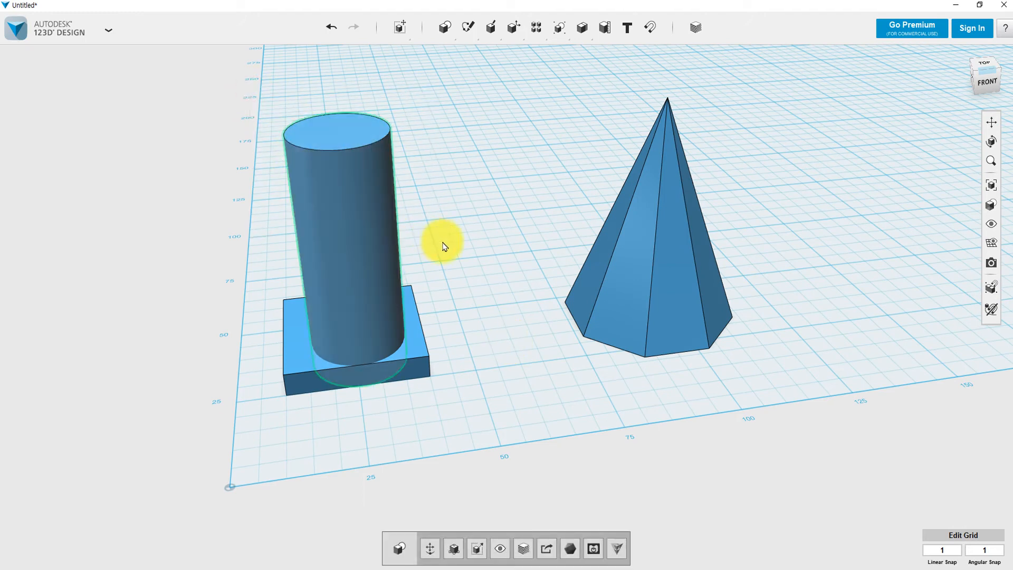
Nudge the cylinder back by 2 mm on its base.
key("m")
left_click_drag(351, 272, 351, 260)
mouse_move(464, 317)
right_mouse_down()
mouse_move(541, 318)
mouse_move(448, 342)
mouse_move(444, 332)
mouse_move(464, 312)
right_mouse_up()
left_click(491, 296)
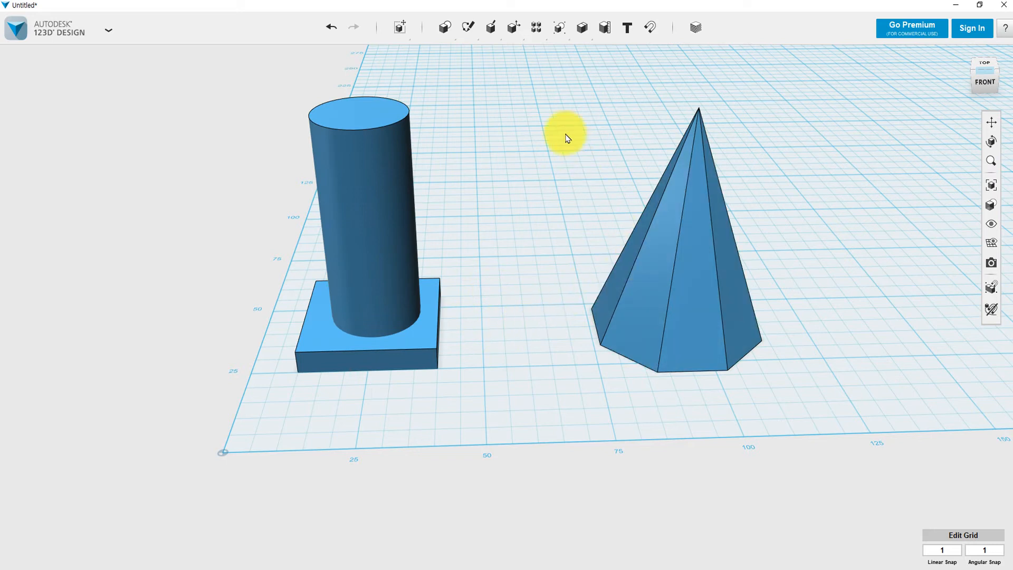
Move the pyramid over the cylinder and raise it 29 mm to cap the tower.
left_click_drag(553, 97, 823, 414)
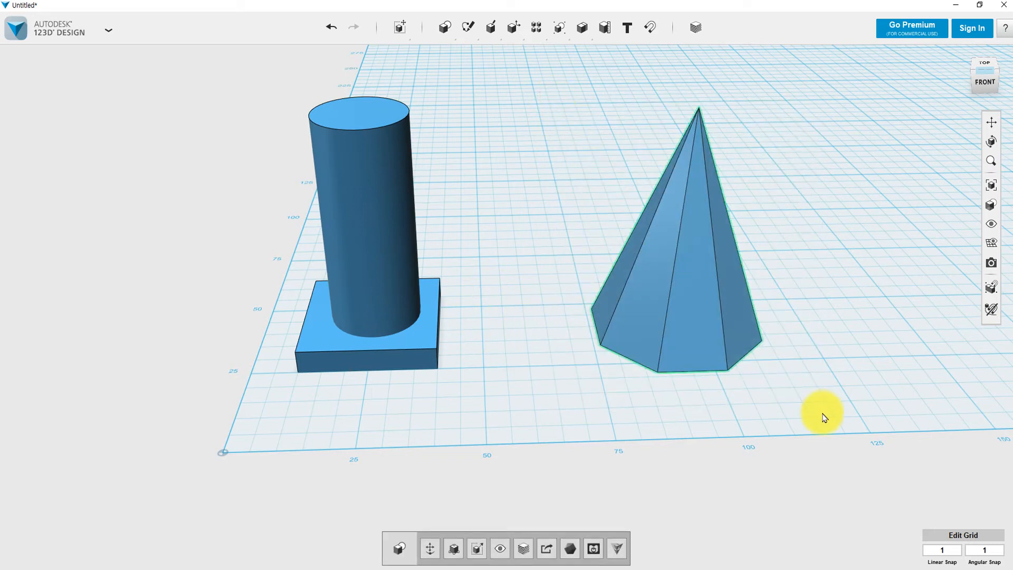
key("ctrl+t")
left_click_drag(729, 224, 350, 4)
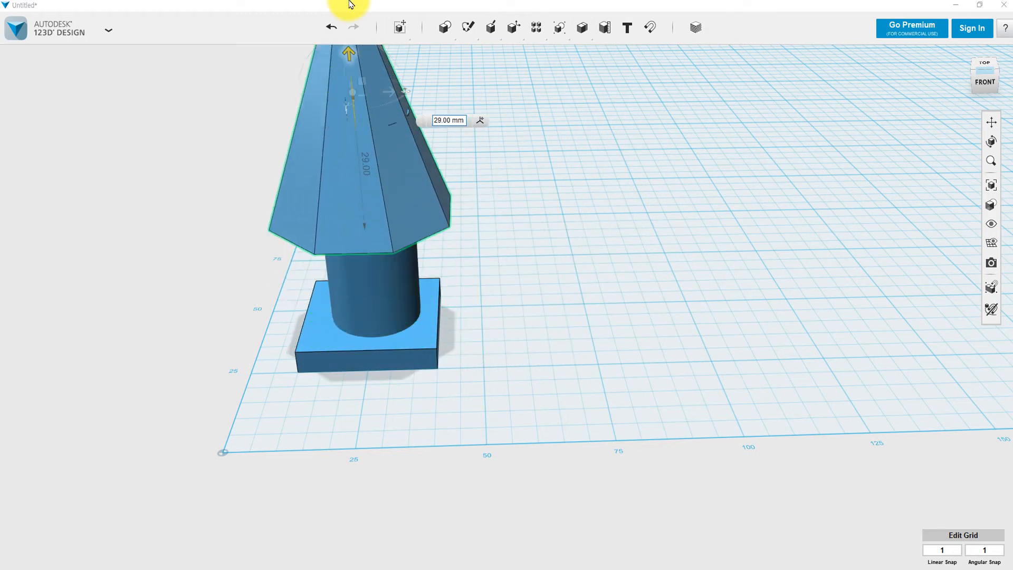
right_click_drag(537, 331, 549, 294)
left_click(526, 332)
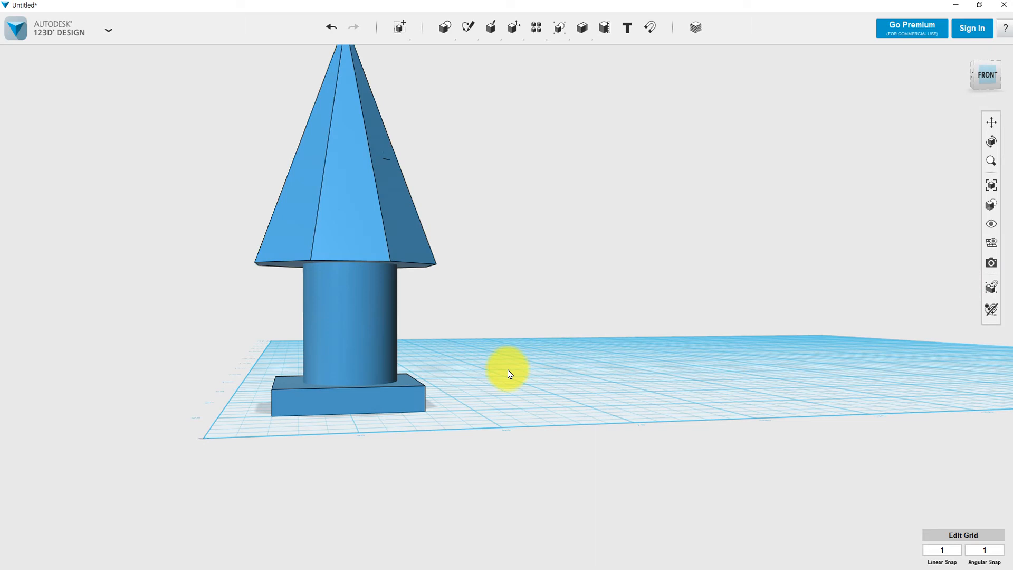
right_click_drag(507, 369, 535, 343)
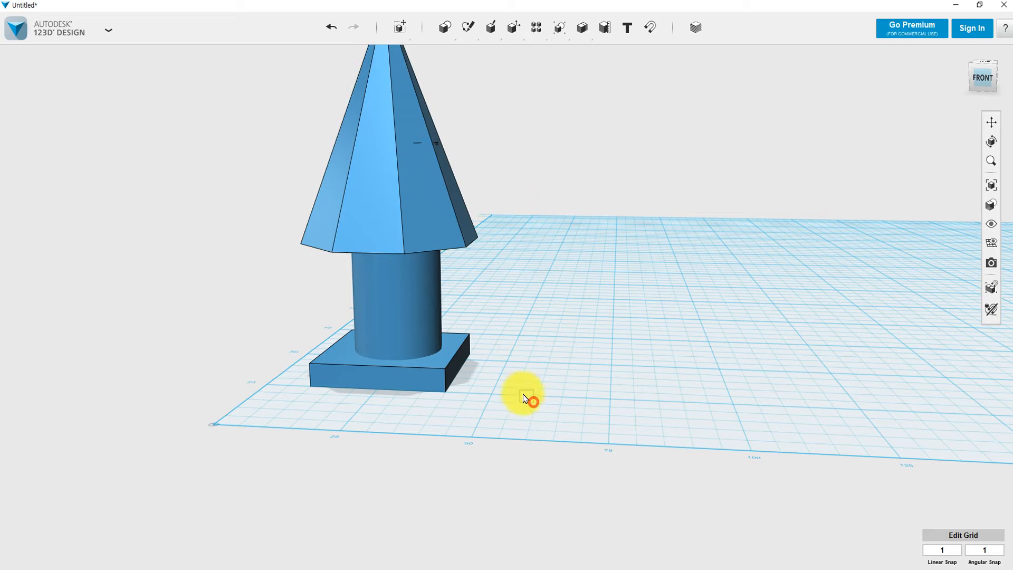
left_click_drag(534, 402, 268, 54)
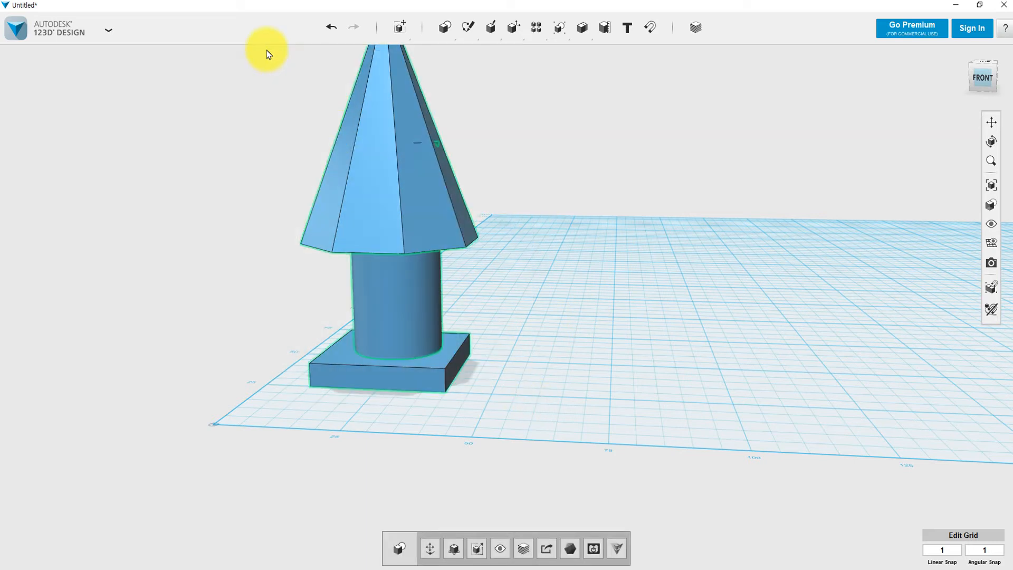
Delete the base, cylinder and pyramid, then place a new 30 × 50 × 5 box on the grid.
key("Delete")
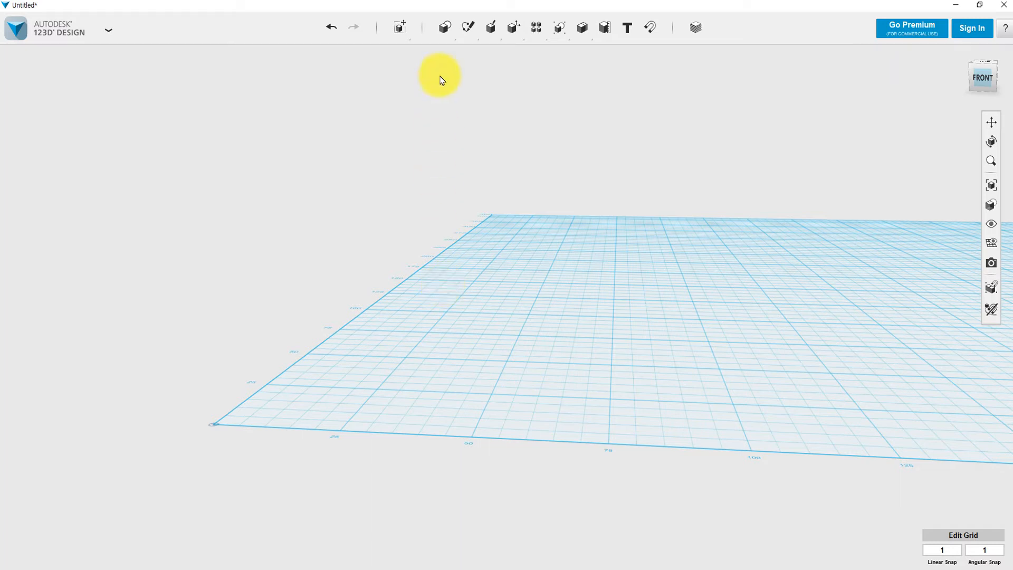
mouse_move(444, 28)
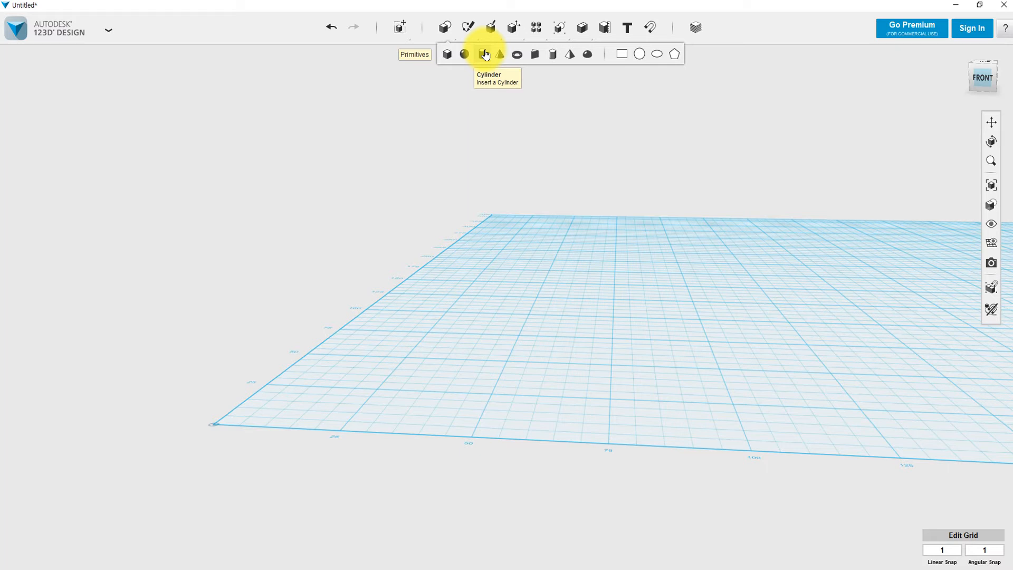
left_click(448, 59)
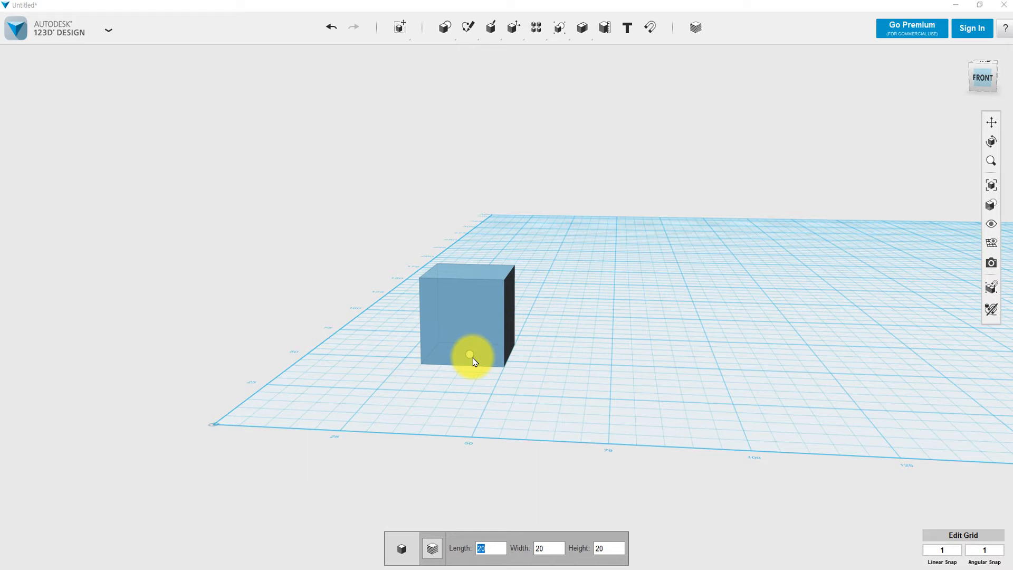
type("10")
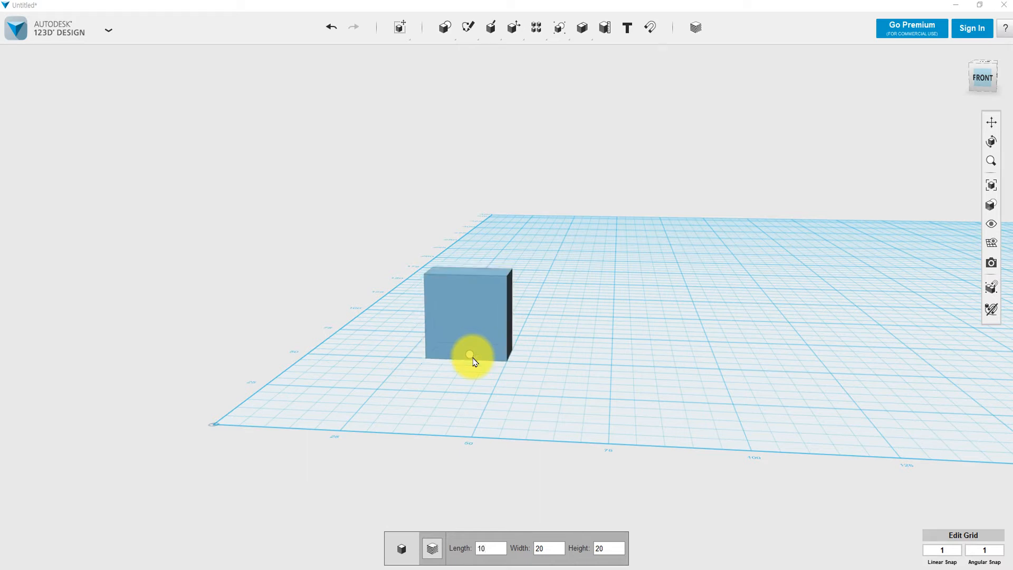
key("BackSpace")
key("BackSpace")
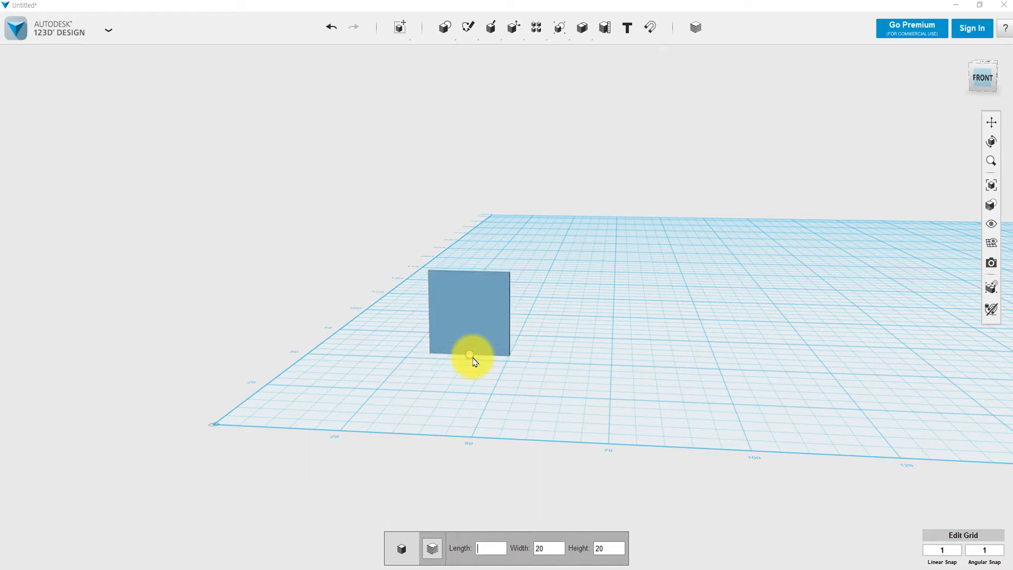
type("30")
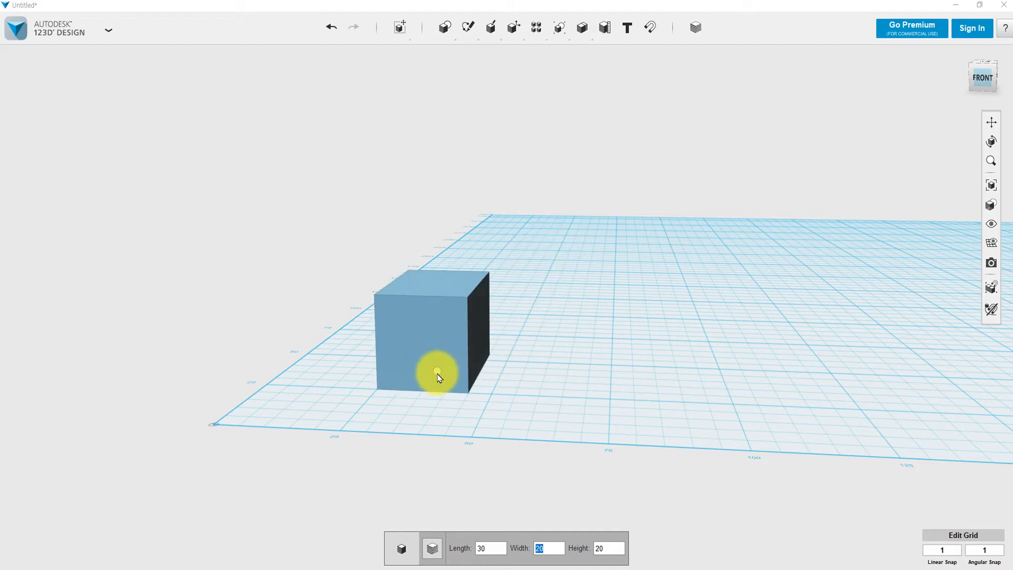
type("50")
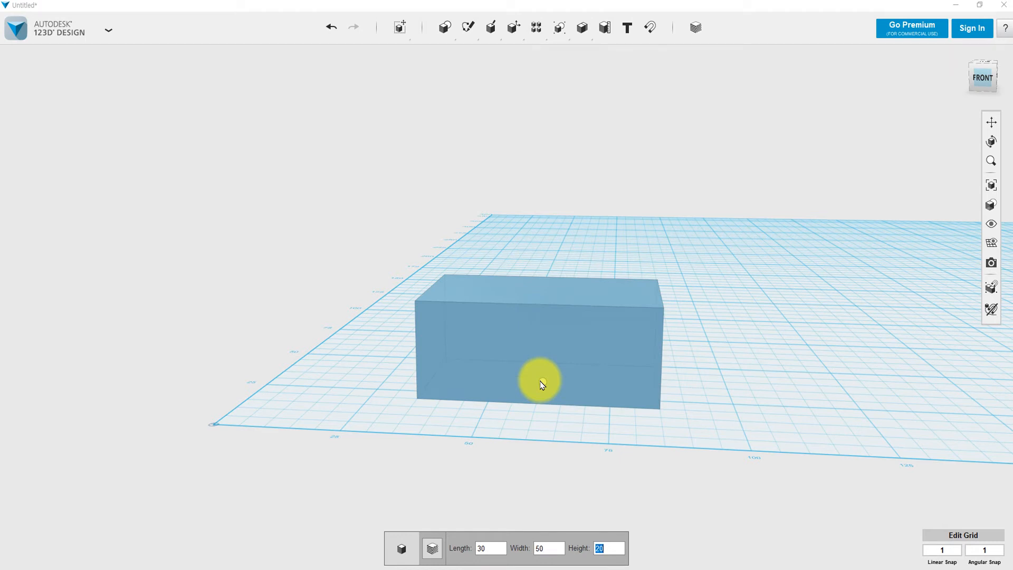
type("5")
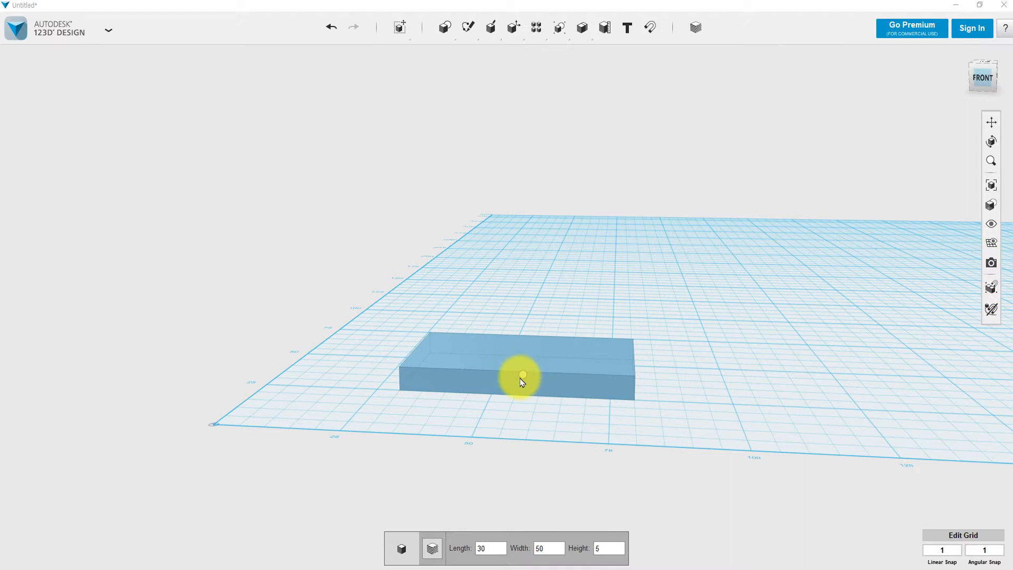
left_click(522, 381)
right_click_drag(645, 407, 677, 427)
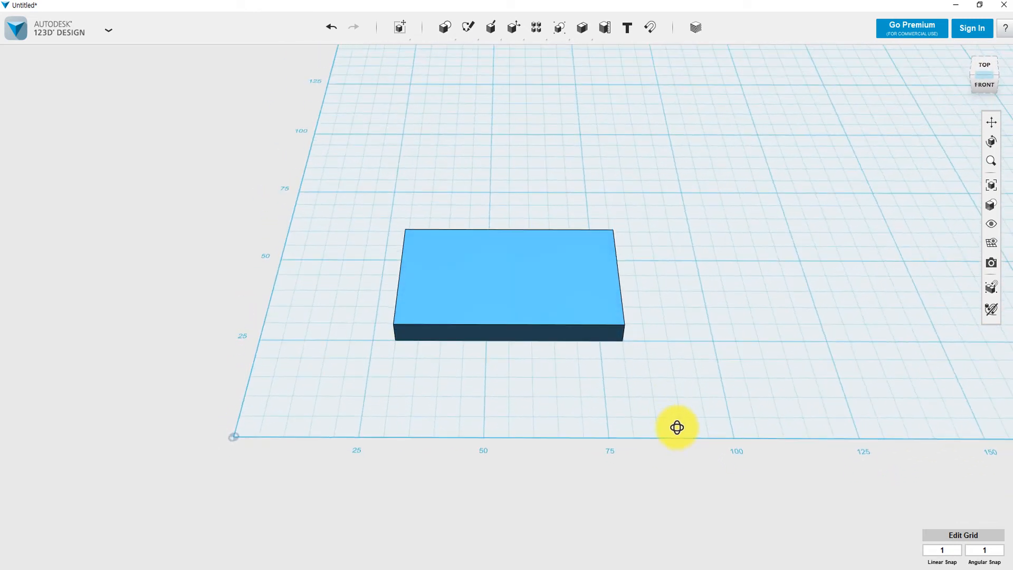
Add 3D text on the grid beside the box, replacing the placeholder with LEJ.
left_click(628, 29)
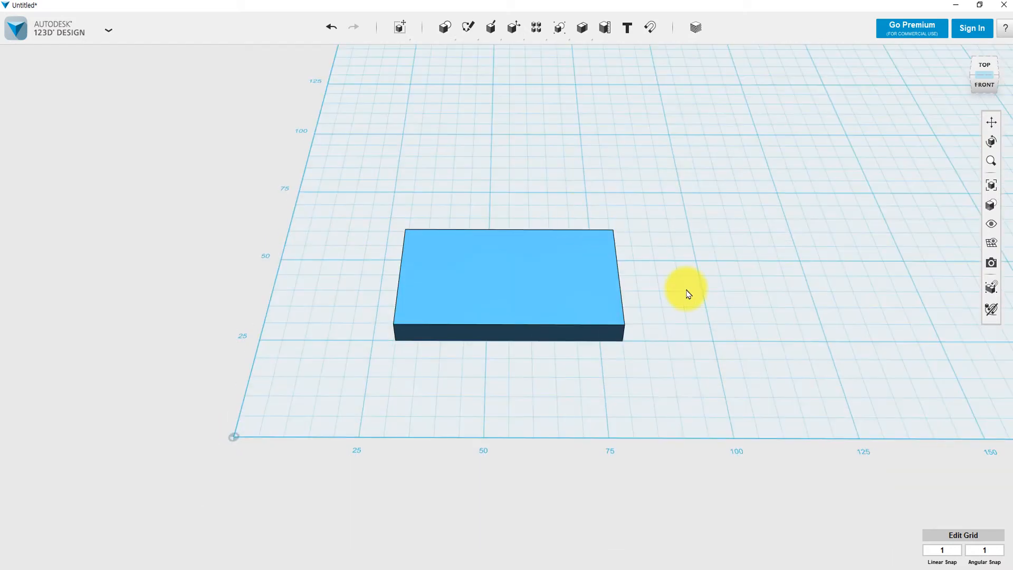
left_click(628, 27)
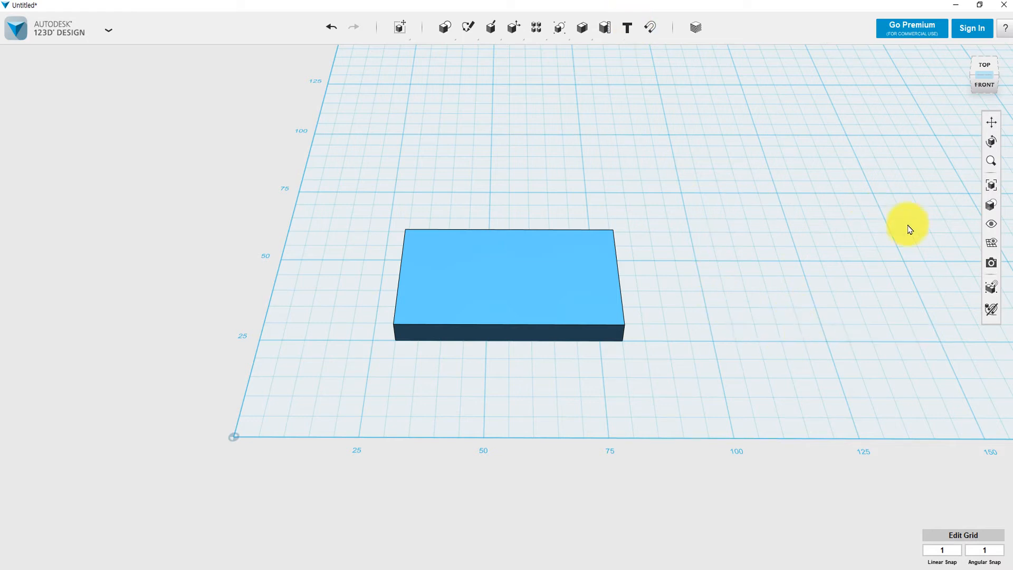
left_click(765, 293)
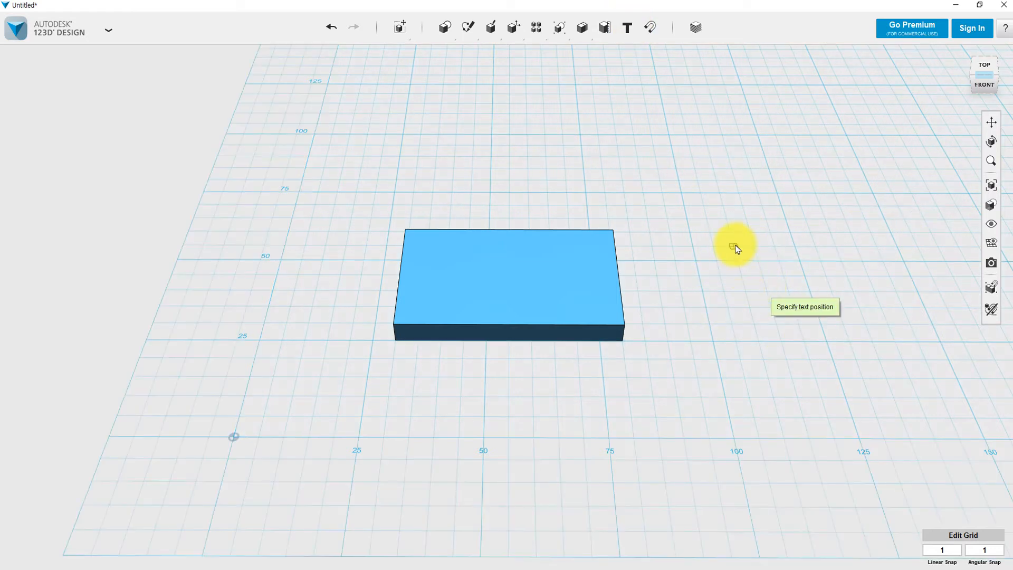
left_click(724, 292)
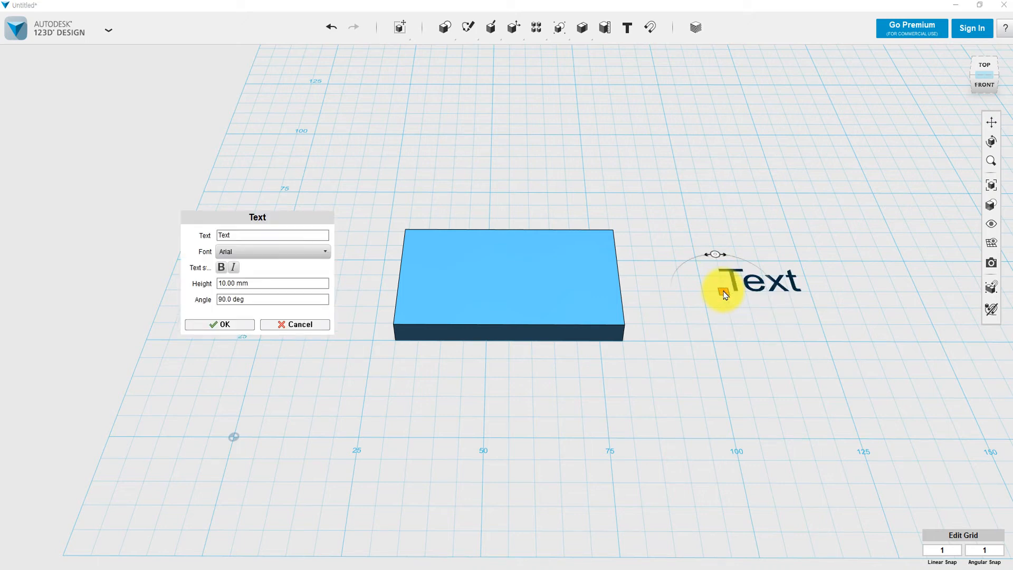
double_click(224, 235)
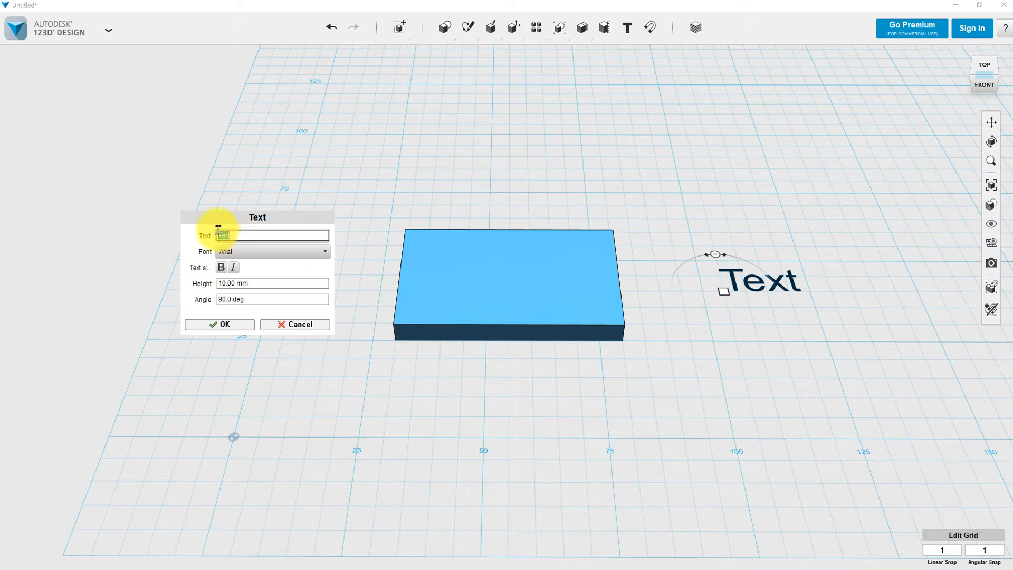
key("BackSpace")
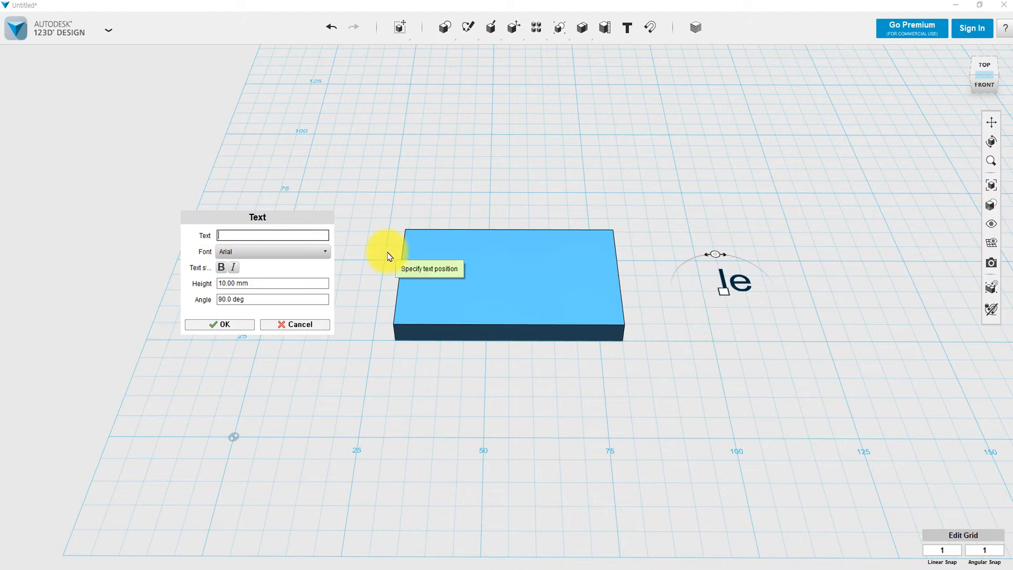
type("L")
key("BackSpace")
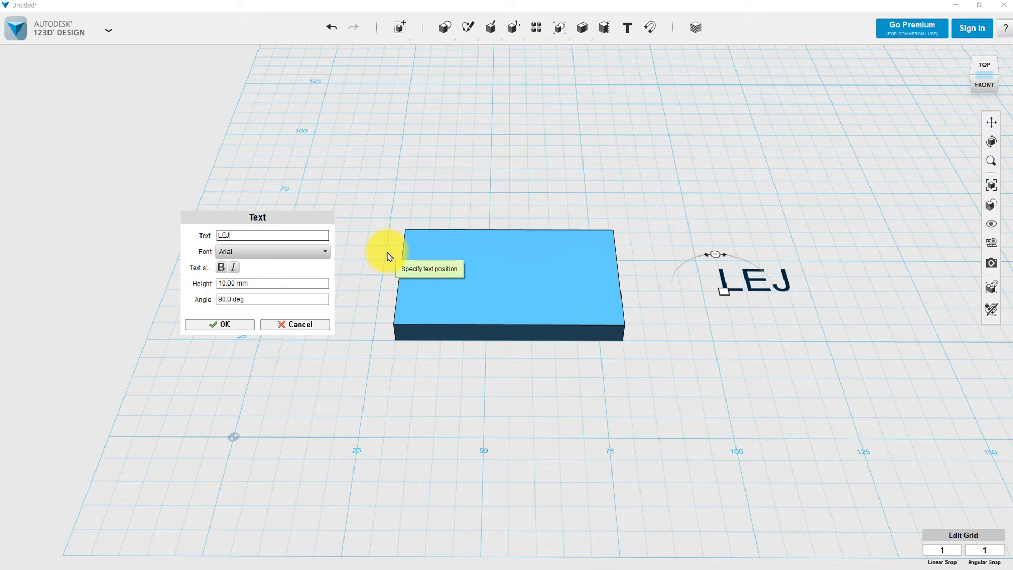
left_click(249, 252)
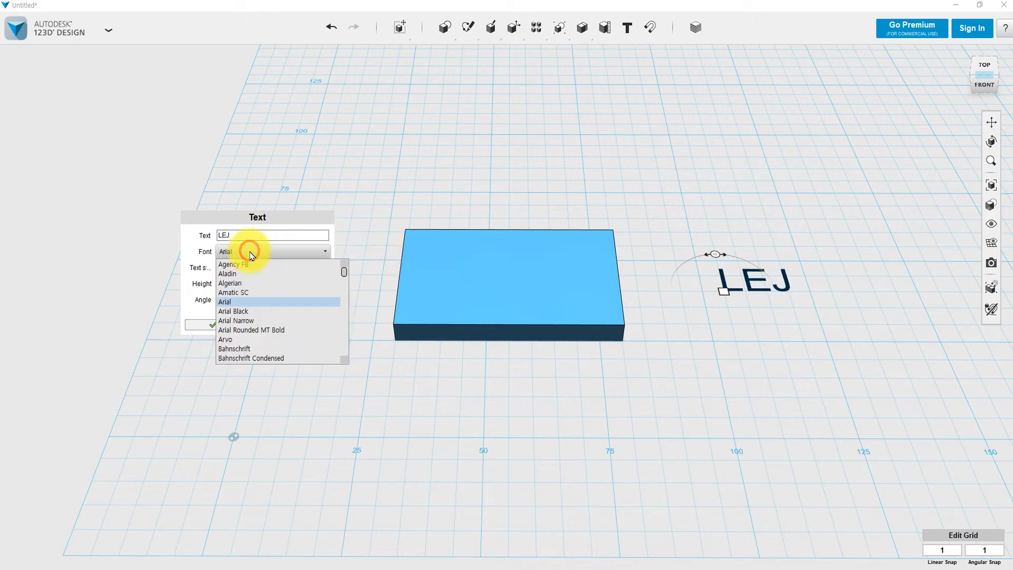
Preview Arial Narrow, bold and Century Schoolbook, then settle on Comic Sans MS for LEJ.
left_click(254, 321)
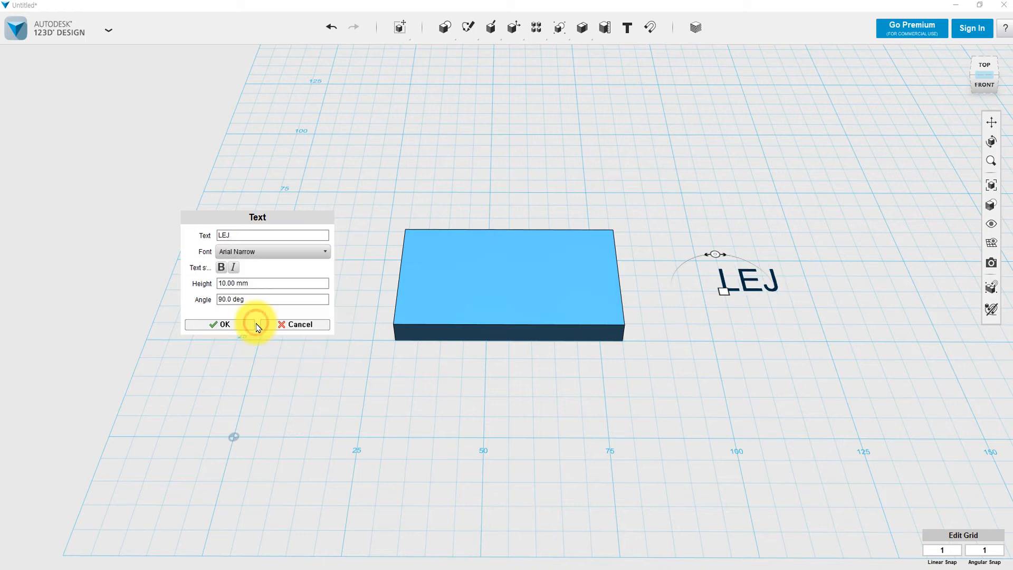
left_click(222, 270)
left_click(299, 248)
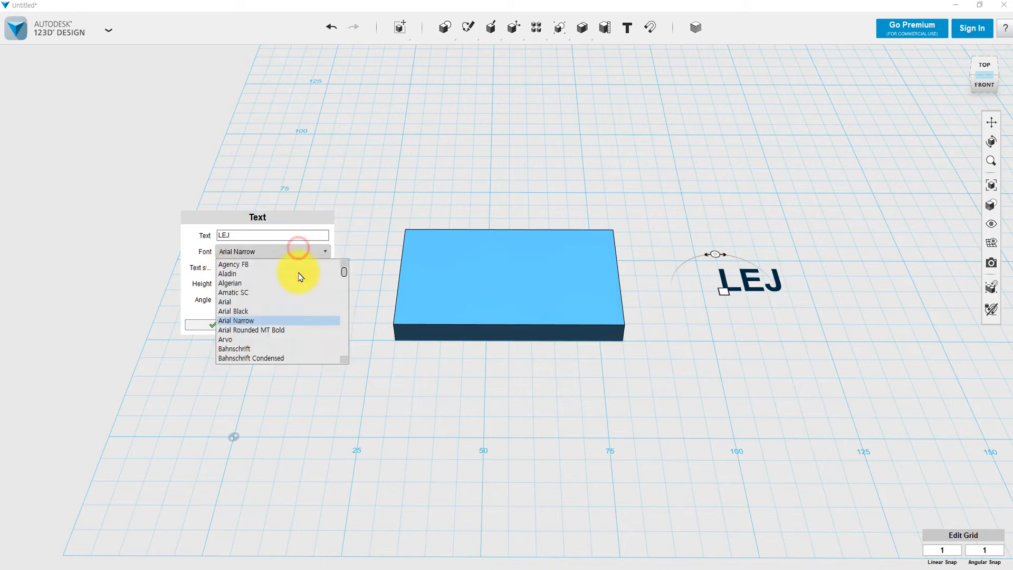
scroll(278, 337, "down", 8)
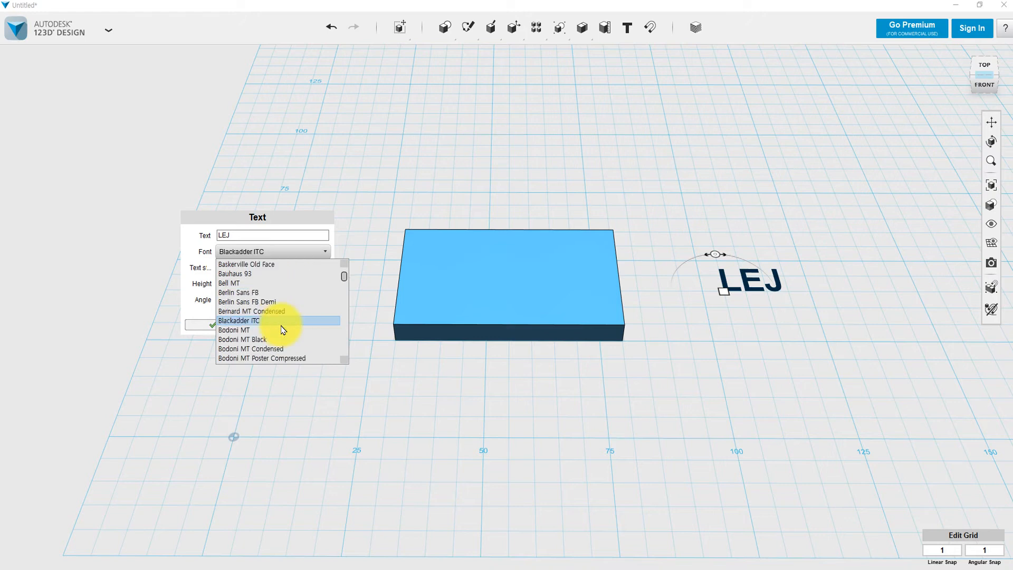
scroll(283, 330, "down", 7)
left_click(278, 315)
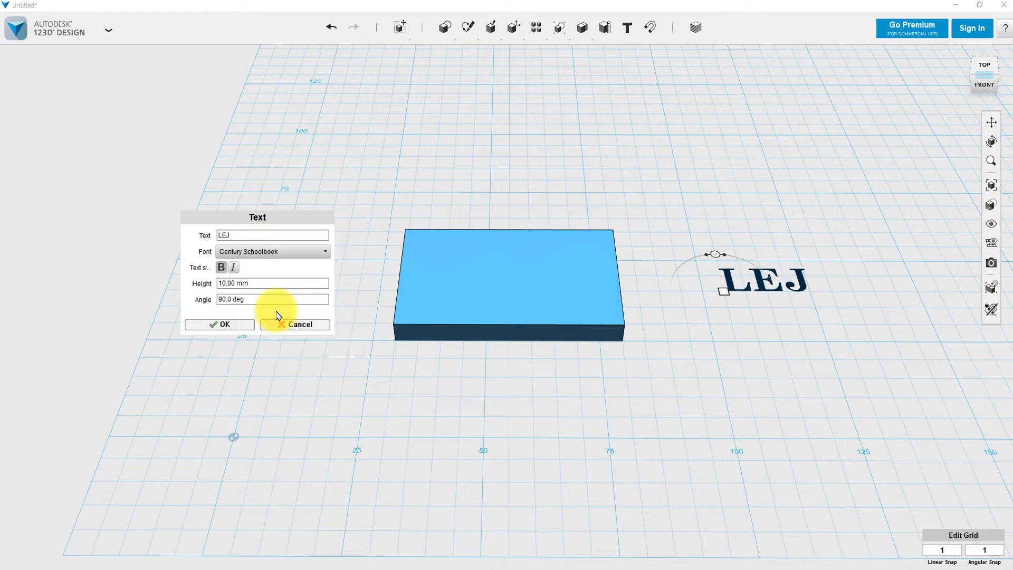
left_click(256, 235)
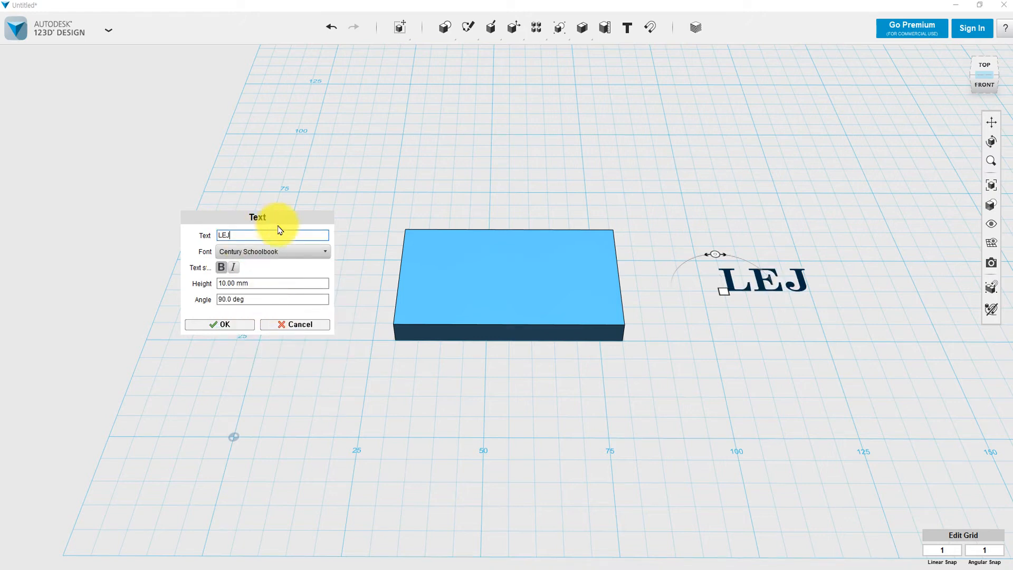
left_click(298, 251)
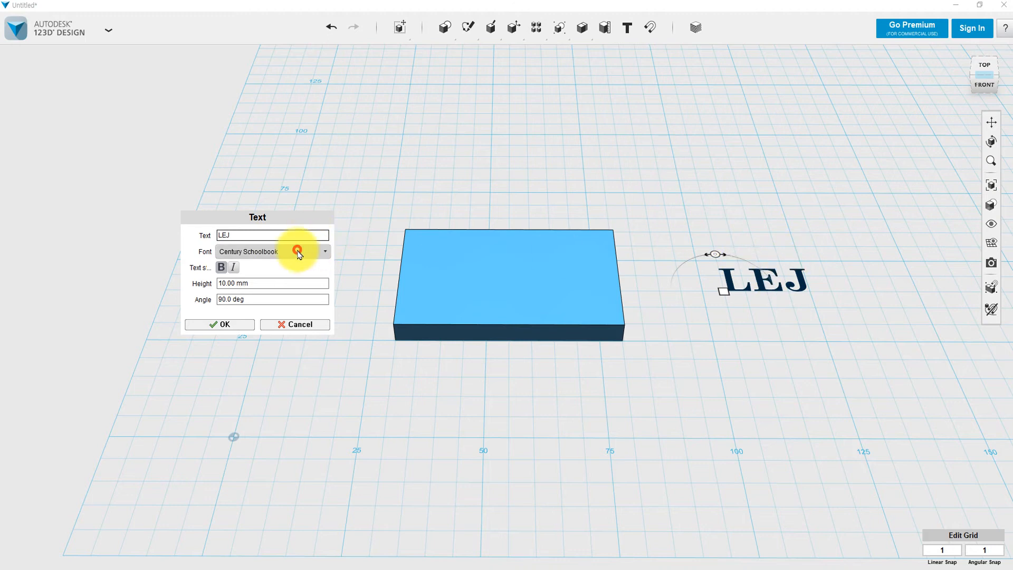
key("Down")
key("Down")
key("Down")
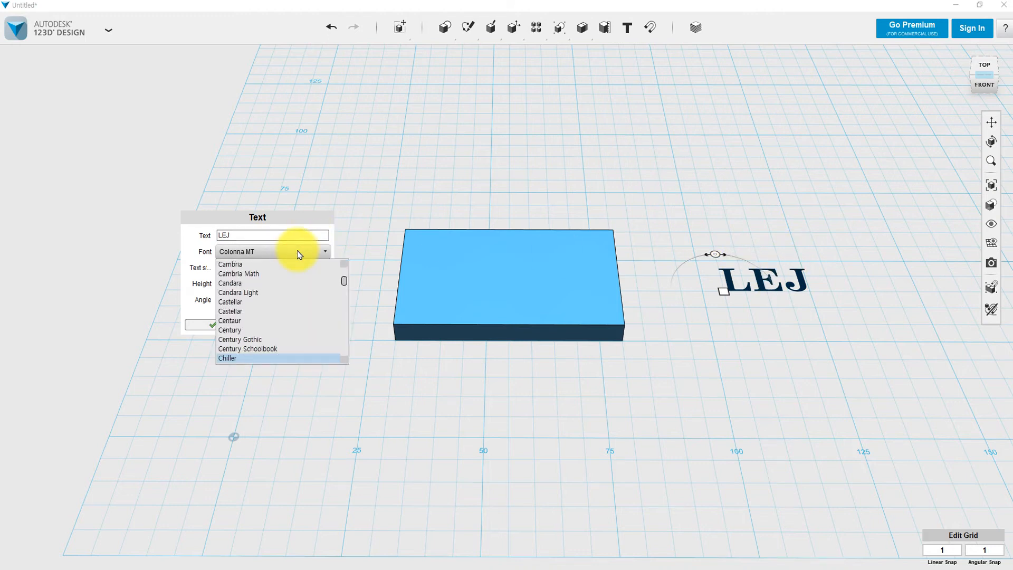
key("Return")
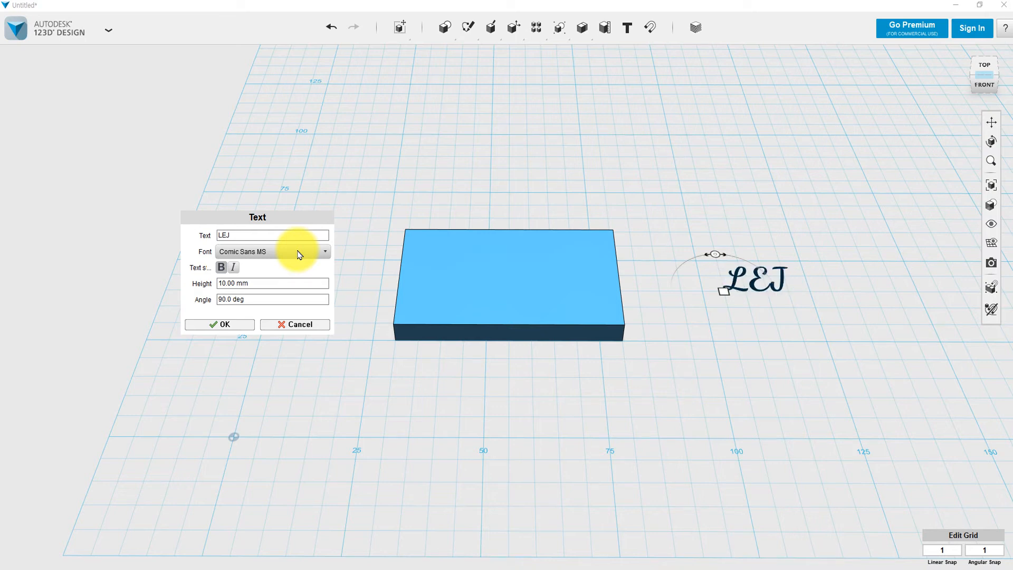
Browse further through the font list and set the LEJ lettering to bold.
key("Down")
key("Down")
key("Down")
key("Down")
key("Down")
key("Down")
key("Down")
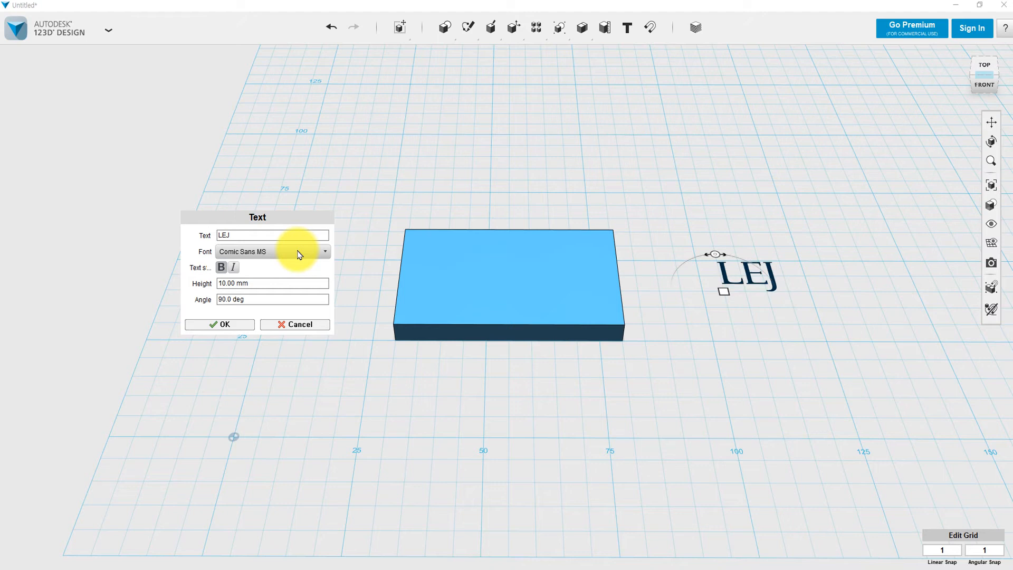
scroll(299, 255, "down", 5)
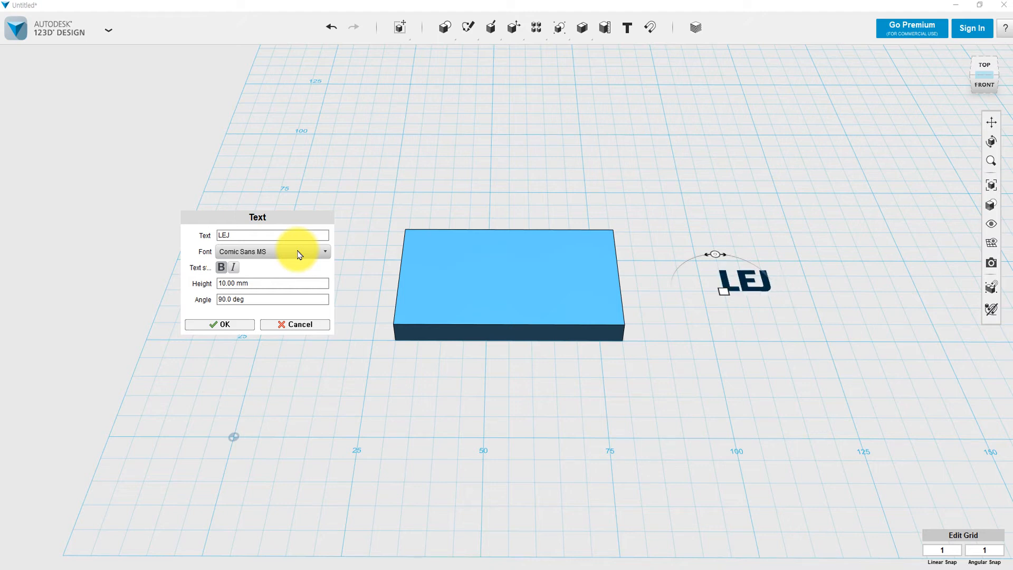
scroll(299, 255, "down", 1)
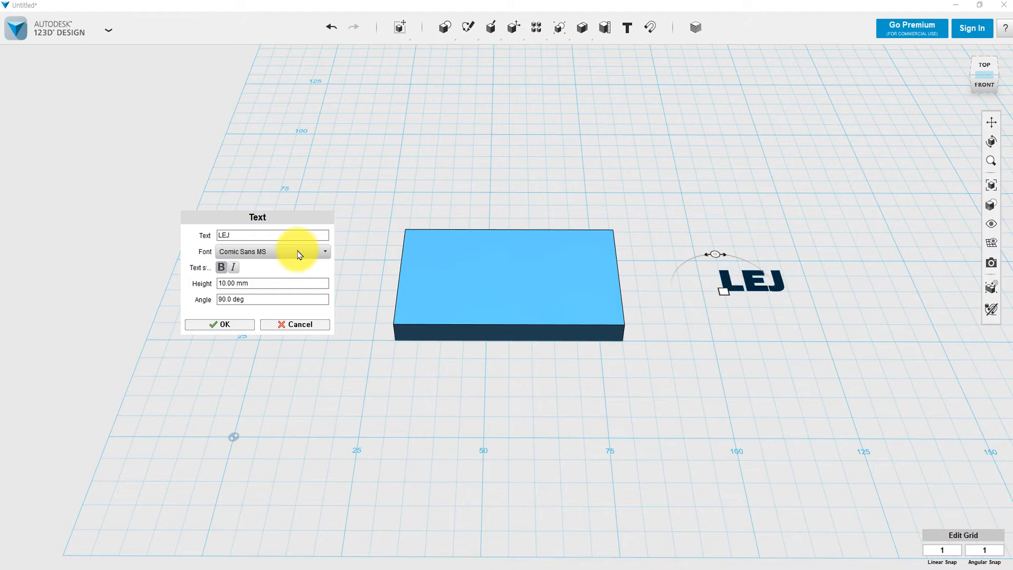
scroll(300, 254, "down", 2)
scroll(300, 255, "down", 1)
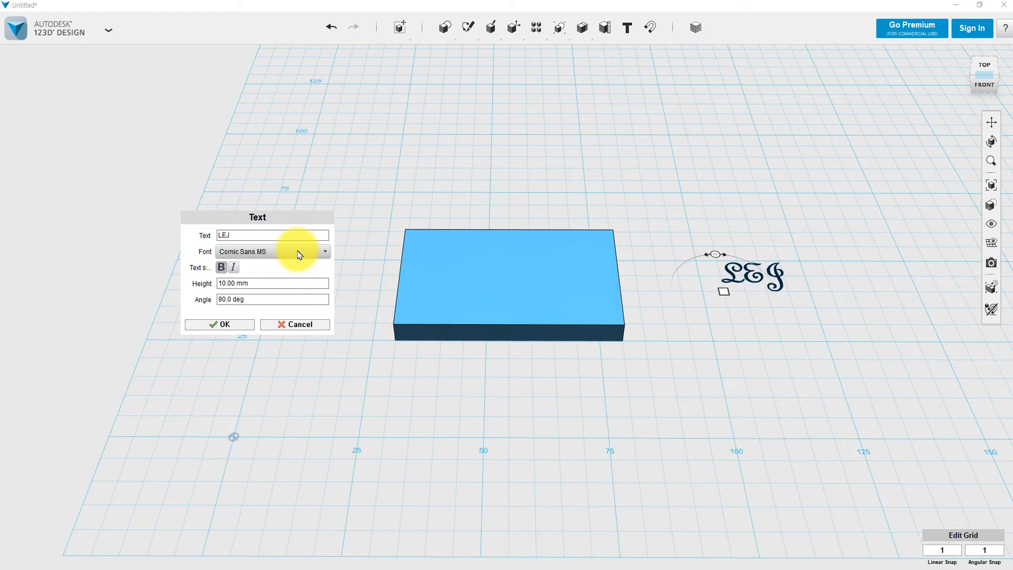
scroll(299, 255, "down", 1)
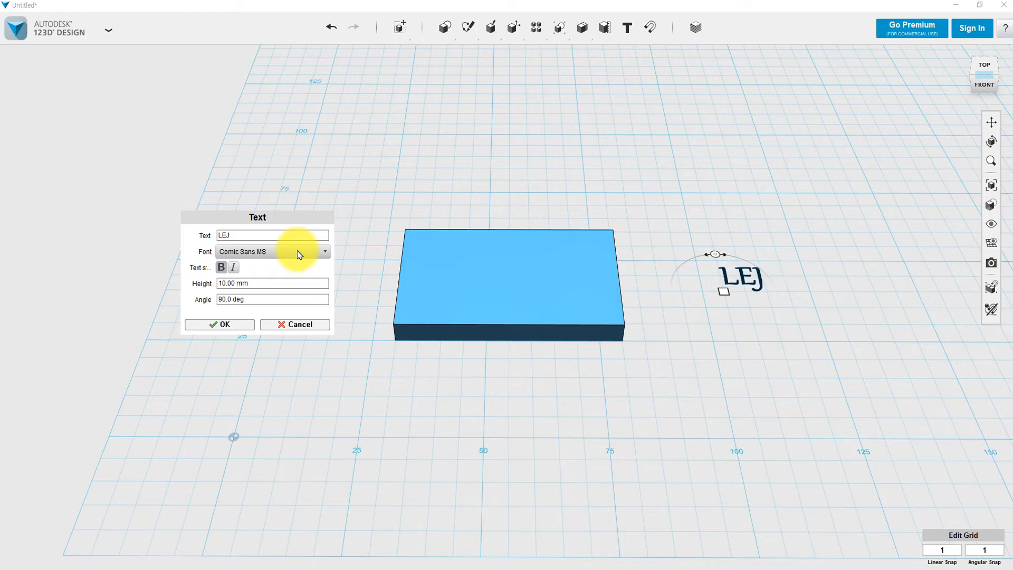
scroll(299, 255, "down", 4)
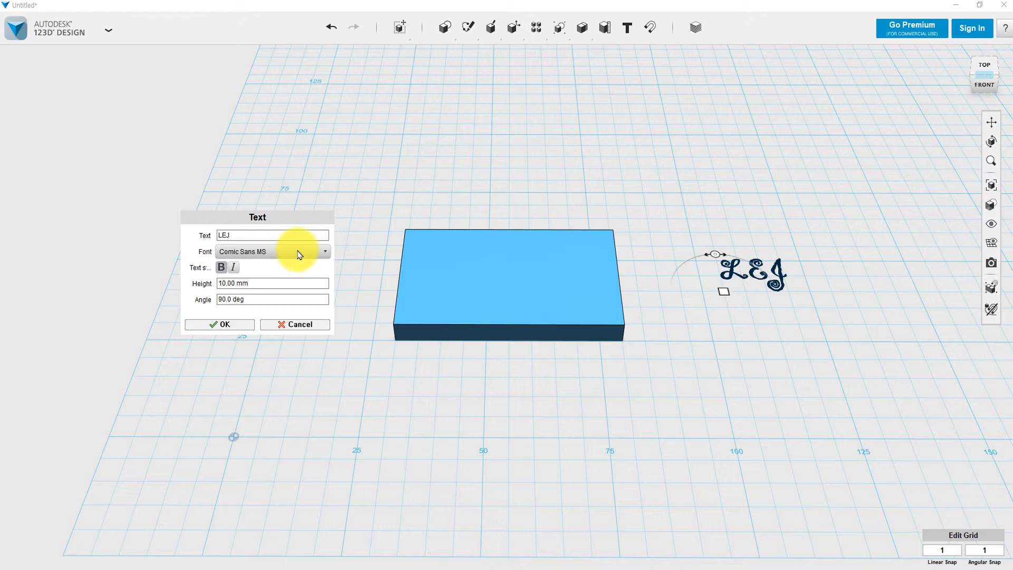
scroll(299, 255, "down", 1)
scroll(299, 255, "down", 4)
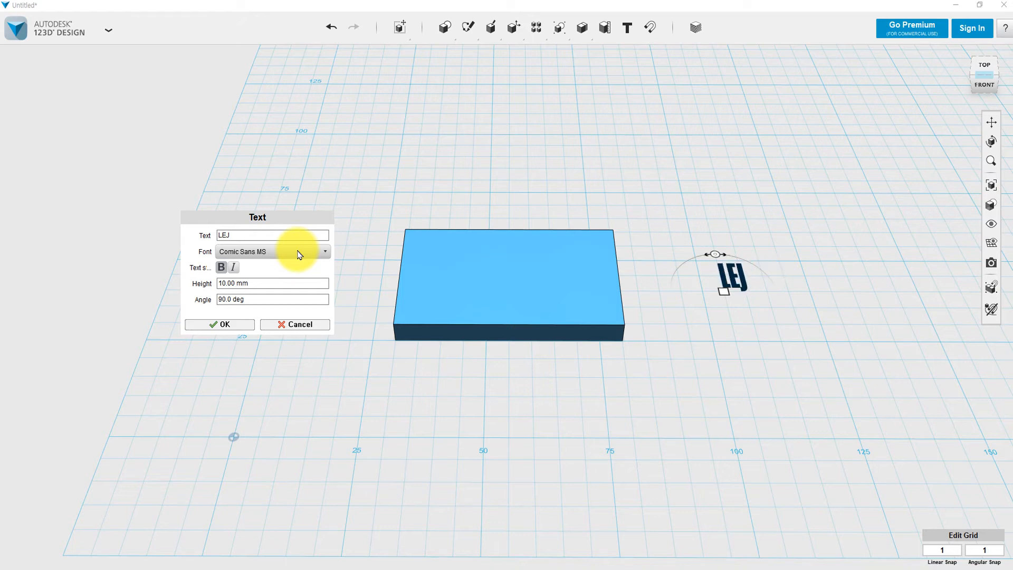
scroll(299, 255, "down", 1)
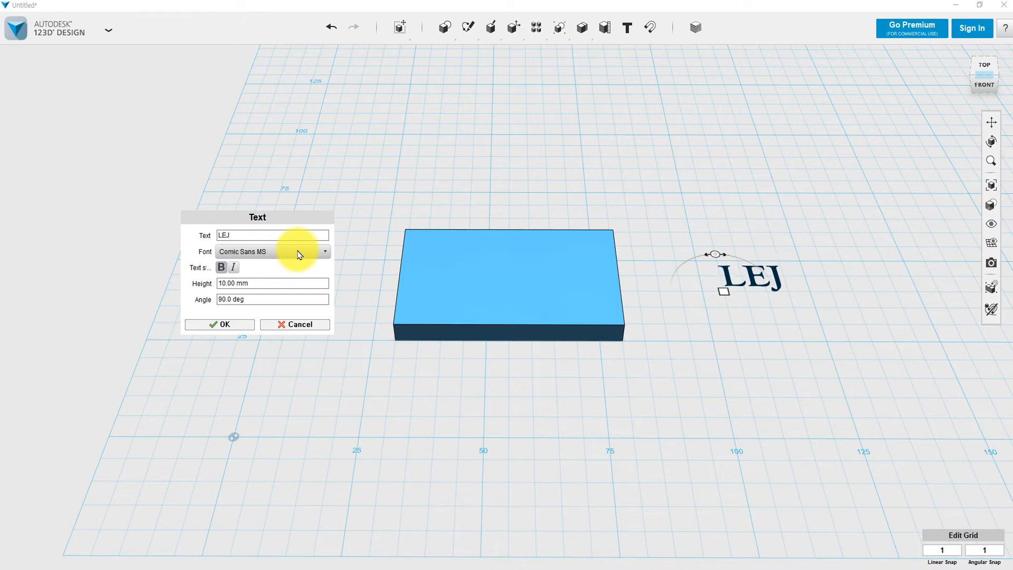
left_click(221, 268)
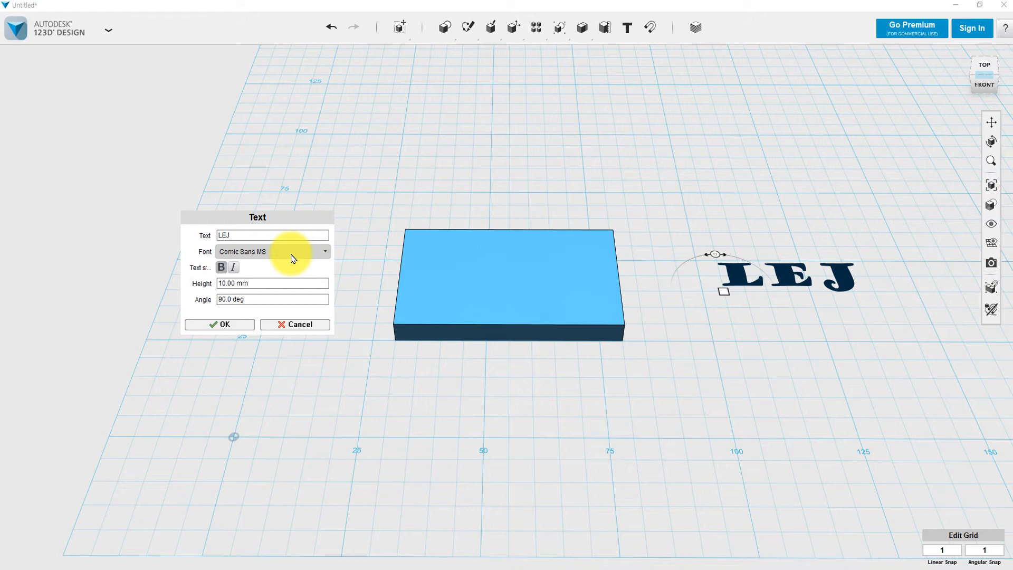
scroll(293, 259, "down", 1)
scroll(293, 259, "down", 3)
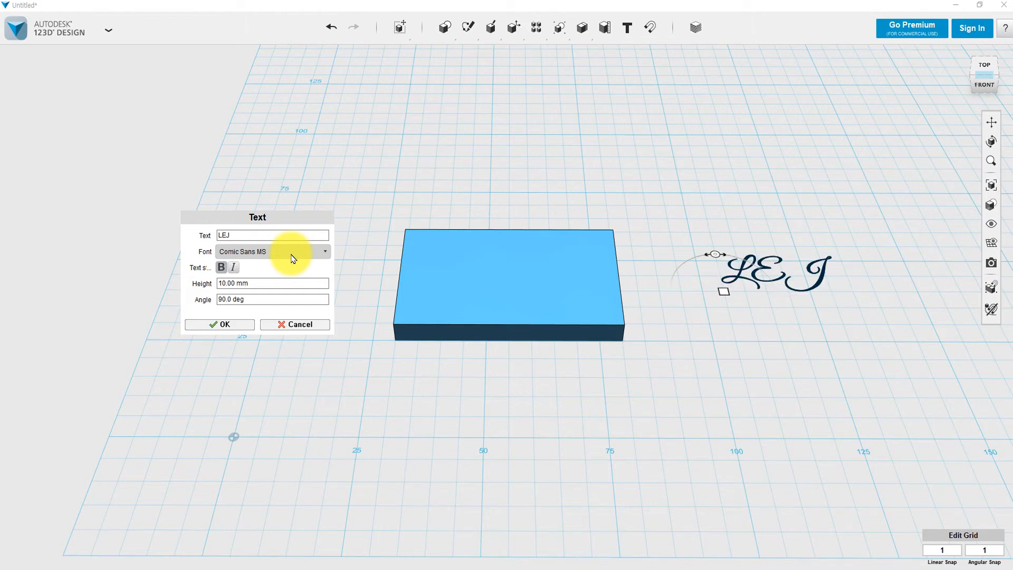
scroll(293, 258, "down", 3)
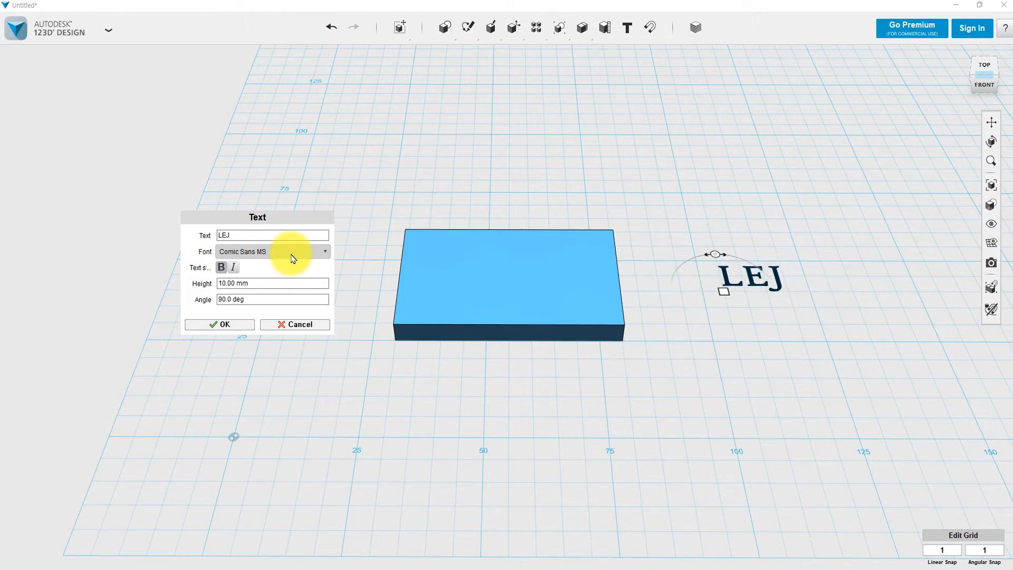
scroll(294, 258, "down", 1)
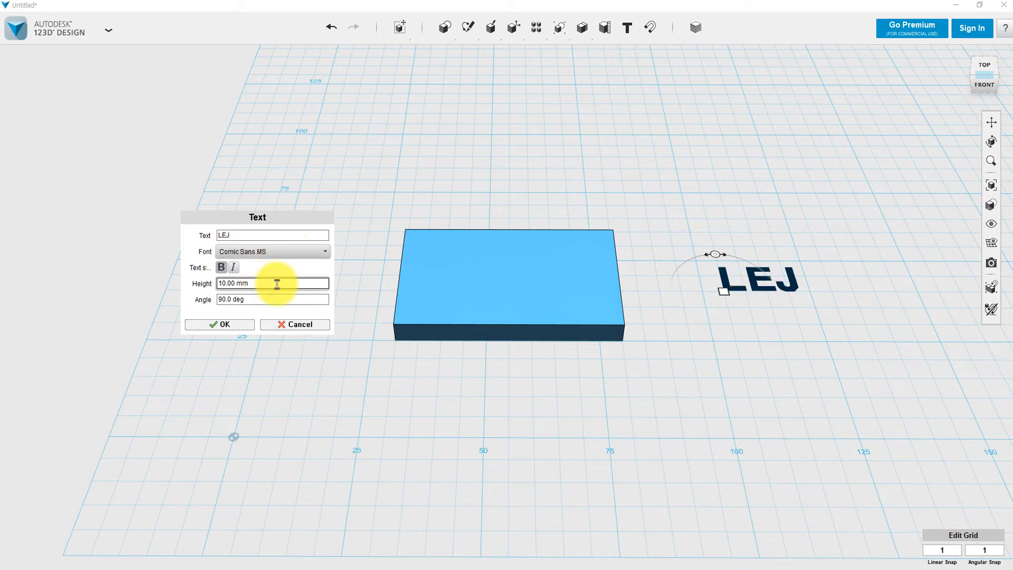
Set the LEJ text height to 15 and confirm the text with OK.
left_click_drag(277, 284, 206, 286)
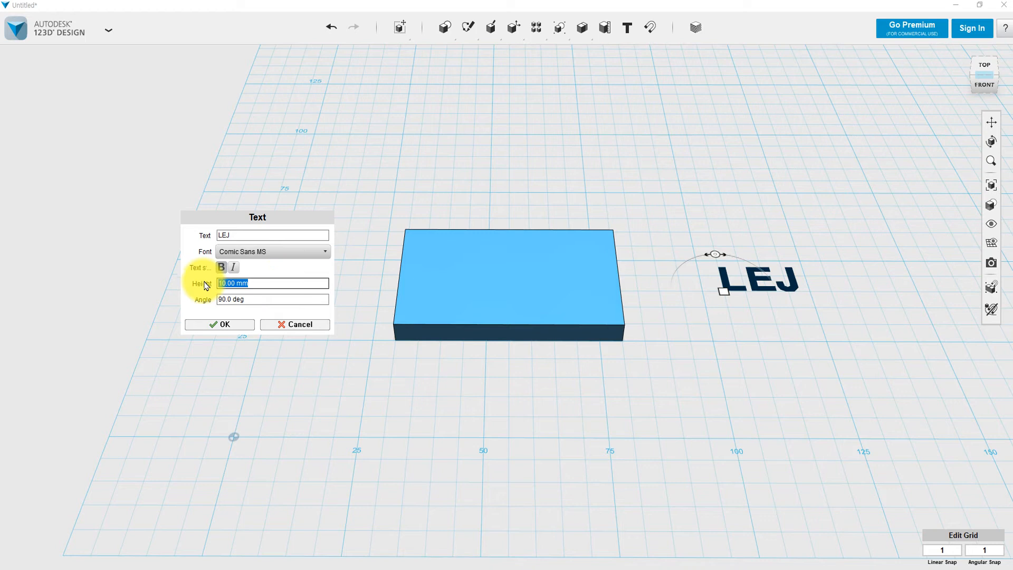
type("2")
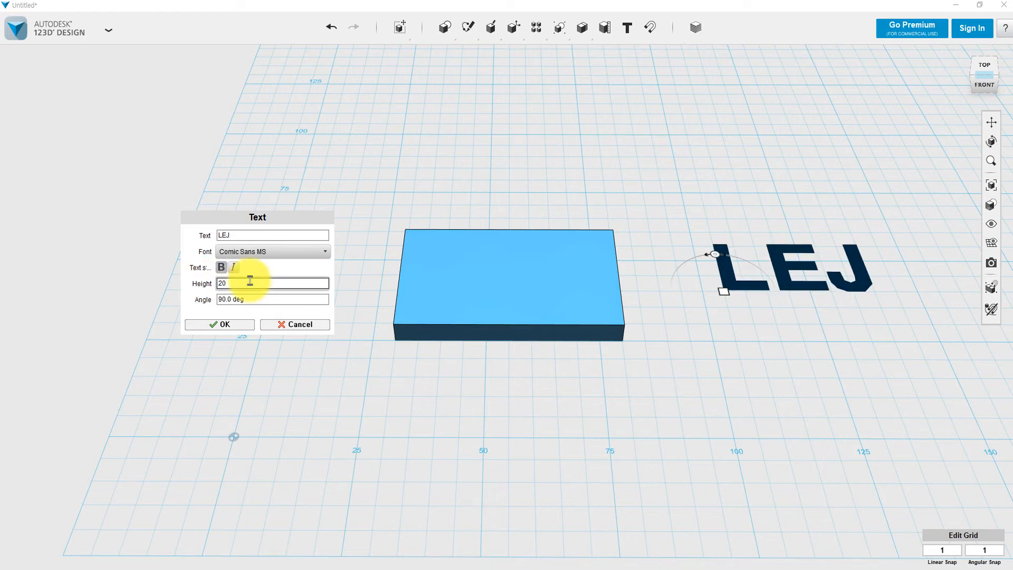
type("0")
double_click(251, 283)
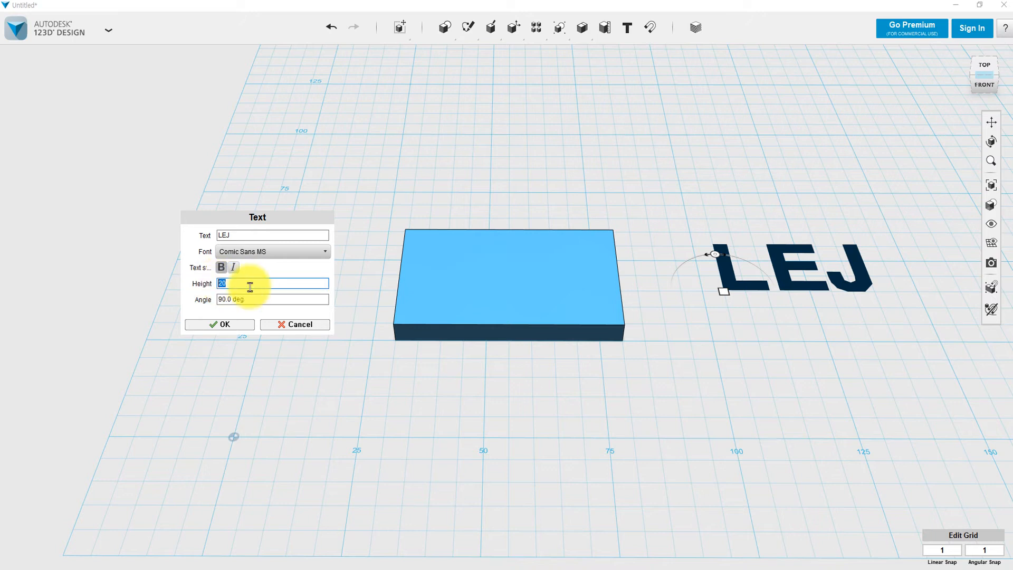
type("10")
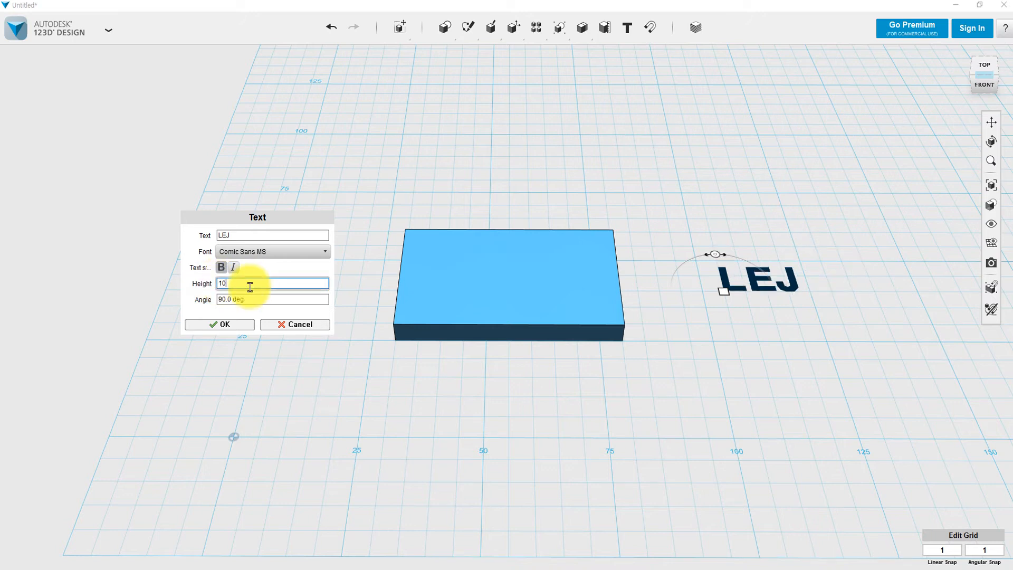
left_click_drag(251, 287, 207, 289)
type("1")
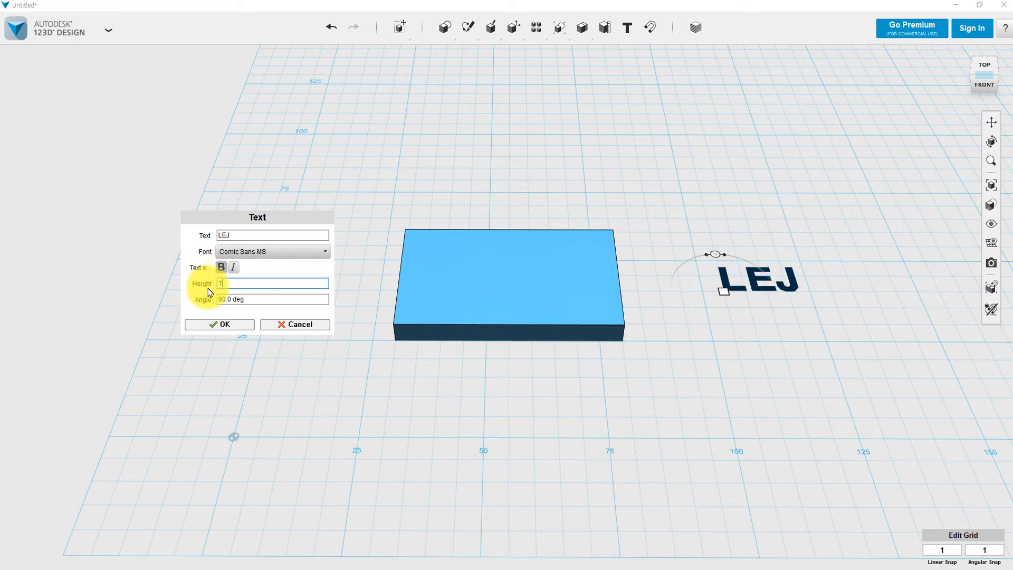
type("5")
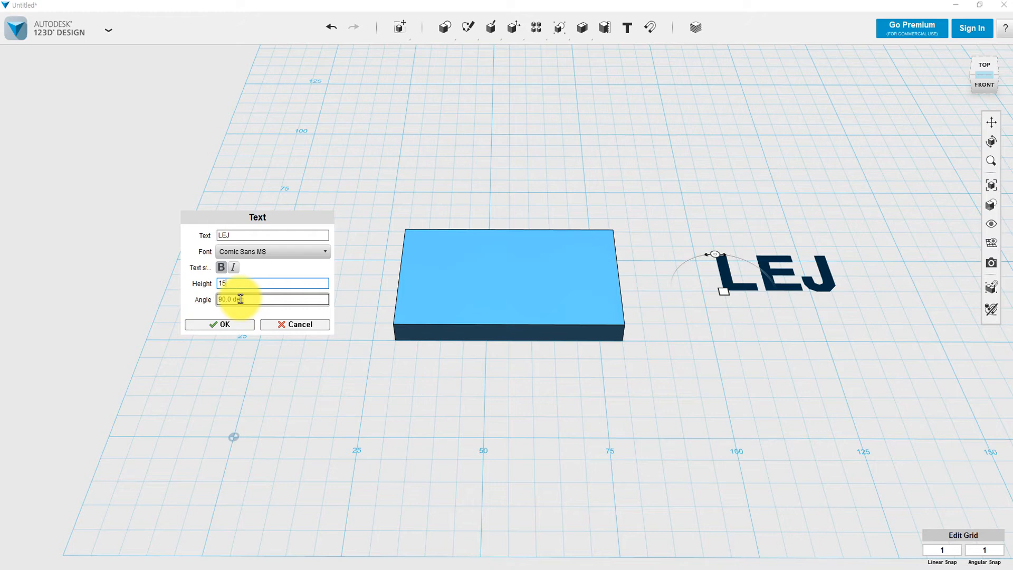
left_click(235, 330)
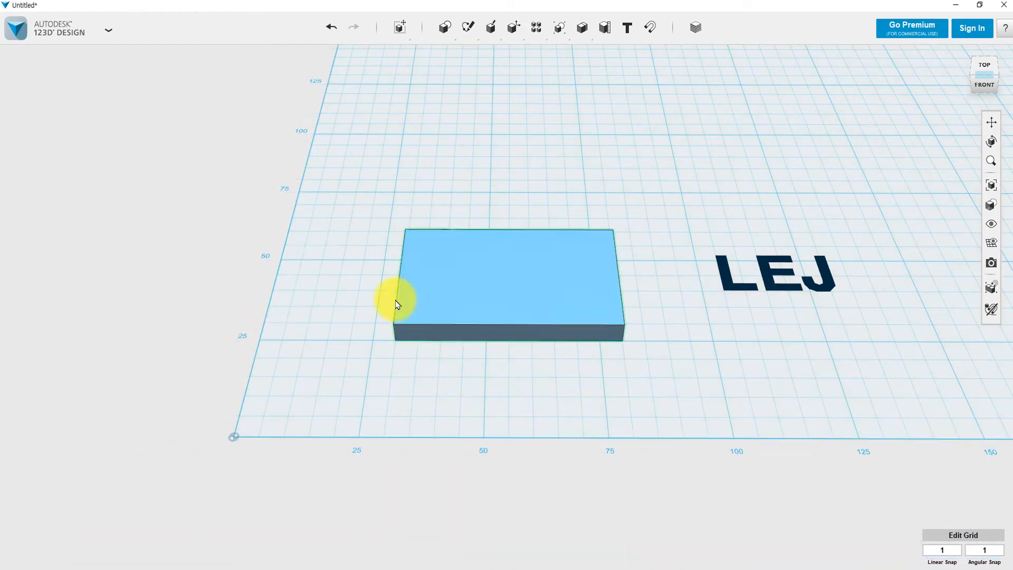
Select the LEJ text beside the 30 × 50 × 5 box and show its gear actions toolbar.
left_click_drag(682, 215, 953, 352)
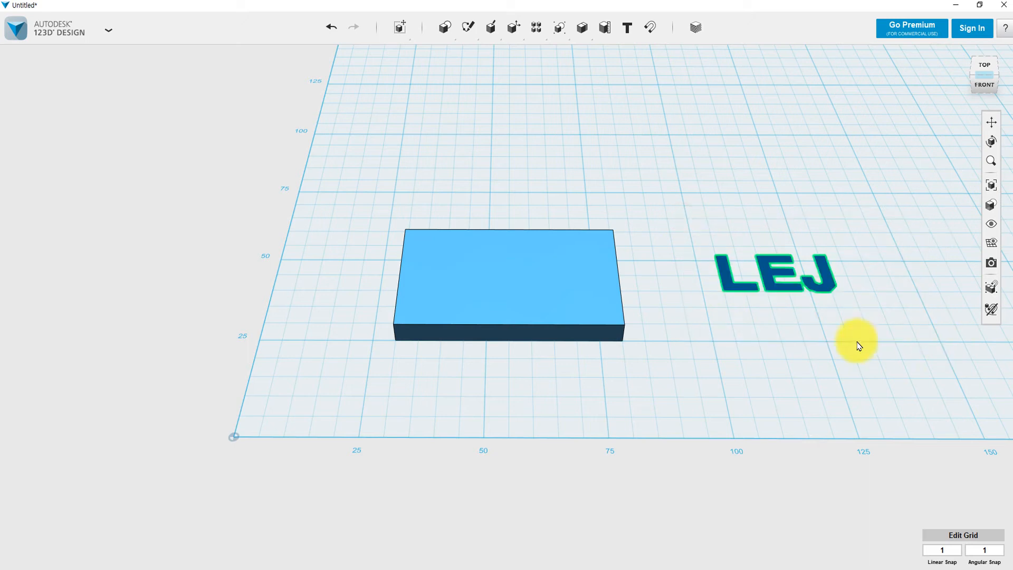
mouse_move(847, 358)
right_mouse_down()
mouse_move(846, 312)
mouse_move(841, 351)
right_mouse_up()
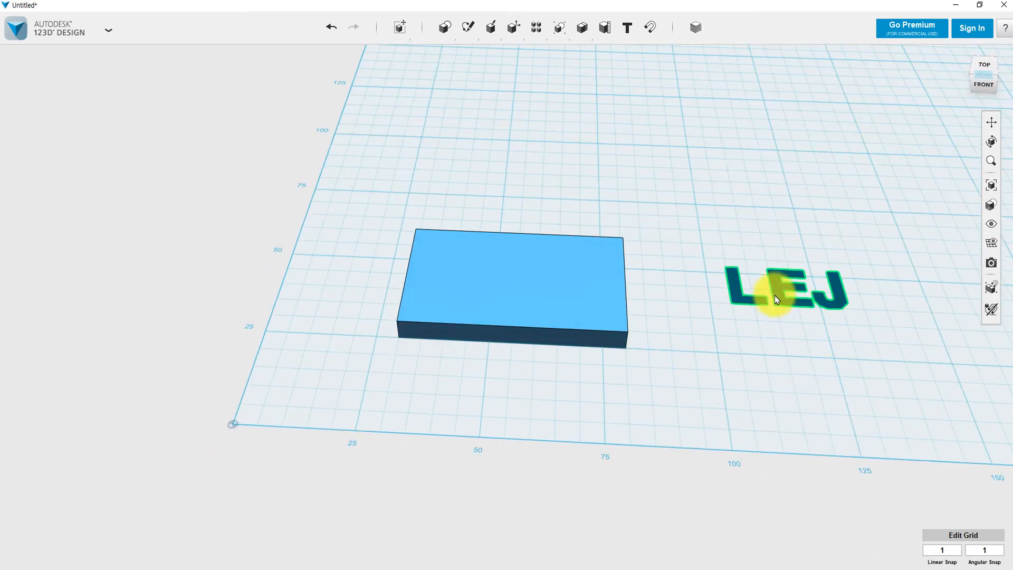
left_click(759, 323)
left_click_drag(700, 229, 871, 354)
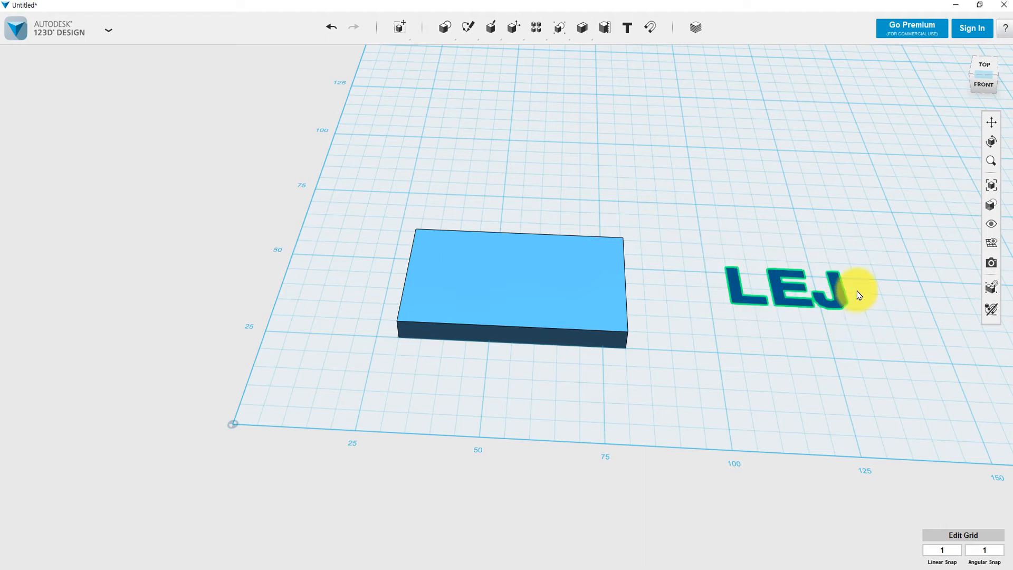
left_click(839, 295)
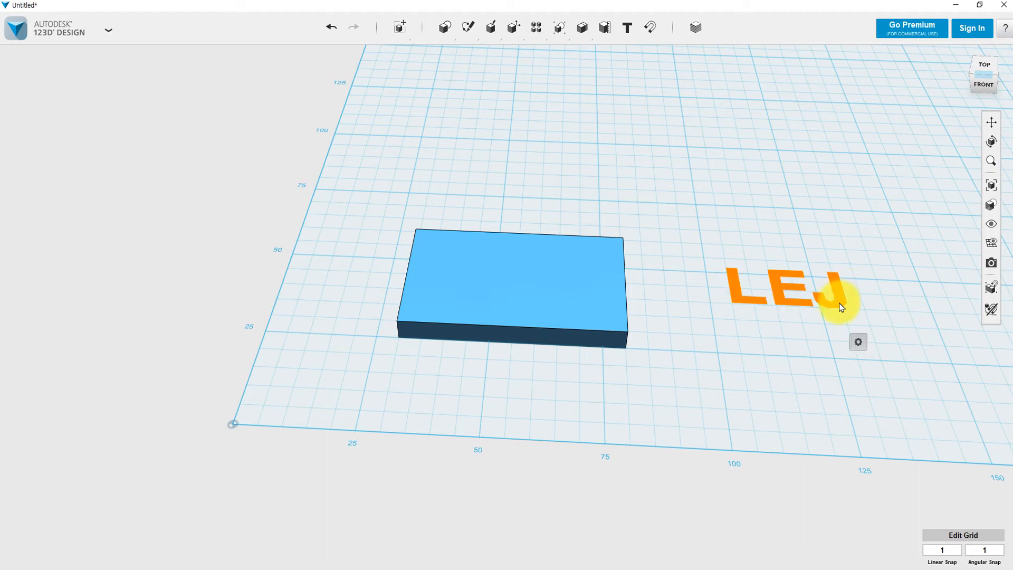
mouse_move(854, 338)
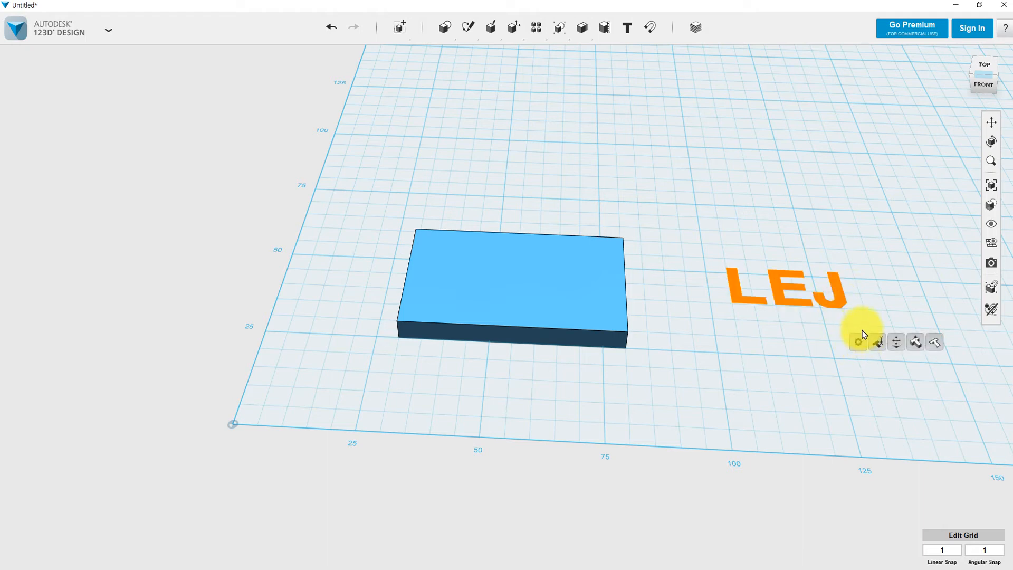
Extrude the LEJ text letters 5.00 mm into solid 3D letters and select them.
left_click(915, 344)
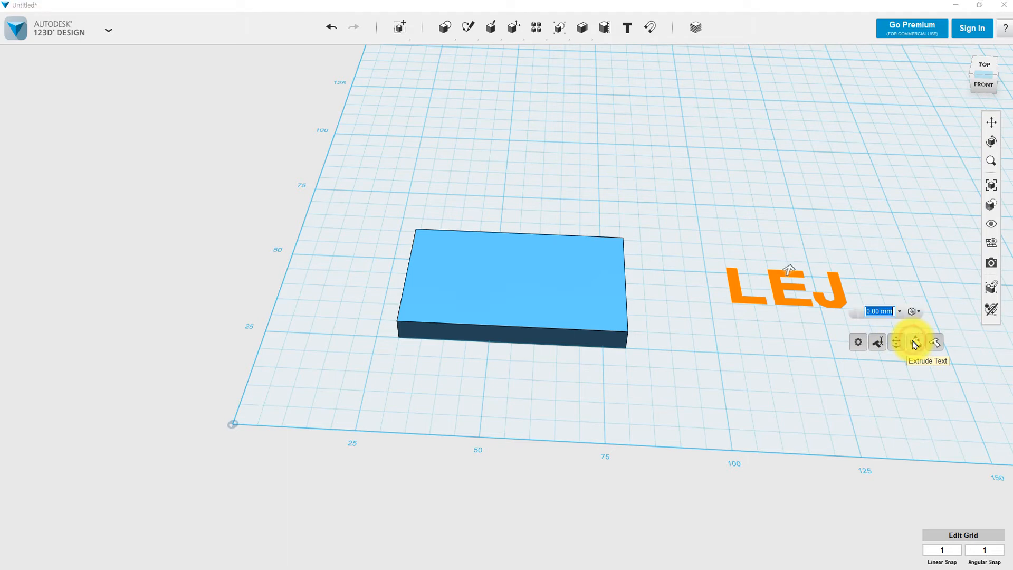
left_click(787, 270)
mouse_move(789, 268)
left_mouse_down()
mouse_move(791, 239)
mouse_move(800, 261)
mouse_move(803, 244)
mouse_move(802, 261)
left_mouse_up()
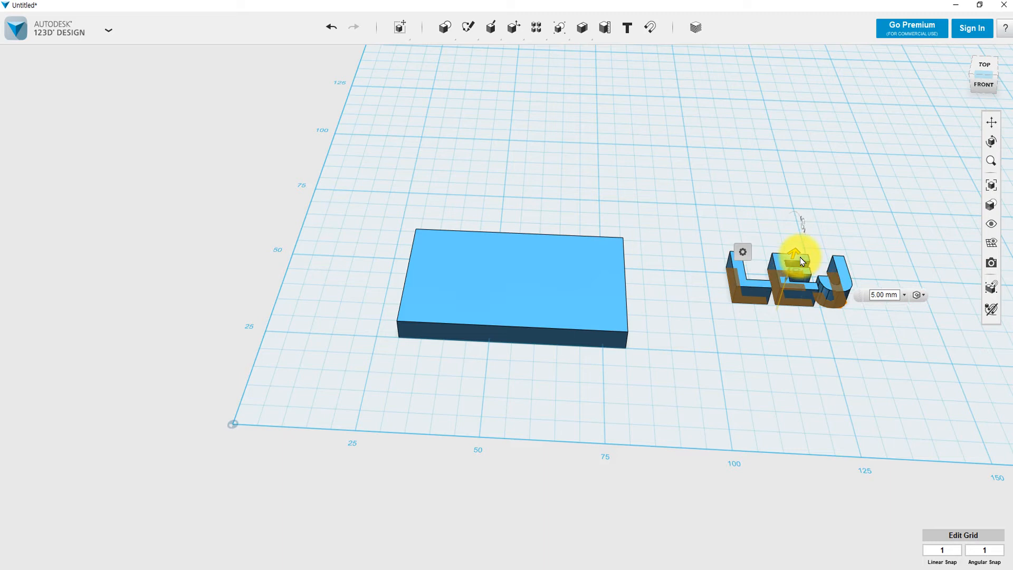
left_click(803, 353)
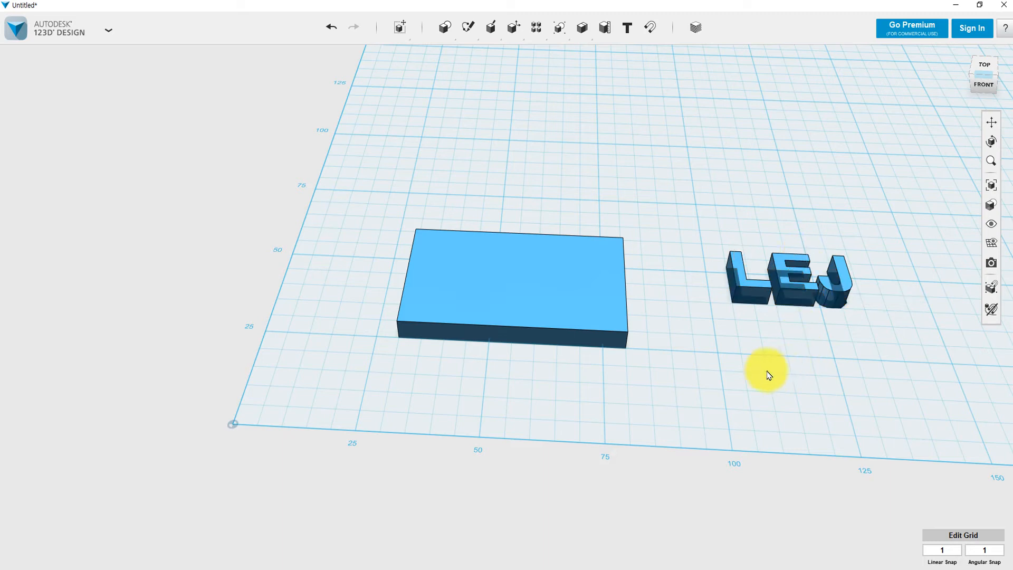
right_click_drag(769, 374, 814, 384)
left_click_drag(725, 163, 940, 327)
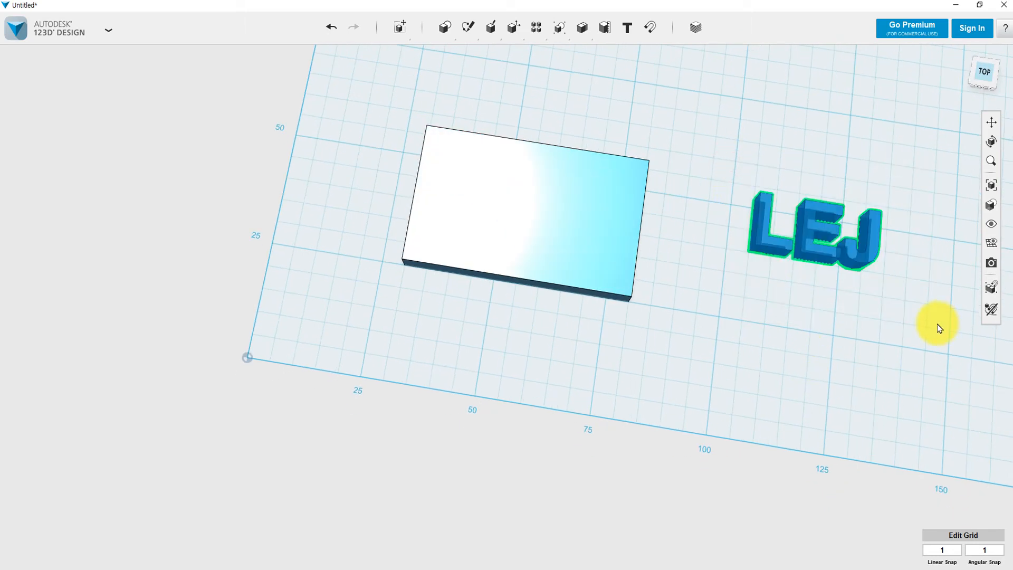
Reselect the LEJ letters and move them left onto the flat plate.
left_click(738, 166)
left_click_drag(711, 140, 906, 324)
left_click(729, 143)
left_click_drag(714, 131, 908, 327)
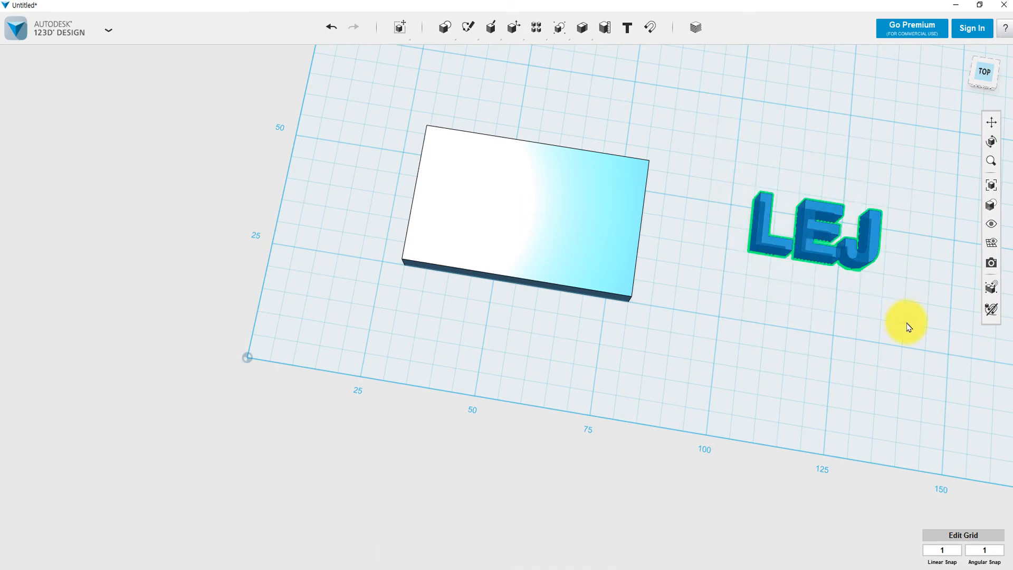
key("ctrl+t")
left_click_drag(856, 225, 544, 244)
Adjust the letters' height so they sit partly sunk into the plate, checking from several angles.
right_click_drag(701, 287, 699, 230)
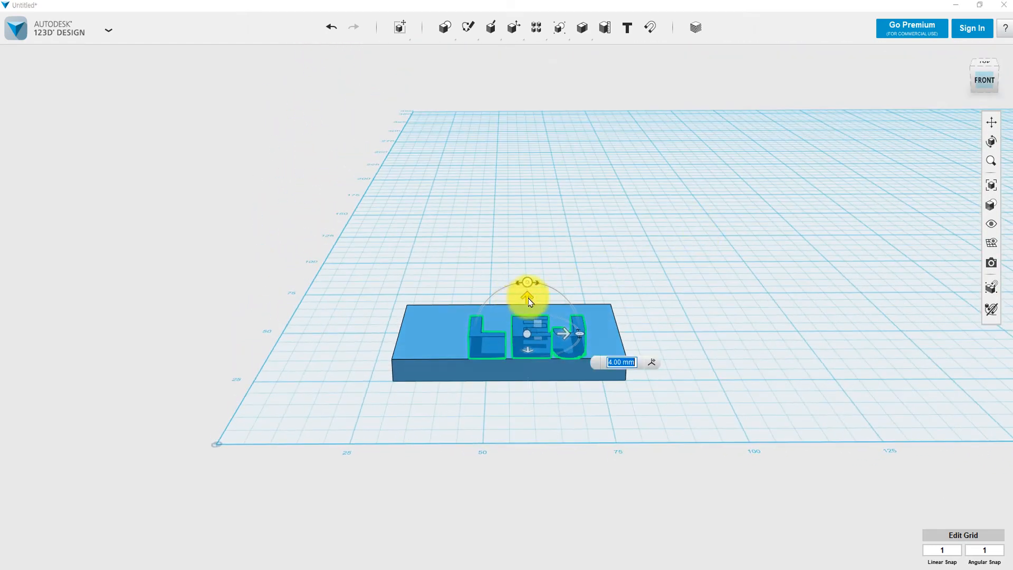
left_click_drag(527, 294, 530, 294)
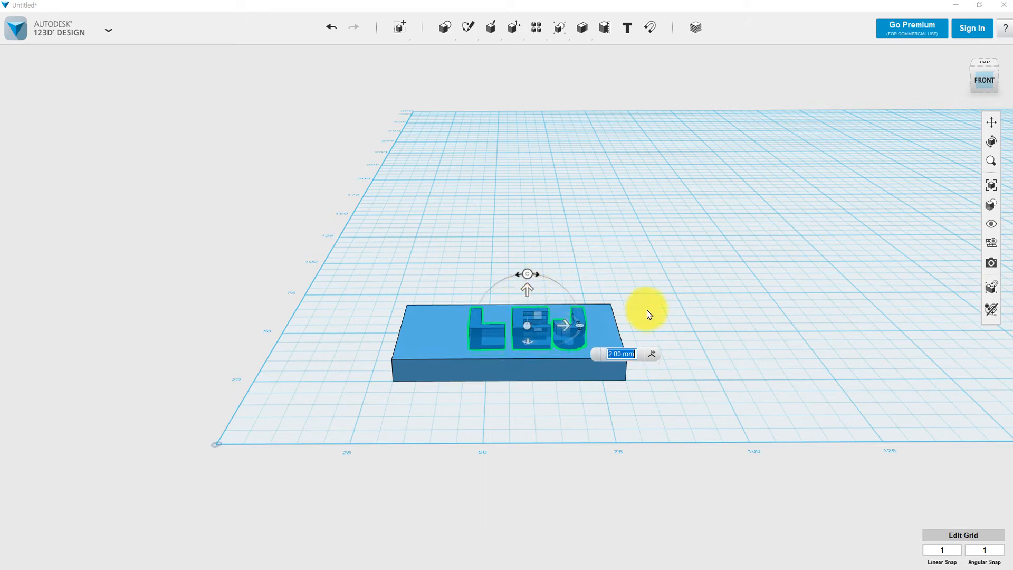
mouse_move(676, 324)
right_mouse_down()
mouse_move(675, 385)
mouse_move(669, 335)
right_mouse_up()
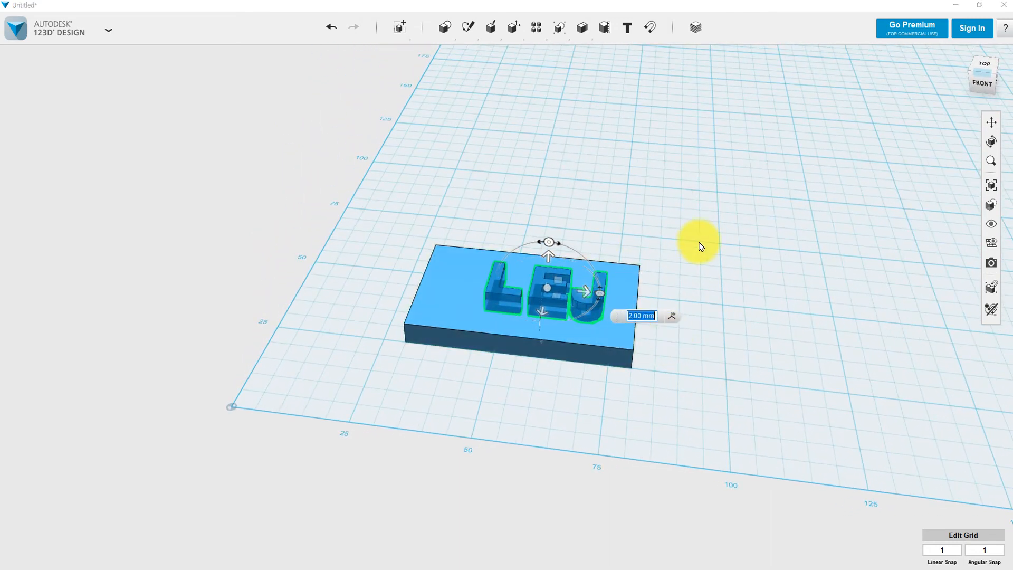
left_click(701, 241)
right_click_drag(703, 321, 676, 329)
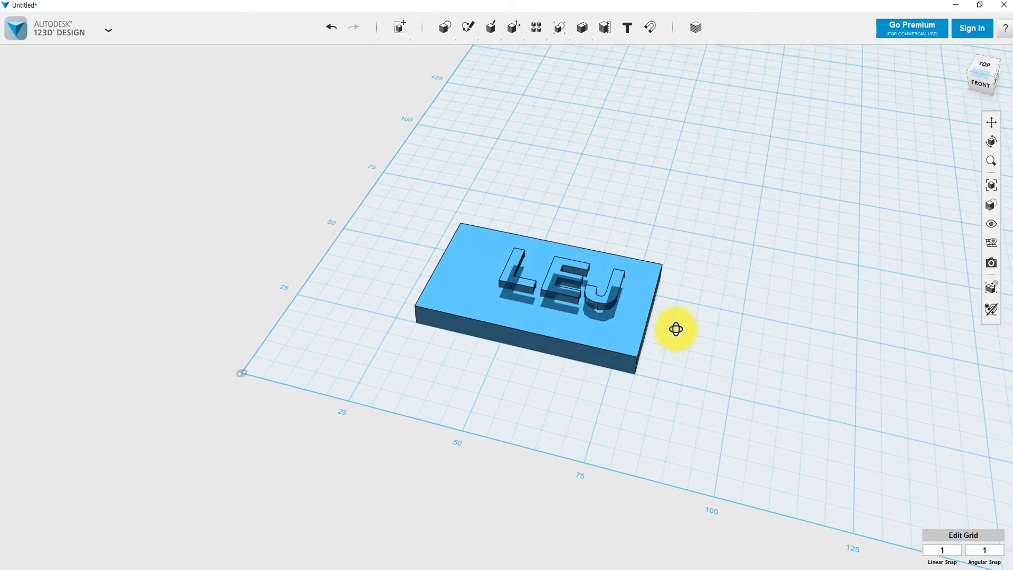
left_click(552, 274)
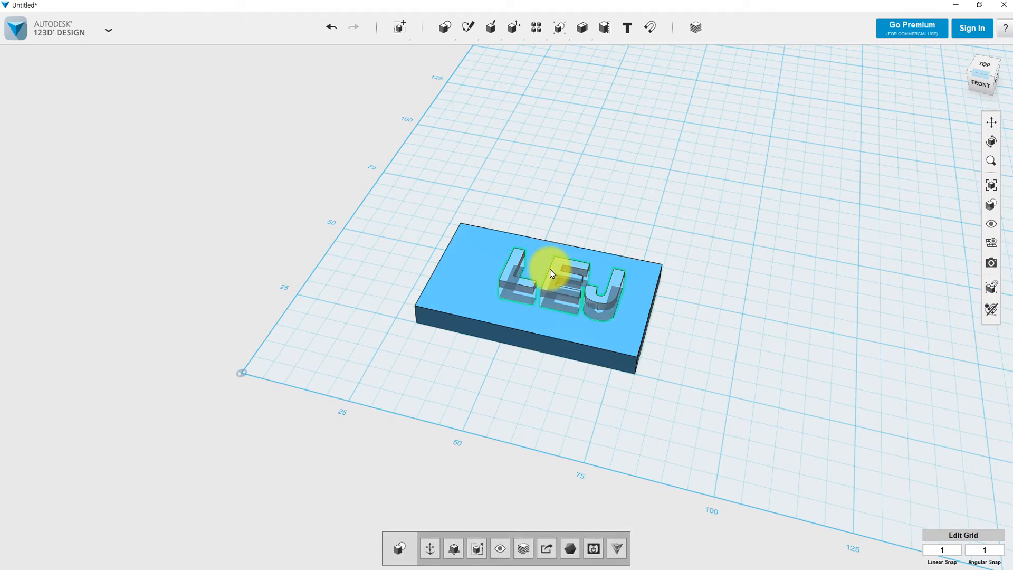
left_click(704, 302)
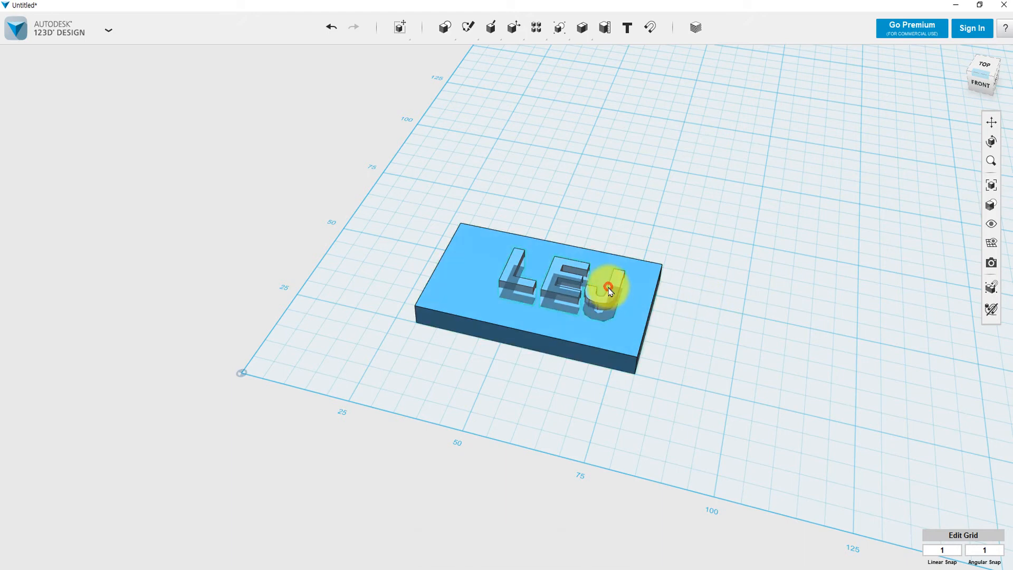
left_click(612, 293)
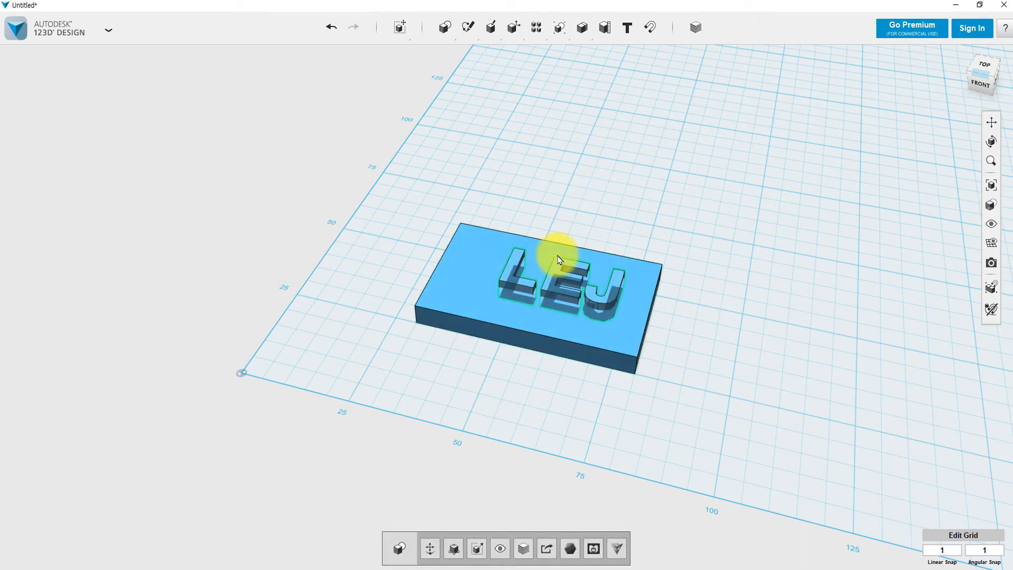
left_click(580, 211)
mouse_move(439, 27)
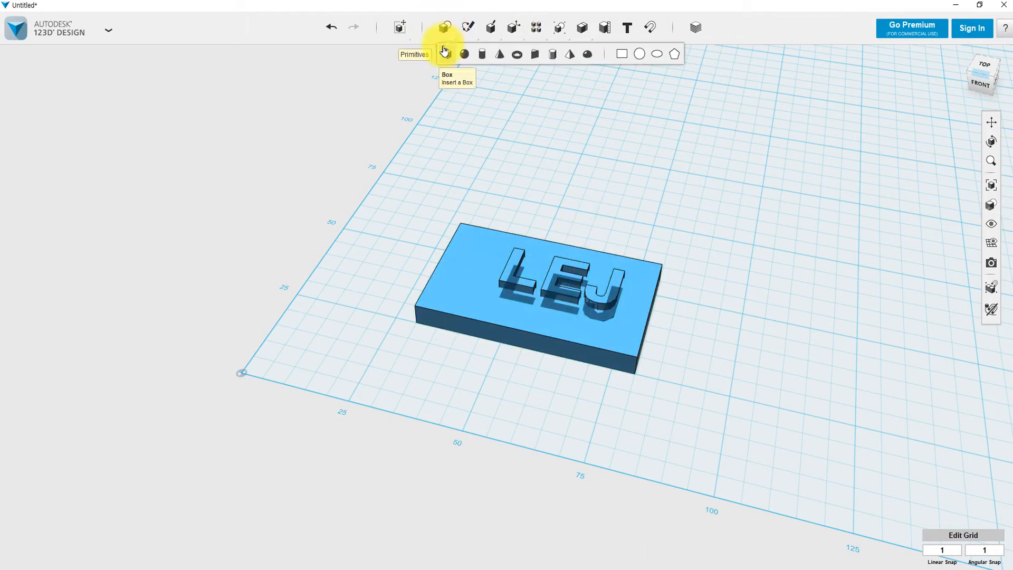
Draw a sketch rectangle with Length 10 and Width 5 on the grid beside the plate.
left_click(621, 55)
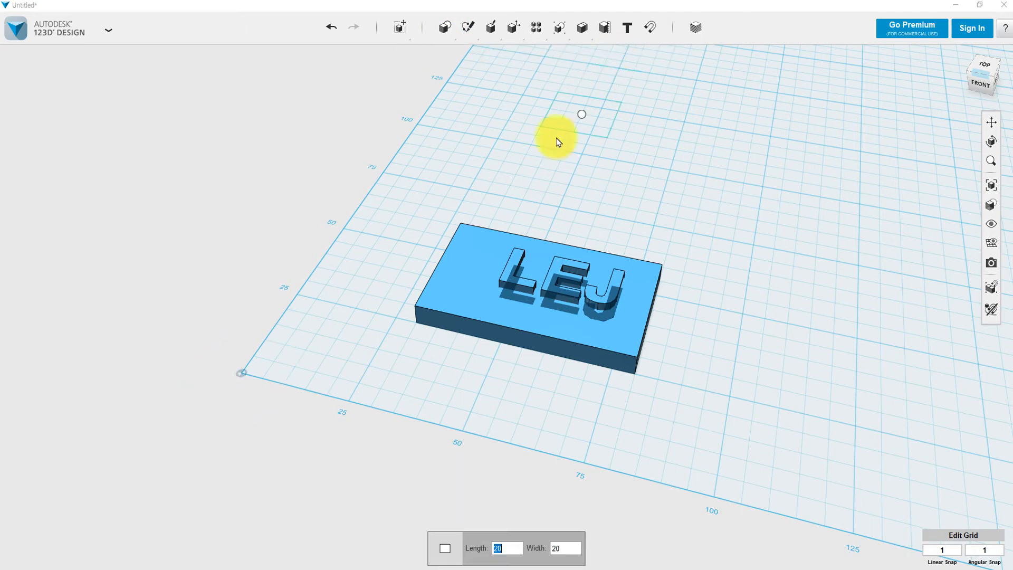
mouse_move(556, 40)
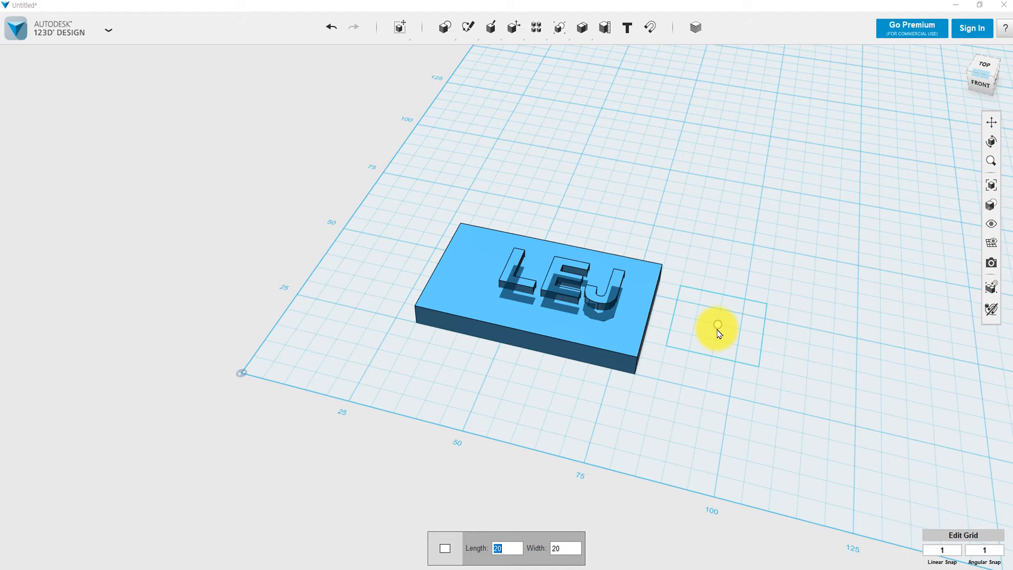
type("10")
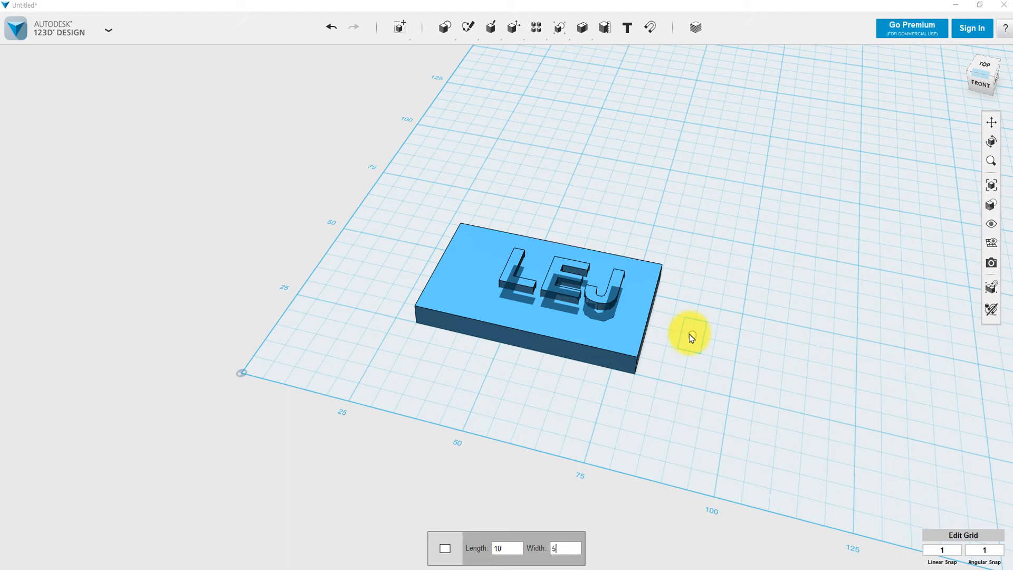
key("Return")
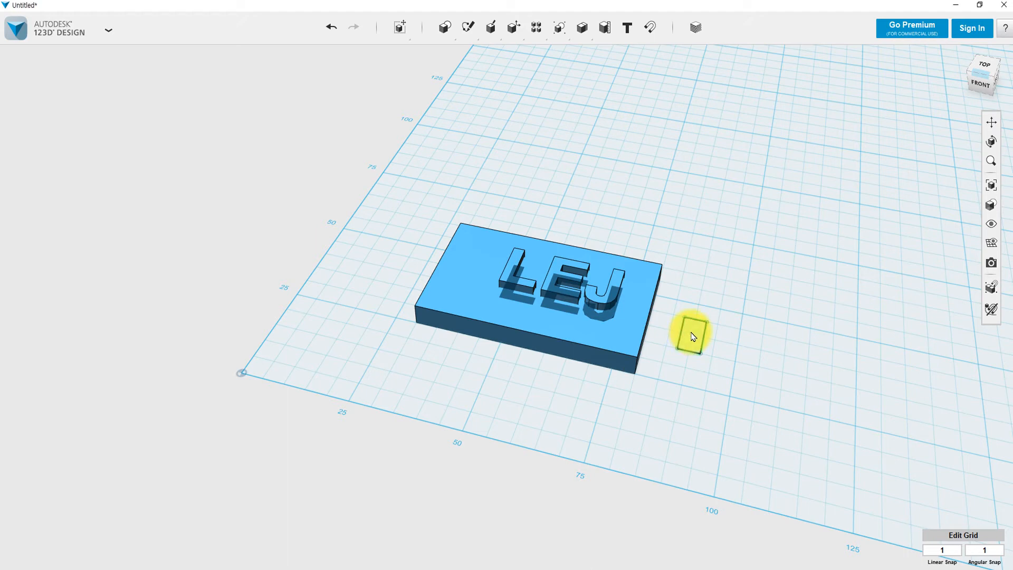
Drag the sketch rectangle left onto the plate's left end.
left_click(693, 336)
left_click(698, 335)
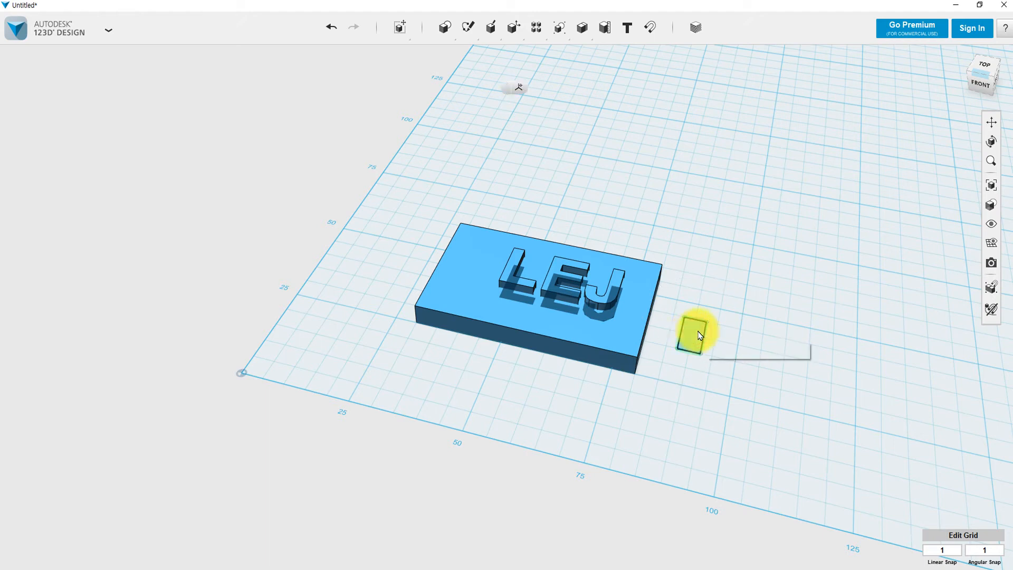
left_click_drag(732, 341, 501, 289)
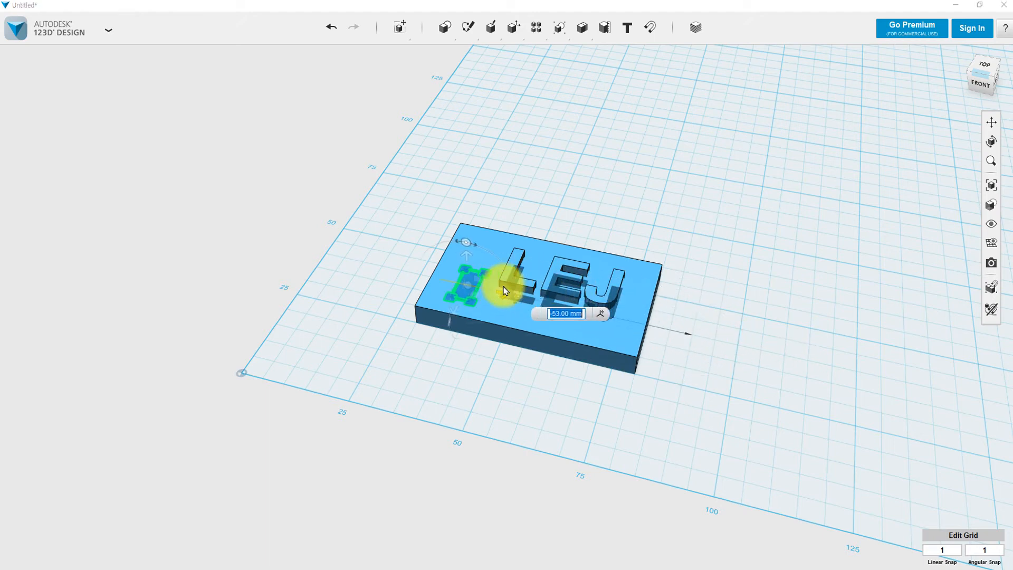
mouse_move(493, 380)
right_mouse_down()
mouse_move(543, 355)
mouse_move(553, 336)
right_mouse_up()
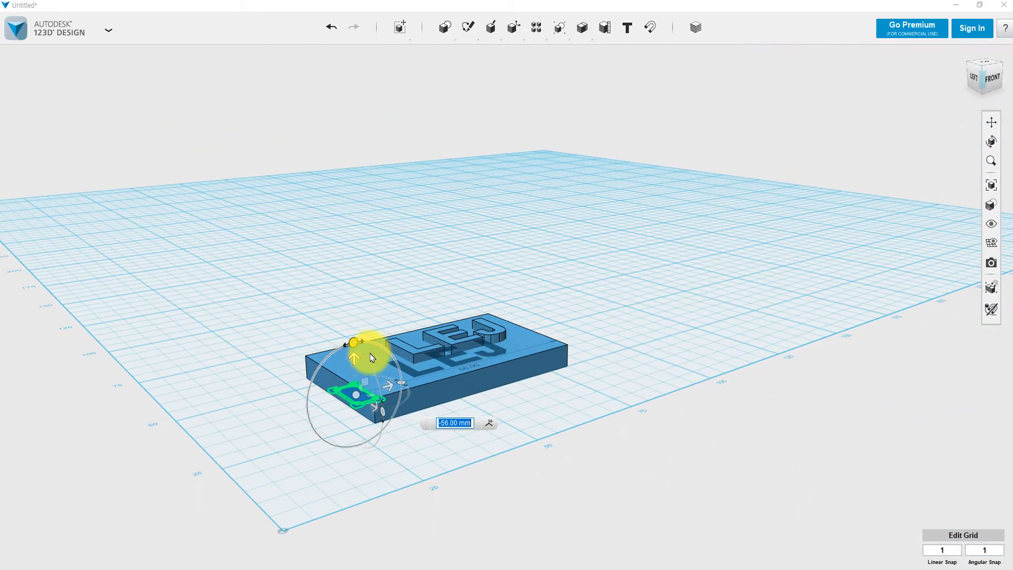
left_click_drag(355, 357, 355, 342)
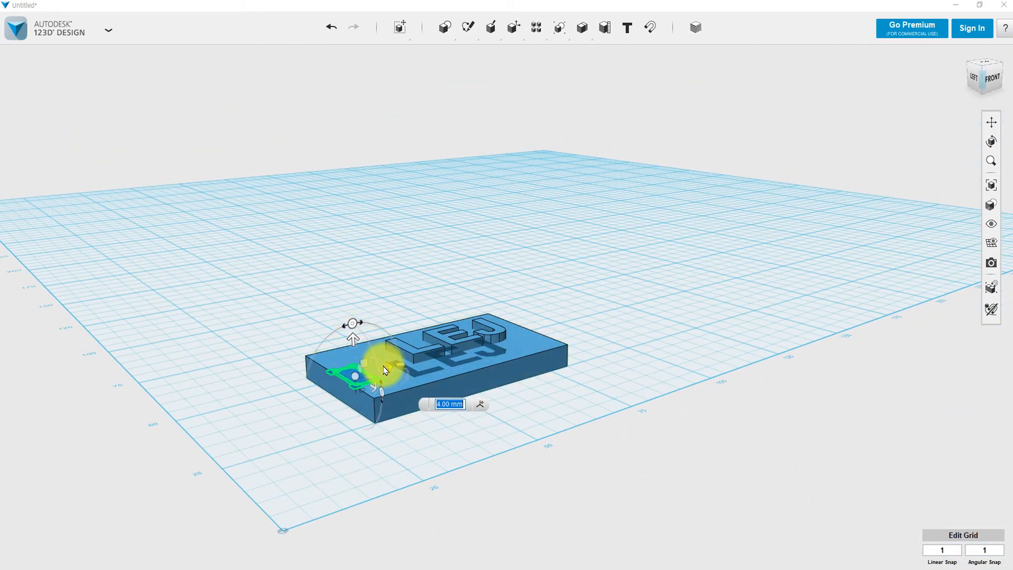
Set the rectangle's height offset to -1.00 mm, then deselect it.
right_click_drag(406, 402, 401, 465)
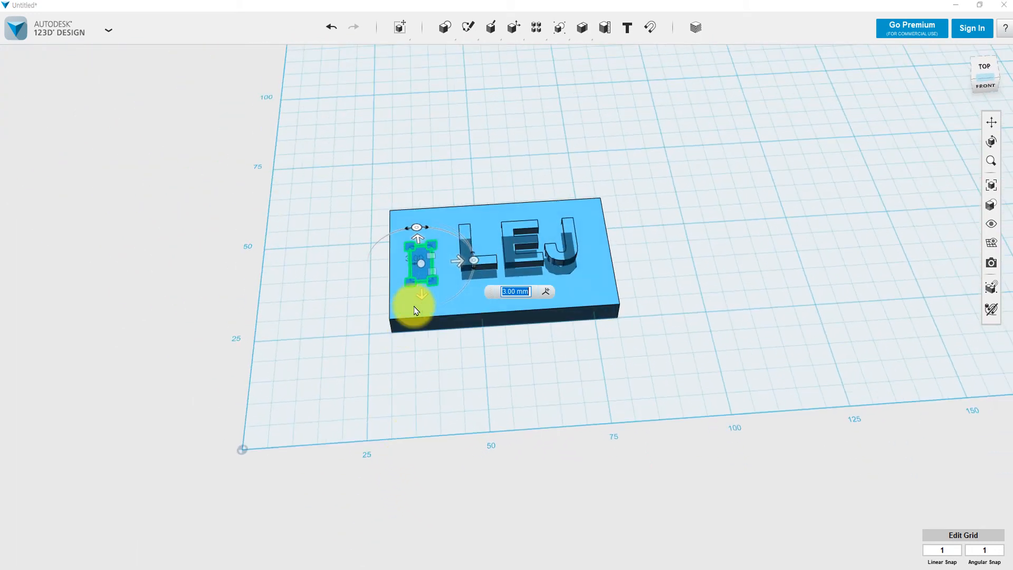
left_click_drag(422, 252, 415, 289)
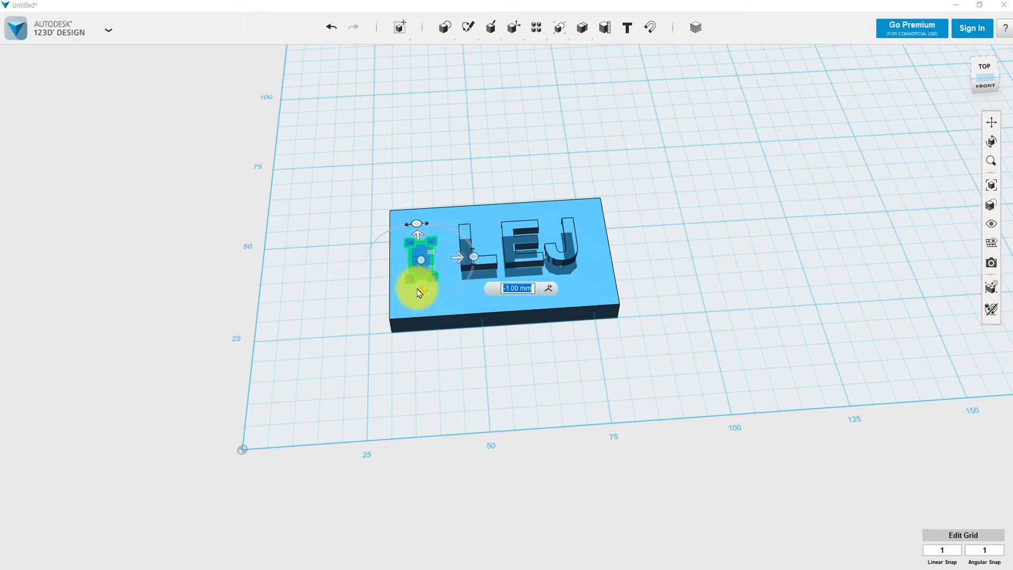
left_click(421, 258)
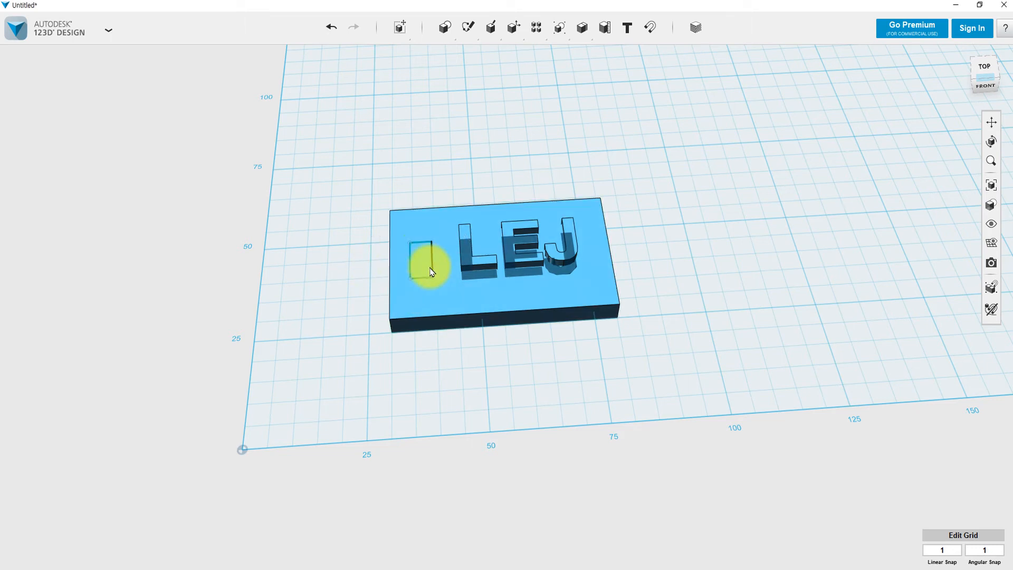
left_click(426, 269)
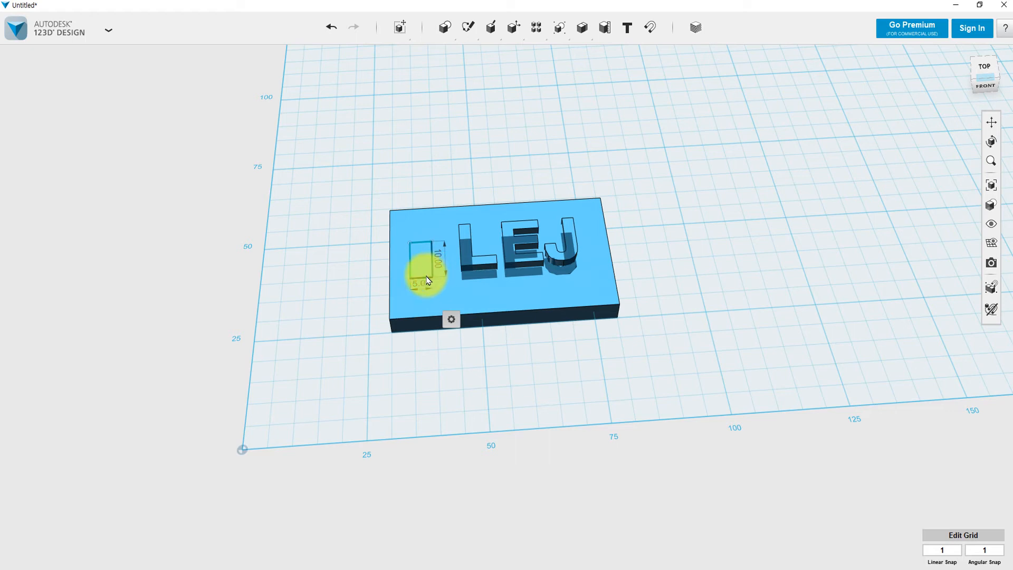
mouse_move(452, 321)
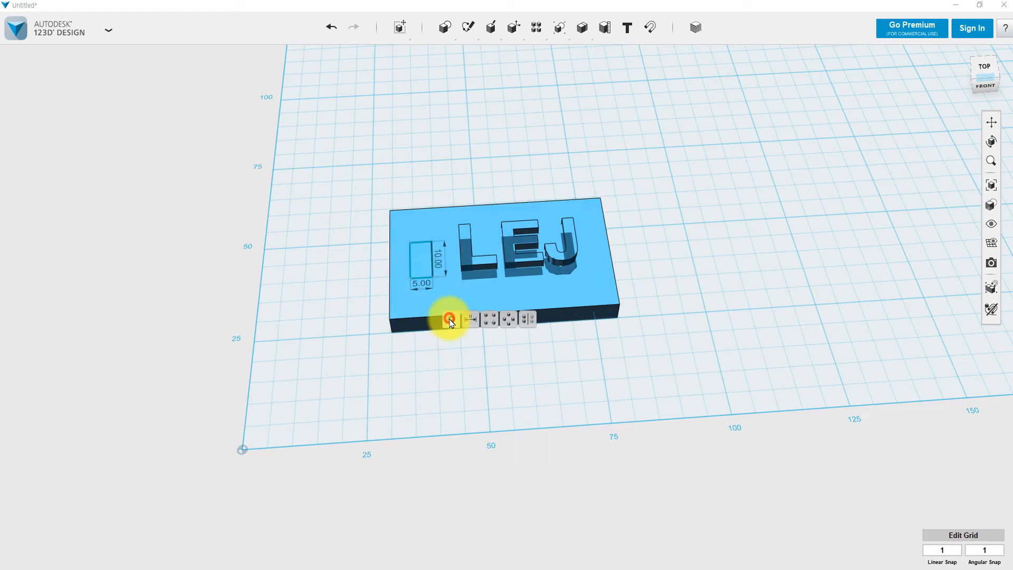
left_click(409, 347)
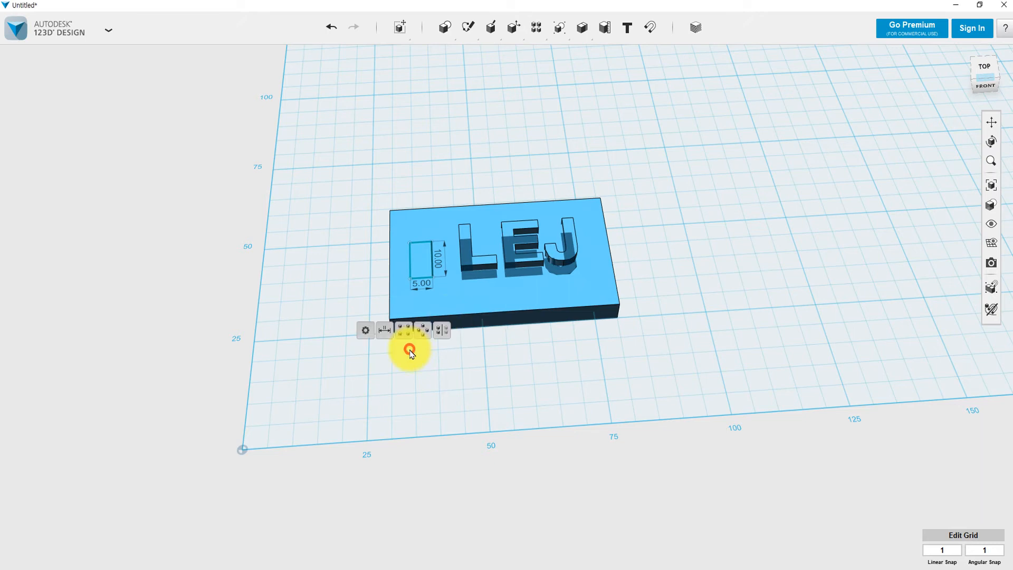
Try selecting the plate face and sketch, then undo the rectangle's move with Ctrl+Z.
left_click(424, 269)
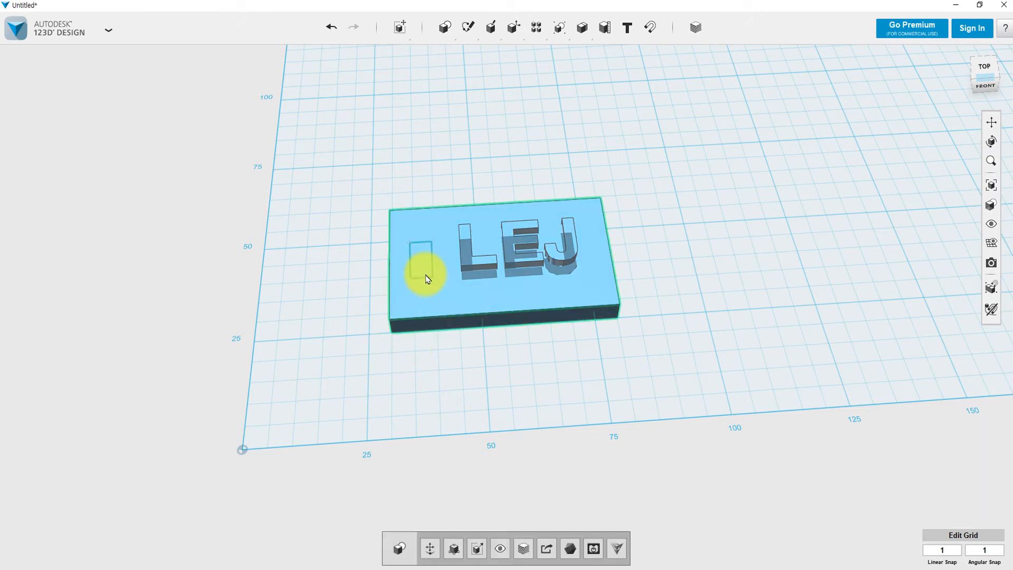
left_click(426, 274)
left_click(416, 263)
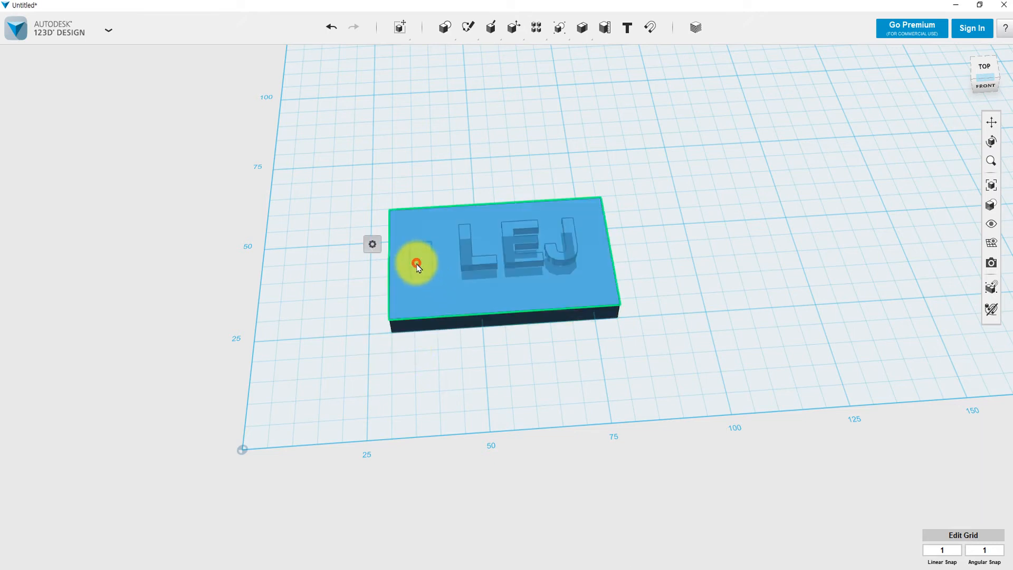
left_click(418, 263)
mouse_move(435, 313)
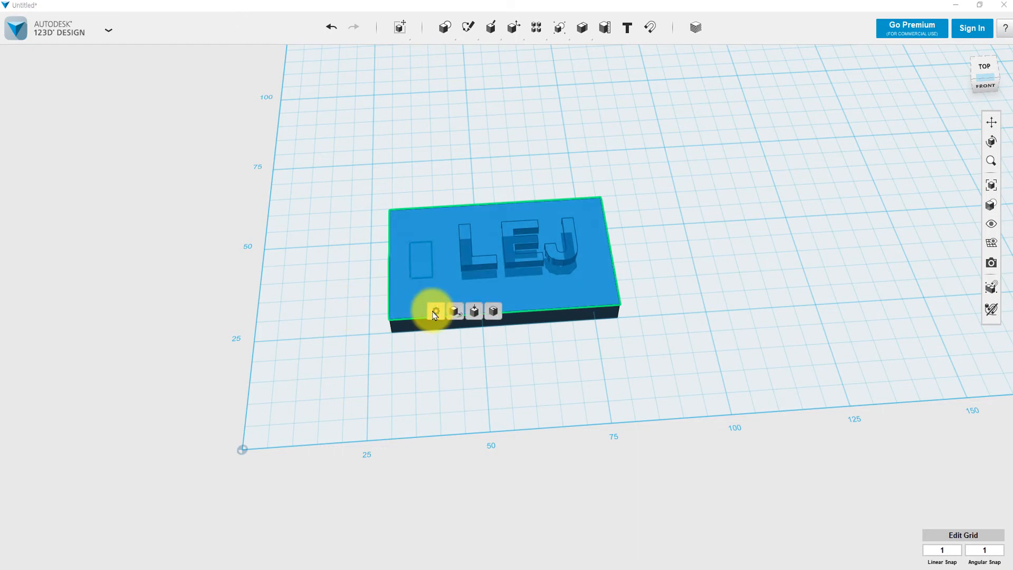
left_click(428, 262)
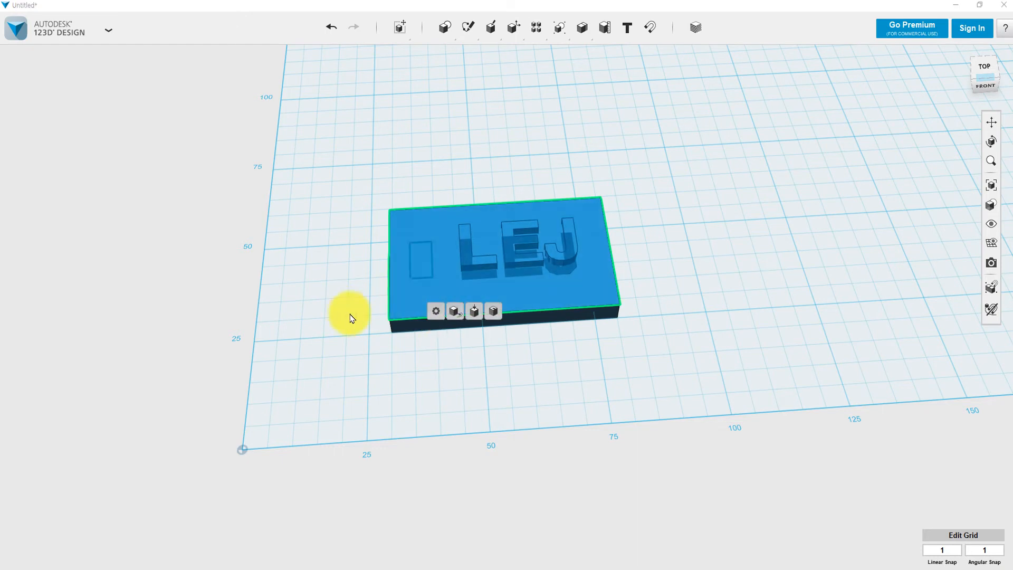
left_click(349, 312)
left_click(412, 274)
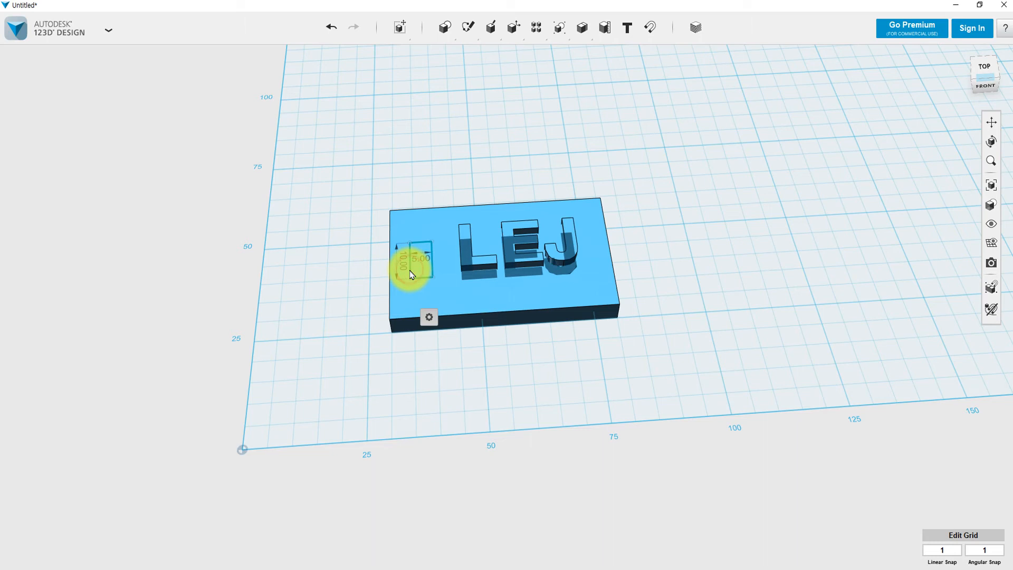
mouse_move(430, 318)
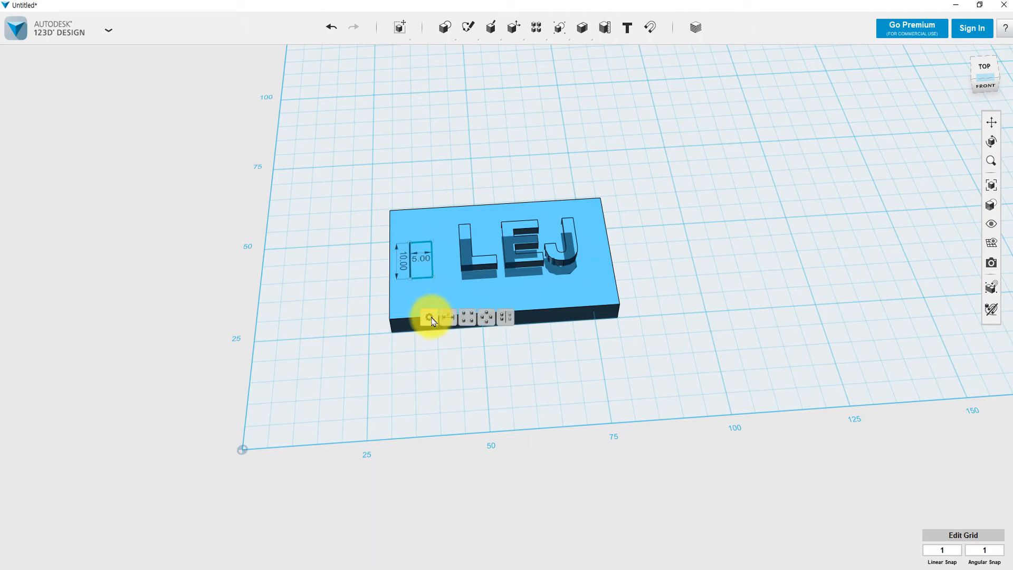
left_click(416, 269)
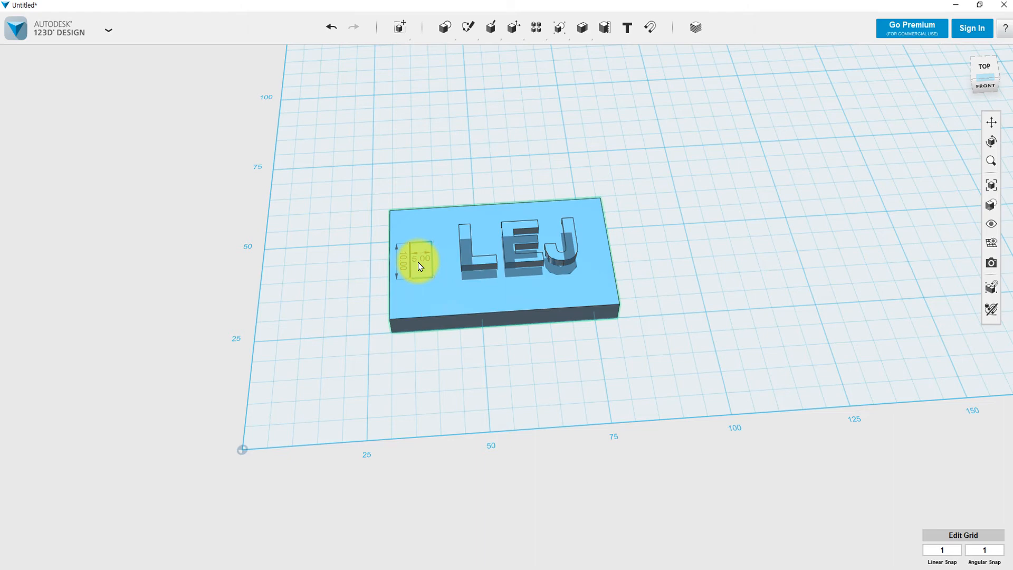
key("ctrl+z")
Extrude the 10 × 5 sketch rectangle into a tall solid block.
left_click(655, 264)
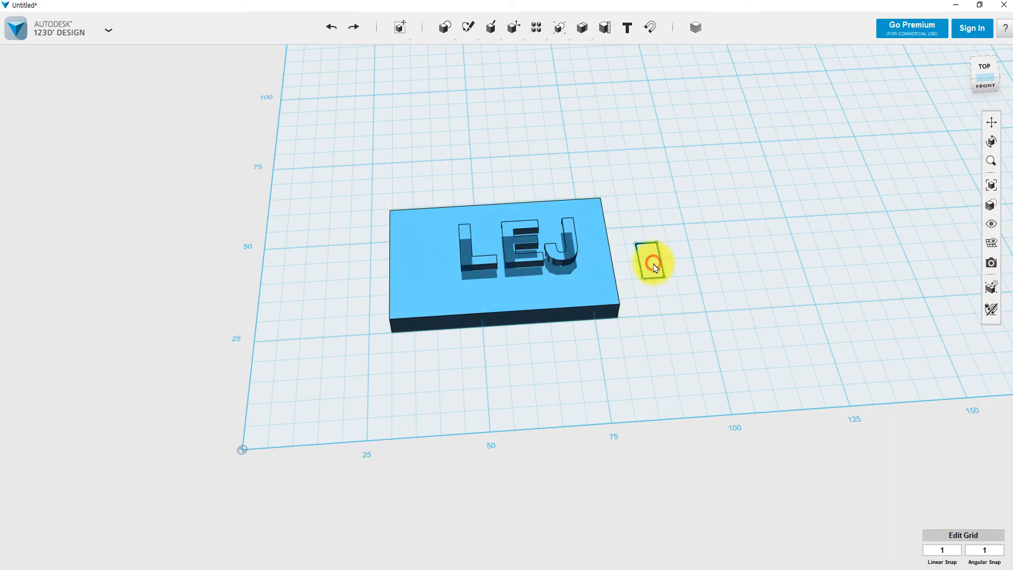
mouse_move(673, 310)
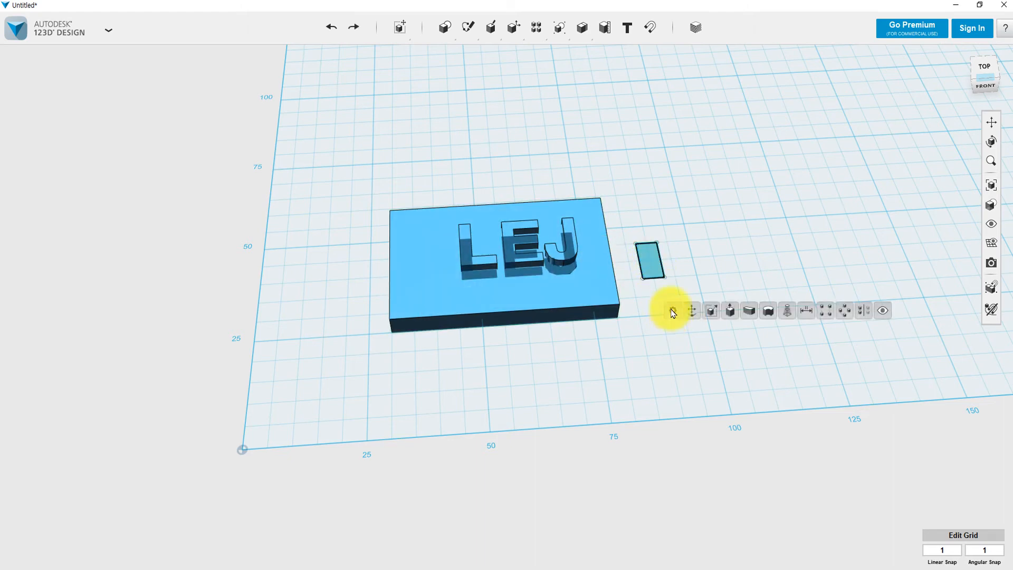
left_click(731, 312)
left_click(650, 256)
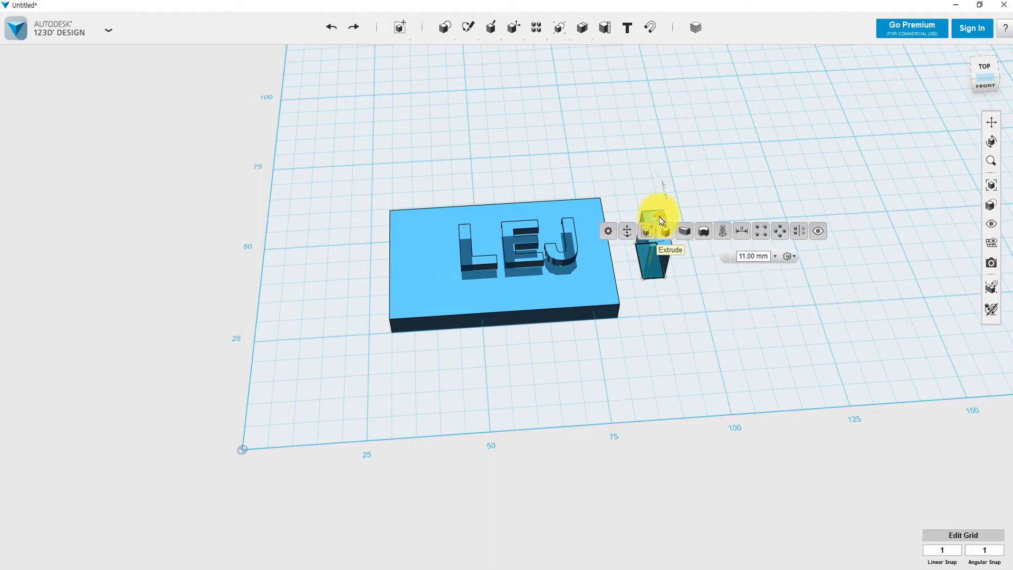
left_click_drag(660, 220, 661, 210)
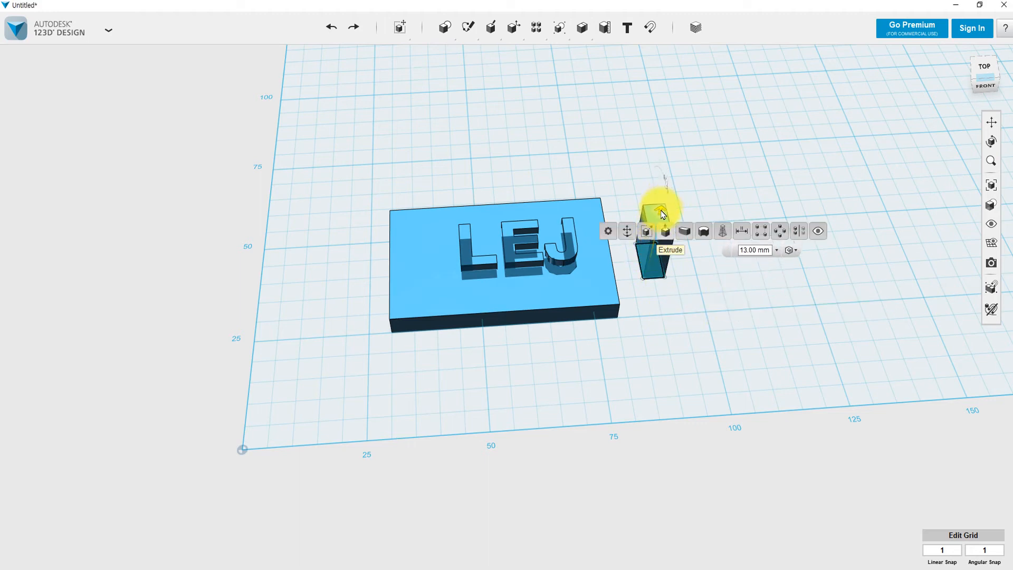
left_click(679, 296)
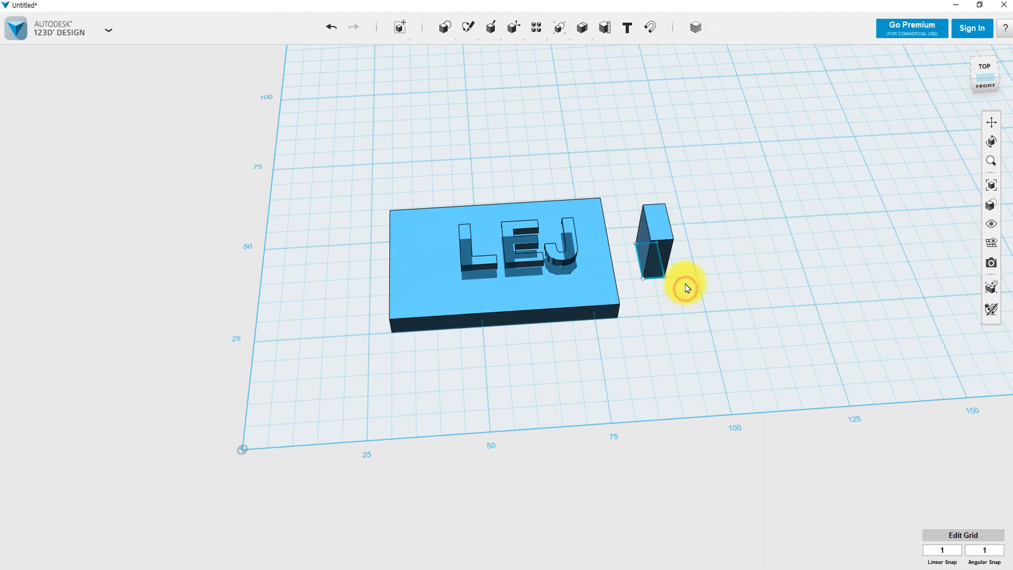
Move the block about 40 mm left beside the plate's right end and reselect it.
left_click(652, 232)
key("ctrl+t")
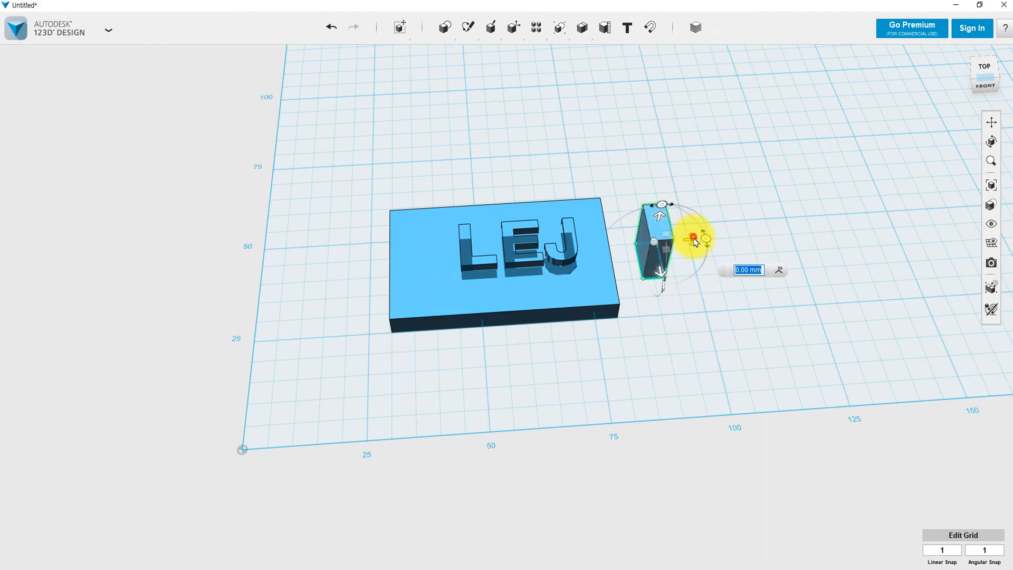
left_click_drag(692, 232, 689, 254)
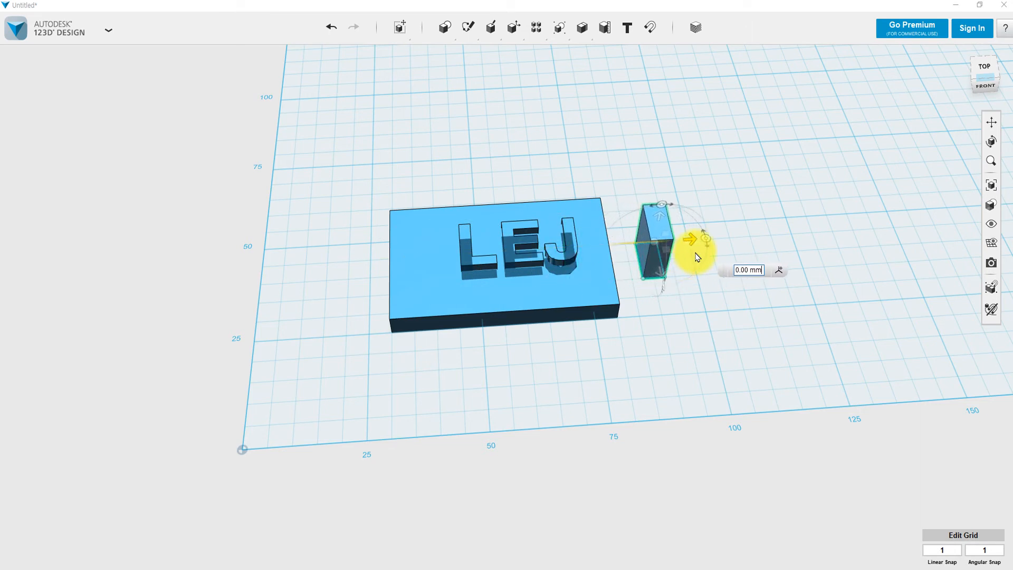
left_click(690, 301)
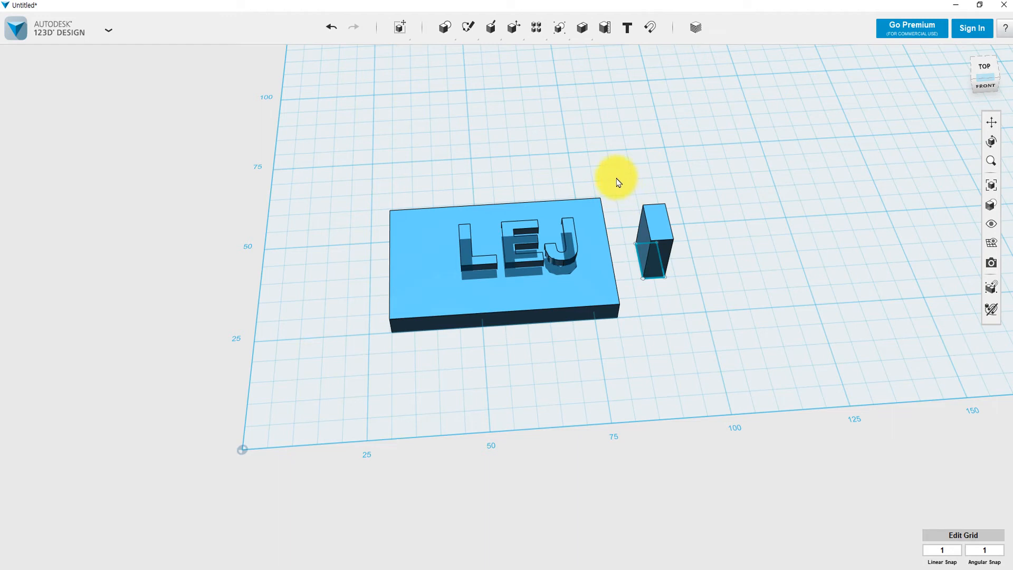
left_click_drag(616, 178, 714, 304)
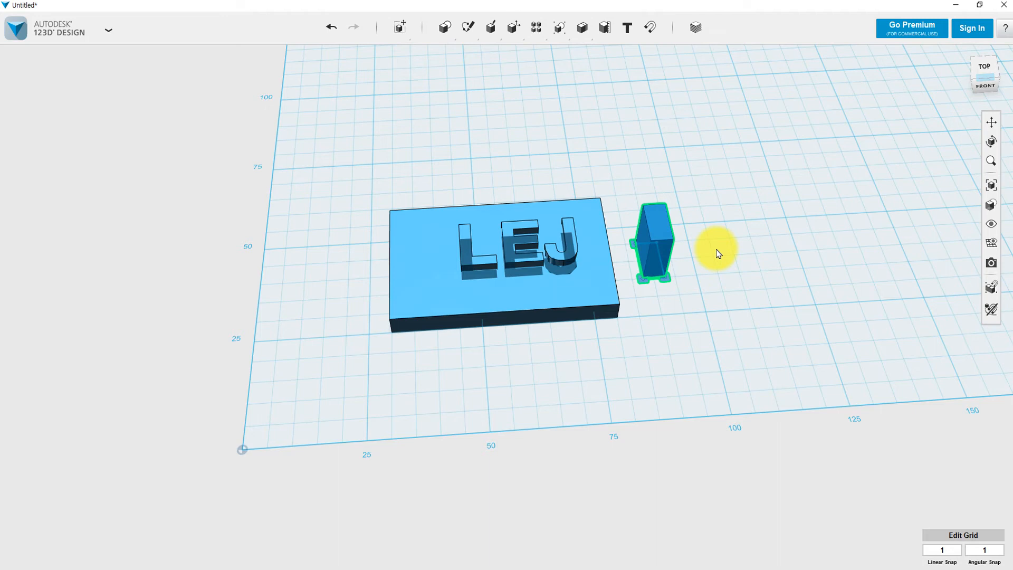
left_click_drag(610, 168, 695, 275)
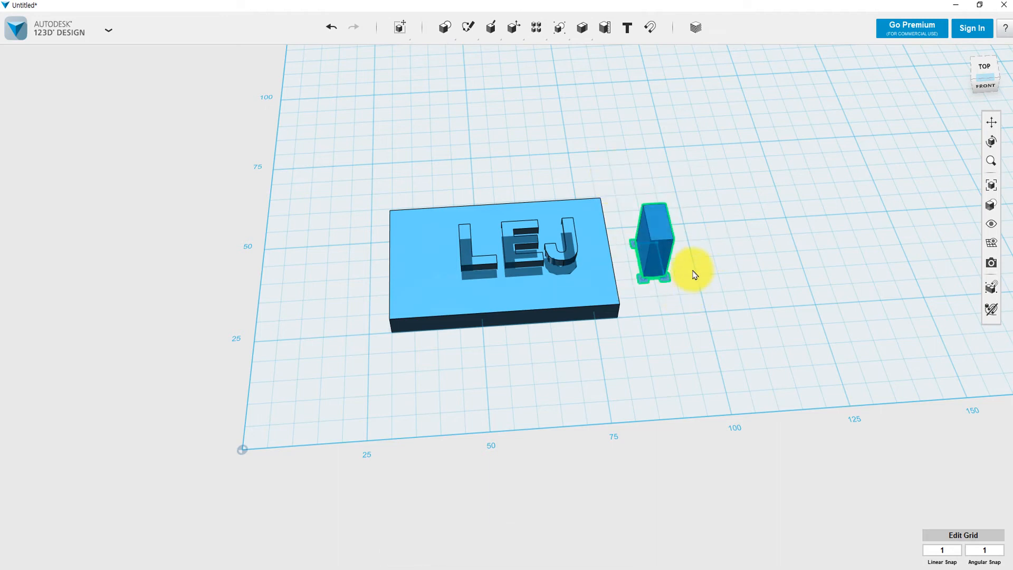
Slide the small block about 44 mm left onto the plate's left end.
key("ctrl+t")
left_click_drag(690, 235, 450, 257)
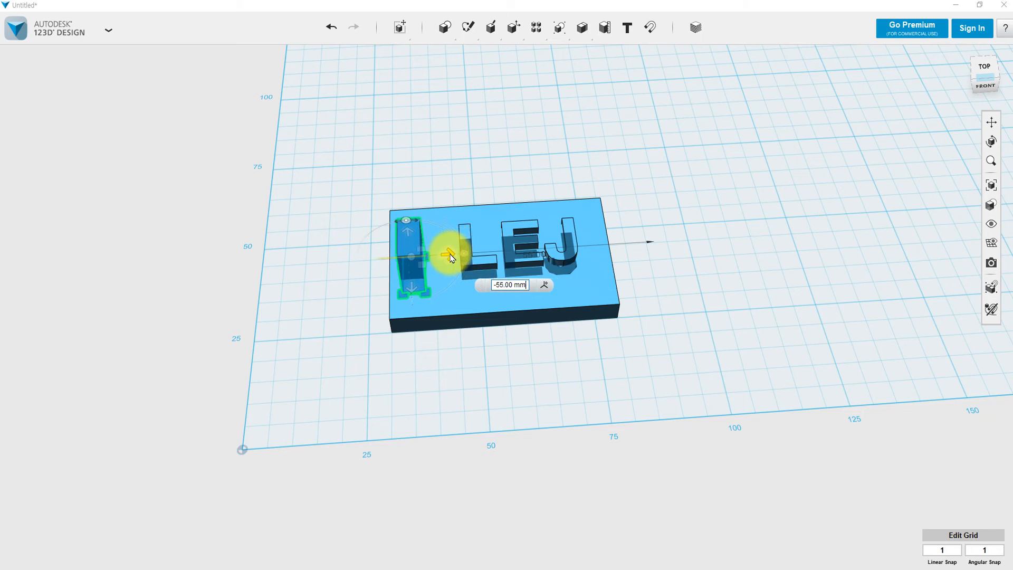
right_click_drag(436, 403, 537, 375)
left_click(374, 418)
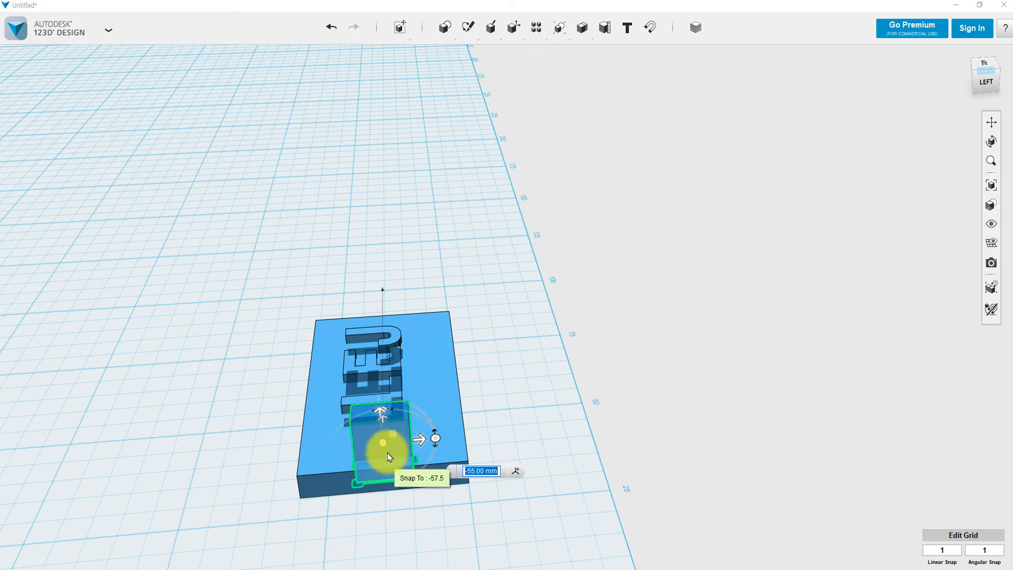
left_click_drag(419, 436, 407, 437)
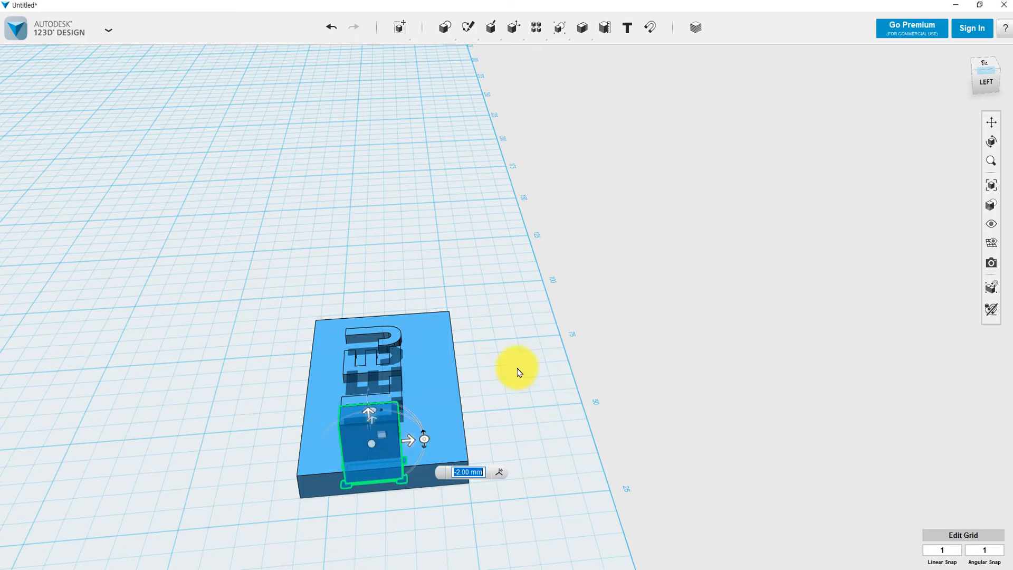
right_click_drag(515, 371, 433, 342)
Lower the block's height on the plate, then deselect and reselect it.
left_click_drag(440, 381, 441, 407)
right_click_drag(570, 350, 457, 330)
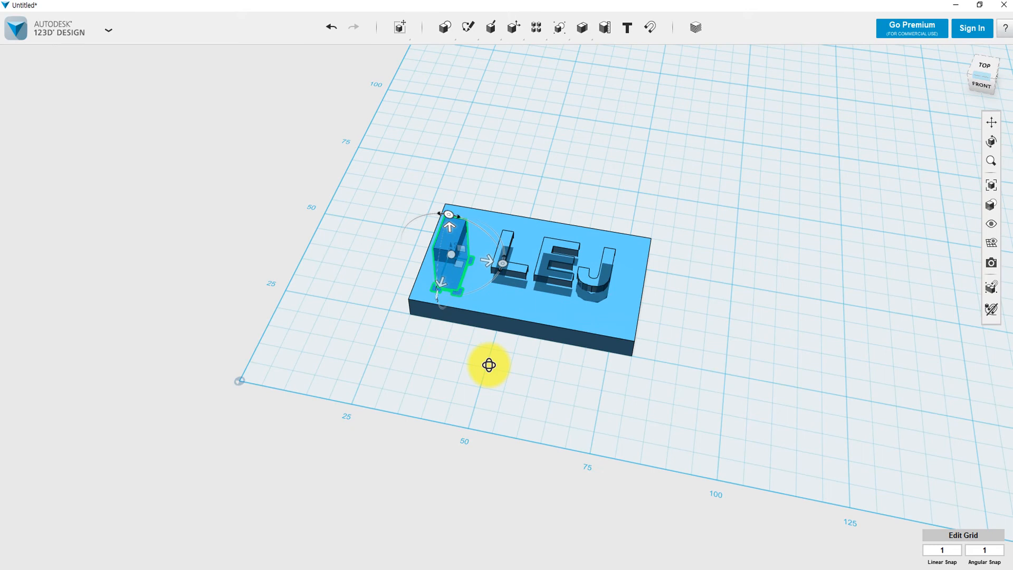
right_click_drag(486, 362, 482, 396)
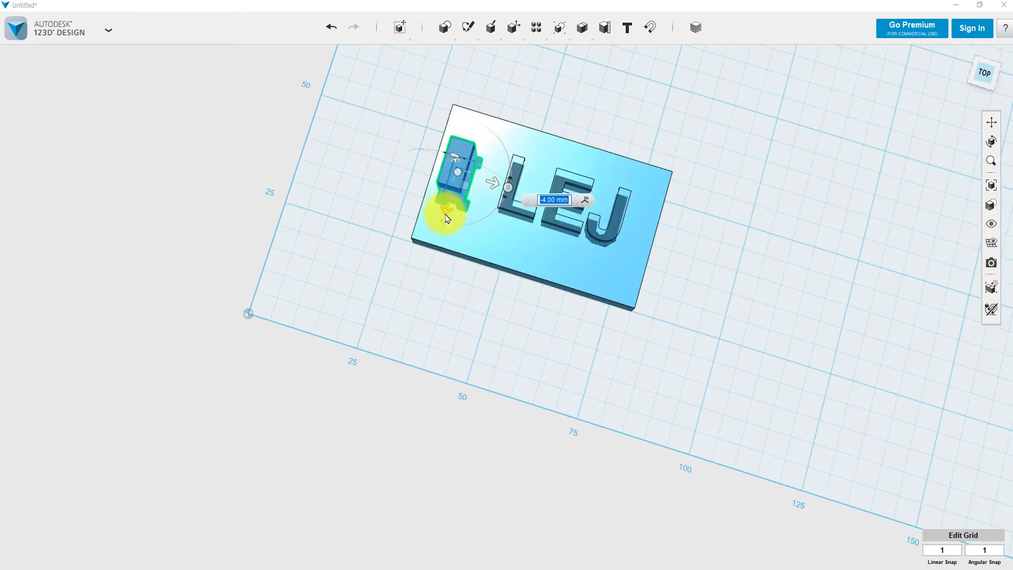
left_click_drag(446, 209, 501, 183)
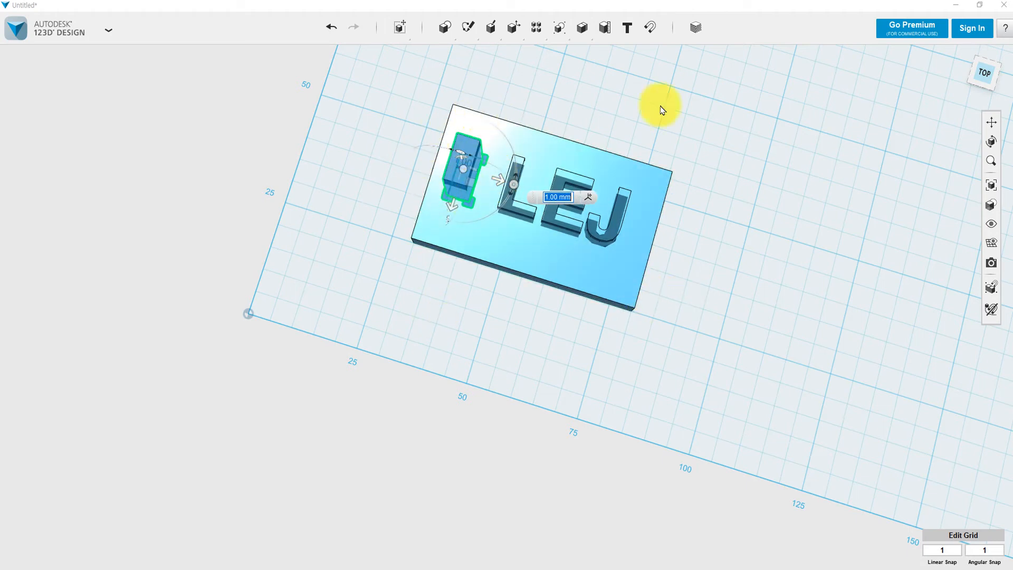
left_click(685, 134)
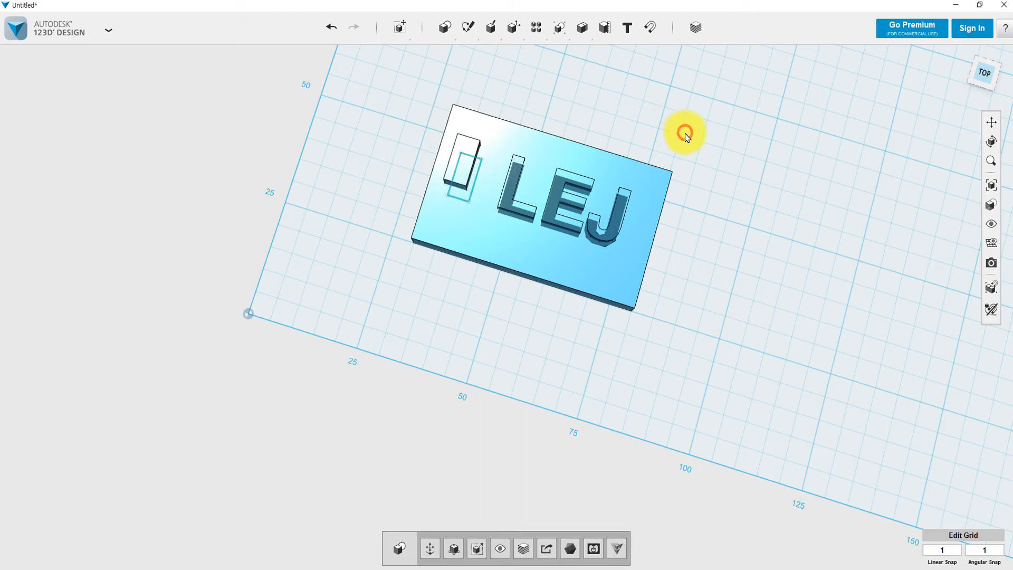
mouse_move(710, 265)
right_mouse_down()
mouse_move(717, 183)
mouse_move(706, 260)
mouse_move(716, 250)
right_mouse_up()
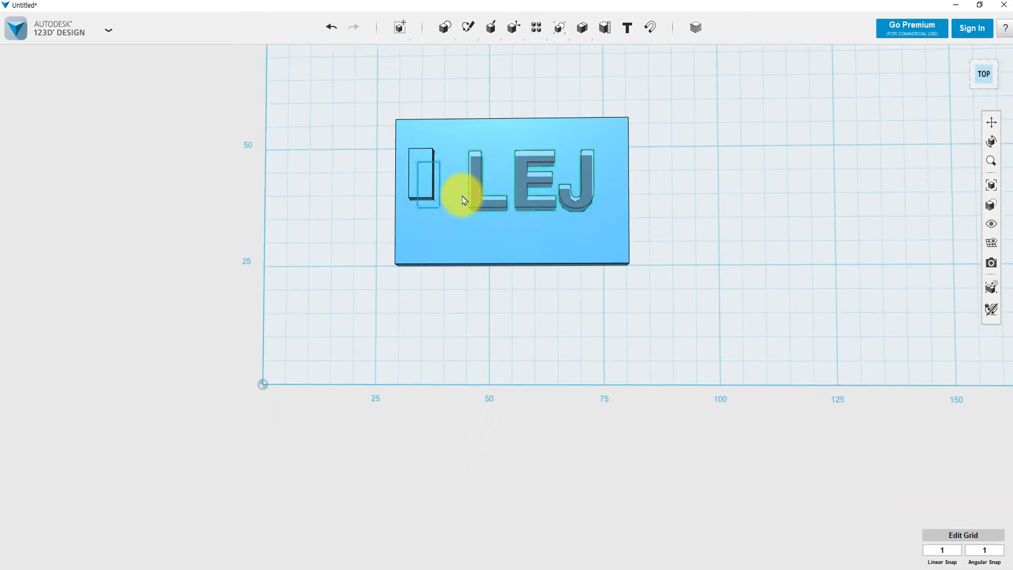
left_click(423, 159)
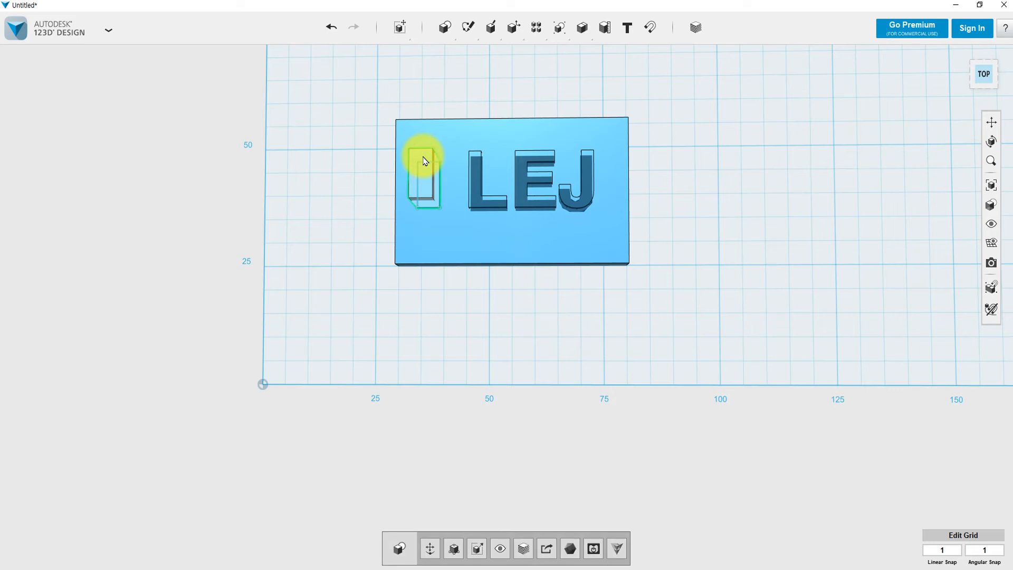
mouse_move(490, 35)
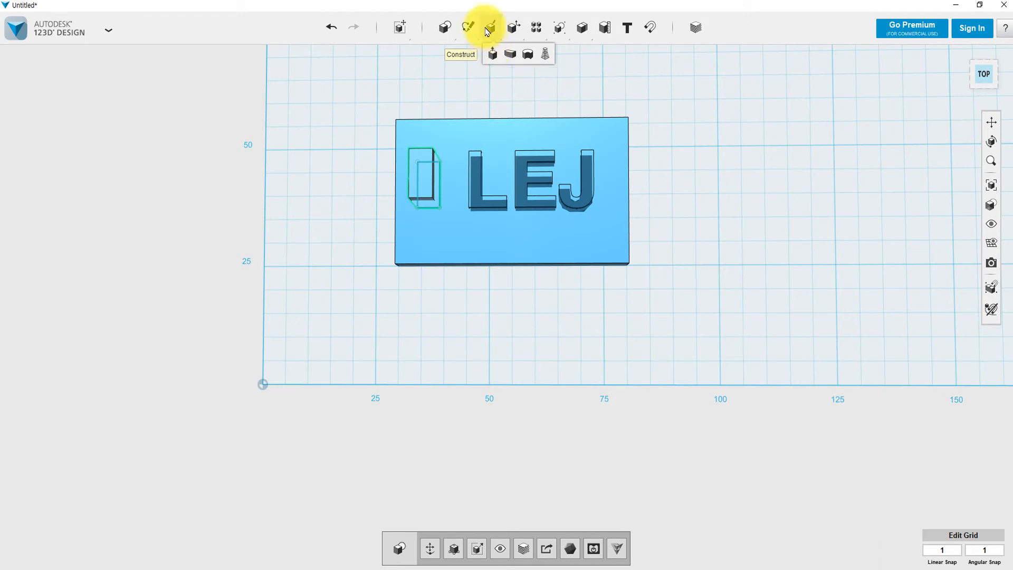
Extrude the small block's face down about 25 mm as a cut through the plate.
left_click(492, 56)
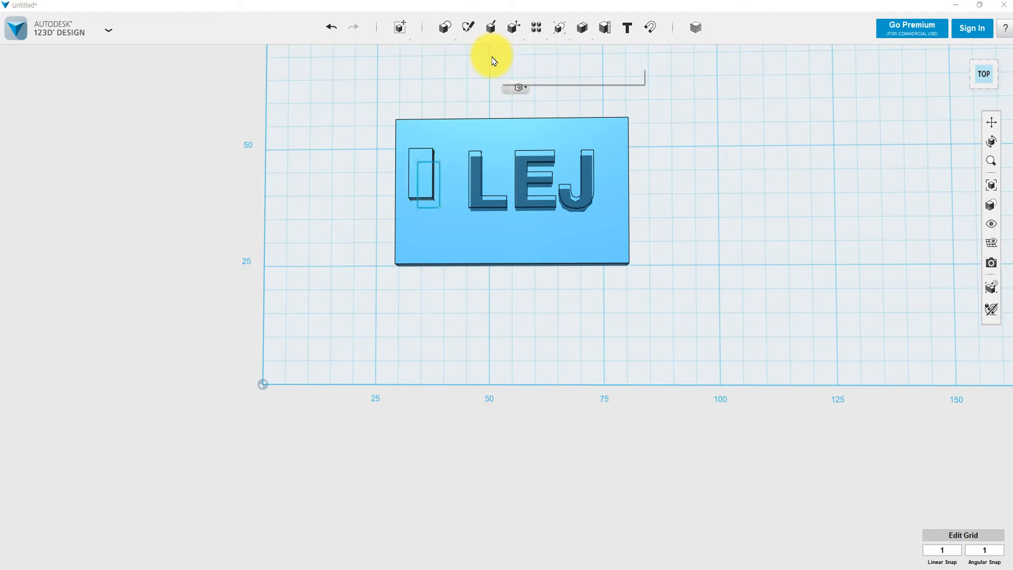
left_click(425, 174)
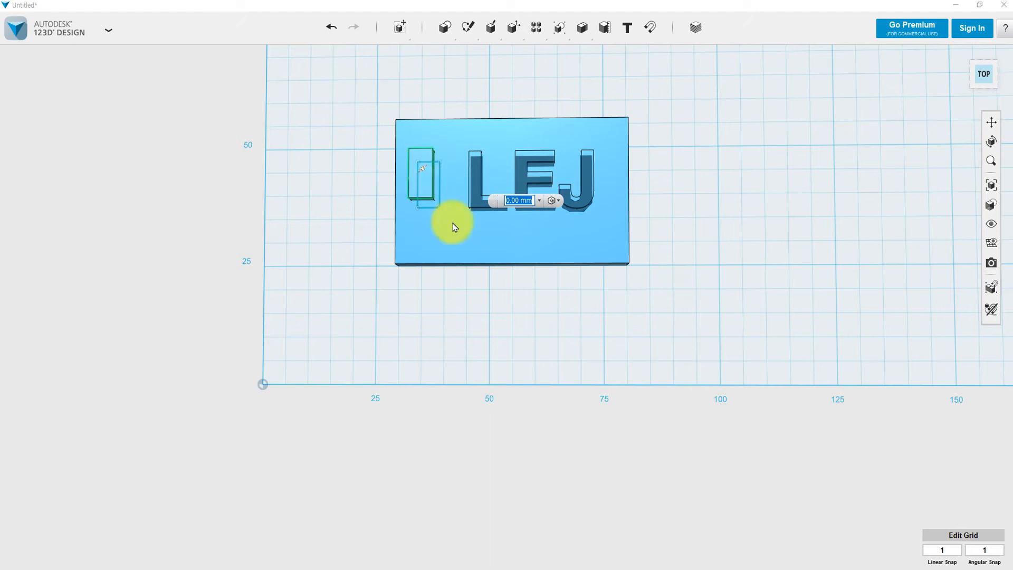
right_click_drag(480, 306, 491, 253)
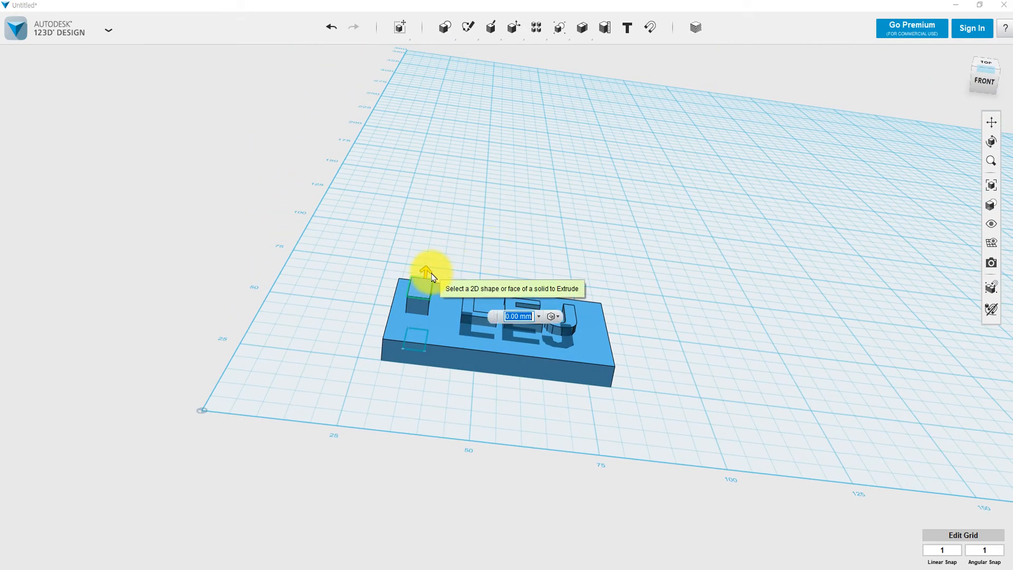
left_click_drag(424, 271, 426, 380)
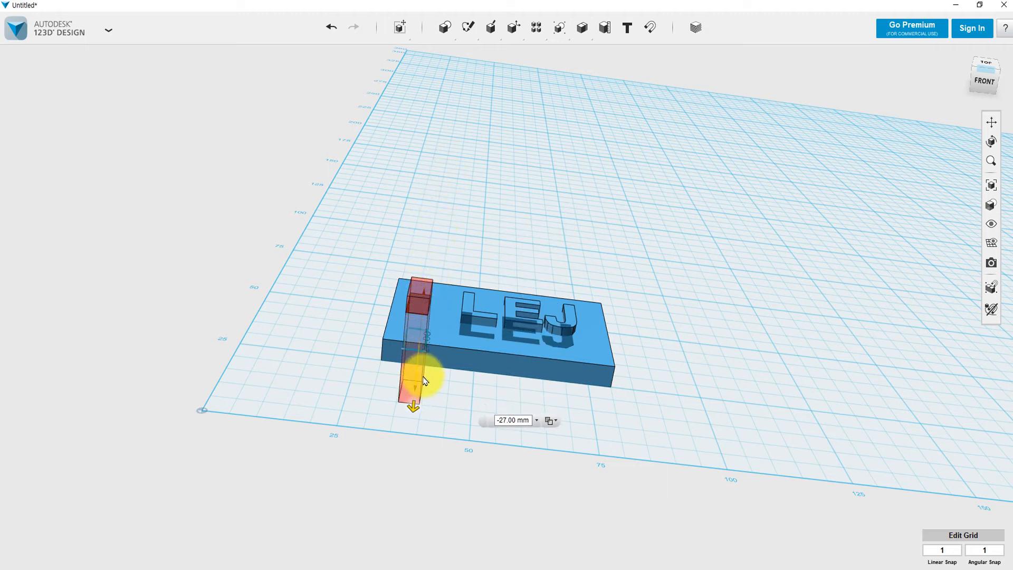
left_click_drag(425, 380, 418, 370)
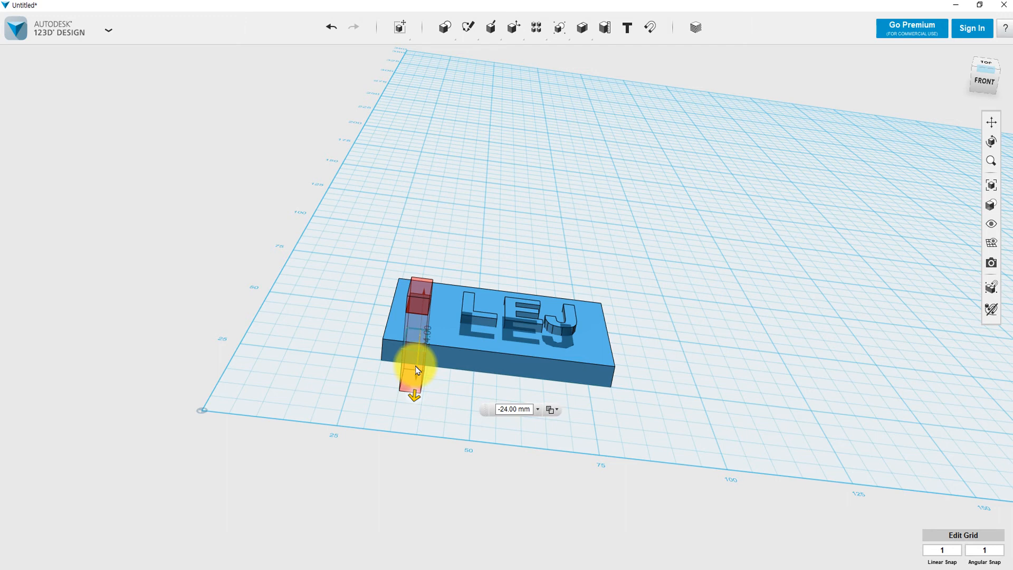
left_click(457, 391)
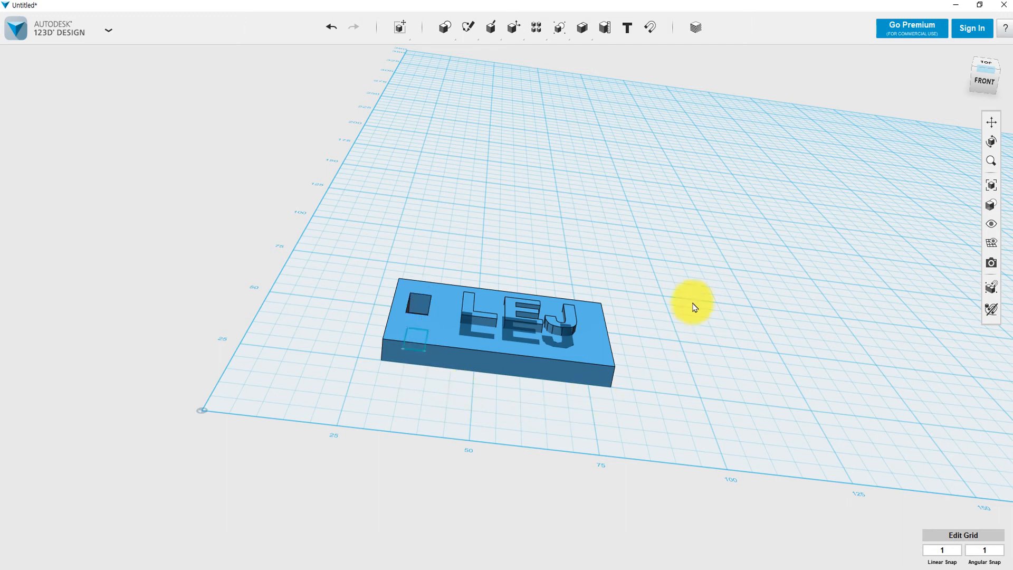
right_click_drag(695, 307, 680, 363)
mouse_move(688, 372)
right_mouse_down()
mouse_move(689, 329)
mouse_move(674, 365)
mouse_move(686, 321)
mouse_move(683, 360)
mouse_move(683, 328)
right_mouse_up()
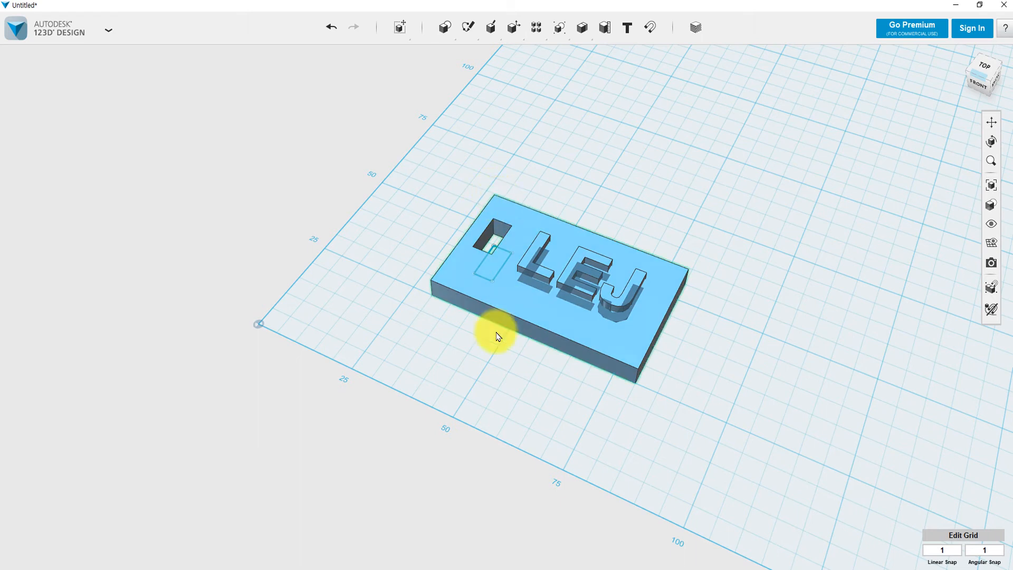
mouse_move(492, 28)
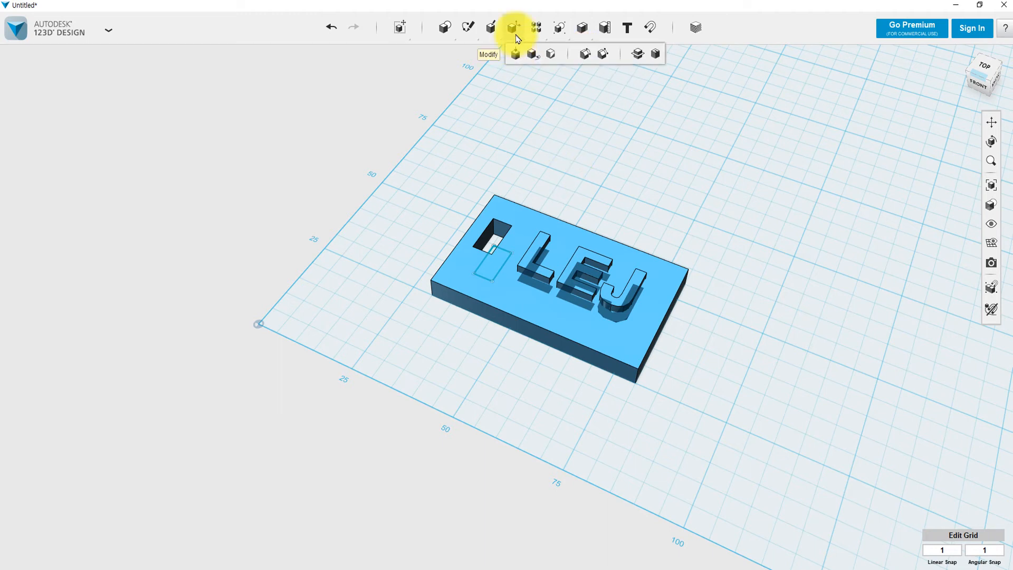
Start a fillet and pick three of the plate's vertical corner edges.
left_click(583, 57)
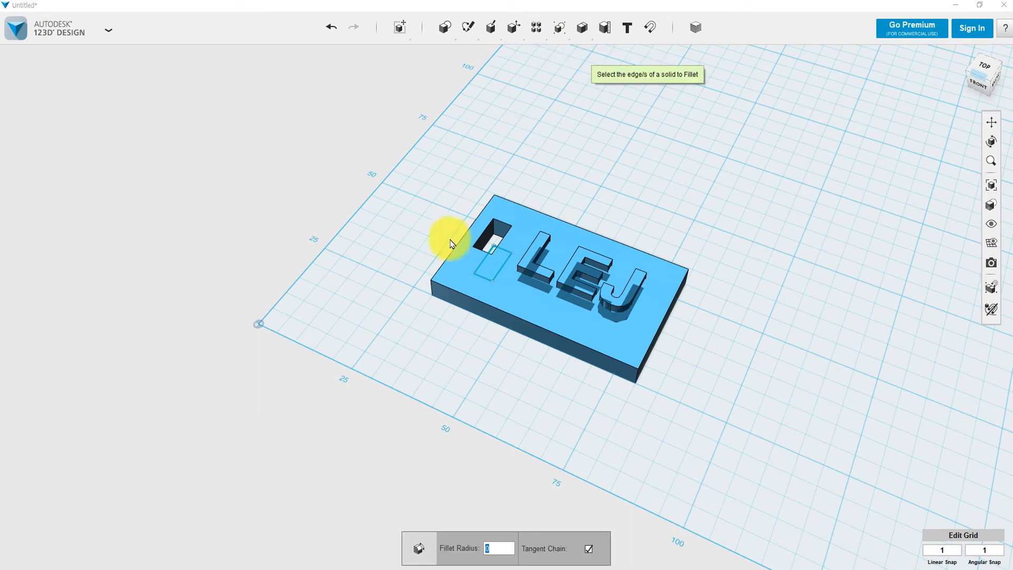
left_click(431, 289)
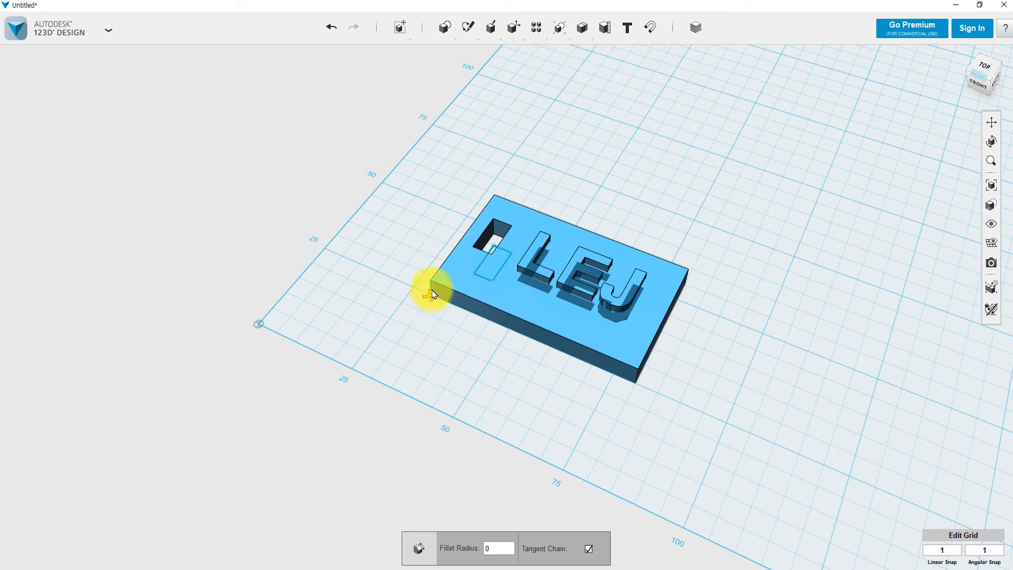
right_click_drag(572, 369, 573, 324)
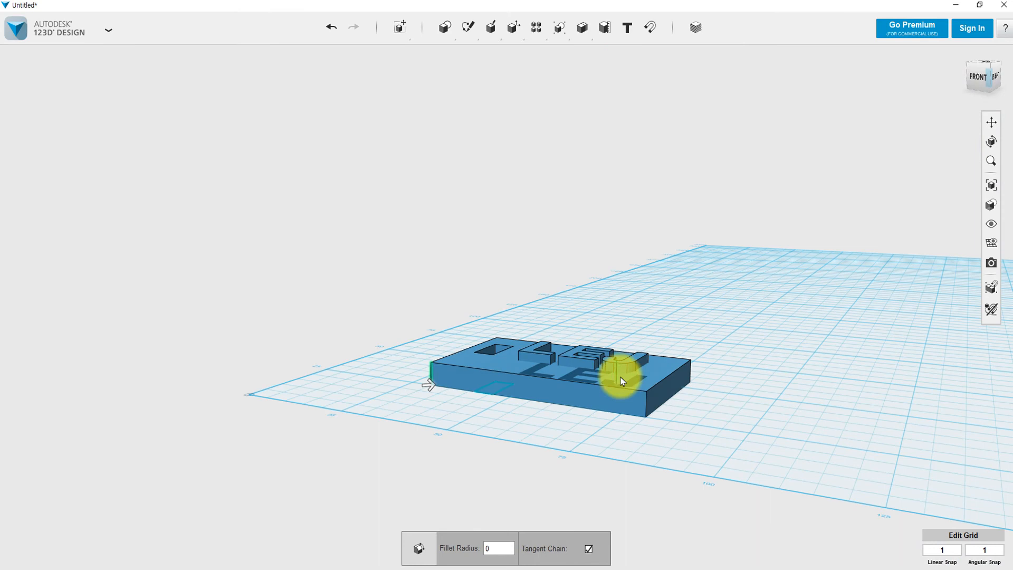
left_click(646, 405)
right_click_drag(648, 407, 593, 403)
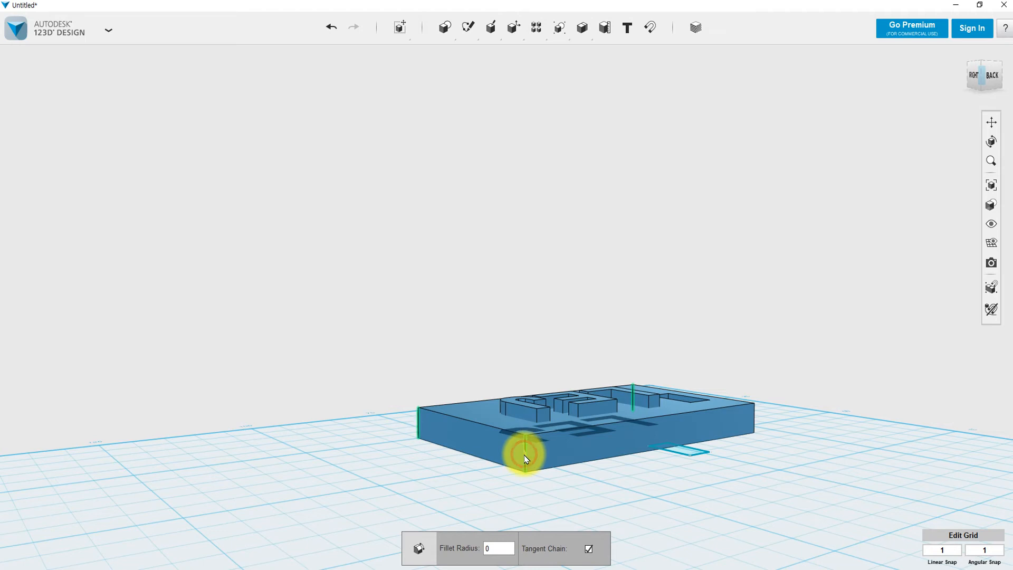
right_click_drag(678, 486, 611, 486)
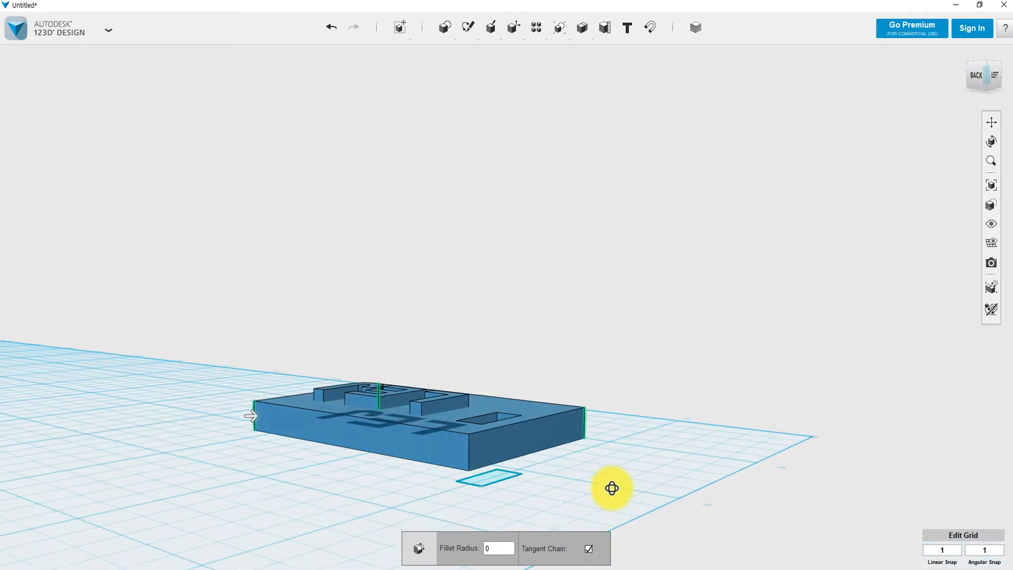
left_click(466, 466)
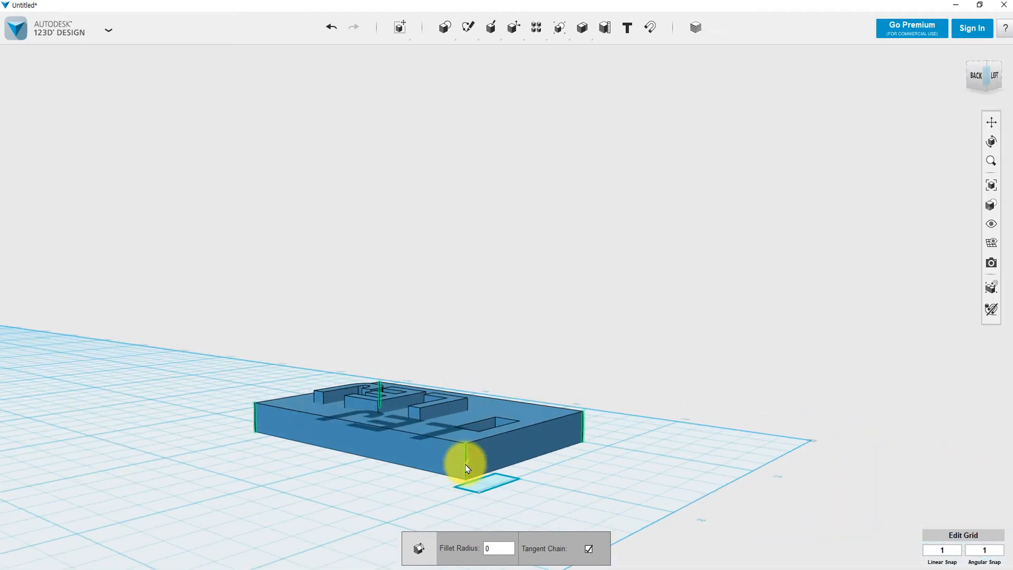
Add the last vertical corner edge and leave the front top edge out of the fillet.
left_click(504, 549)
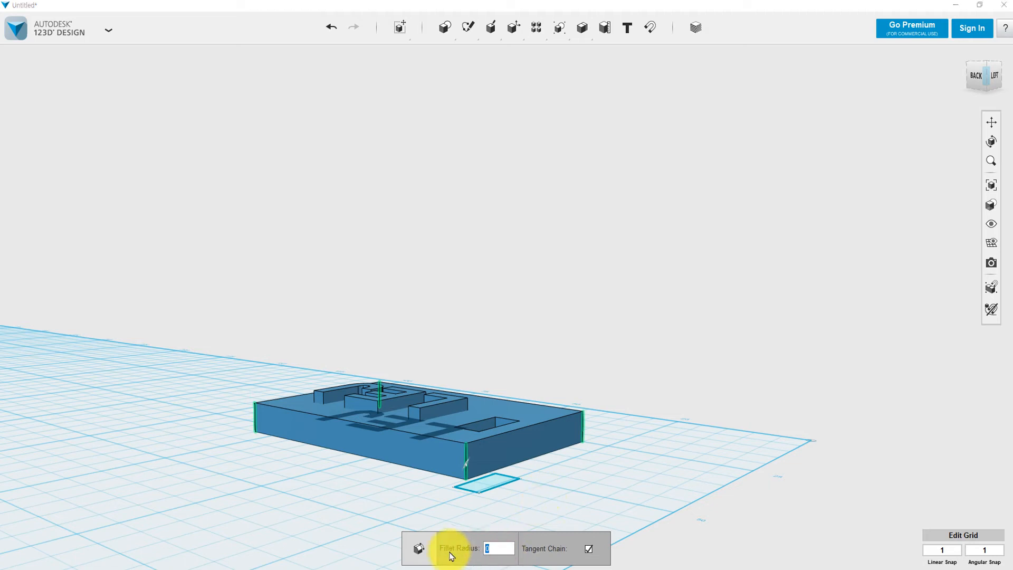
double_click(497, 548)
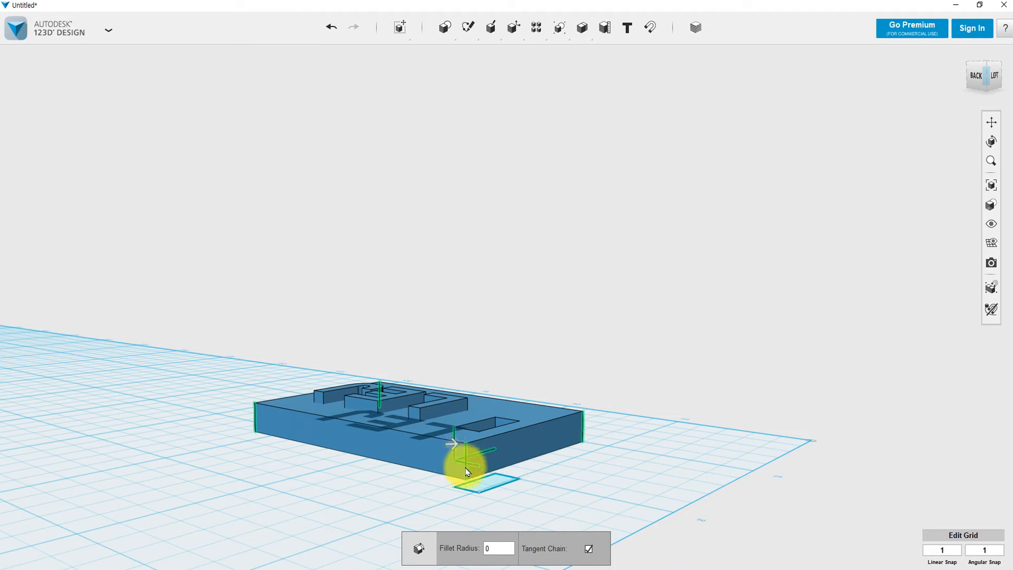
left_click(464, 475)
right_click_drag(493, 488, 529, 491)
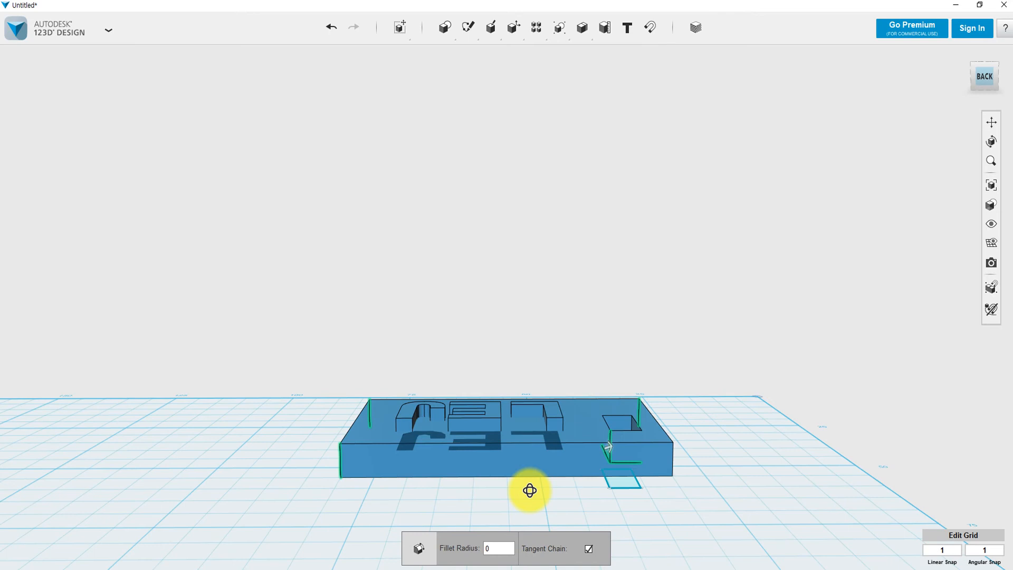
right_click_drag(629, 520, 602, 513)
left_click(534, 457)
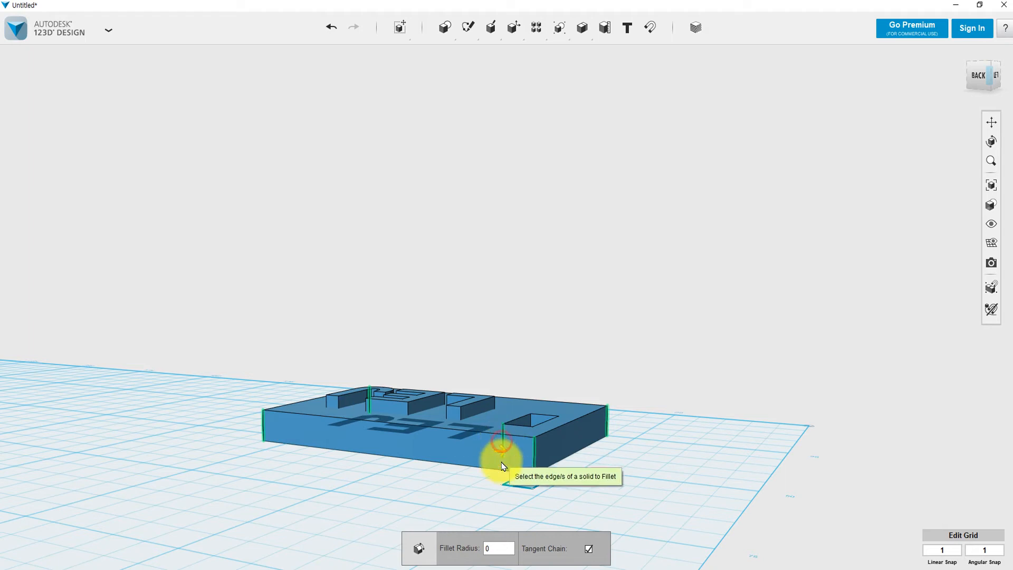
left_click(502, 443)
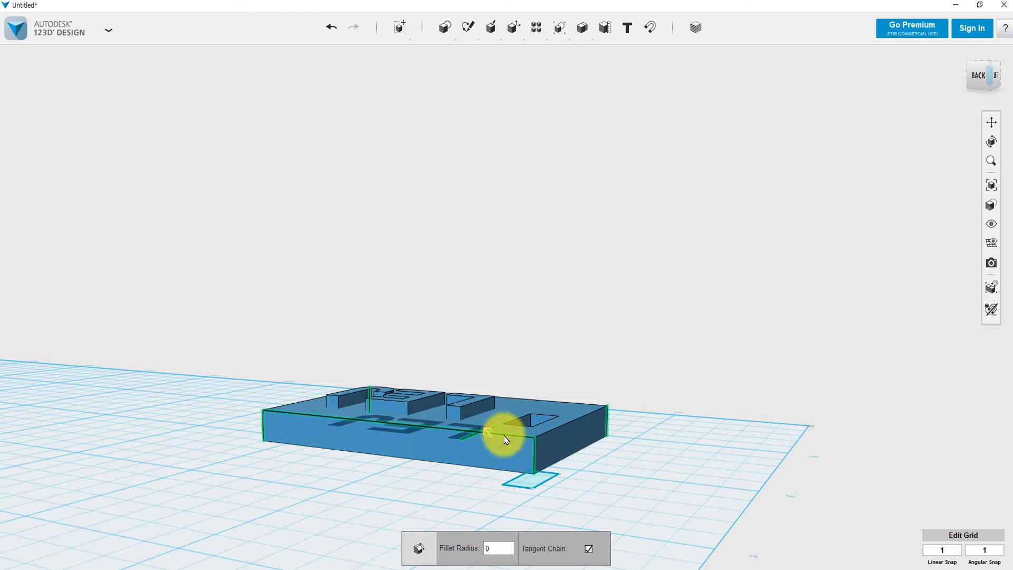
left_click(469, 438)
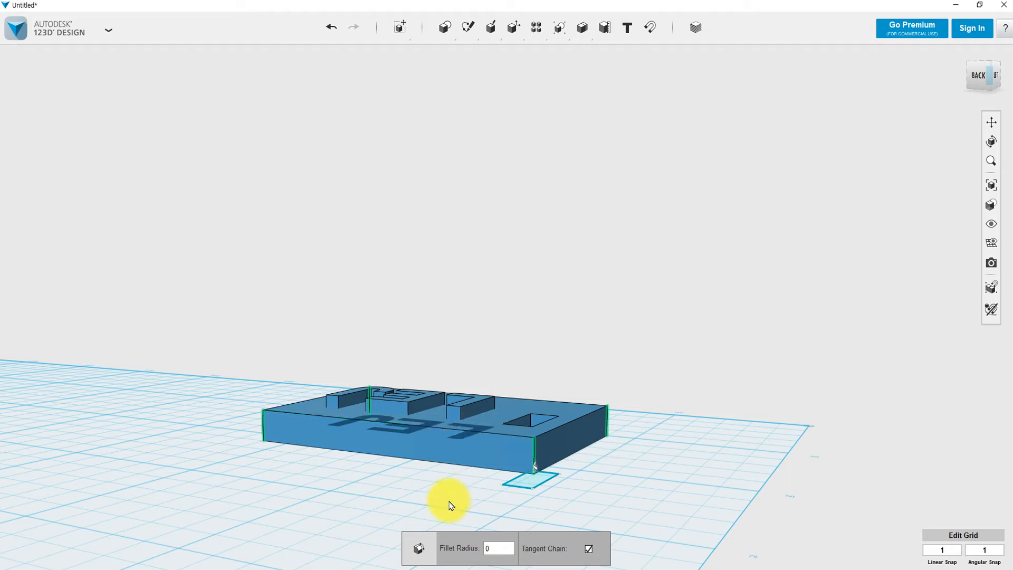
right_click_drag(450, 505, 623, 549)
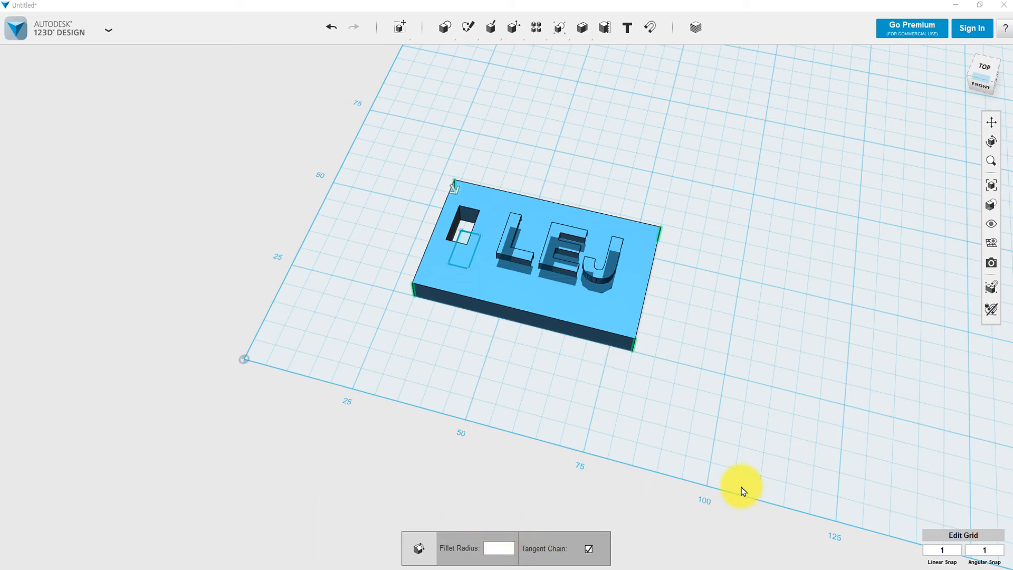
Fillet the plate's four vertical corners at radius 5, then orbit to look down on it.
type("2")
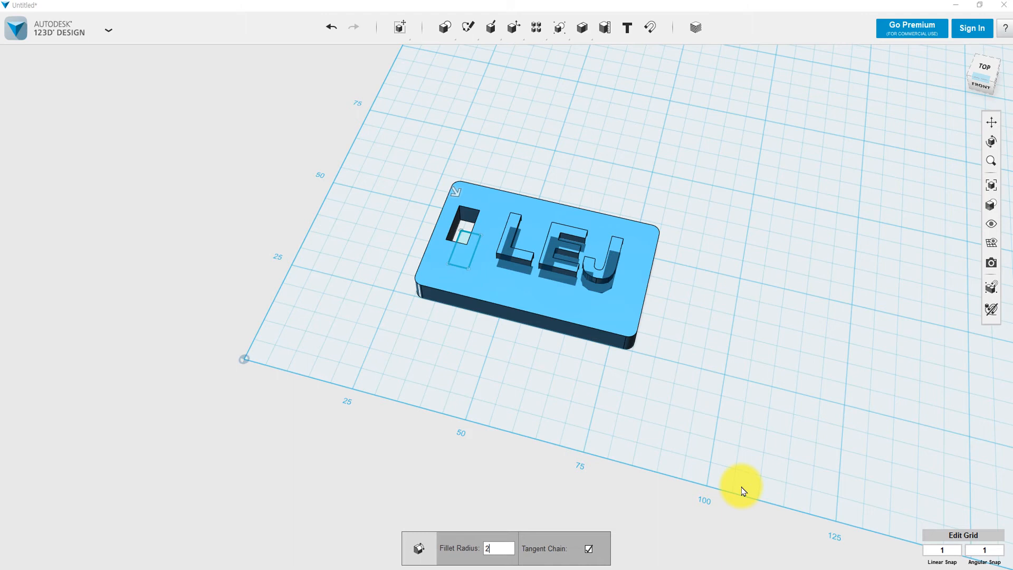
key("BackSpace")
type("0")
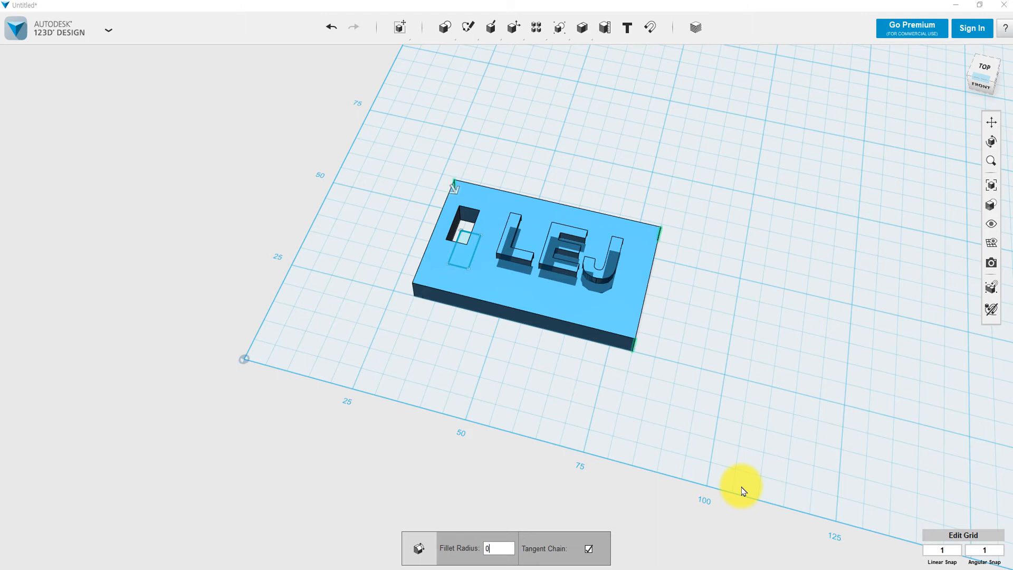
key("BackSpace")
type("5")
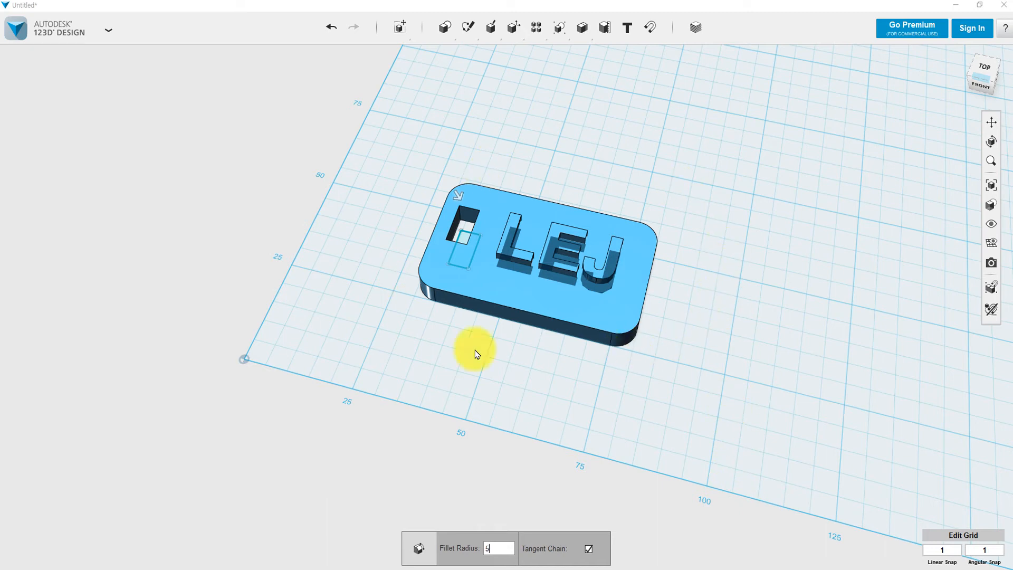
left_click(723, 288)
mouse_move(702, 296)
right_mouse_down()
mouse_move(697, 325)
mouse_move(699, 283)
right_mouse_up()
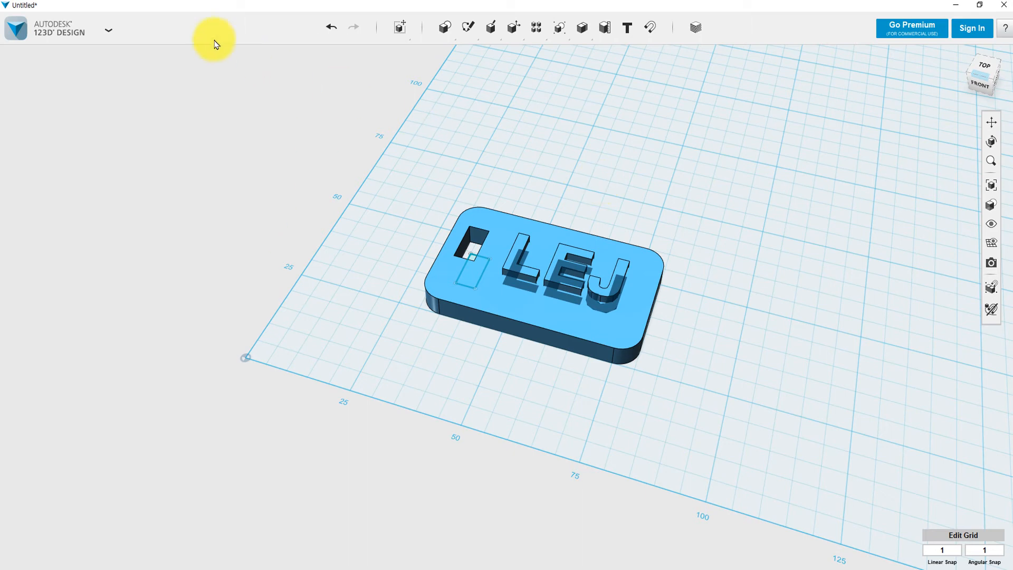
Save the design to the computer's Desktop as nametag_lej.
left_click(109, 31)
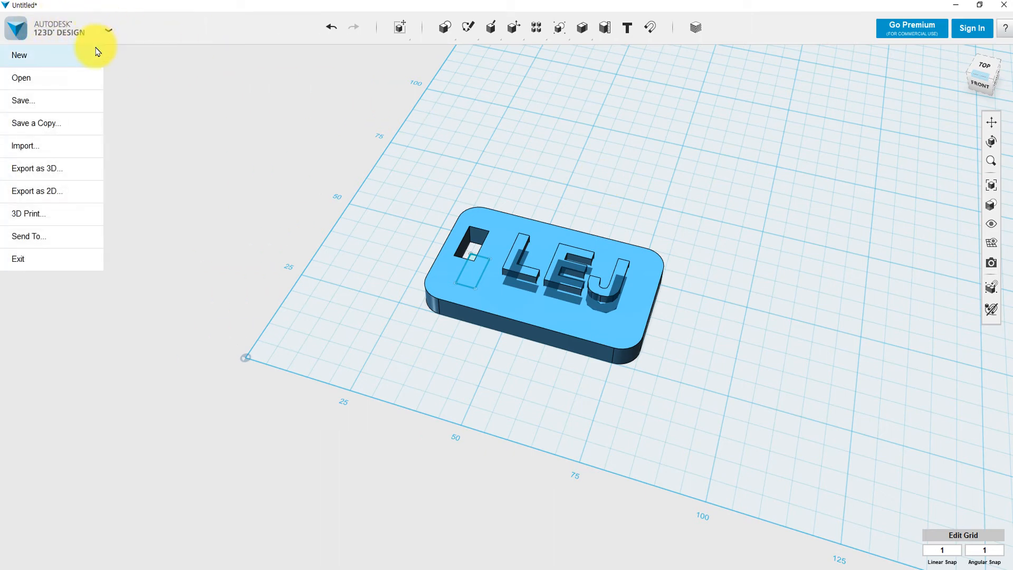
mouse_move(50, 108)
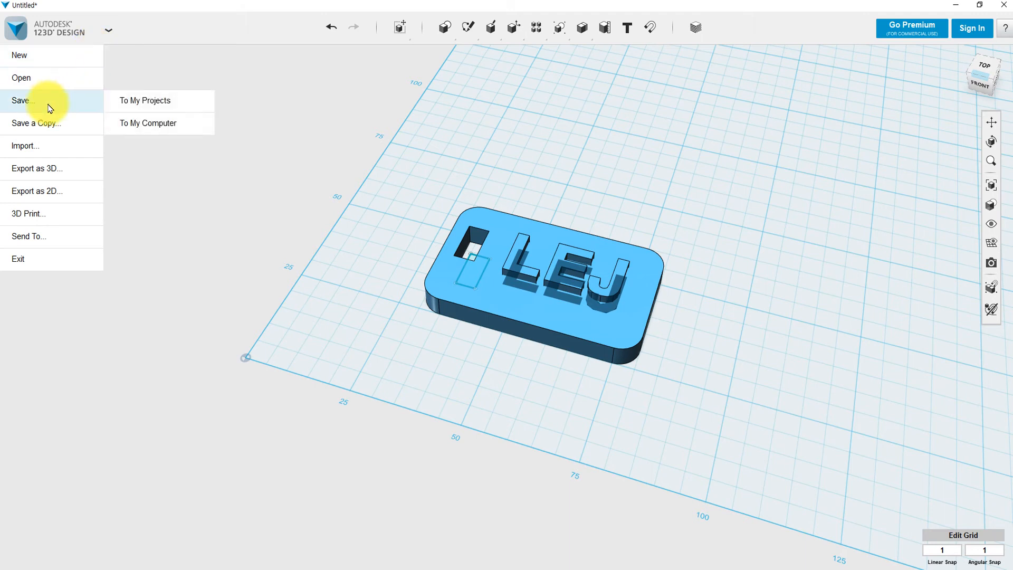
left_click(139, 125)
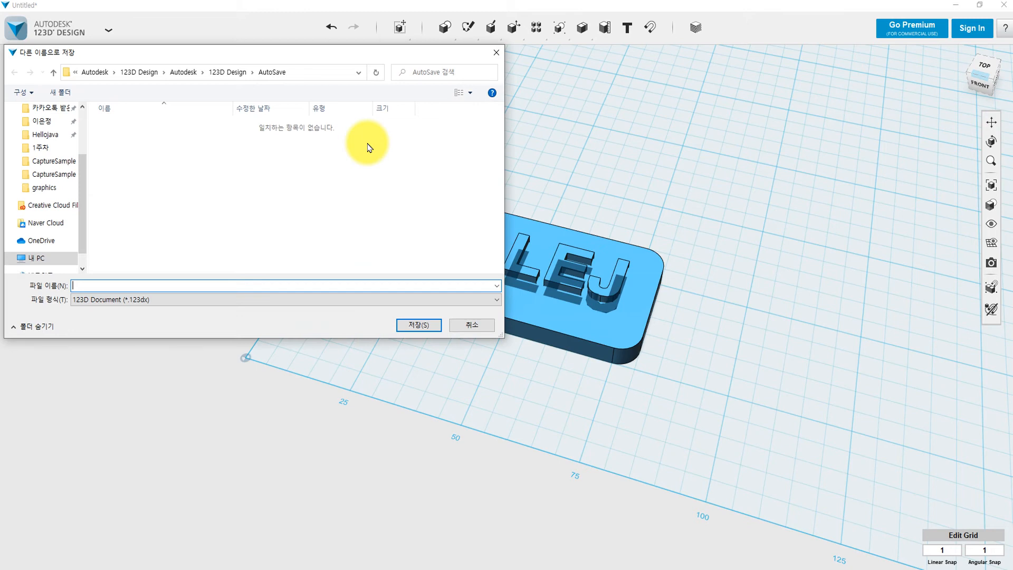
scroll(42, 185, "up", 3)
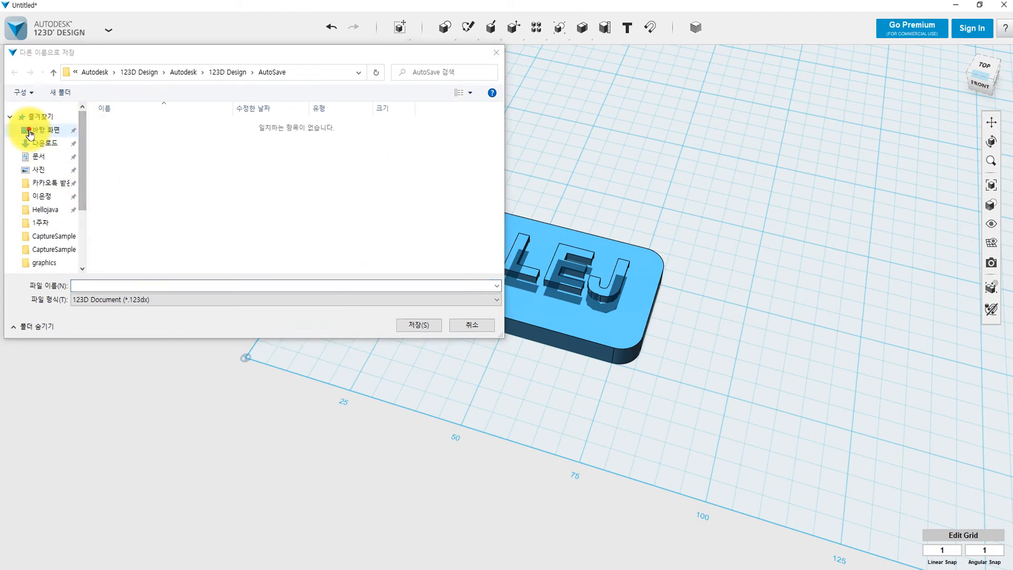
left_click(42, 130)
left_click(182, 285)
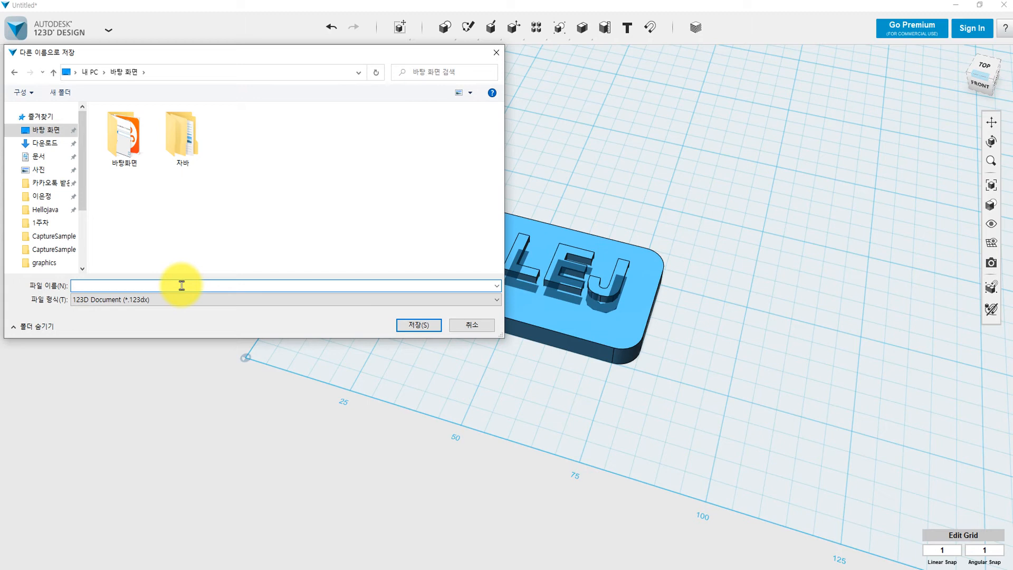
type("nam")
type("etag_lej38")
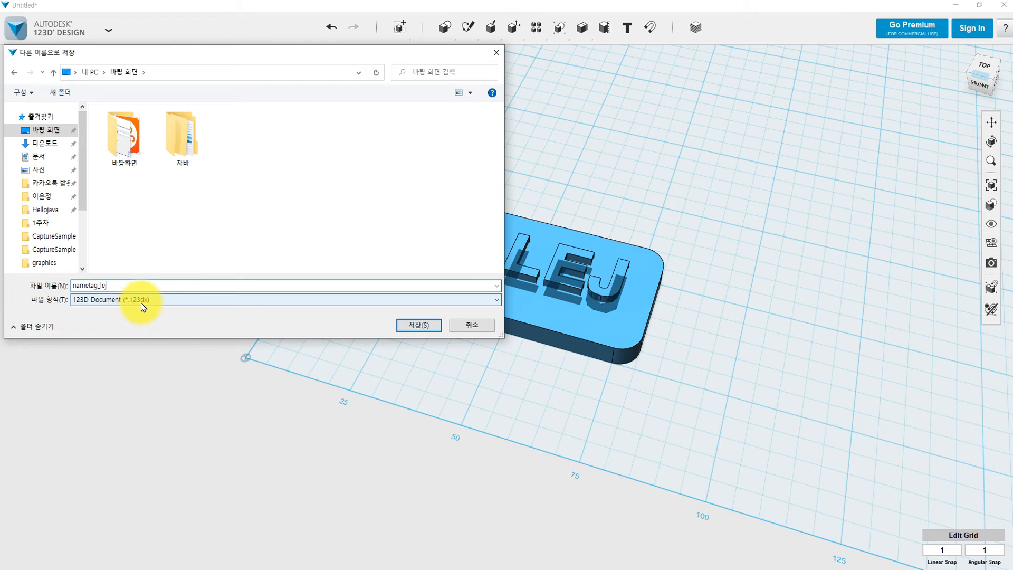
left_click(420, 324)
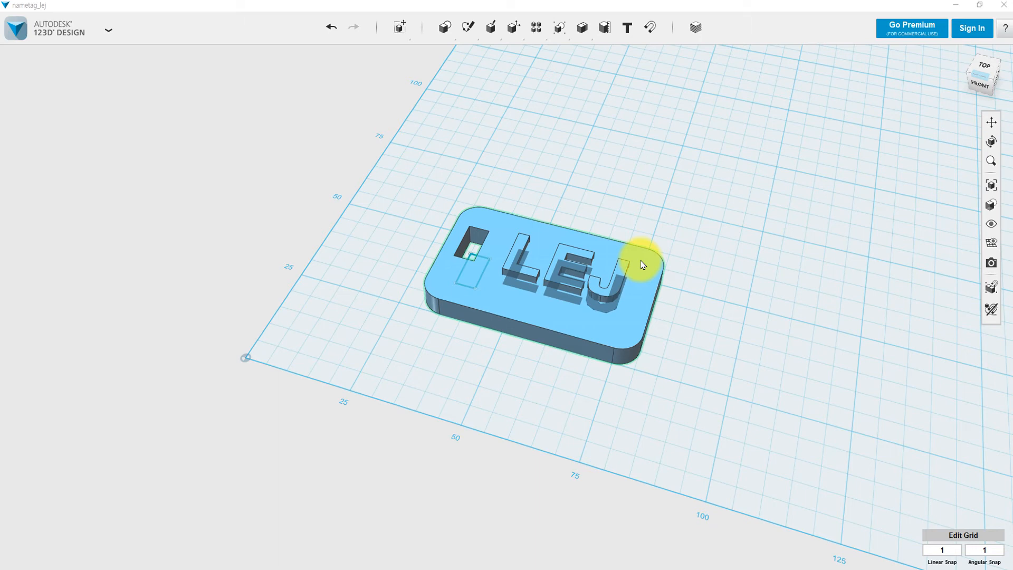
Choose Export as 3D > STL from the application menu to open the mesh tessellation settings.
left_click(108, 31)
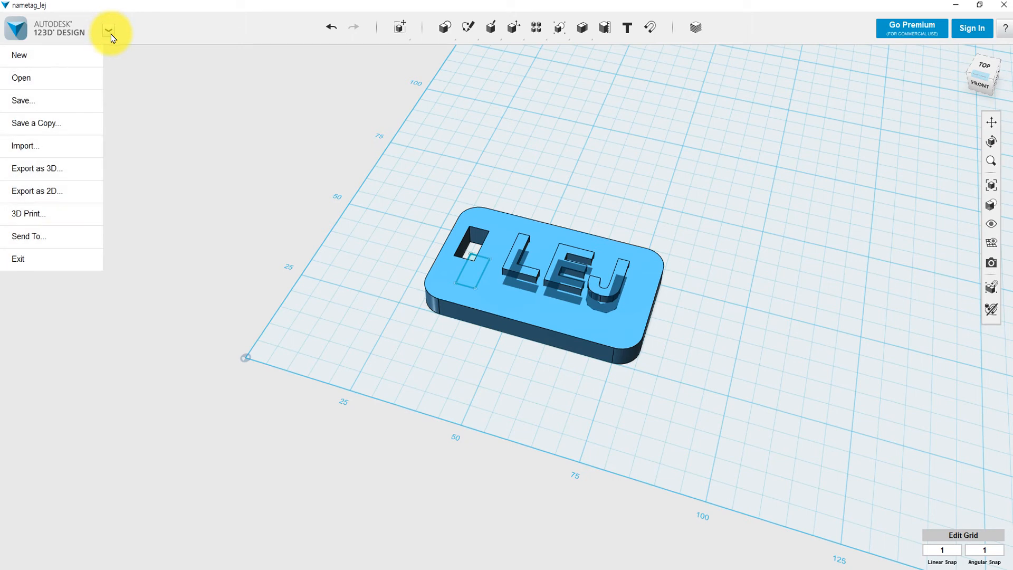
mouse_move(38, 174)
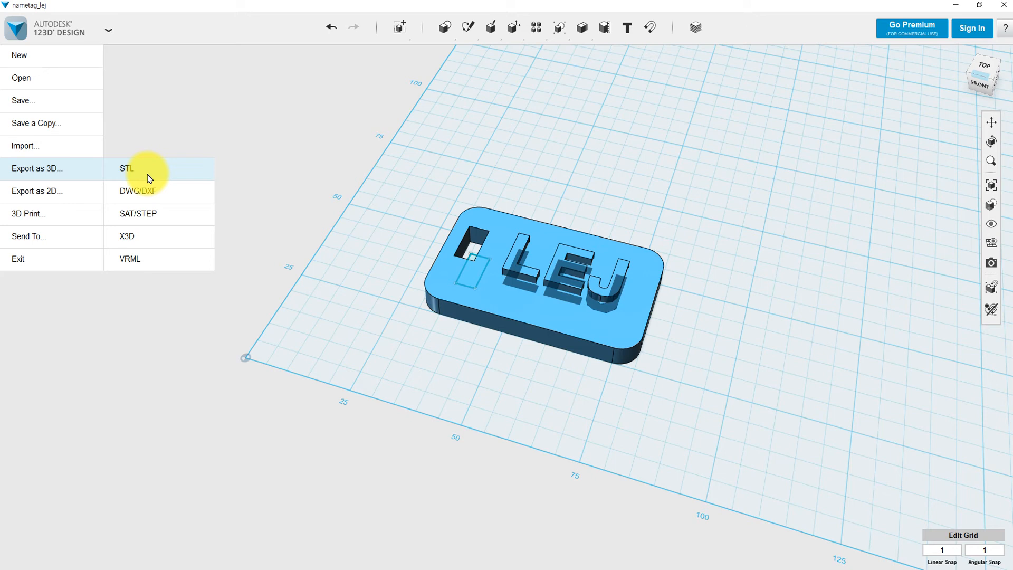
left_click(149, 176)
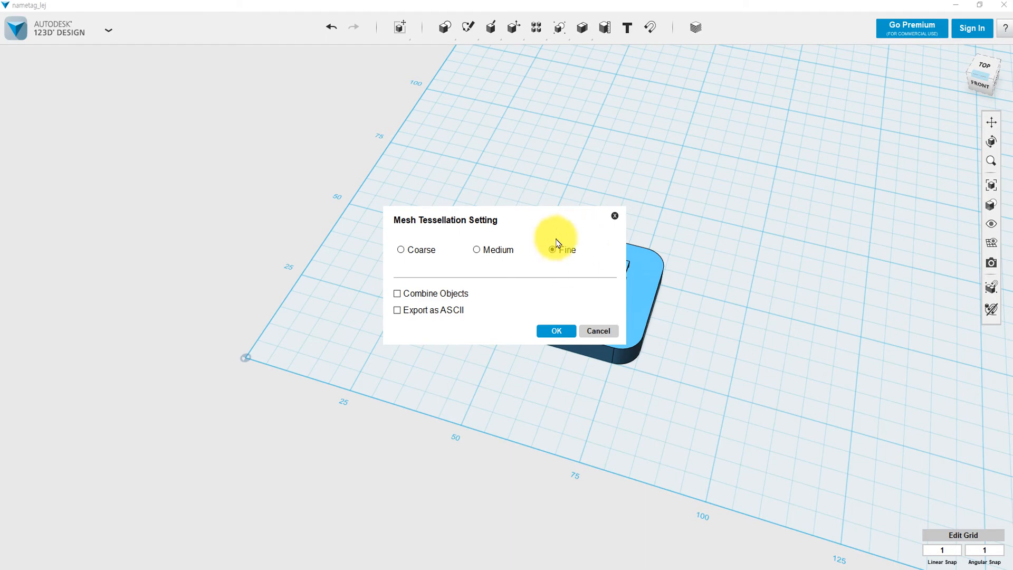
Export a Fine, combined-objects STL named nametag_lej to the desktop.
left_click(397, 294)
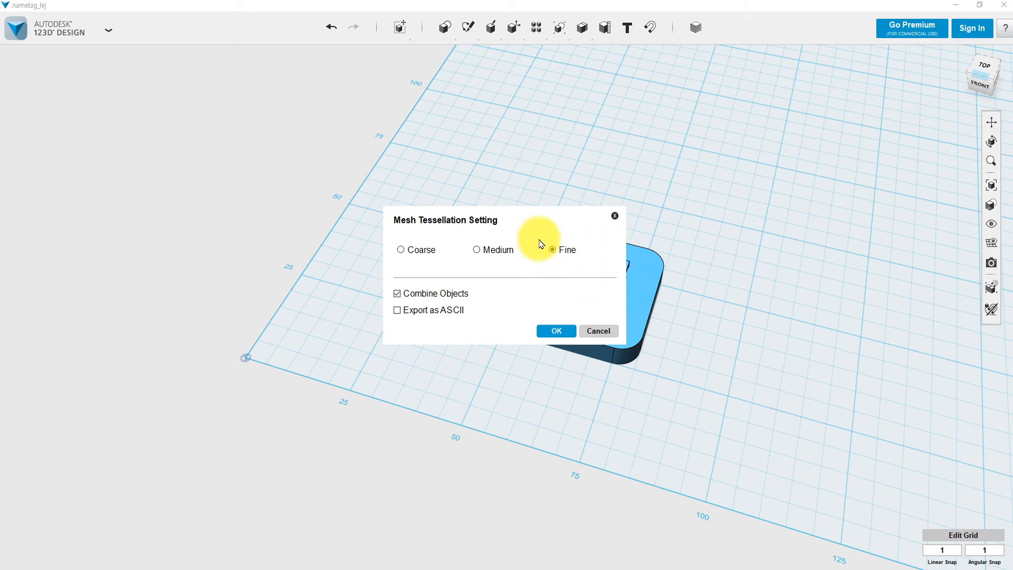
left_click(552, 331)
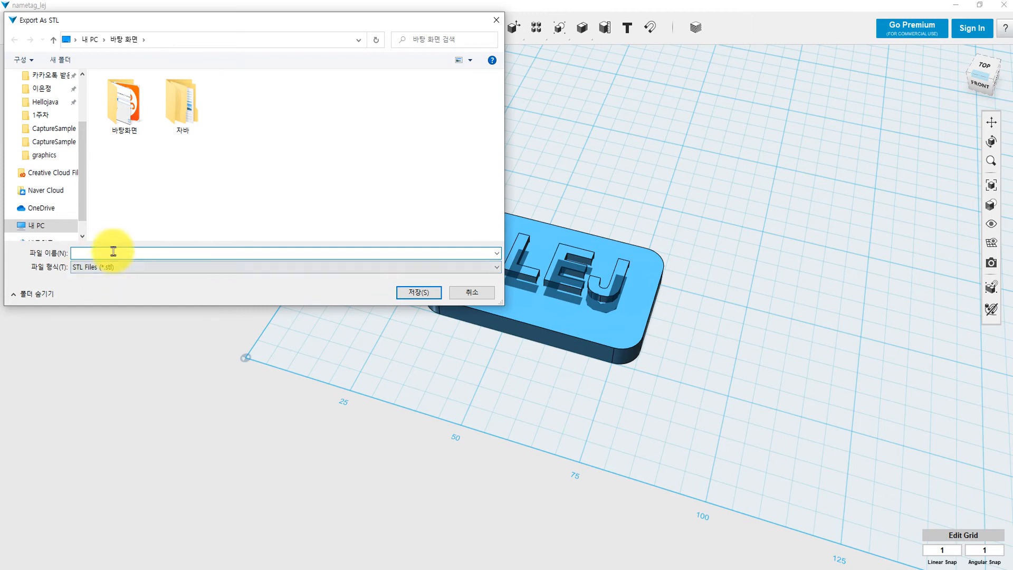
type("n")
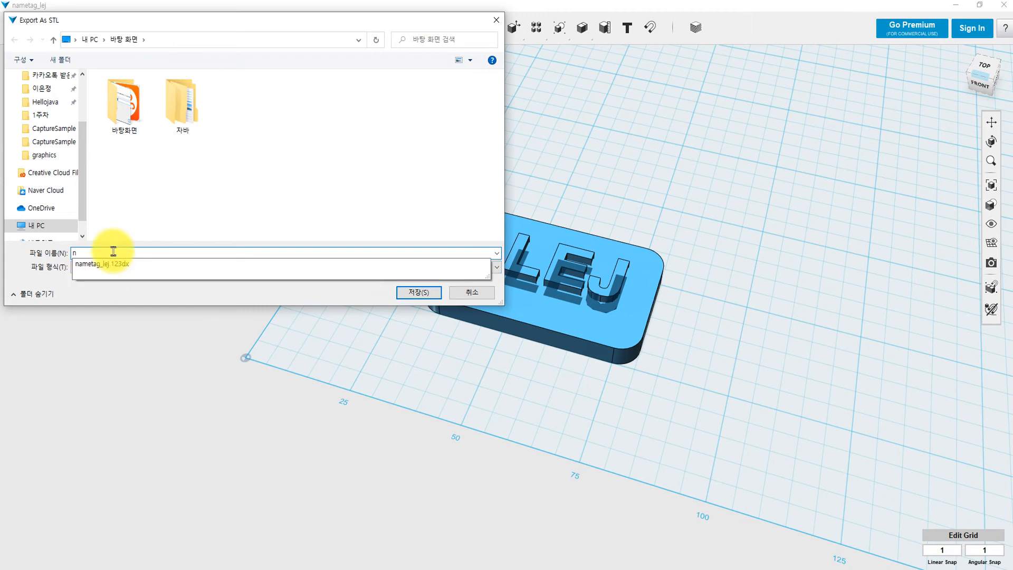
type("ametag_lej")
left_click(122, 294)
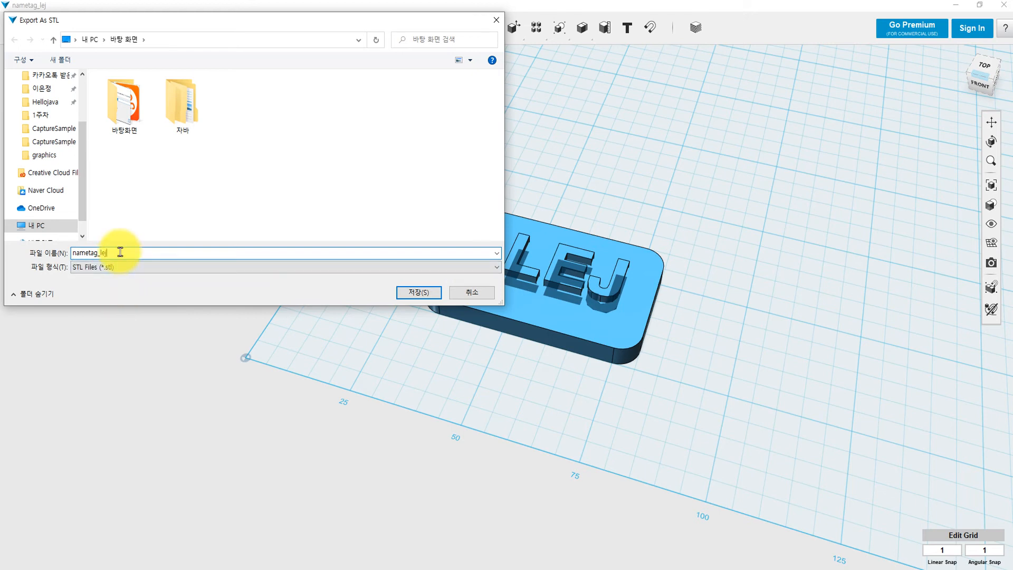
left_click(428, 294)
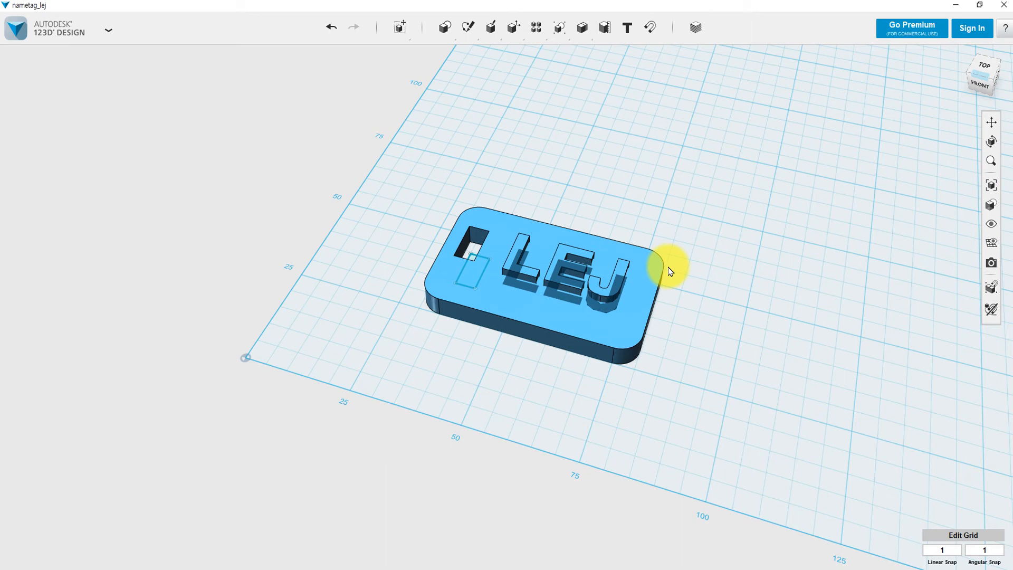
Start a new design from the menu, choosing Don't Save for the name tag changes.
left_click(108, 32)
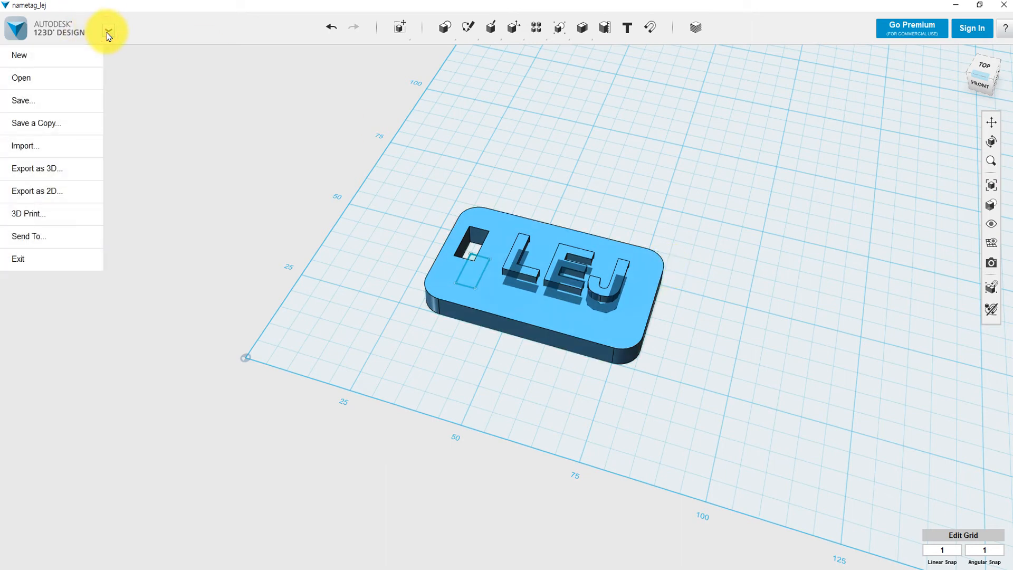
left_click(51, 53)
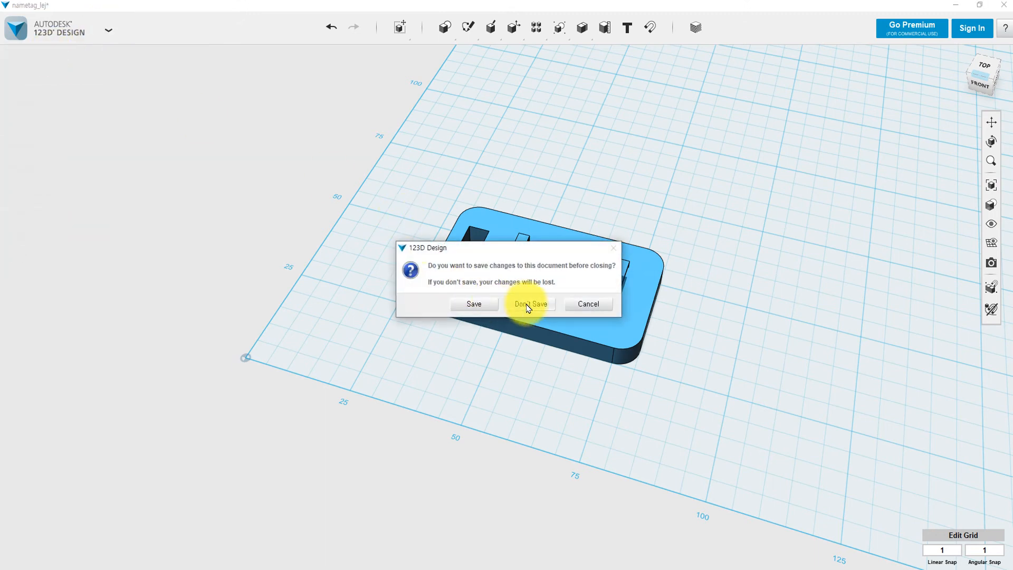
left_click(528, 309)
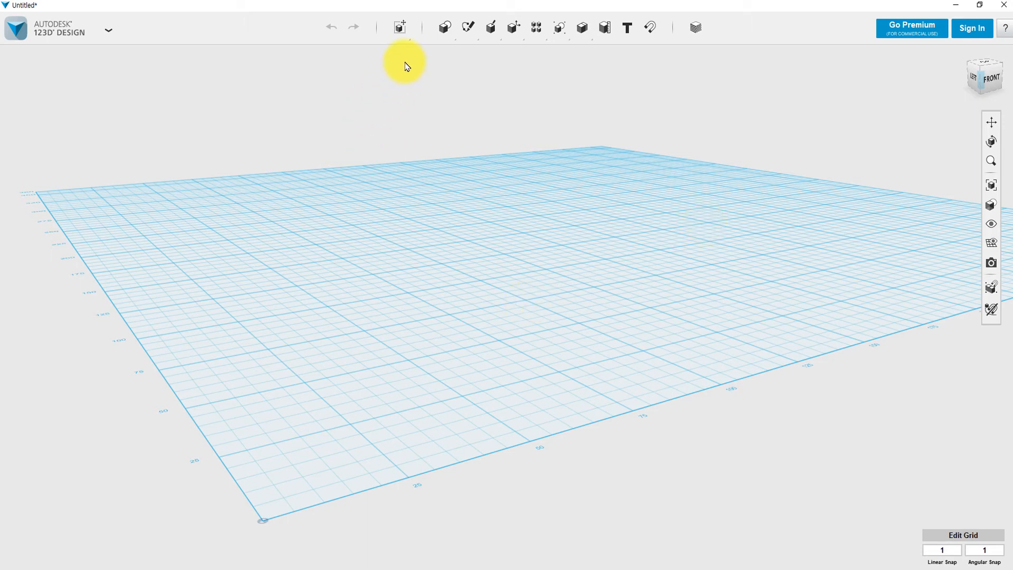
Place a Primitives box with length 20, width 50 and height 5 on the grid.
mouse_move(440, 33)
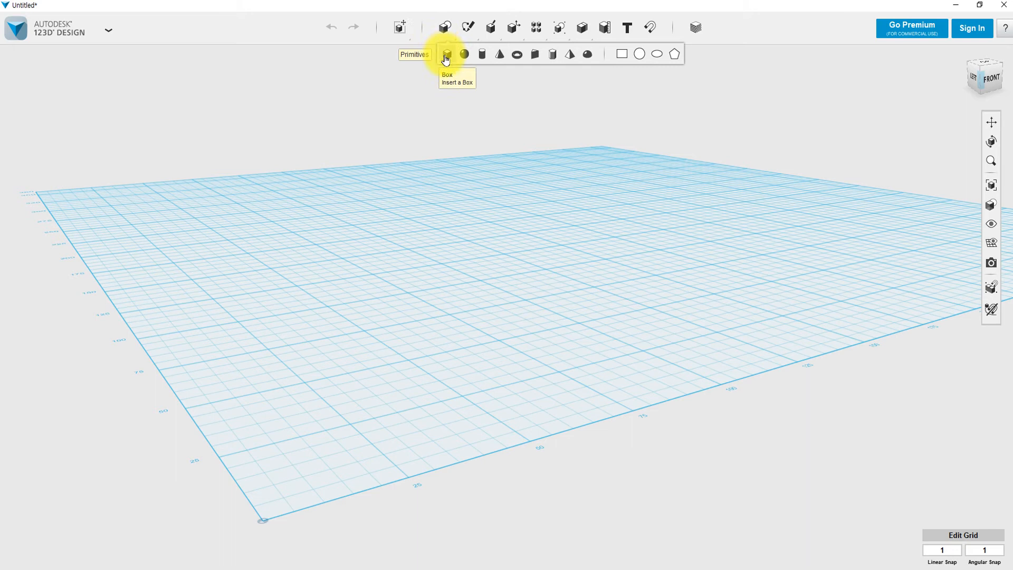
left_click(446, 56)
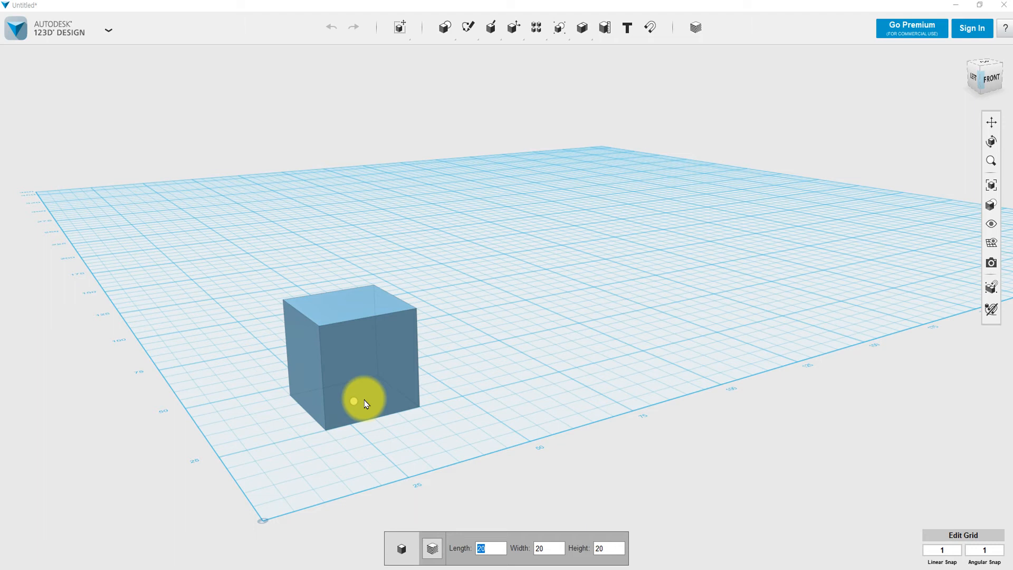
key("Tab")
type("30")
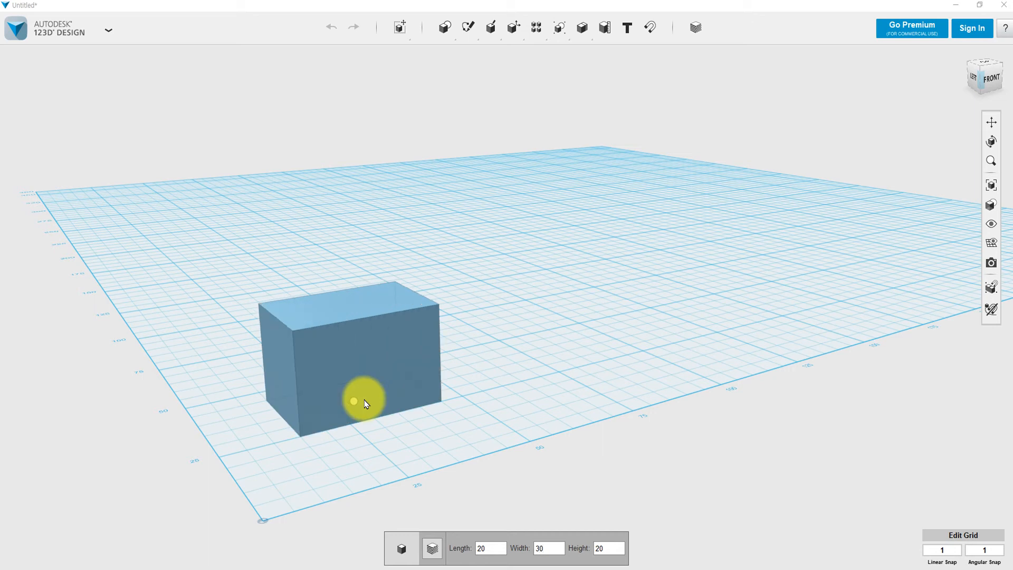
key("BackSpace")
key("BackSpace")
type("50")
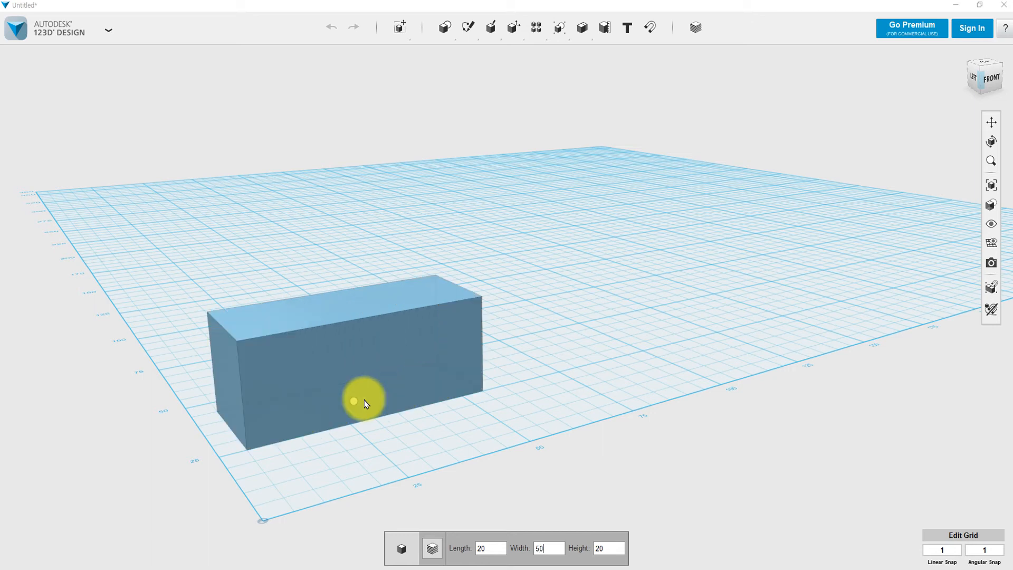
key("Tab")
type("5")
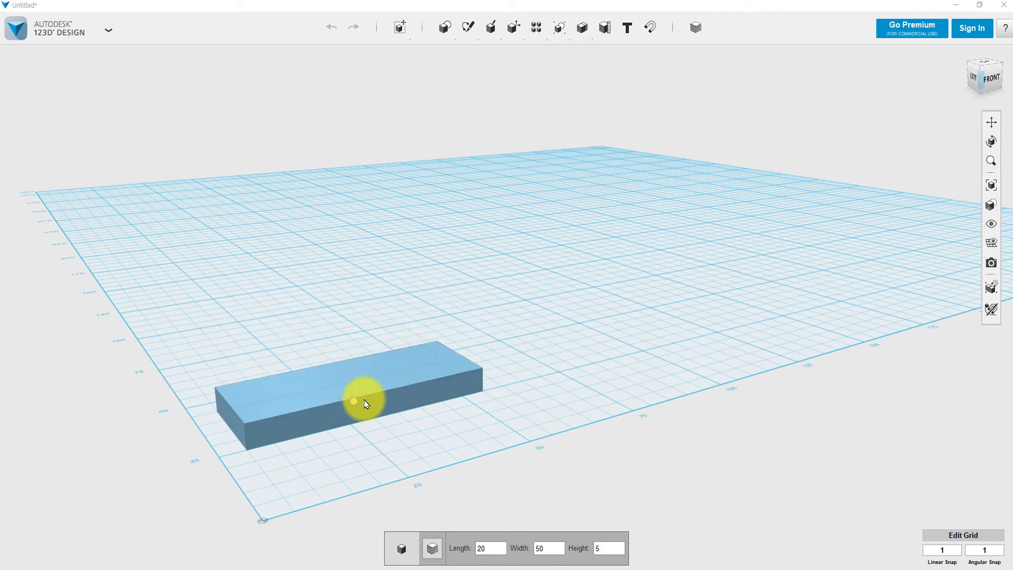
left_click(448, 388)
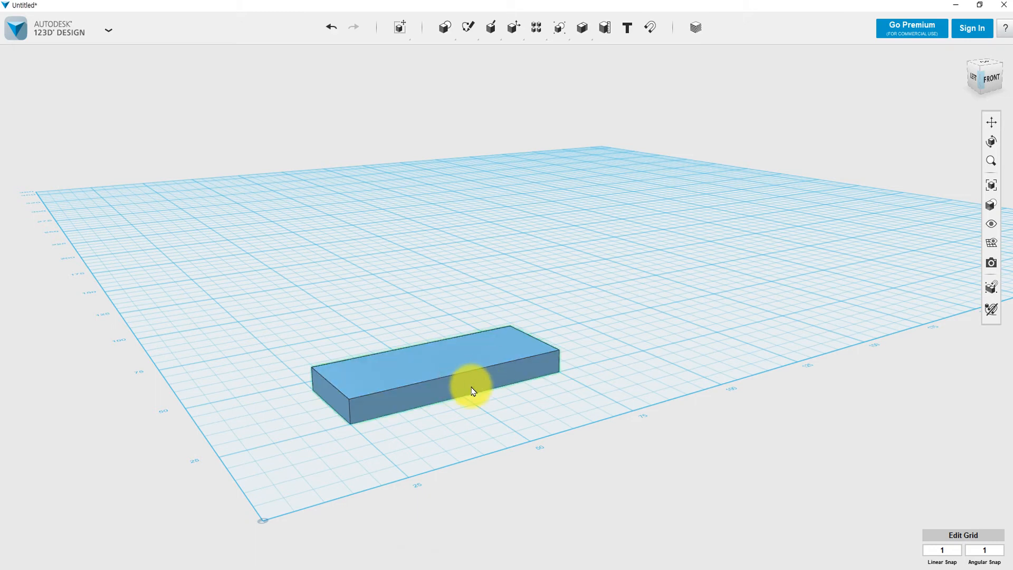
right_click_drag(531, 403, 495, 413)
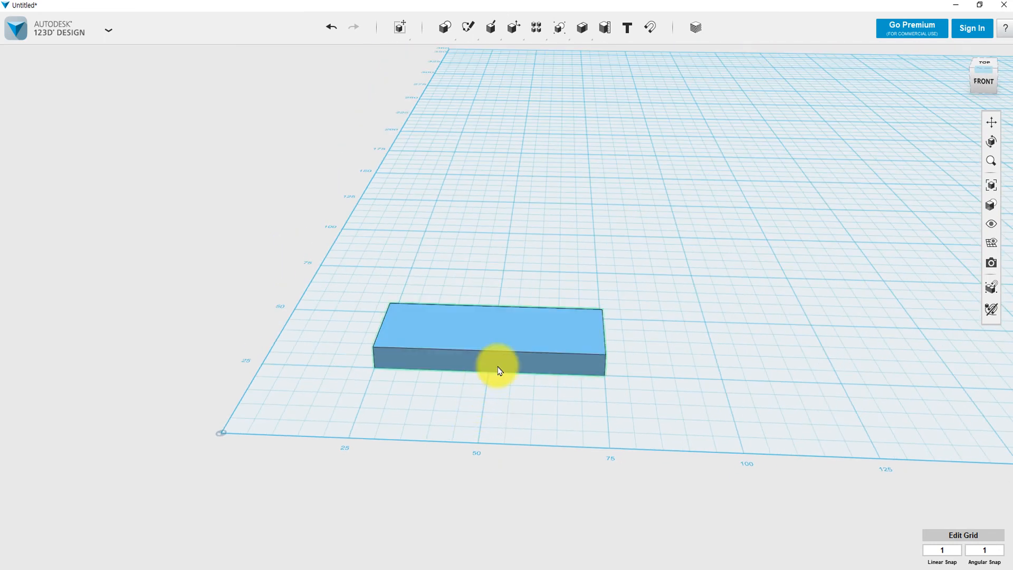
Place a text object right of the box, replacing the placeholder with the three-syllable Korean name.
left_click(628, 30)
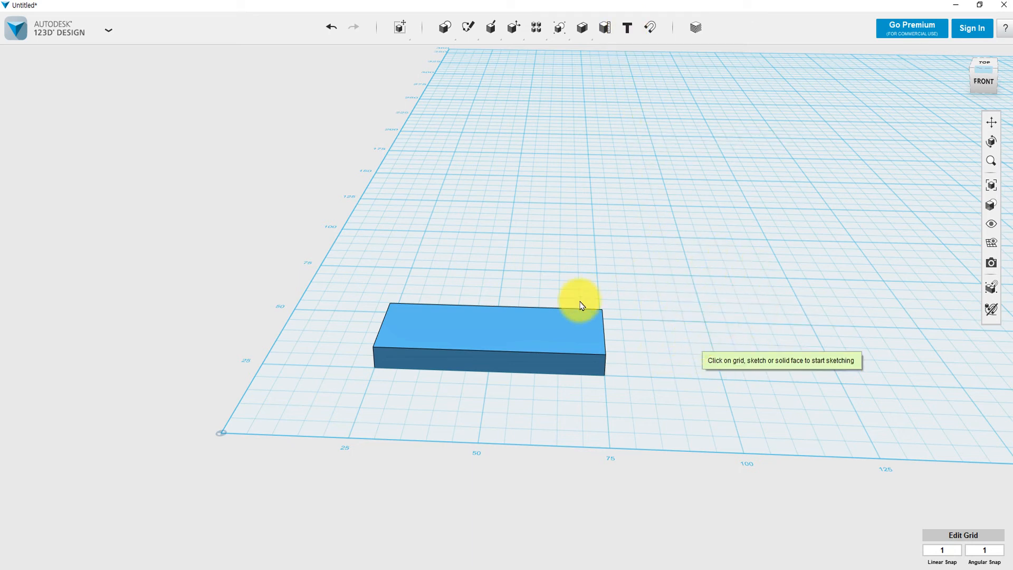
left_click(698, 350)
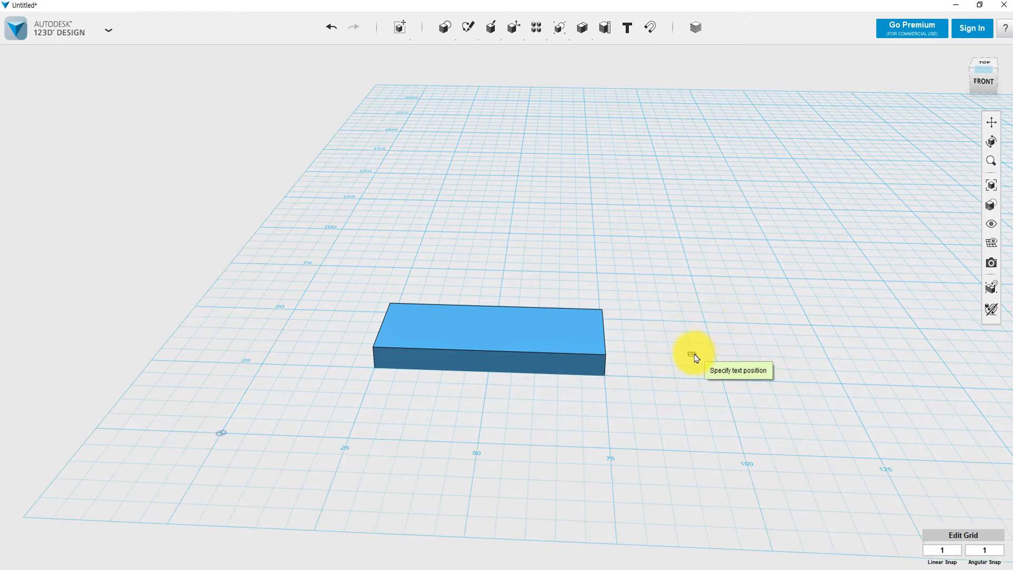
left_click(693, 357)
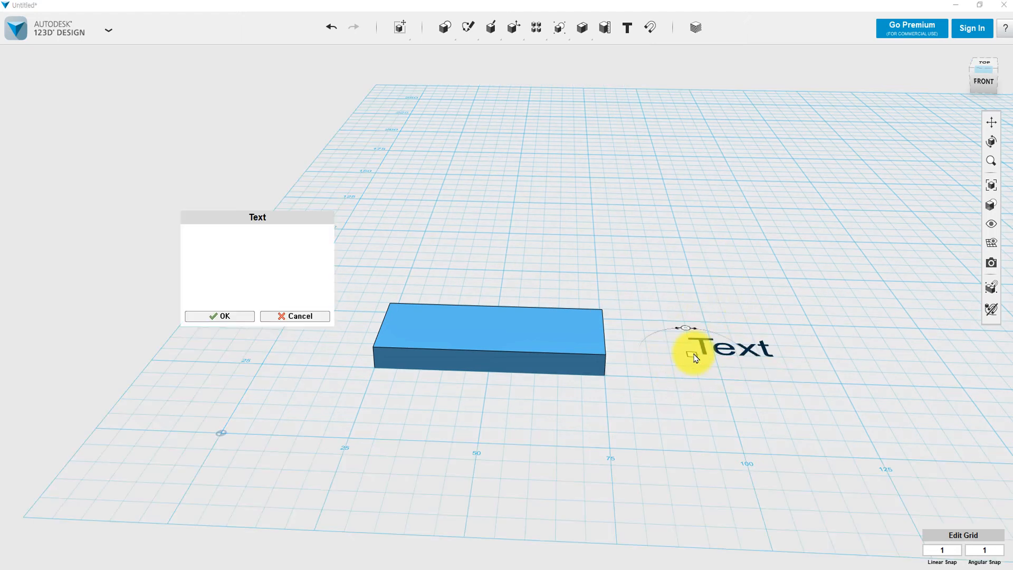
double_click(257, 236)
key("BackSpace")
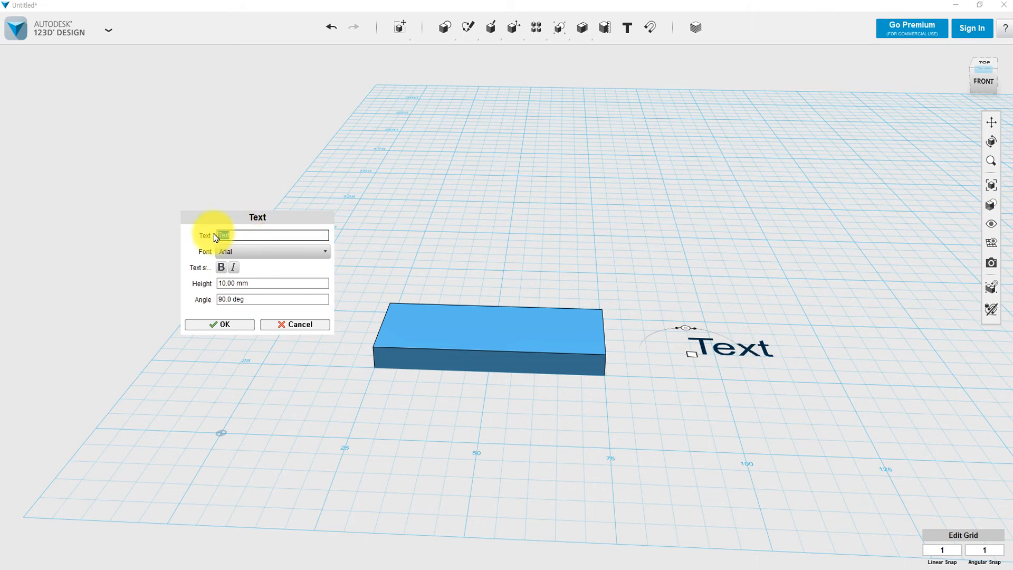
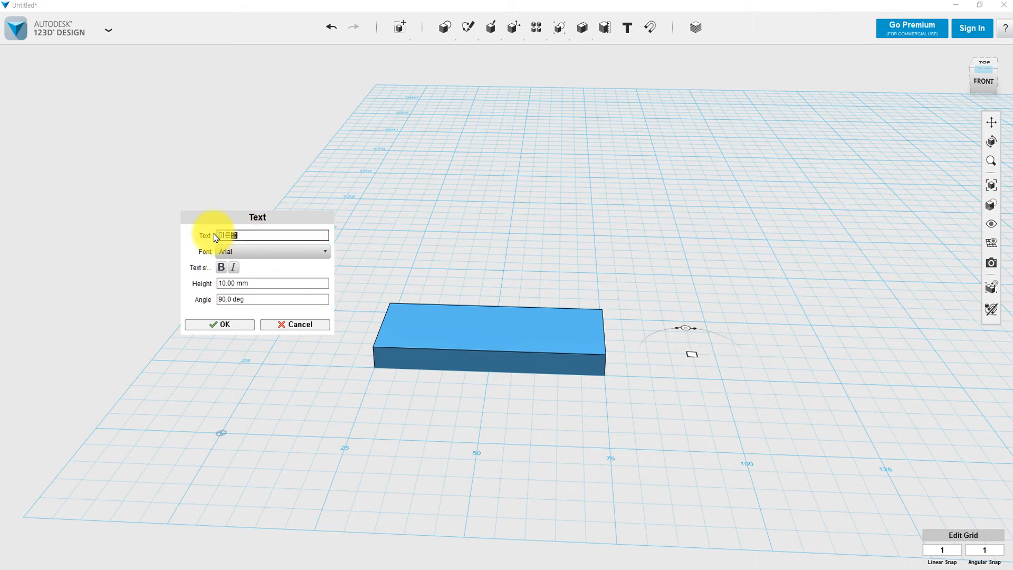
left_click(247, 233)
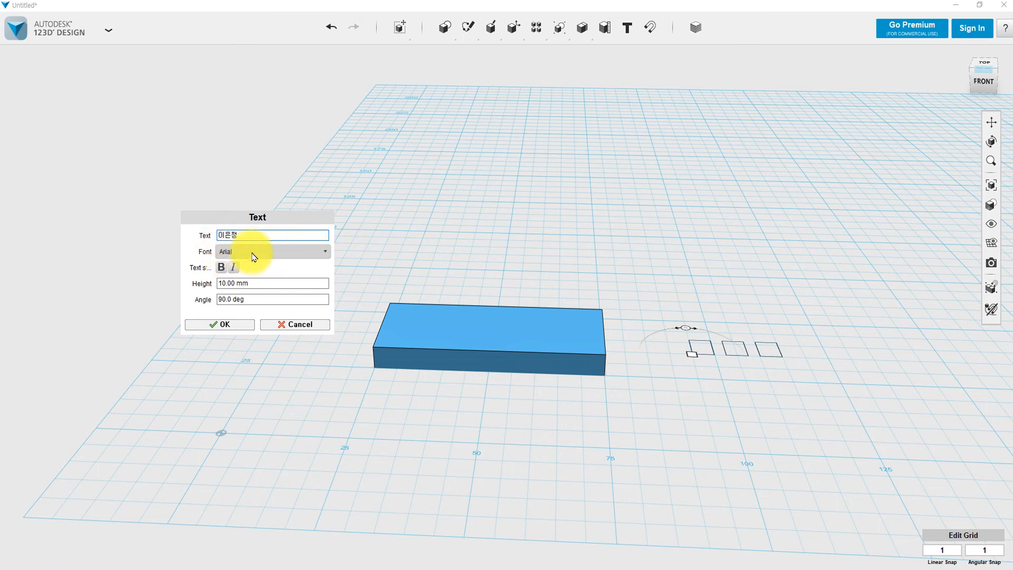
Set the name text's font to bold 나눔고딕, after trying HY견고딕.
left_click(294, 252)
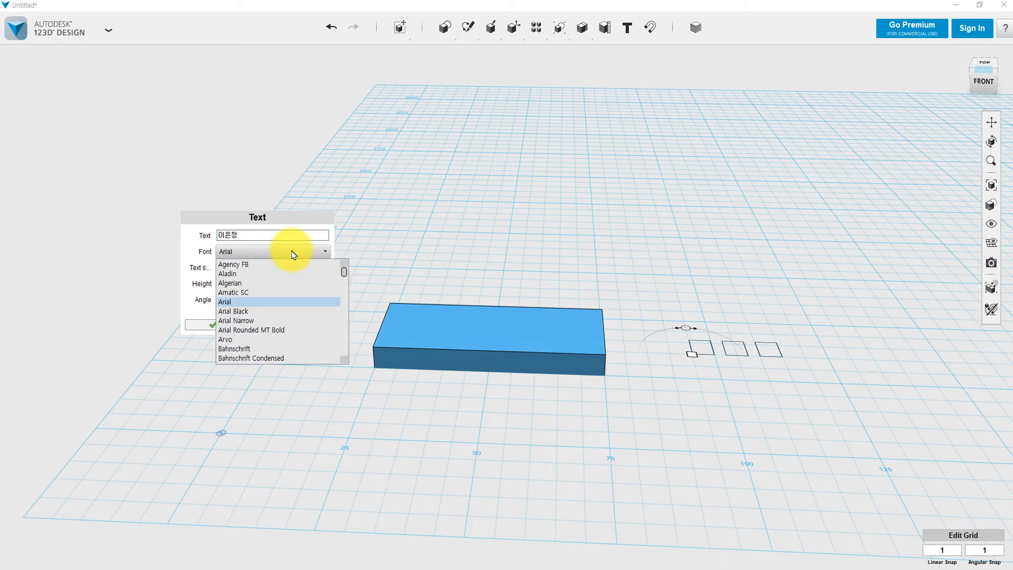
scroll(283, 322, "down", 15)
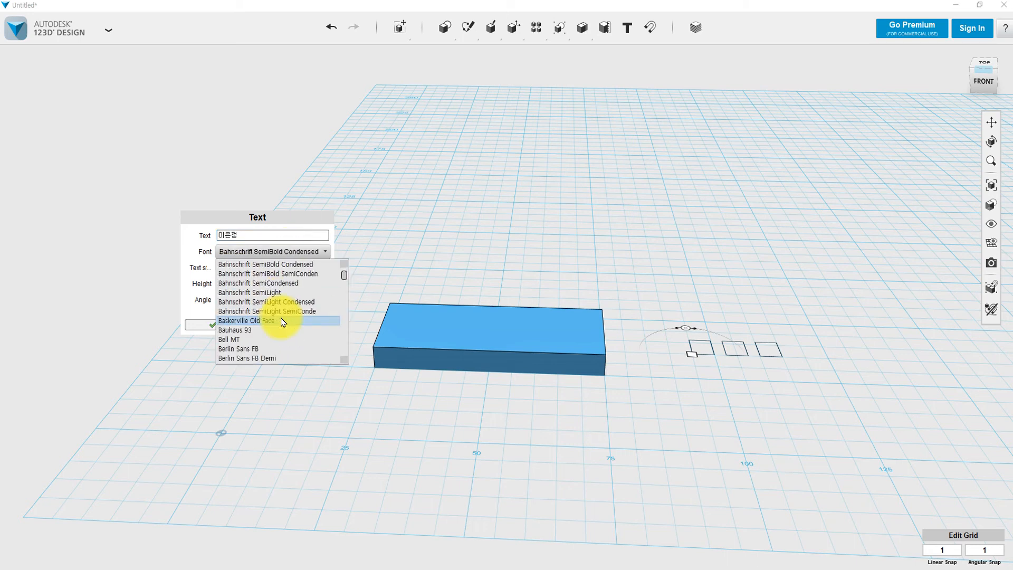
scroll(283, 322, "down", 7)
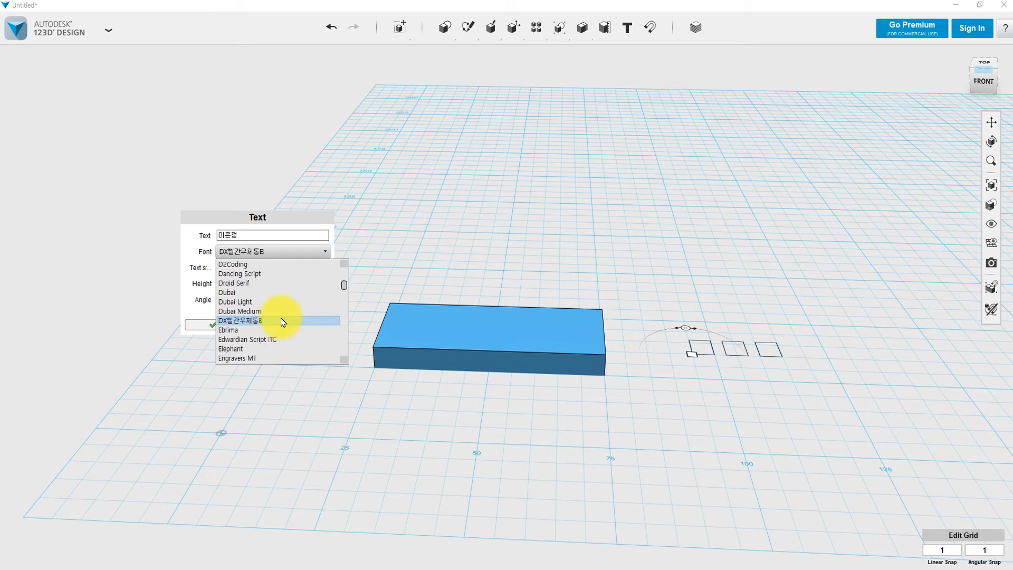
scroll(283, 322, "down", 20)
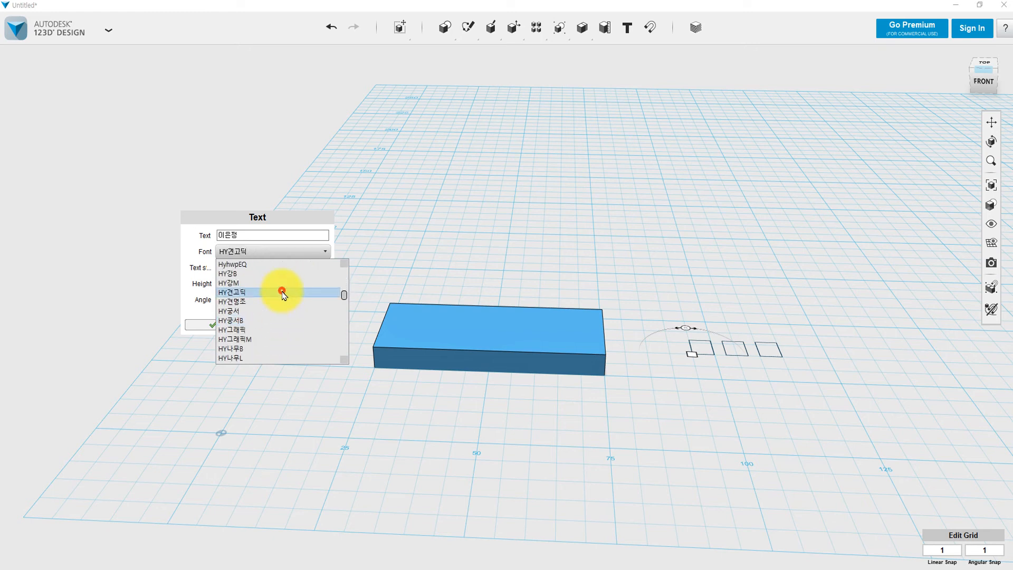
left_click(281, 292)
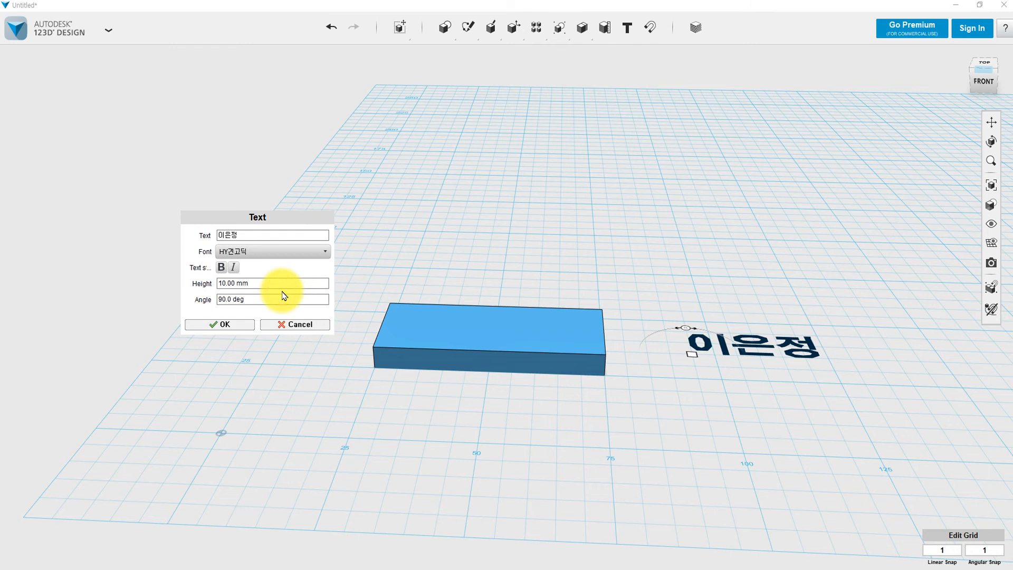
left_click(275, 256)
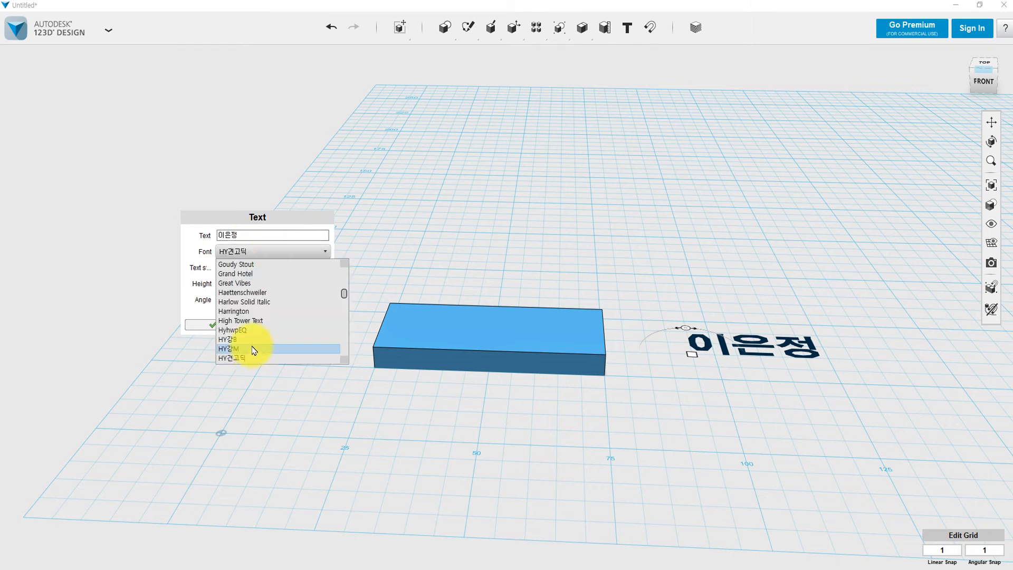
left_click(254, 341)
left_click(260, 252)
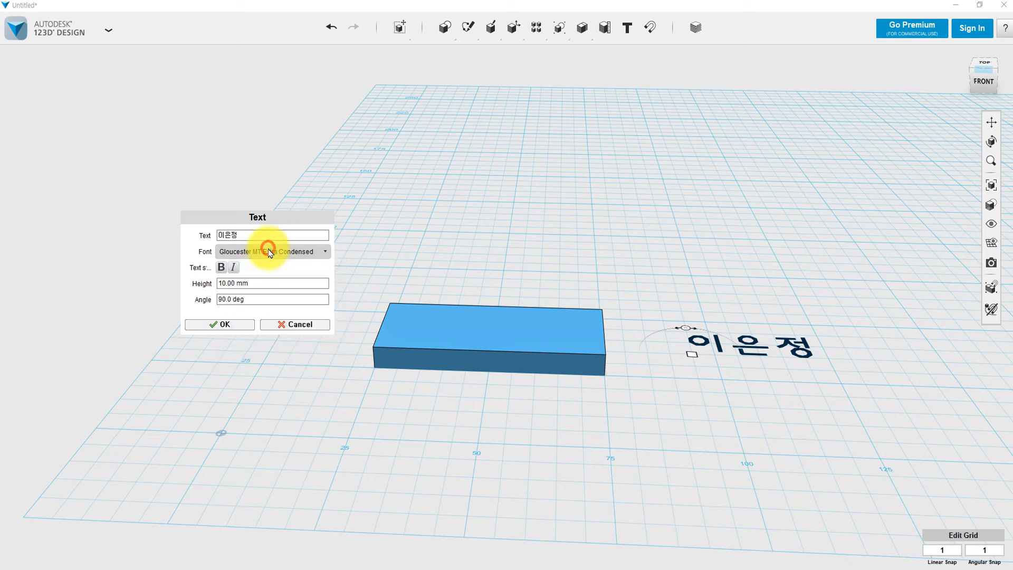
left_click(269, 253)
scroll(275, 342, "down", 10)
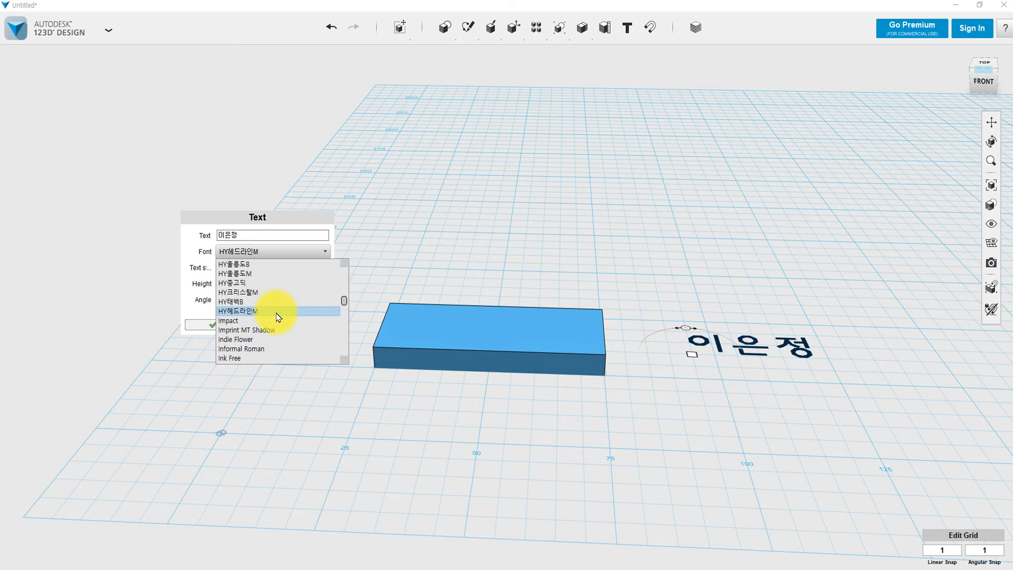
scroll(278, 316, "down", 1)
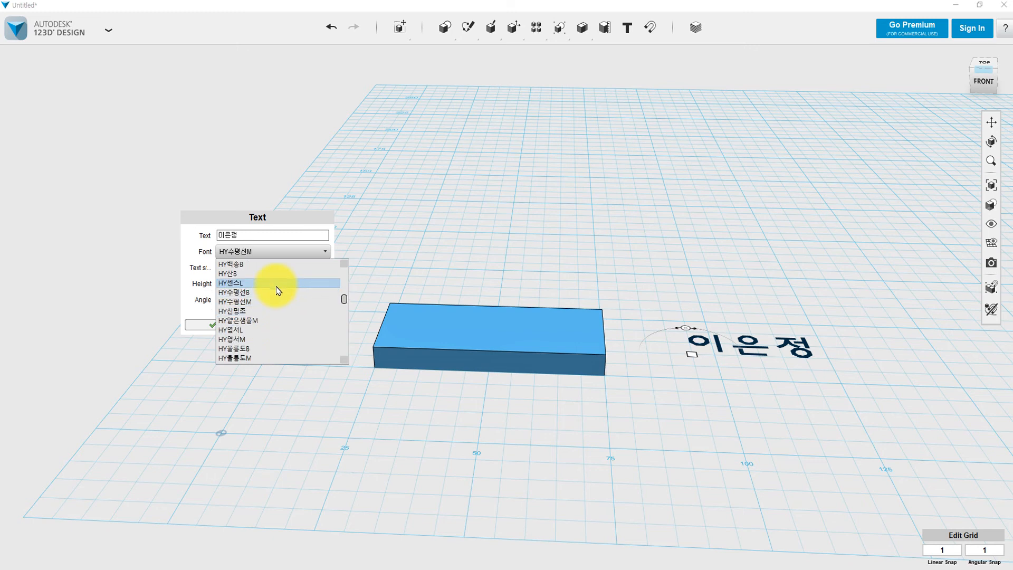
scroll(278, 288, "down", 15)
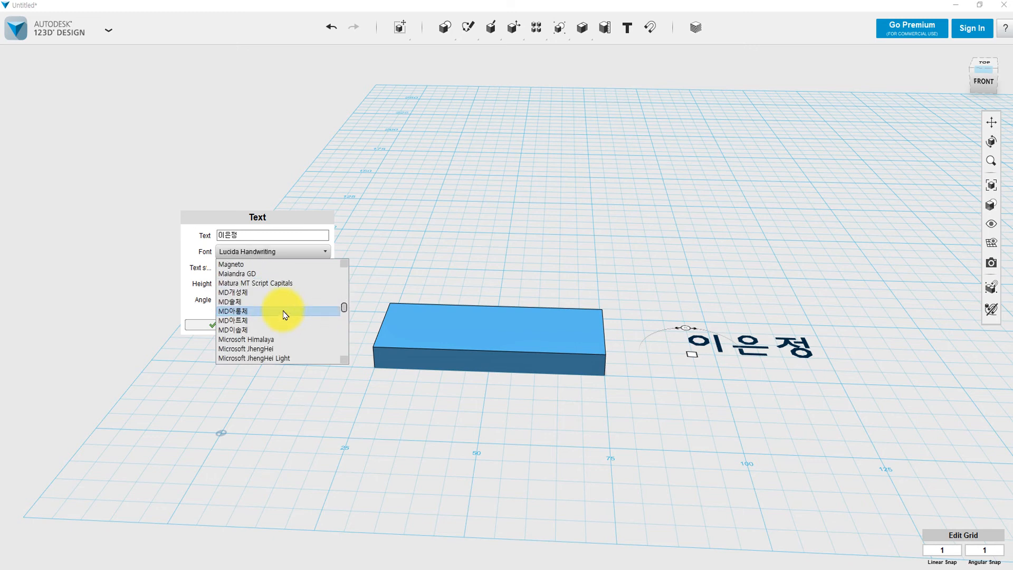
scroll(285, 315, "down", 15)
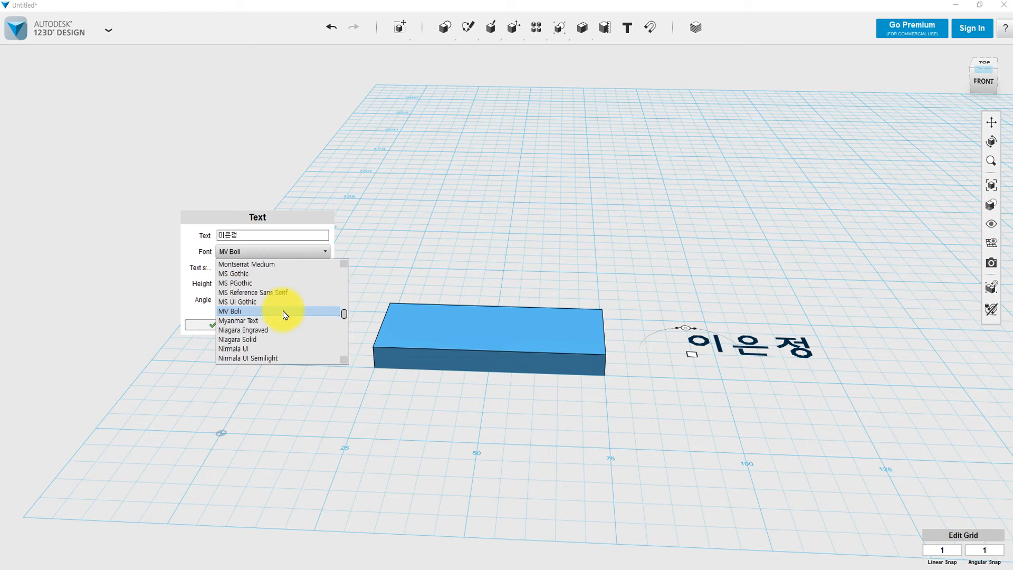
scroll(285, 315, "down", 15)
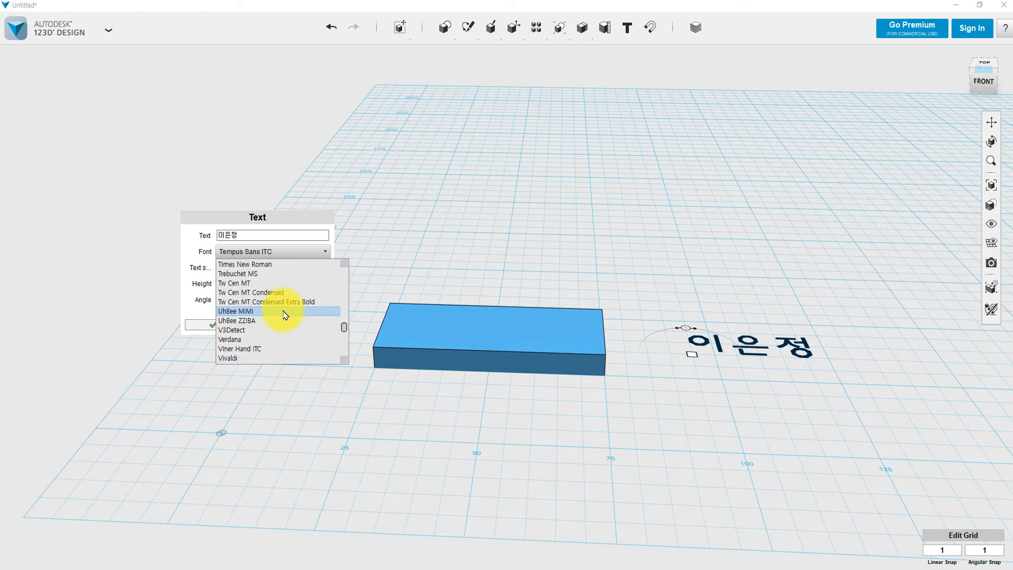
scroll(283, 313, "down", 3)
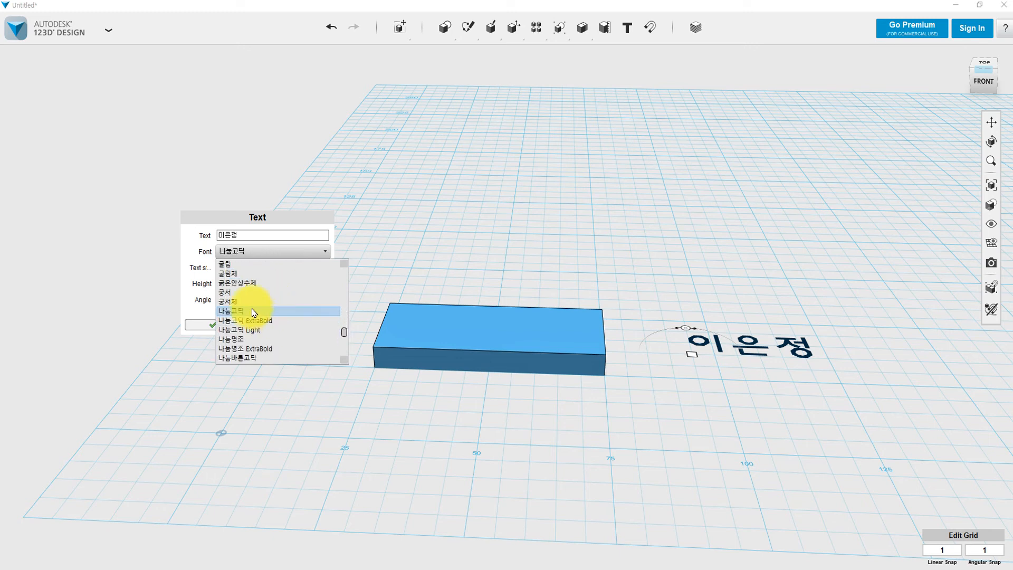
left_click(253, 312)
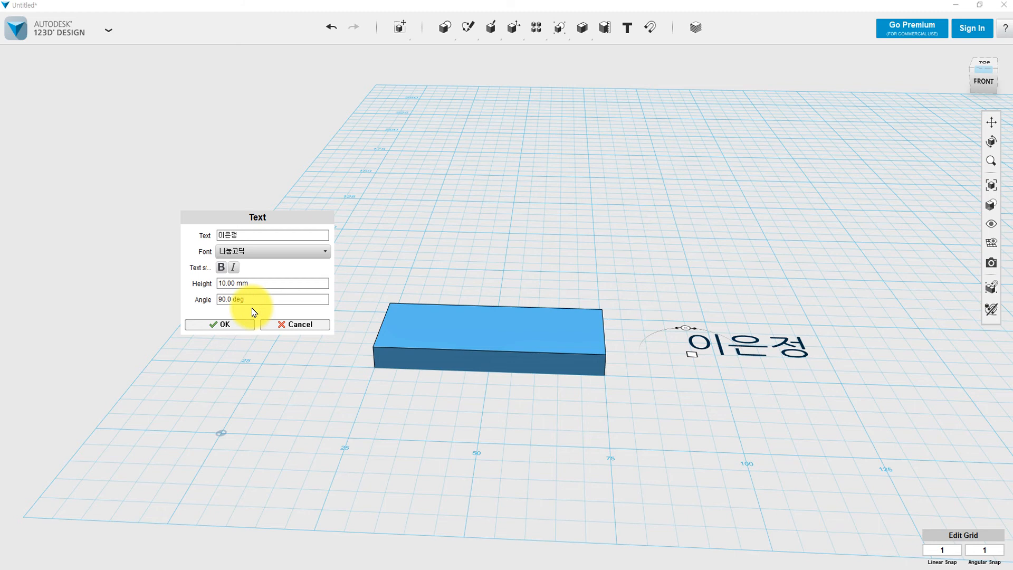
left_click(221, 268)
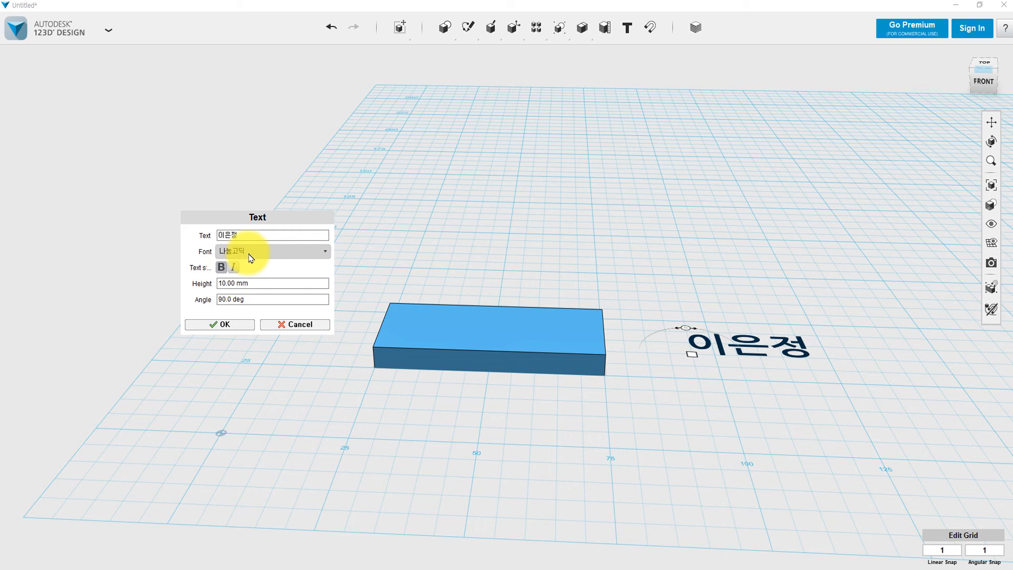
Change the text angle from 90 to 180 degrees.
left_click(265, 286)
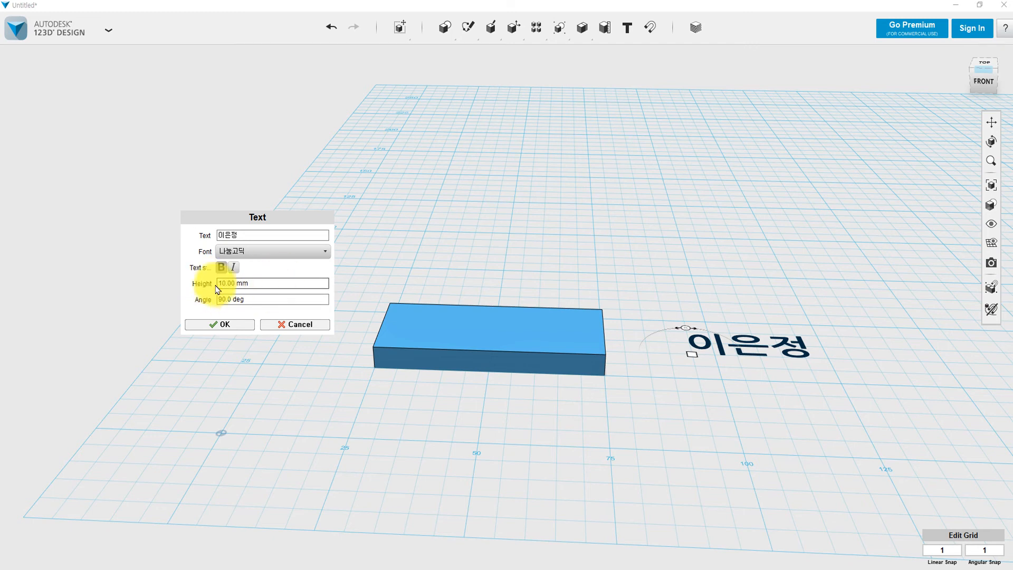
left_click(222, 327)
left_click(267, 300)
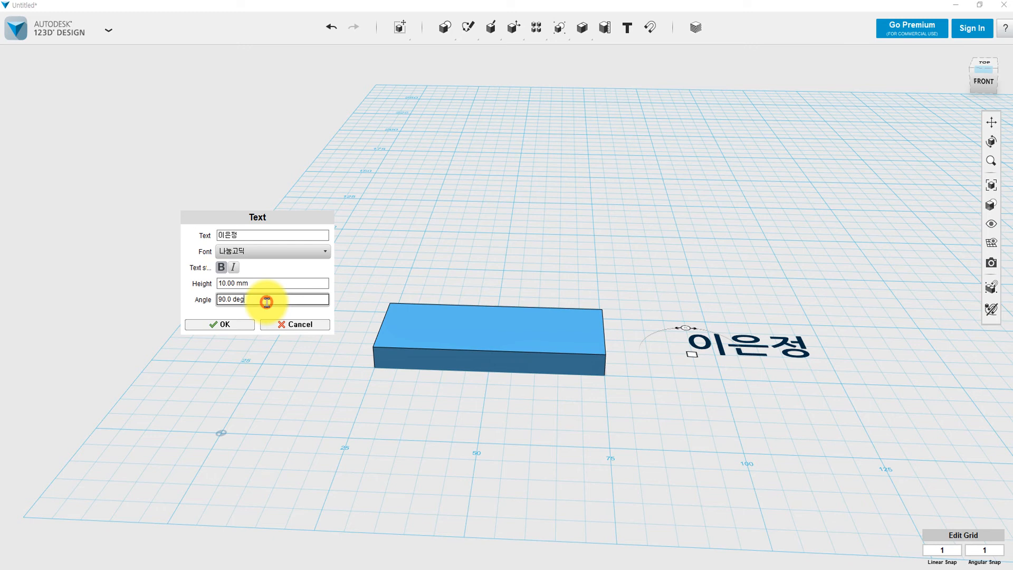
left_click(283, 301)
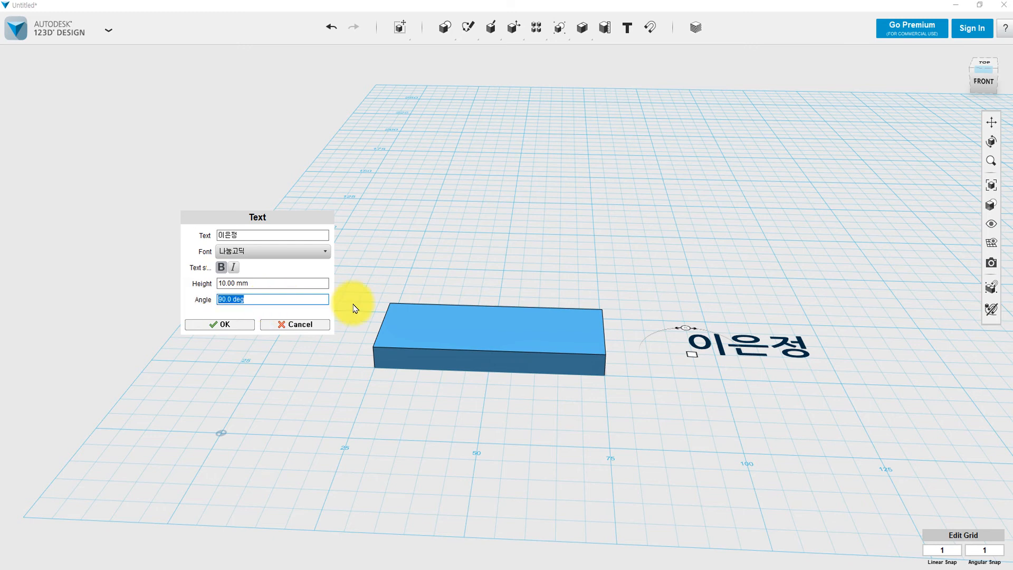
type("180")
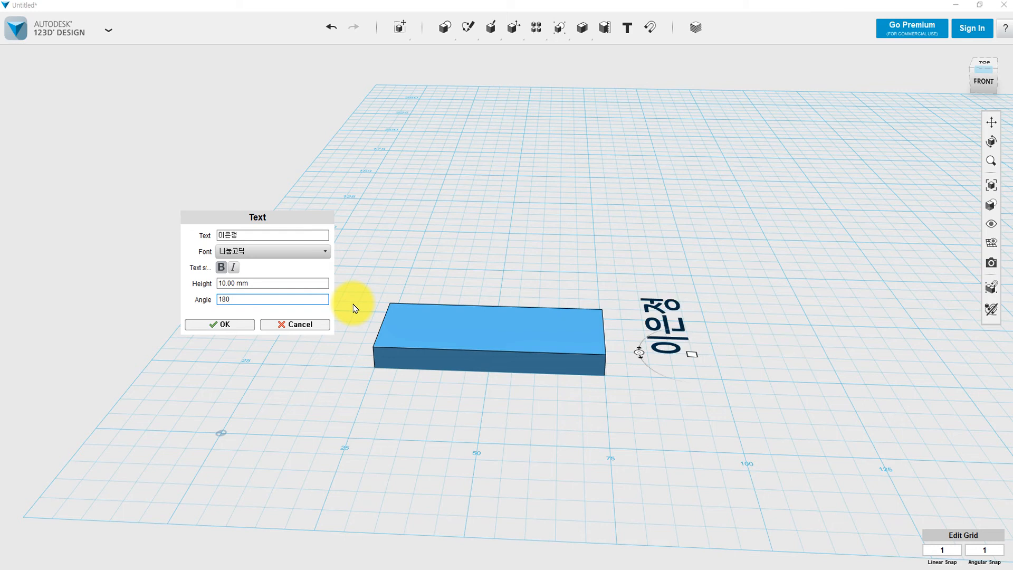
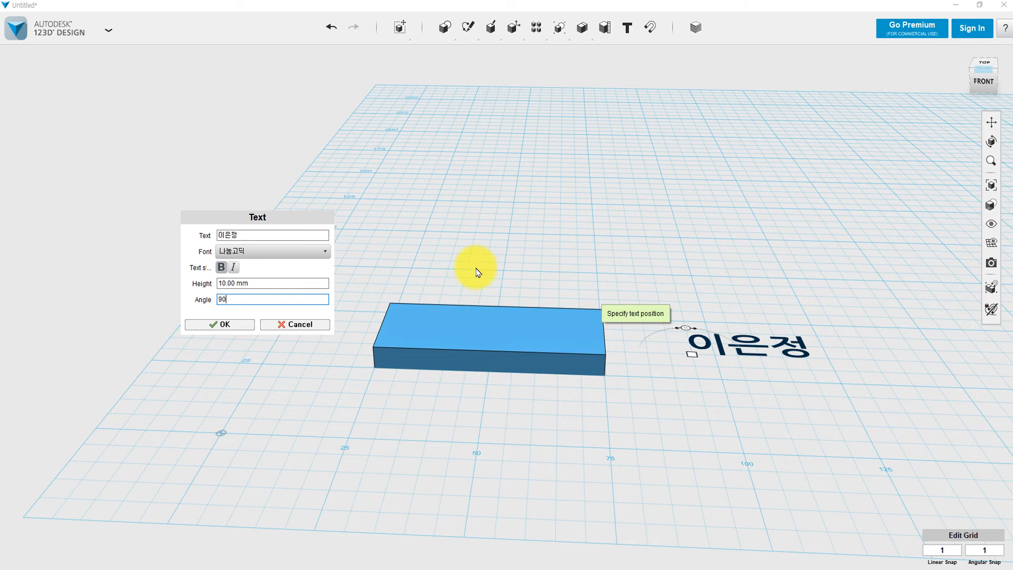
Confirm the flat Korean name text, then select it to reveal its gear-menu tools.
left_click(214, 327)
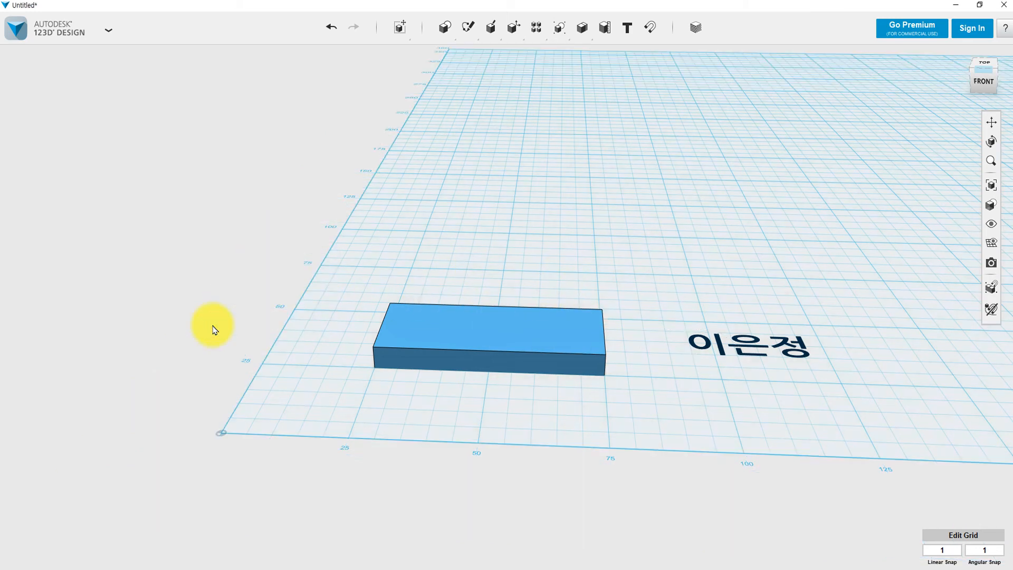
left_click_drag(658, 289, 860, 409)
left_click_drag(638, 284, 837, 401)
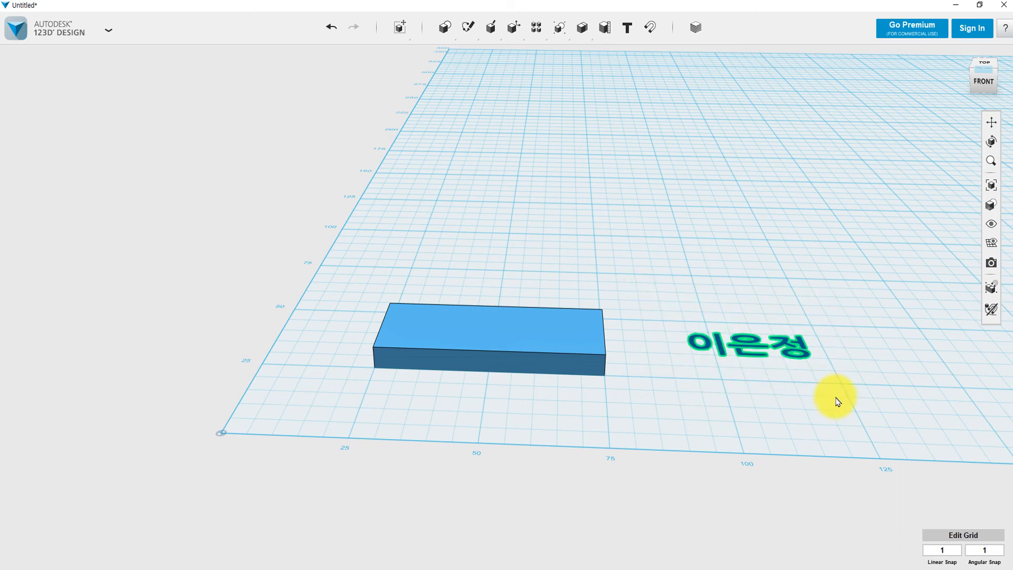
left_click(804, 346)
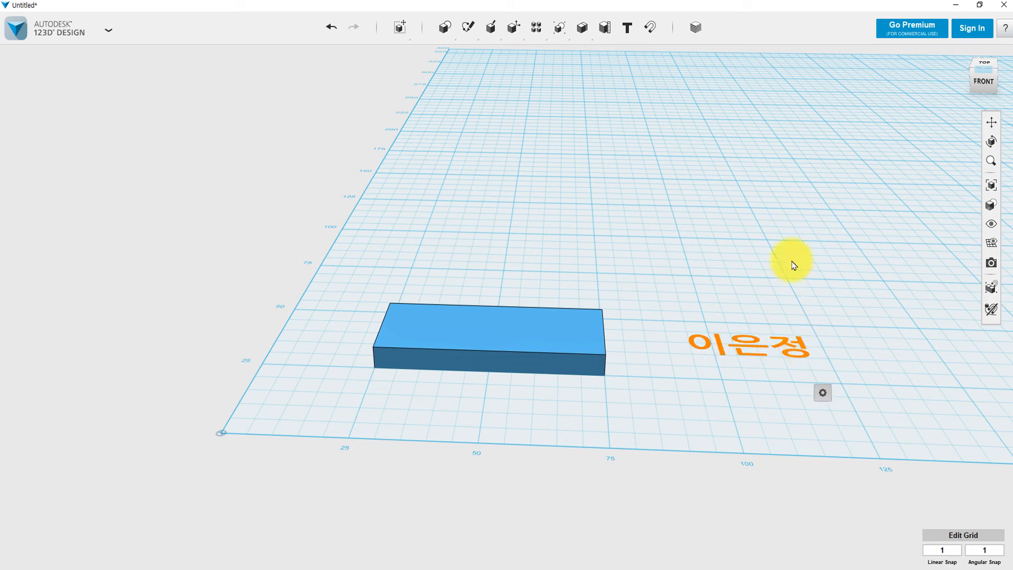
left_click(803, 344)
left_click(804, 346)
mouse_move(823, 400)
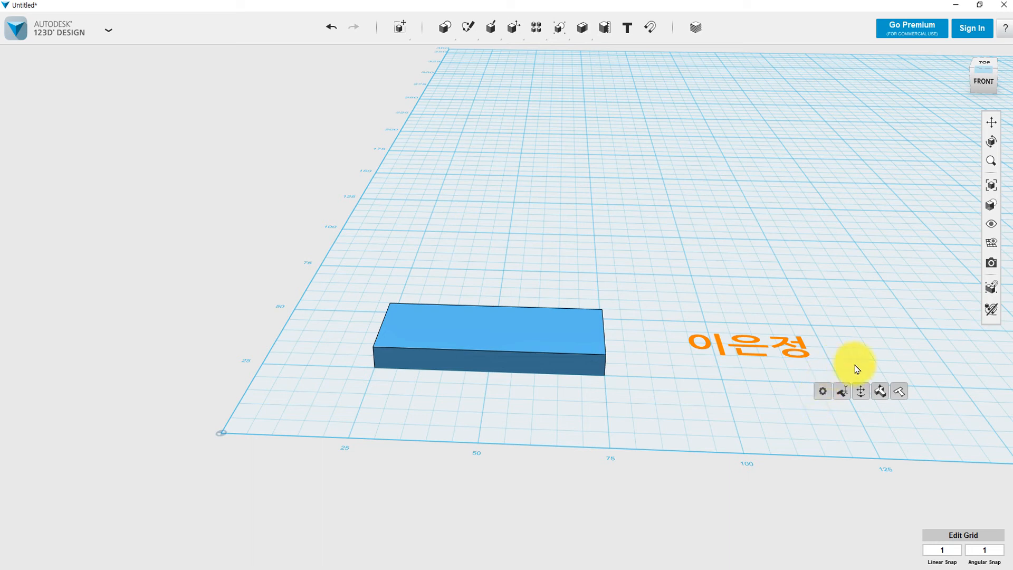
Extrude the name text into solid letters 4.00 mm tall, then select them.
left_click(887, 394)
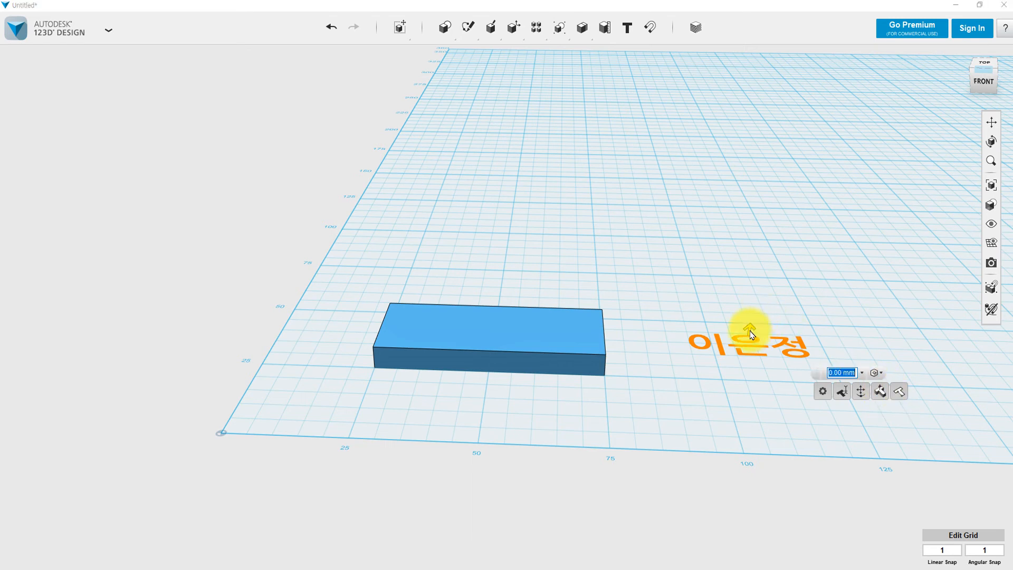
left_click_drag(752, 335, 755, 311)
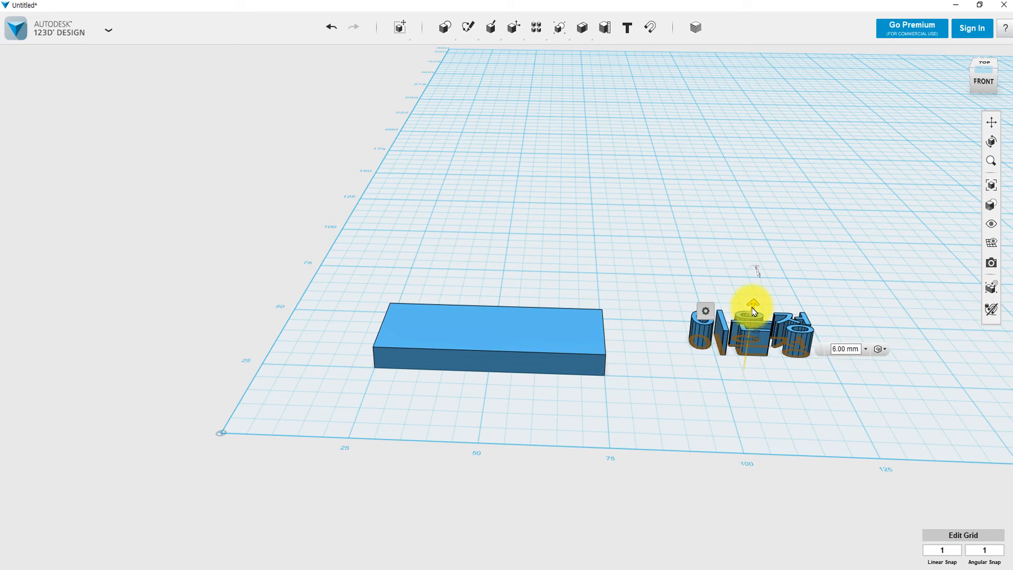
mouse_move(755, 311)
left_mouse_down()
mouse_move(746, 389)
mouse_move(750, 279)
mouse_move(752, 298)
left_mouse_up()
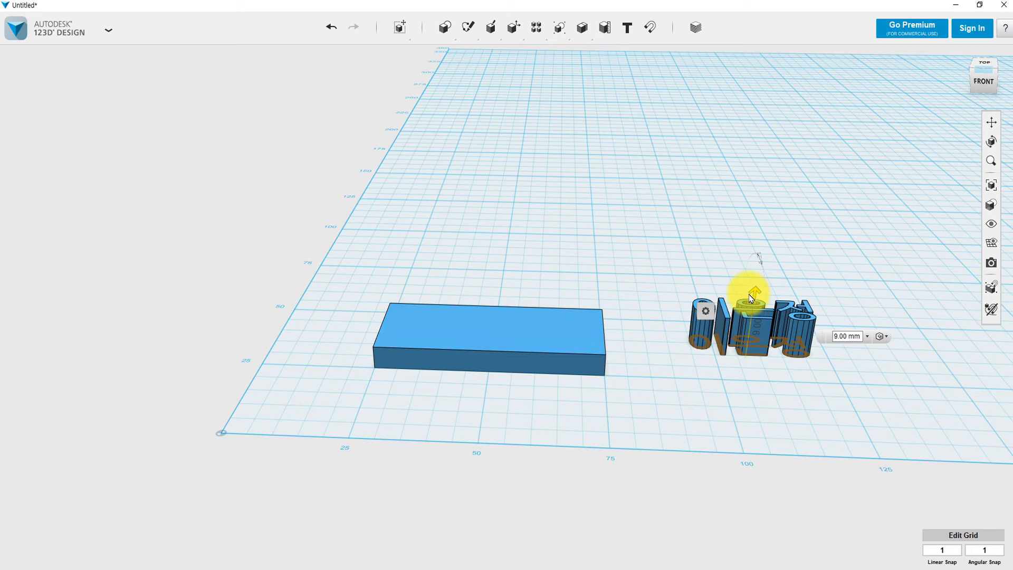
left_click_drag(751, 298, 753, 320)
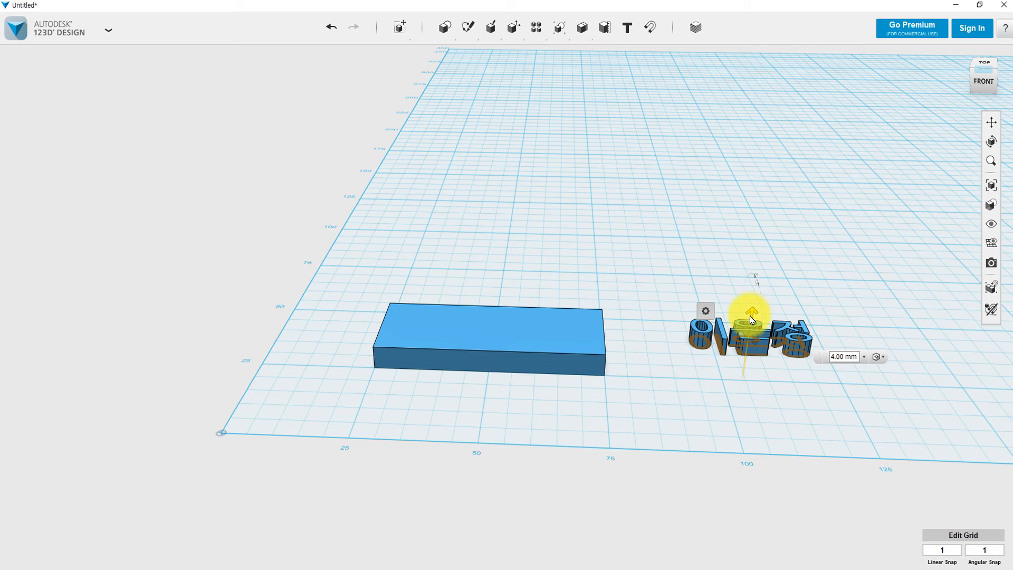
left_click(791, 217)
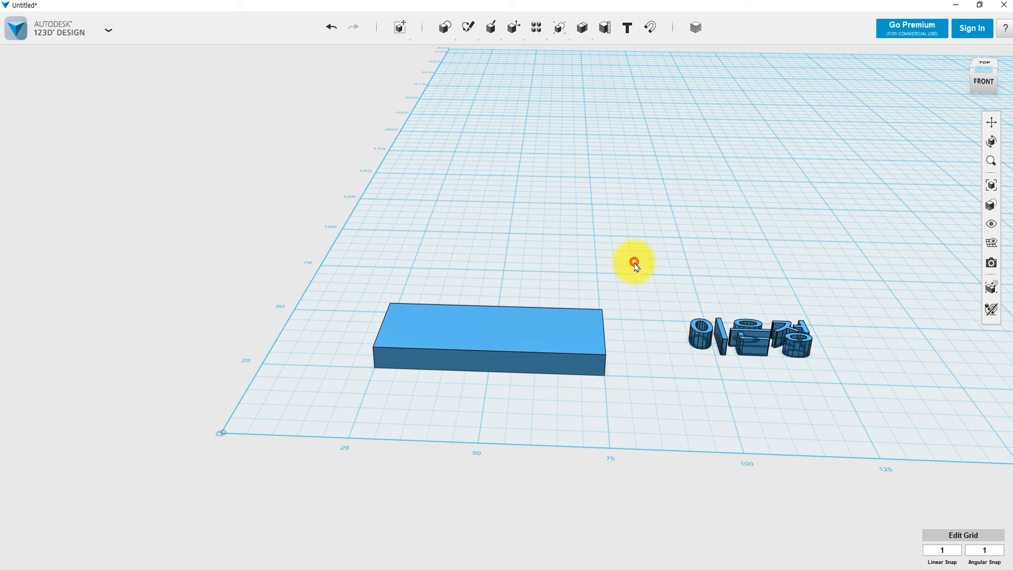
left_click_drag(635, 262, 873, 410)
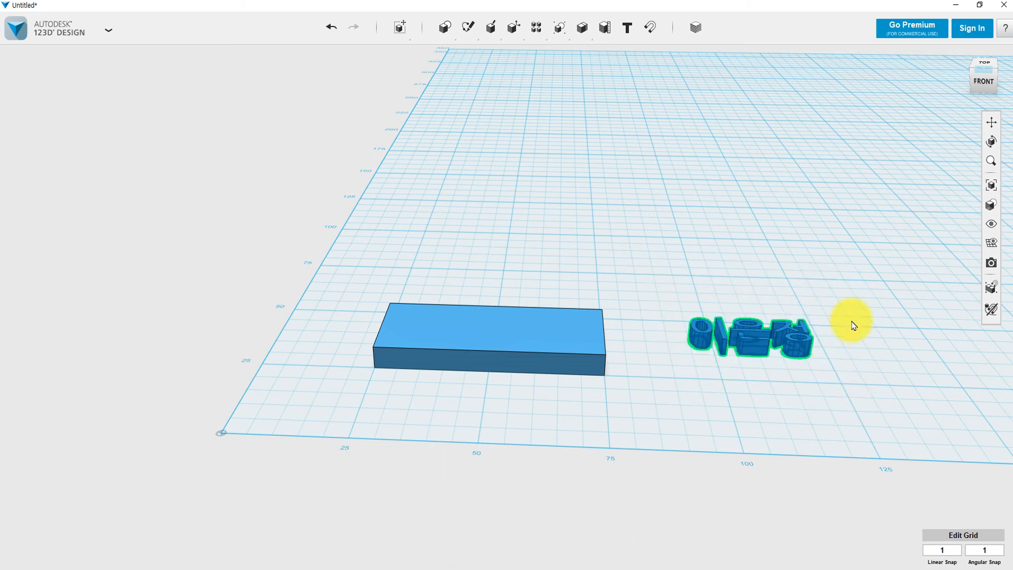
Move the letters left and forward onto the right half of the plate.
key("ctrl+t")
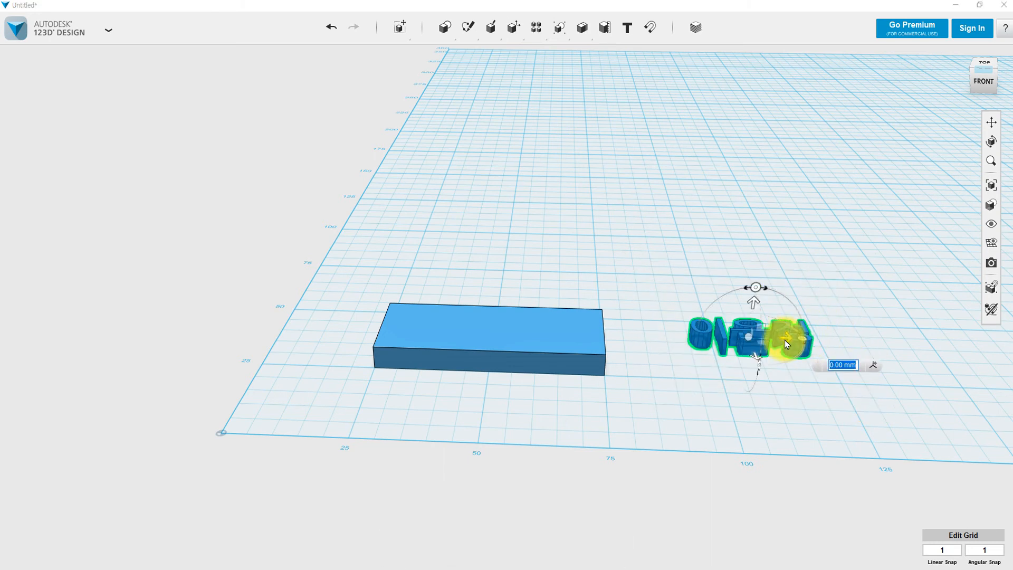
left_click_drag(784, 339, 579, 328)
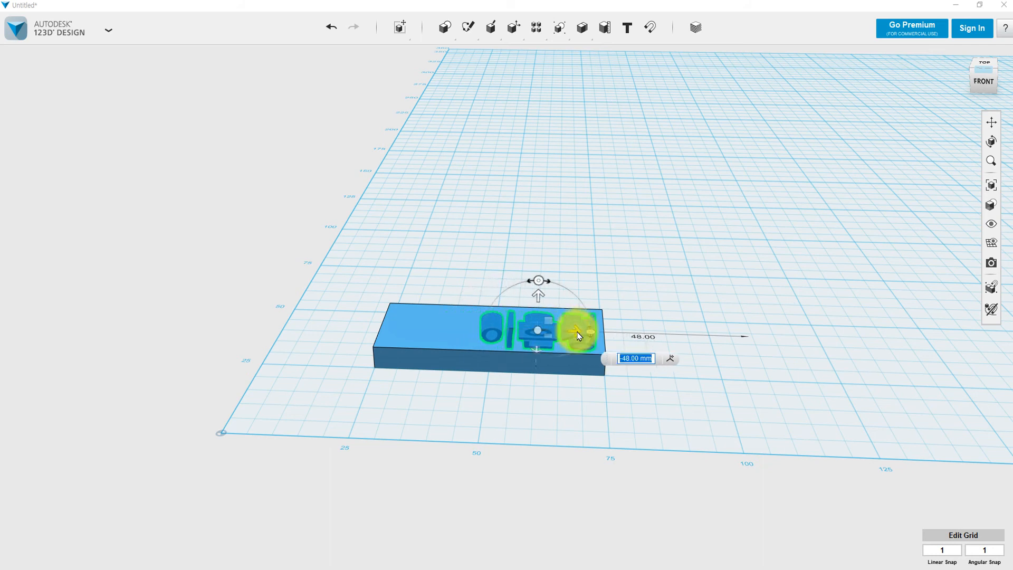
right_click_drag(668, 315, 663, 337)
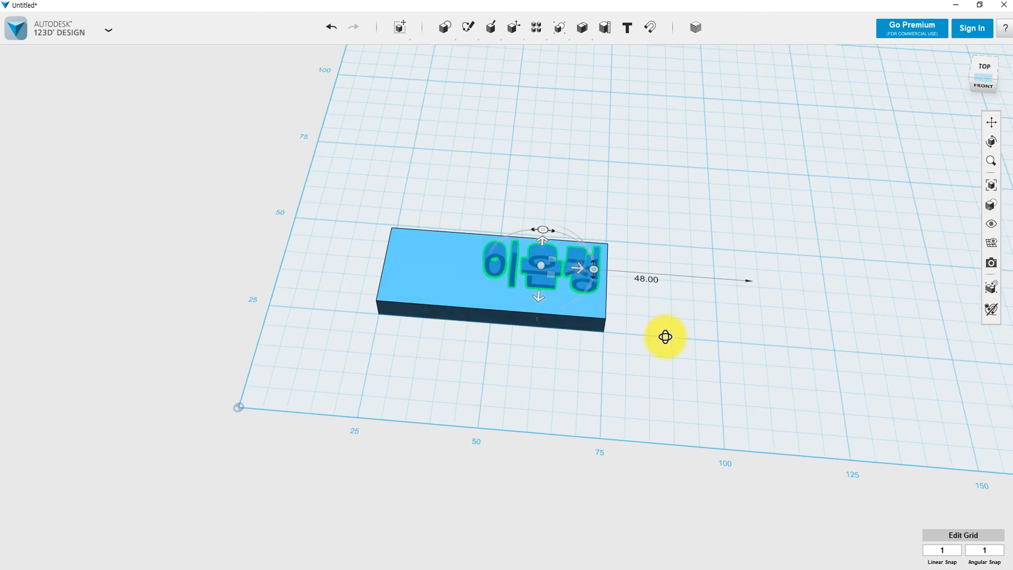
left_click_drag(538, 295, 540, 315)
mouse_move(654, 270)
right_mouse_down()
mouse_move(665, 224)
mouse_move(653, 276)
right_mouse_up()
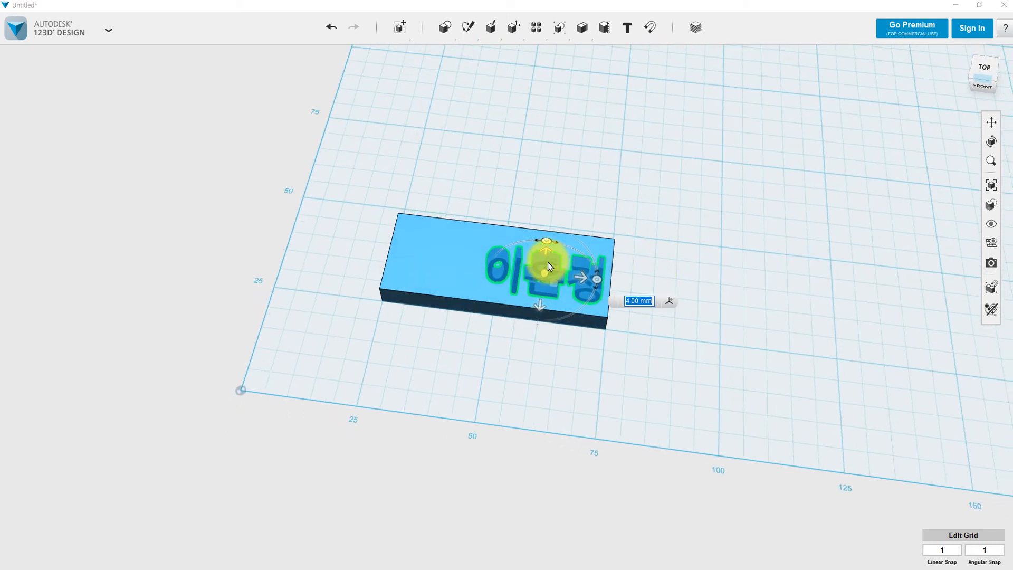
mouse_move(549, 242)
left_mouse_down()
mouse_move(550, 233)
mouse_move(550, 247)
left_mouse_up()
right_click_drag(664, 258, 577, 283)
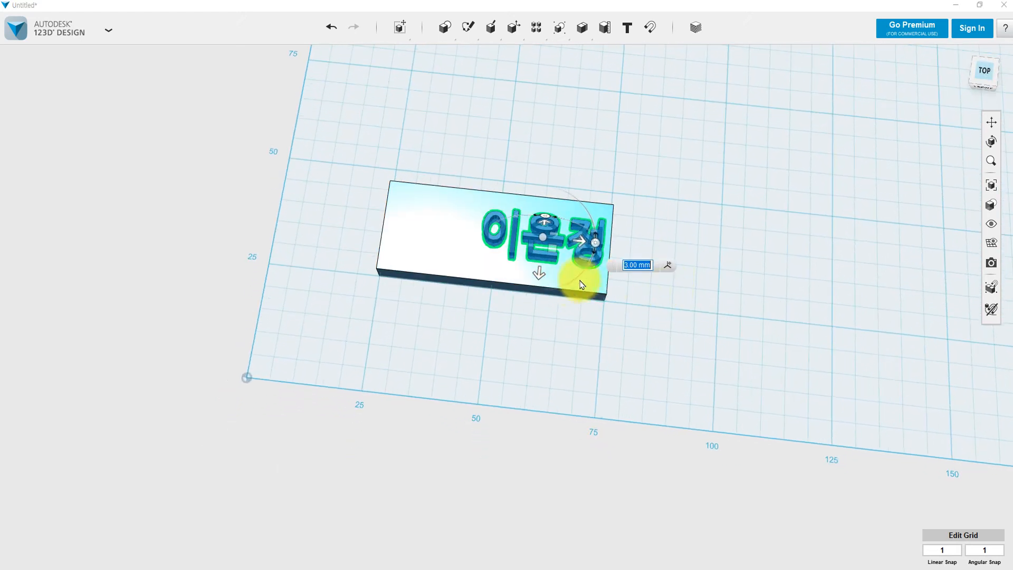
left_click_drag(541, 279, 540, 287)
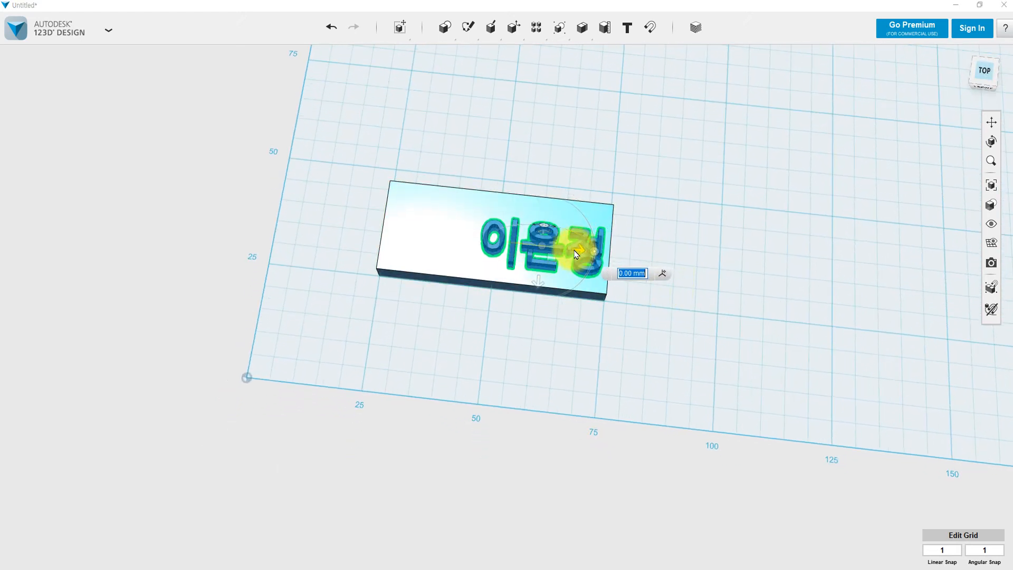
left_click_drag(589, 246, 534, 227)
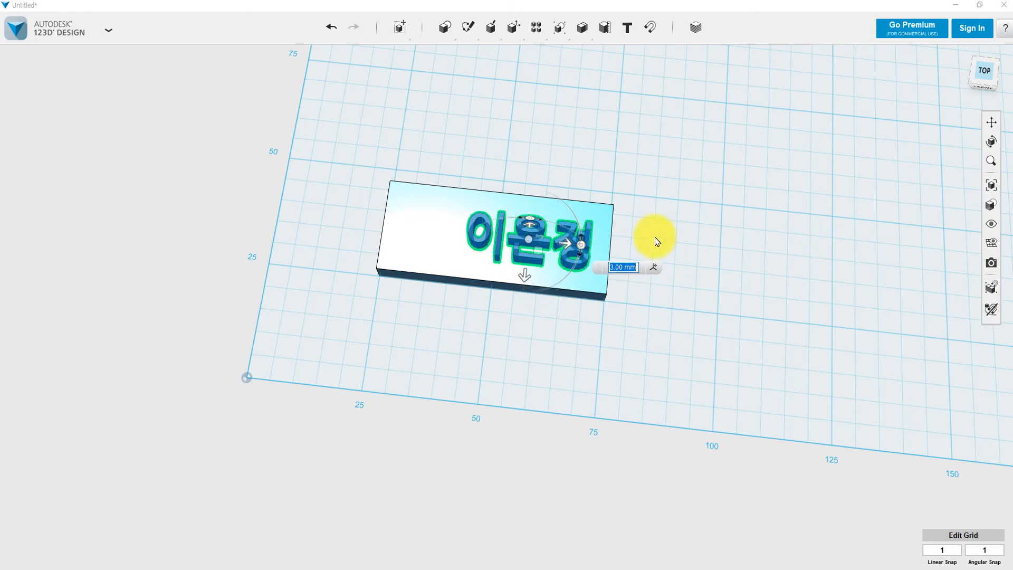
Lower the letters to 1.00 mm so they rest on the plate's top surface.
right_click_drag(664, 211, 670, 146)
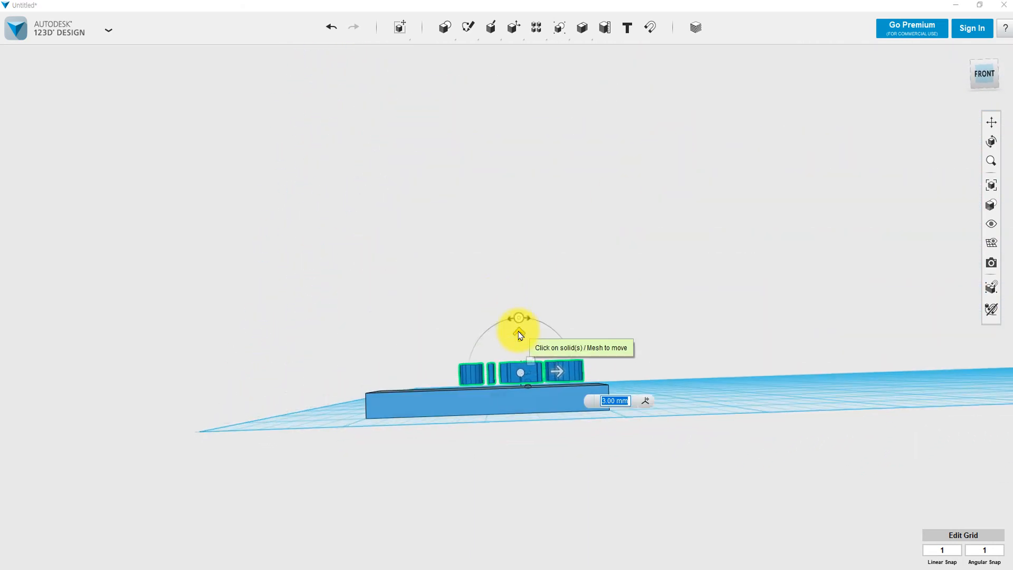
left_click_drag(518, 334, 520, 338)
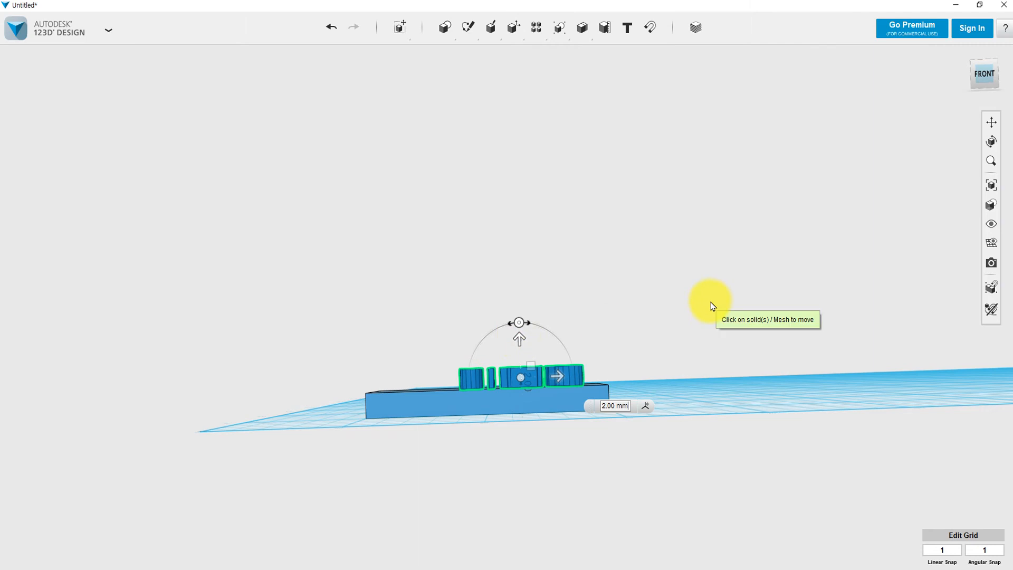
right_click_drag(712, 305, 707, 343)
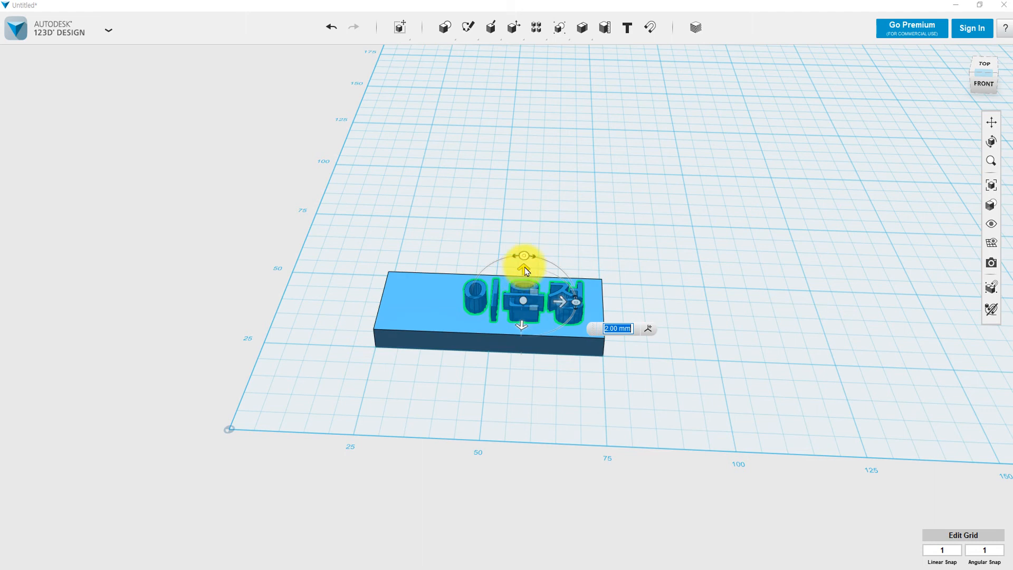
left_click_drag(526, 271, 526, 273)
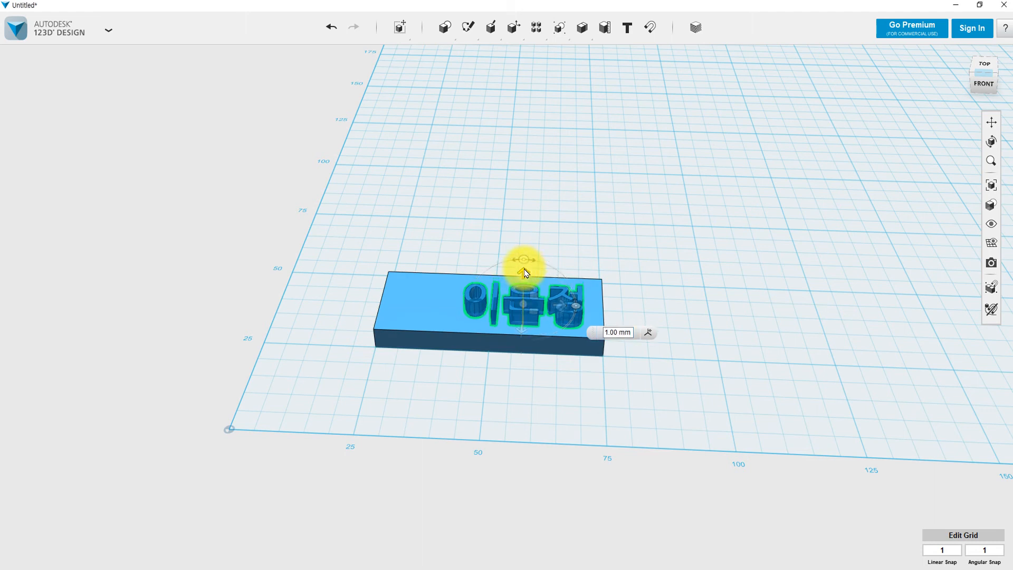
right_click_drag(623, 277, 641, 316)
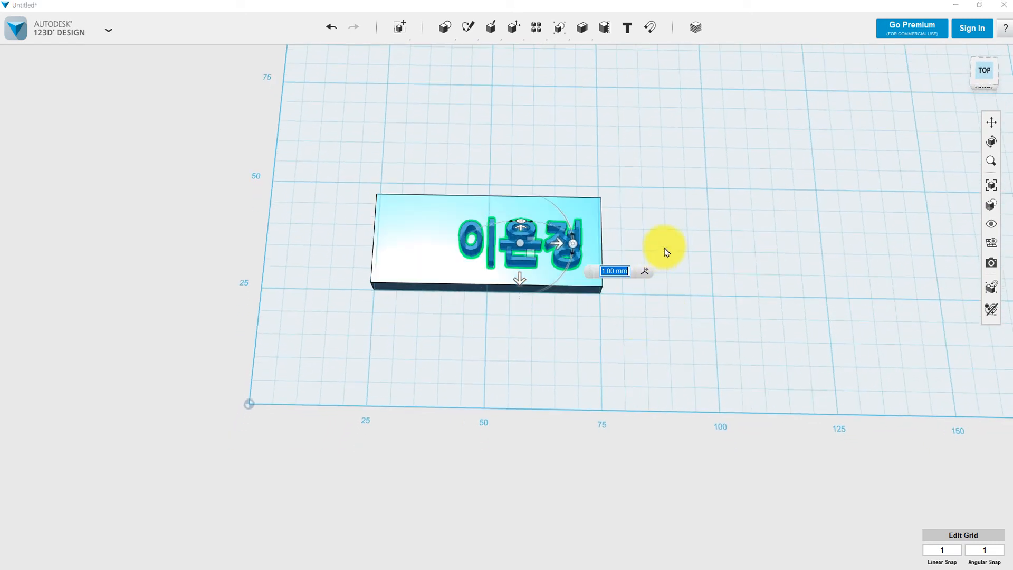
left_click(669, 212)
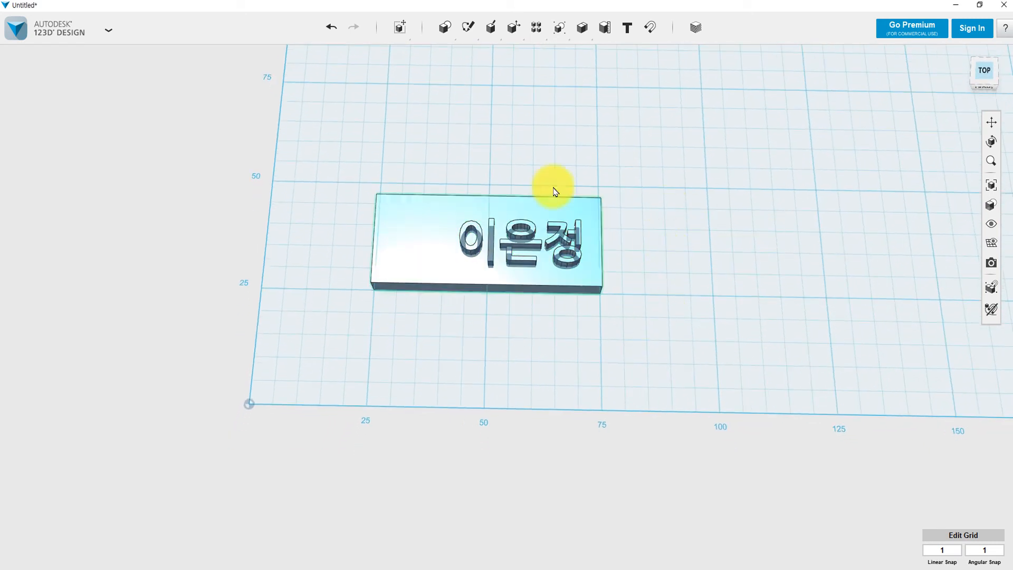
Sketch a small rectangle right of the plate, entering dimensions 15 and 2.5.
mouse_move(491, 35)
mouse_move(445, 27)
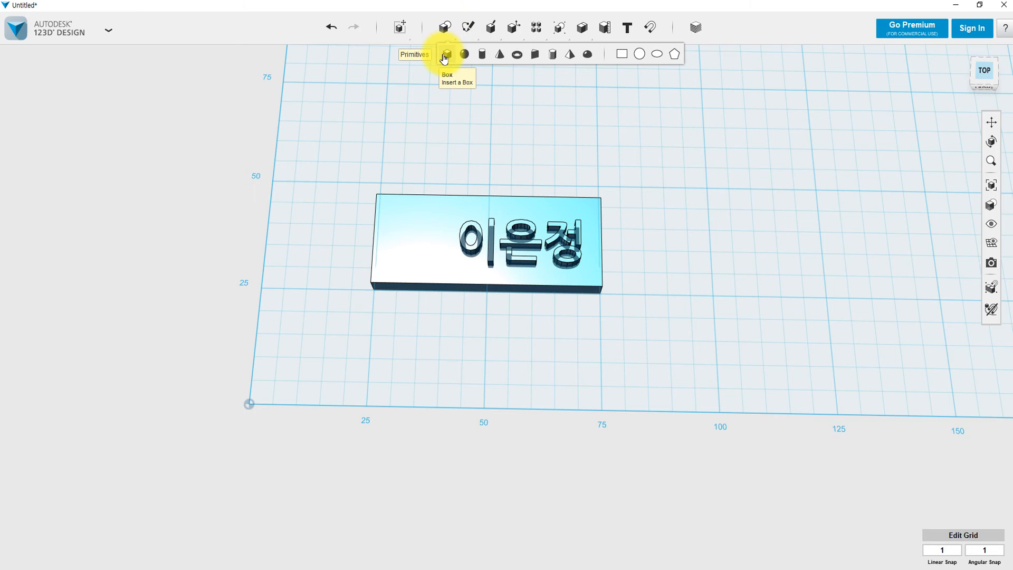
left_click(621, 55)
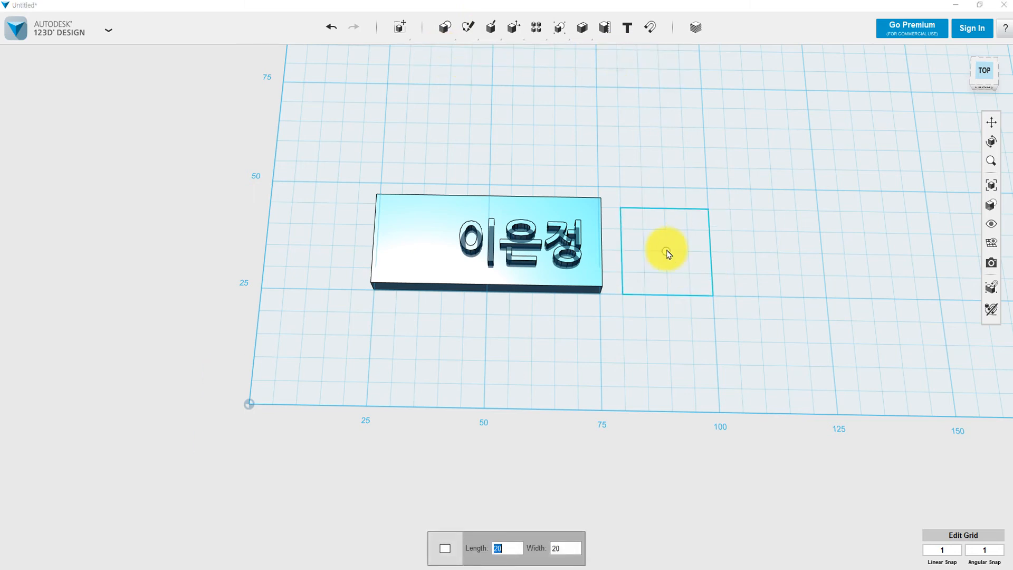
type("1")
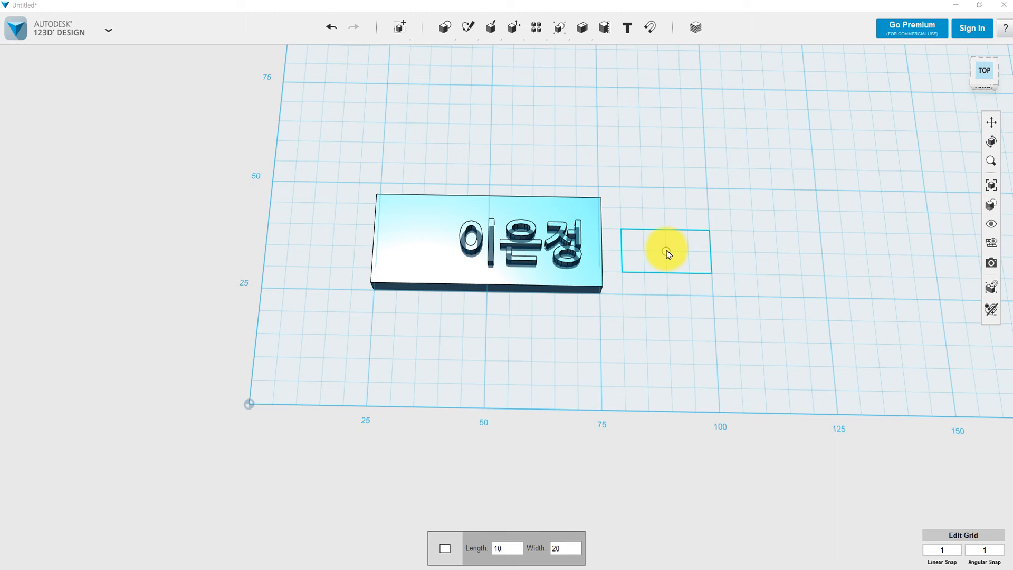
type("5")
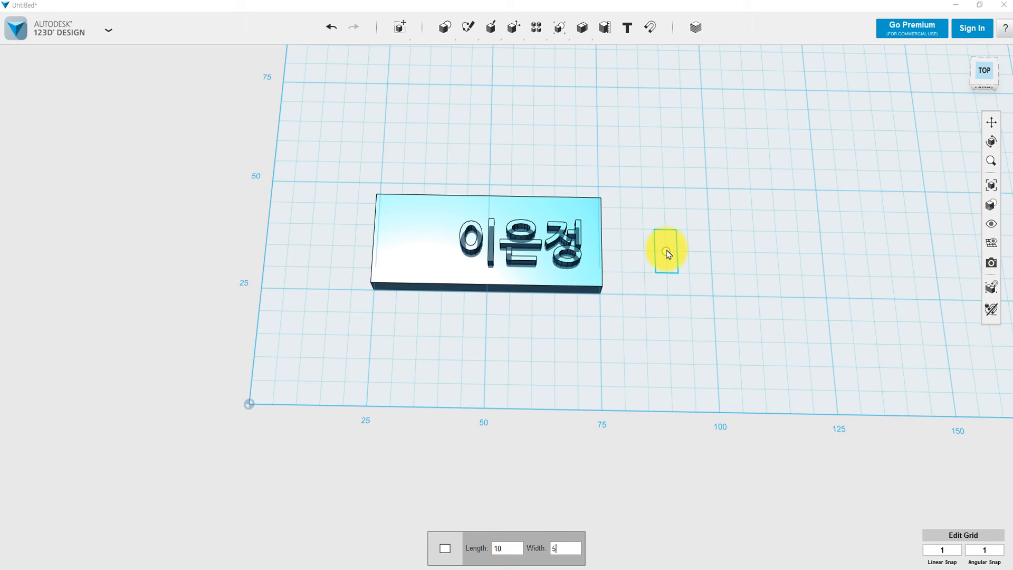
key("BackSpace")
type("2.5")
left_click(642, 248)
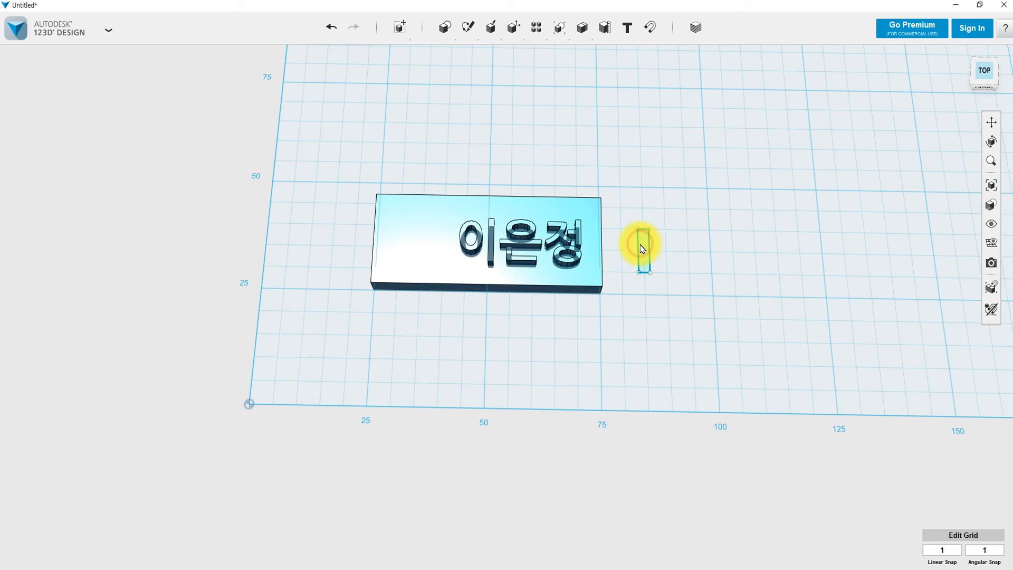
Extrude the rectangle 19.00 mm upward into a standing block and select it.
left_click(644, 248)
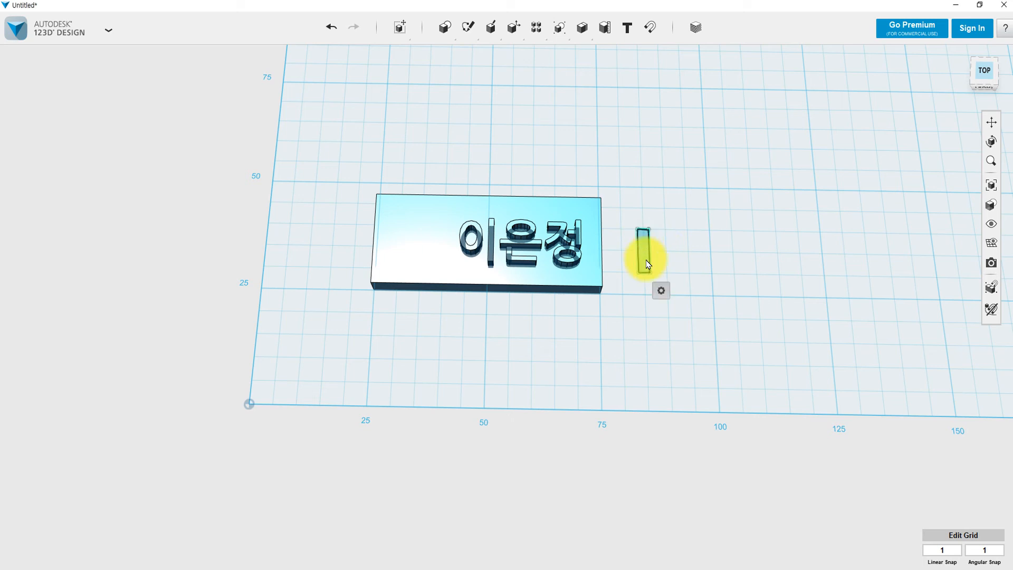
mouse_move(660, 294)
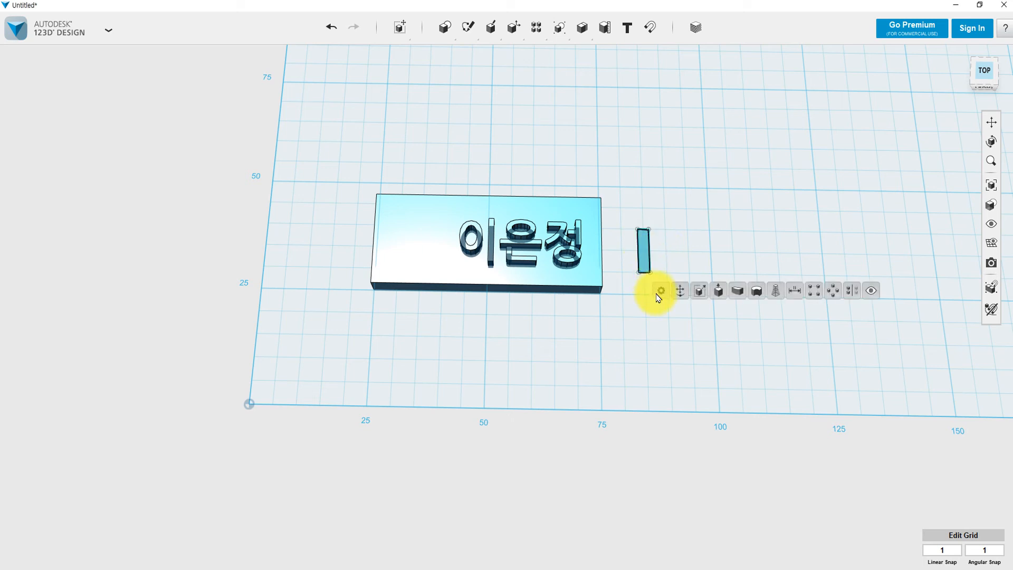
left_click(717, 292)
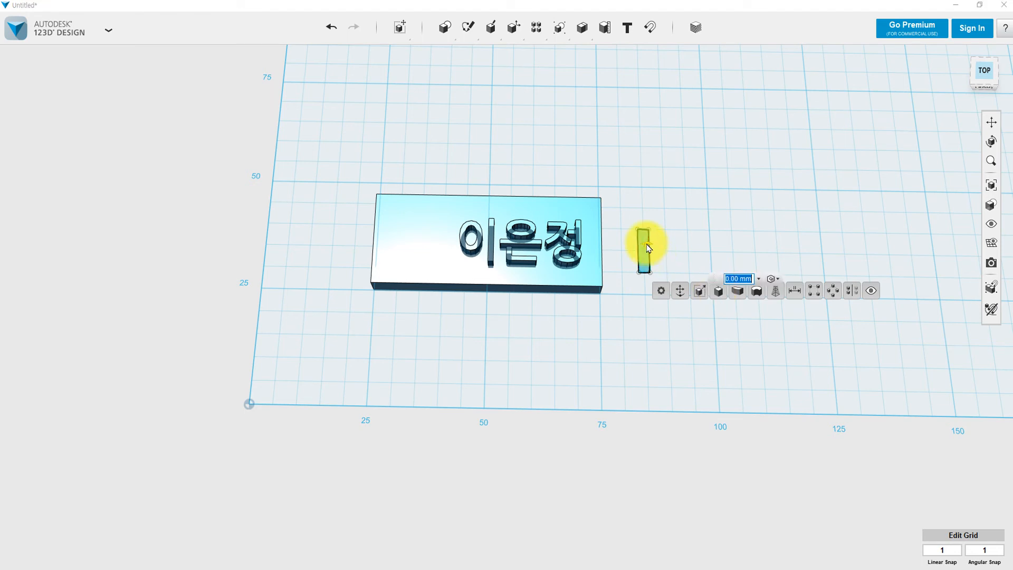
left_click_drag(646, 243, 659, 208)
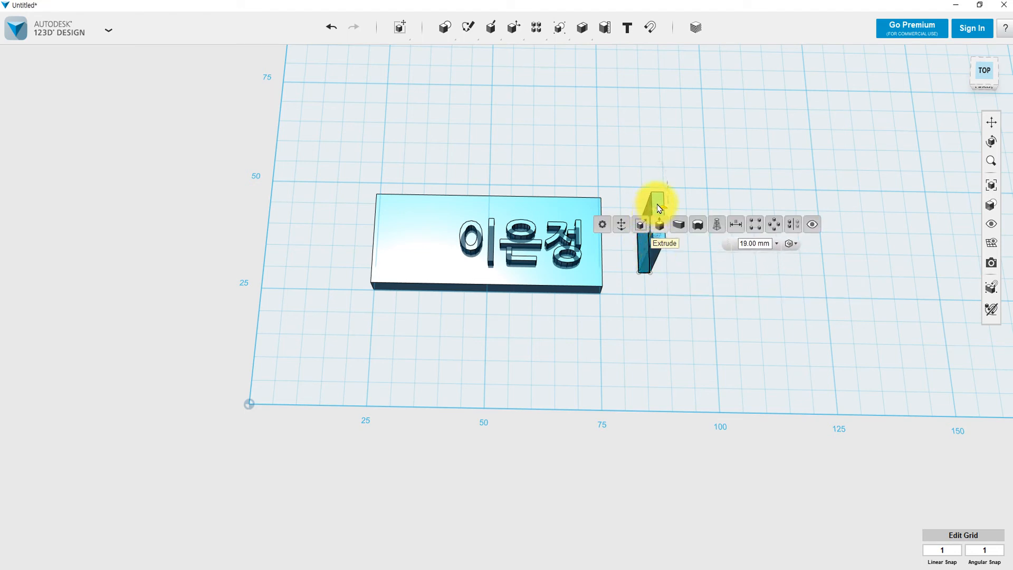
left_click(666, 274)
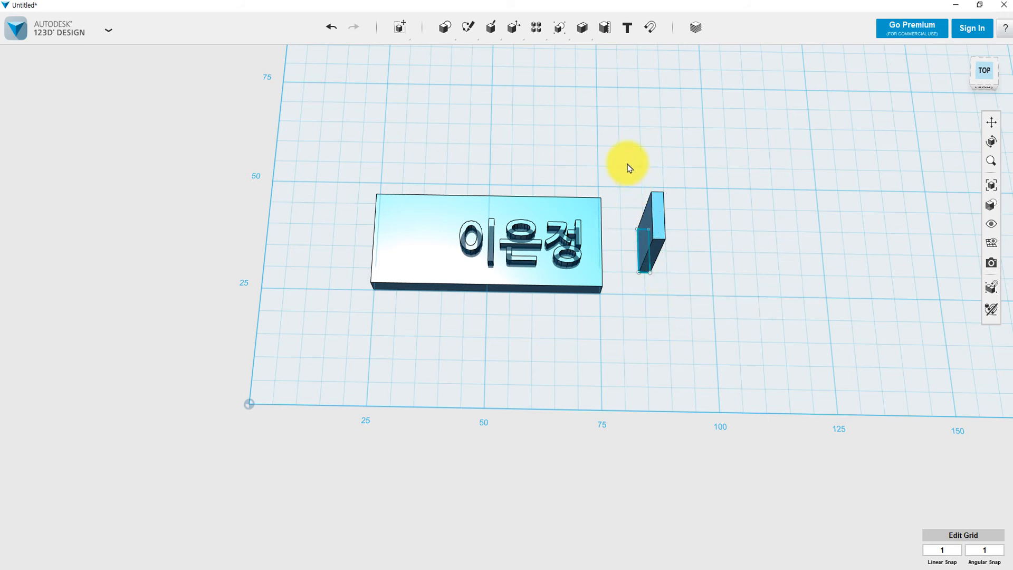
left_click_drag(623, 164, 713, 321)
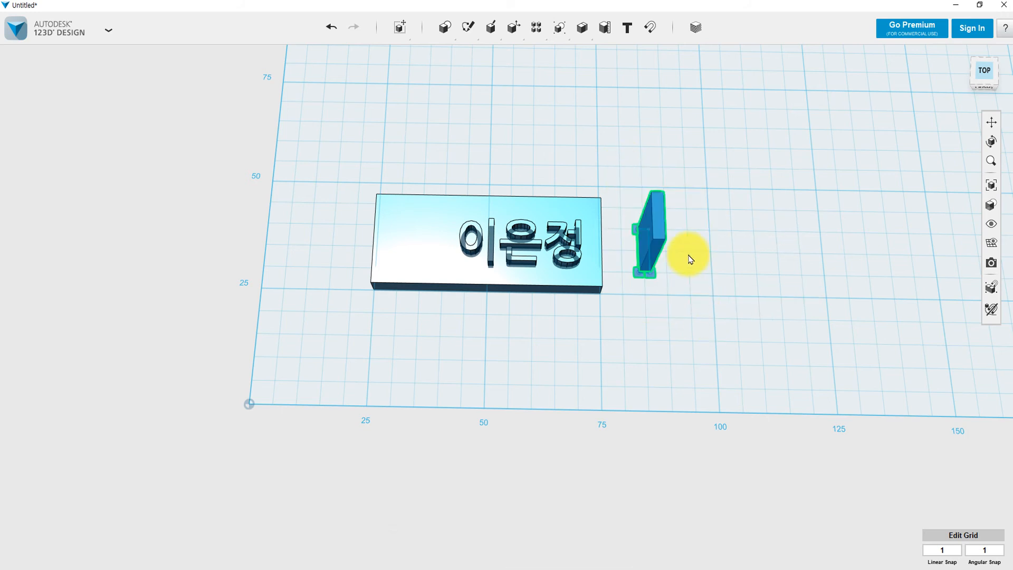
Shift the block -54 mm along X onto the plate's left end and -1 mm along Z.
left_click_drag(685, 249, 438, 243)
right_click_drag(414, 334, 397, 282)
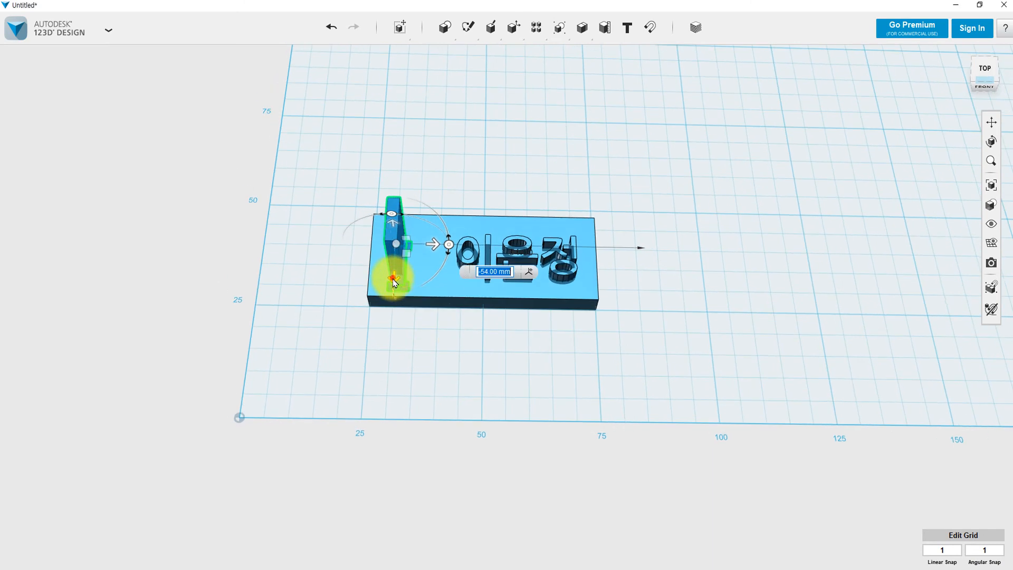
left_click(394, 280)
left_click_drag(394, 280, 404, 347)
mouse_move(404, 348)
right_mouse_down()
mouse_move(464, 355)
mouse_move(406, 344)
right_mouse_up()
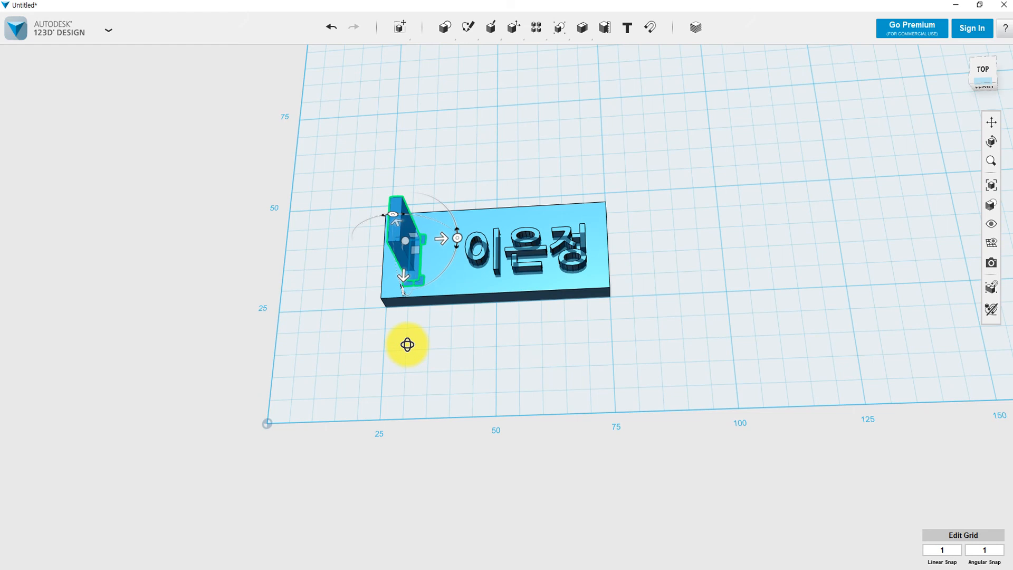
left_click(436, 151)
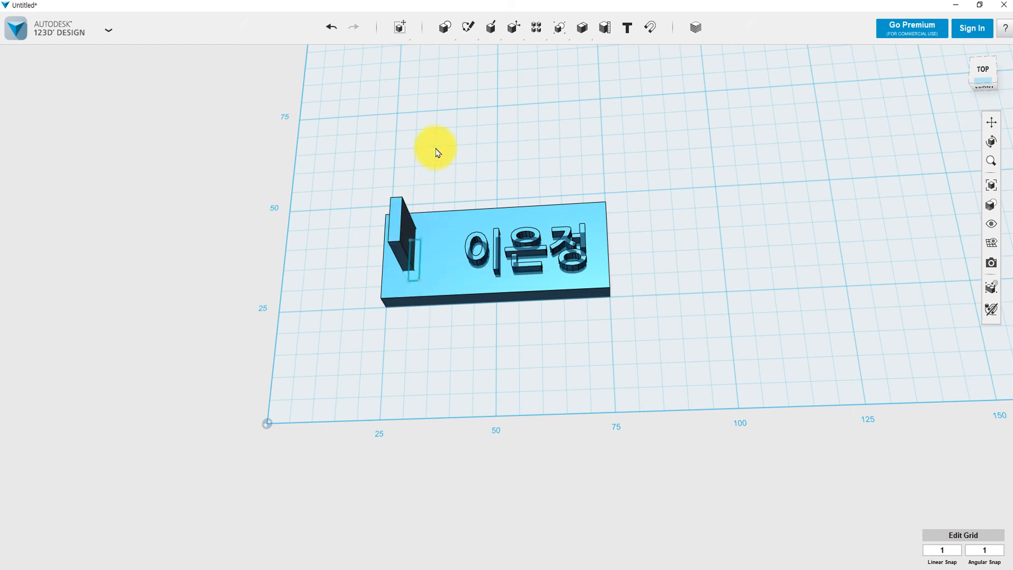
left_click(402, 232)
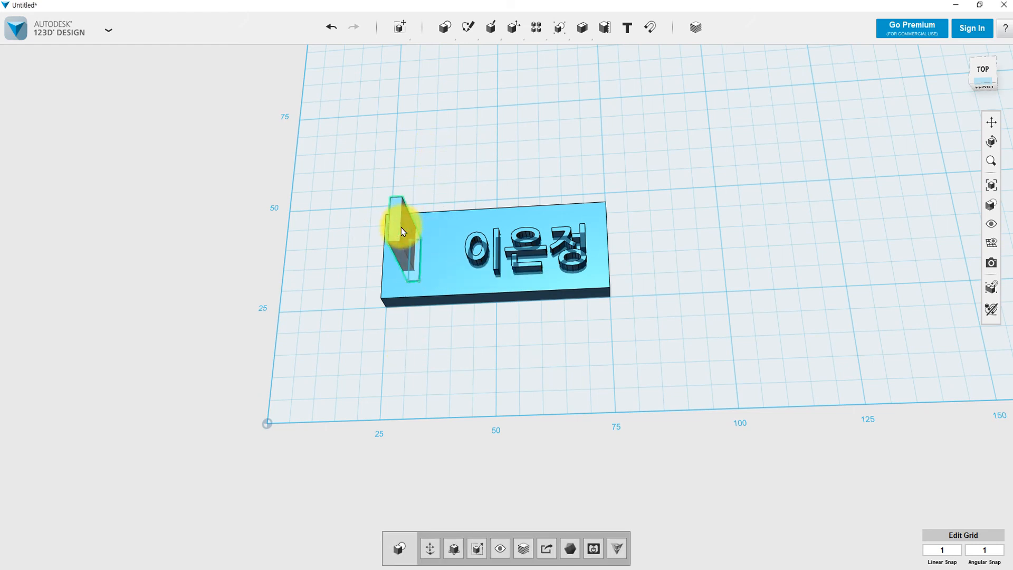
Extrude the block's top face down -50.00 mm as a cut, leaving a slot hole.
mouse_move(491, 27)
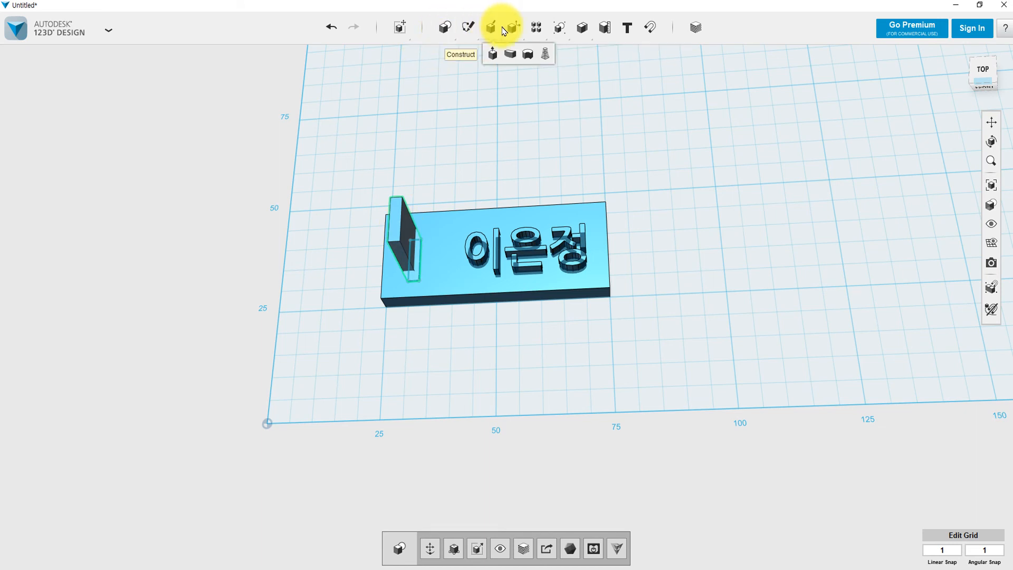
left_click(492, 63)
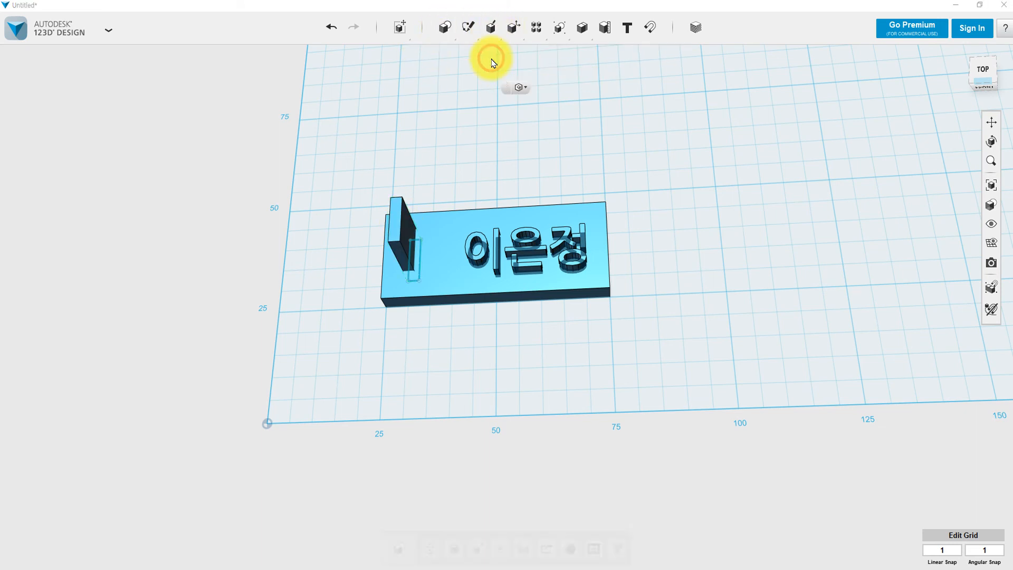
left_click(394, 215)
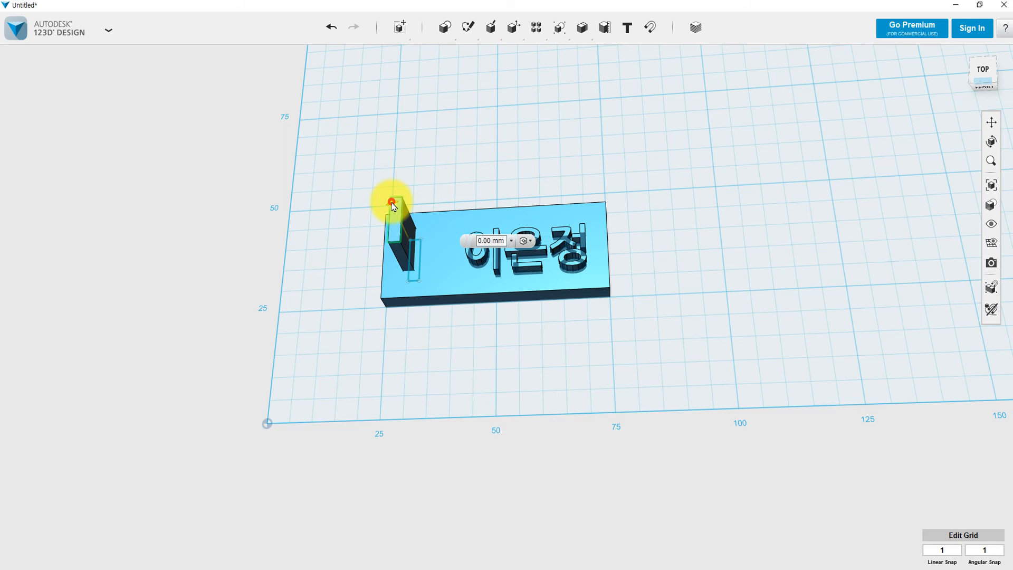
left_click_drag(394, 215, 442, 339)
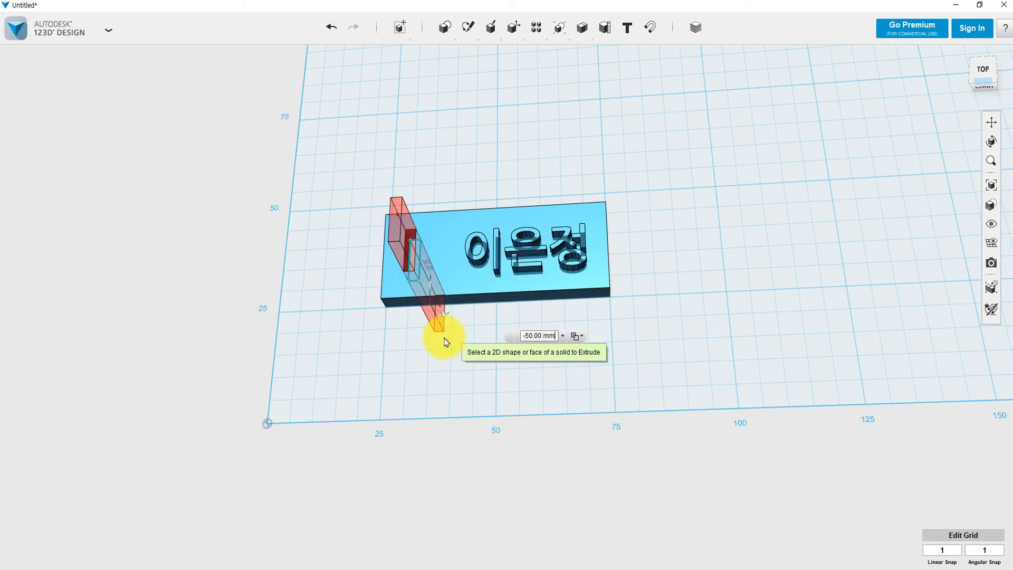
left_click(653, 206)
right_click_drag(615, 317, 539, 339)
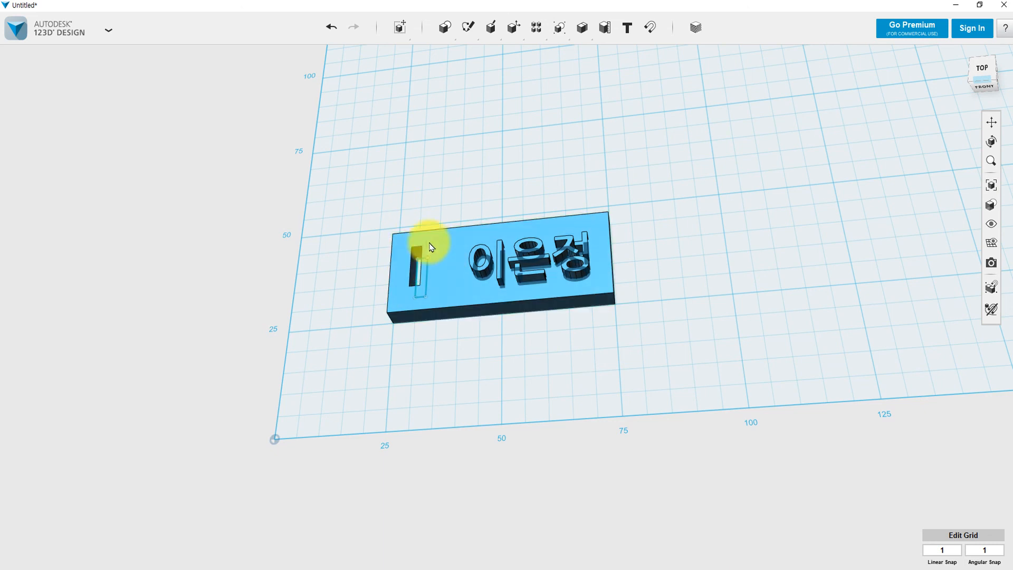
right_click_drag(654, 253, 675, 272)
Save the design to this computer as nametag_lej_ko.
left_click(109, 30)
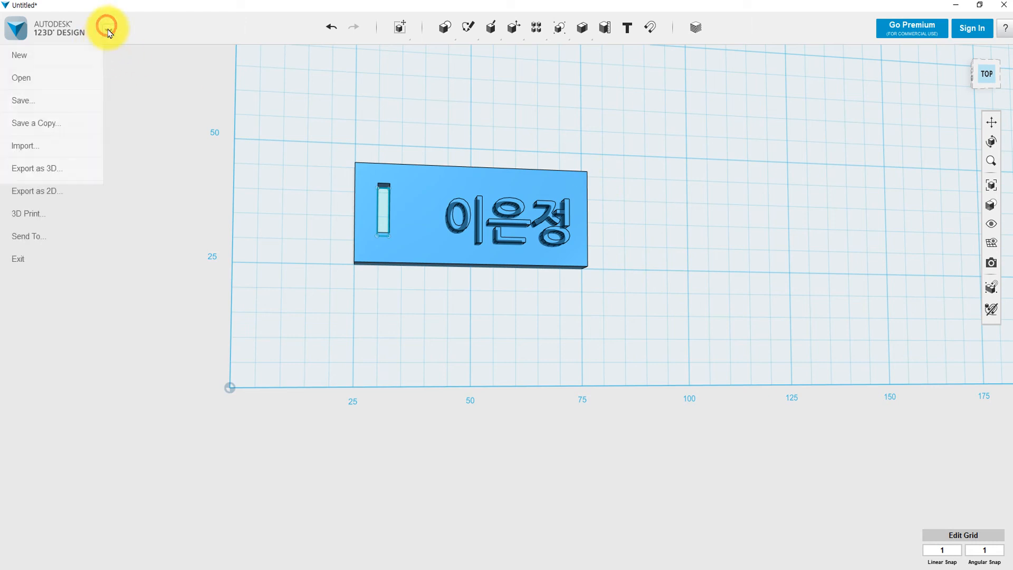
mouse_move(49, 104)
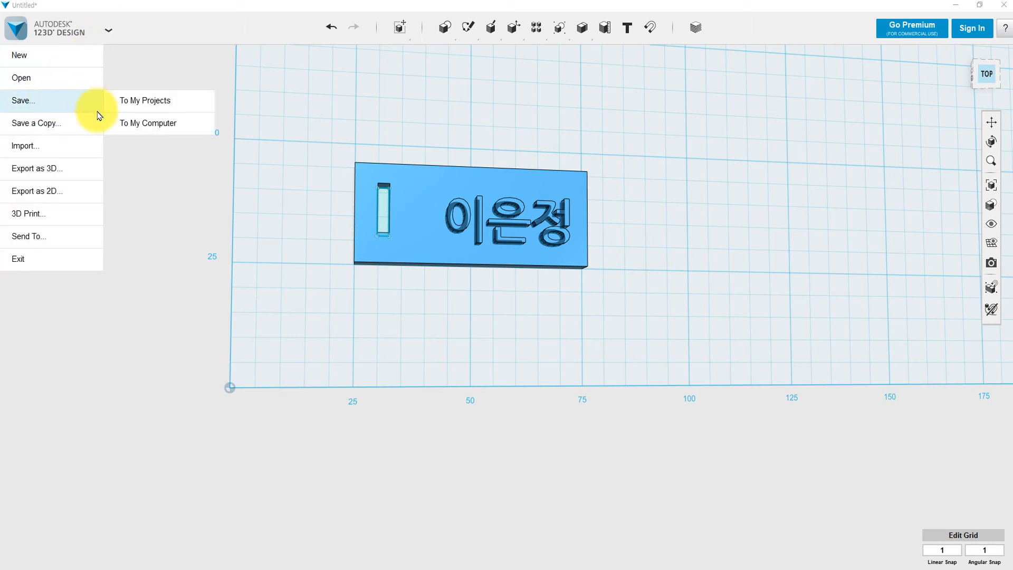
left_click(145, 125)
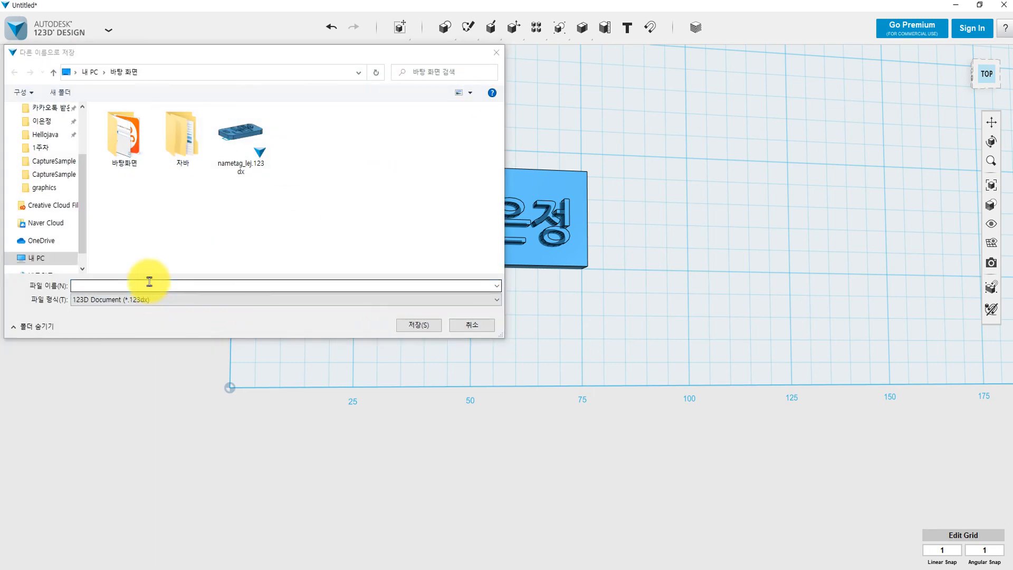
left_click(149, 281)
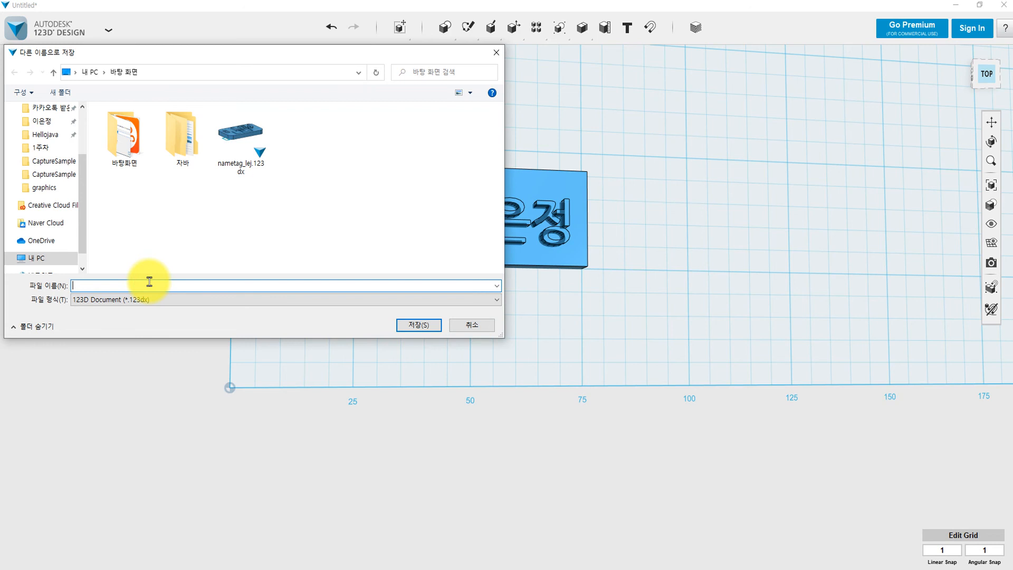
type("nametag_lej")
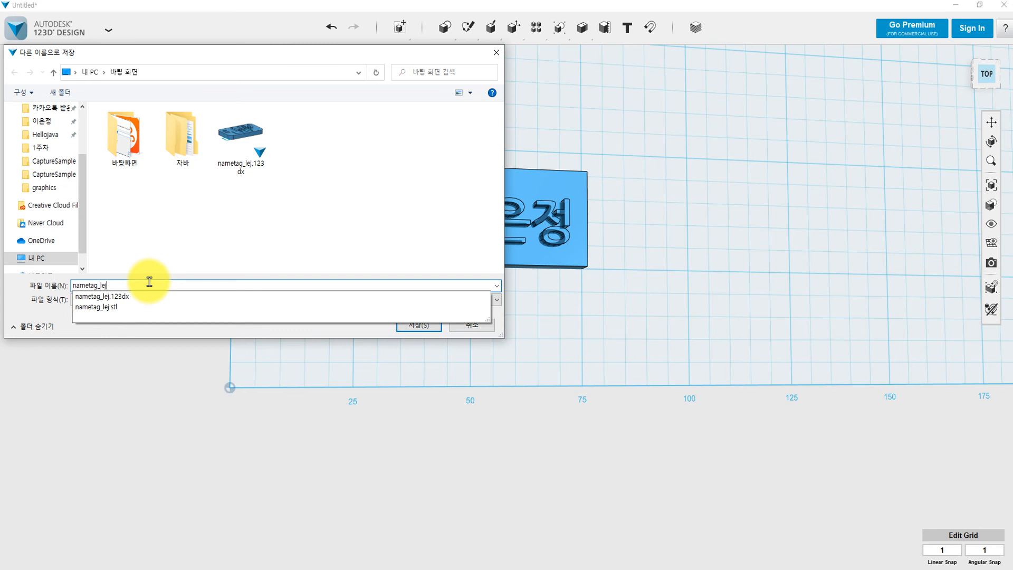
type("_ko")
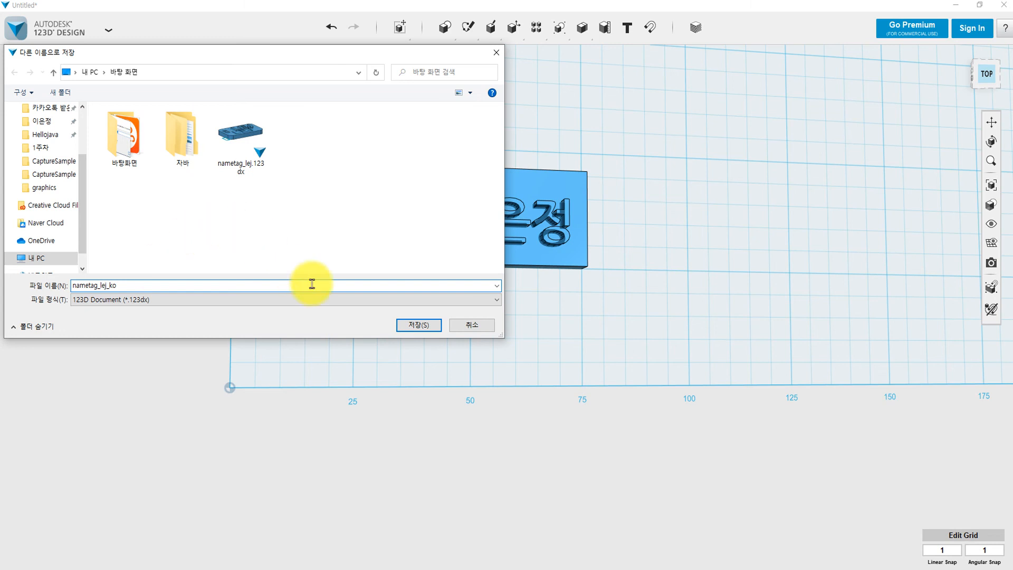
left_click(418, 324)
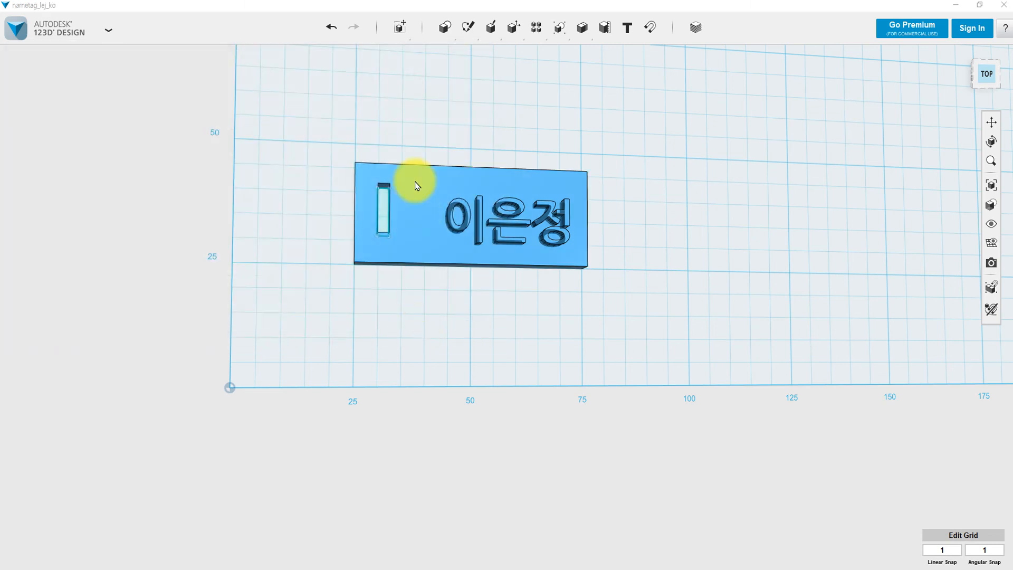
Orbit around the finished plate and show the file menu's Save submenu.
right_click_drag(575, 168, 599, 152)
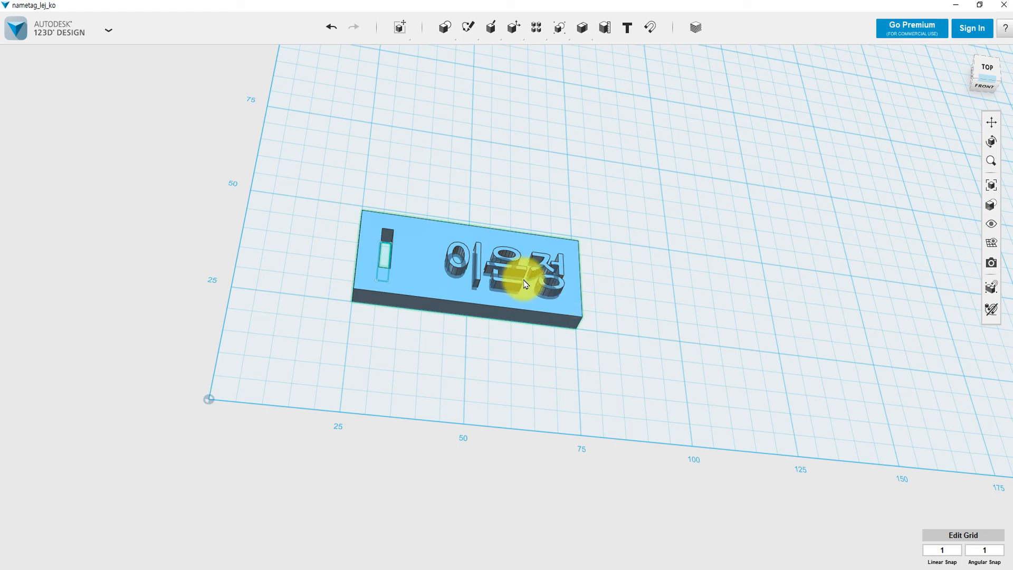
left_click(109, 30)
mouse_move(34, 102)
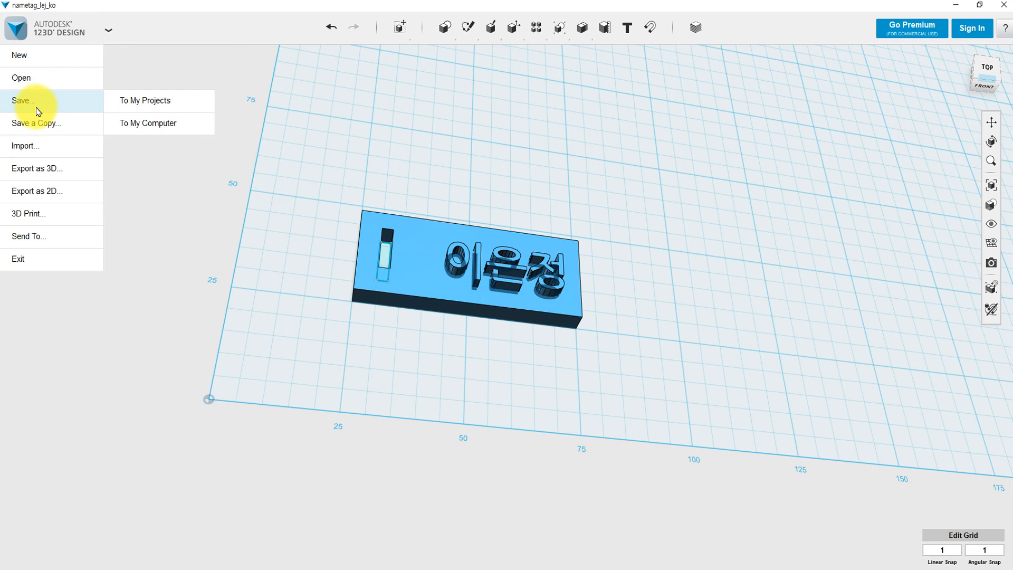
Export the plate as a single-mesh STL file named nametag_lej_ko on the desktop.
mouse_move(41, 180)
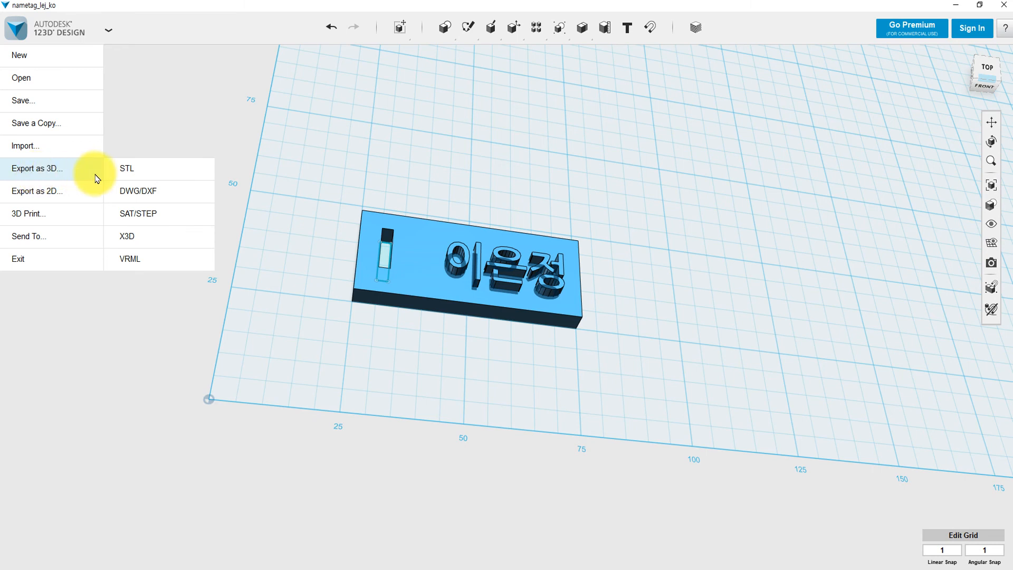
left_click(124, 178)
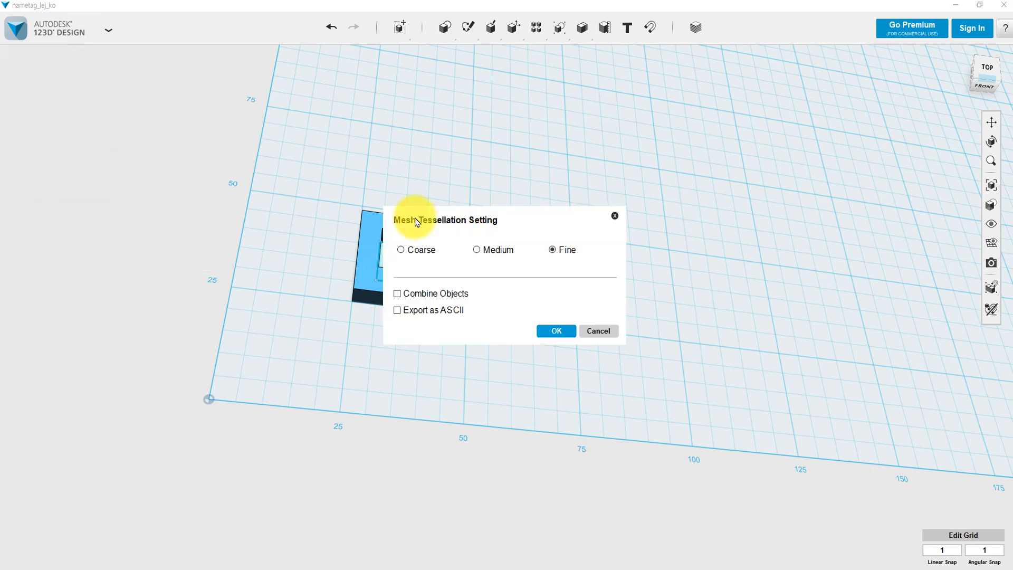
left_click(398, 294)
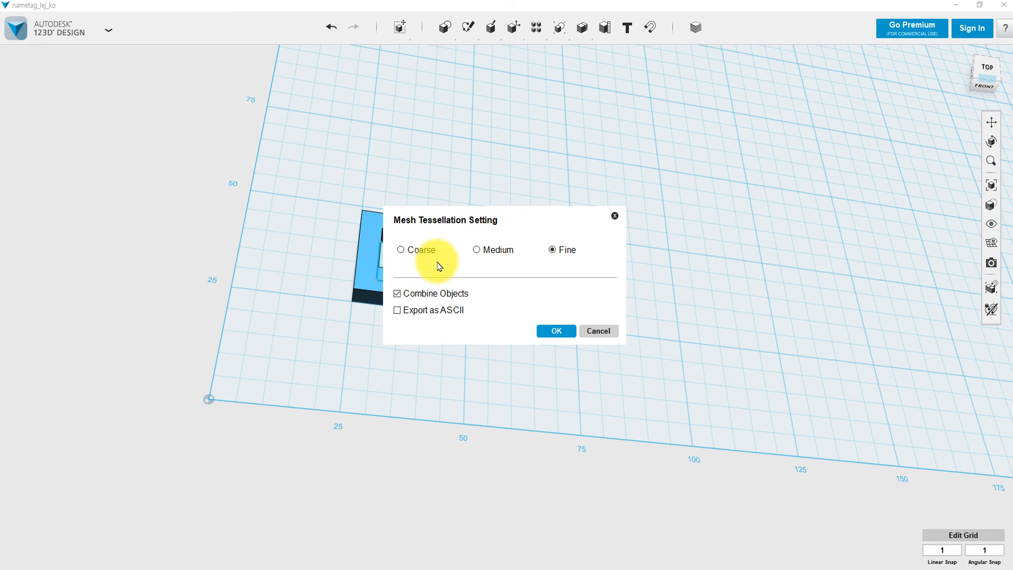
left_click(559, 331)
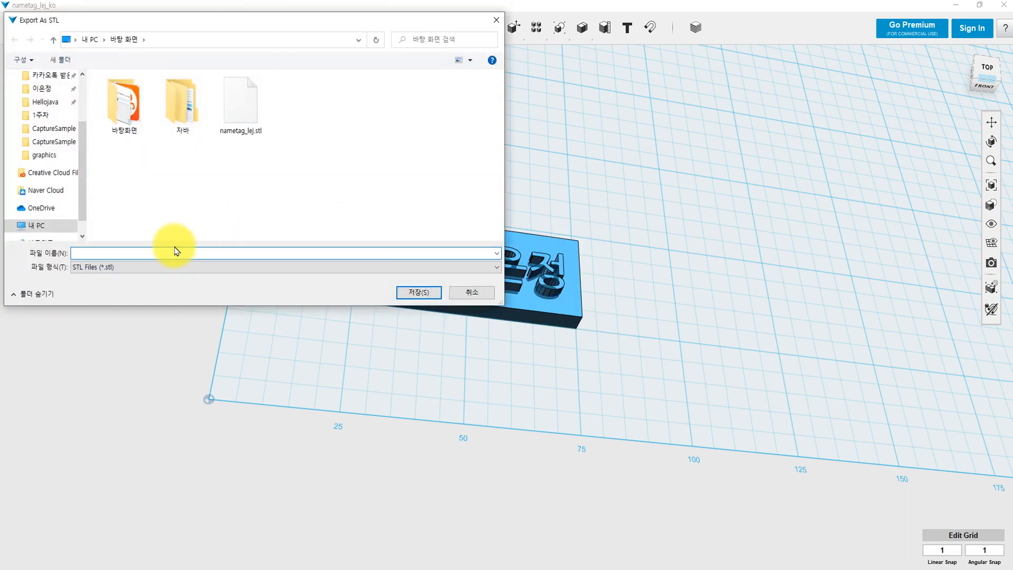
type("nametag_lej")
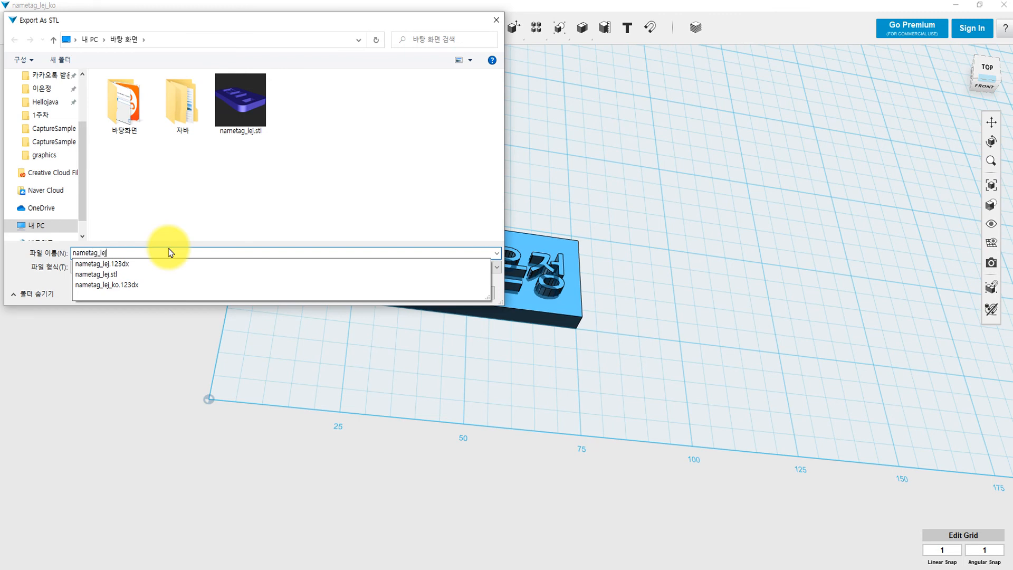
type("_ko")
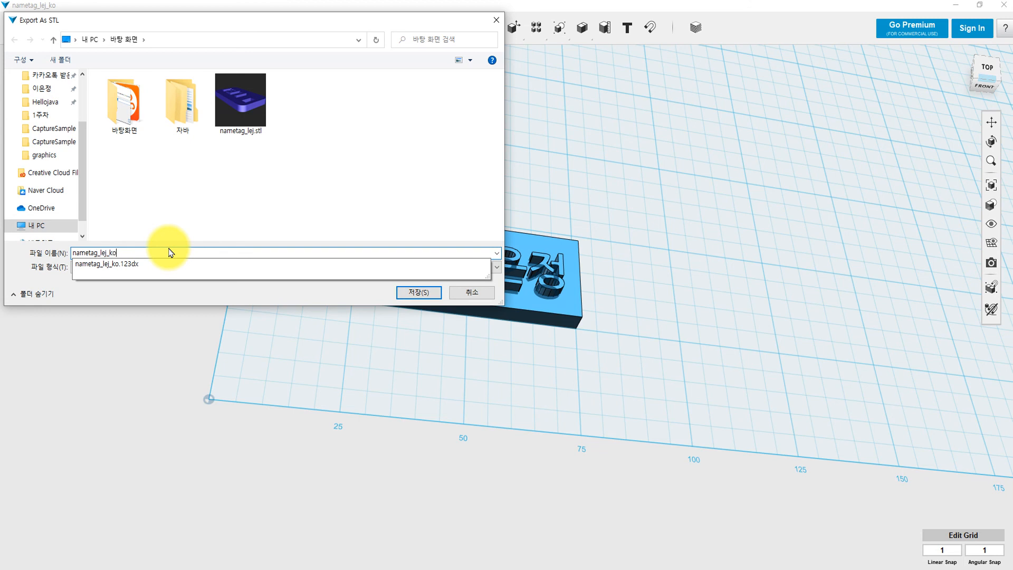
left_click(169, 215)
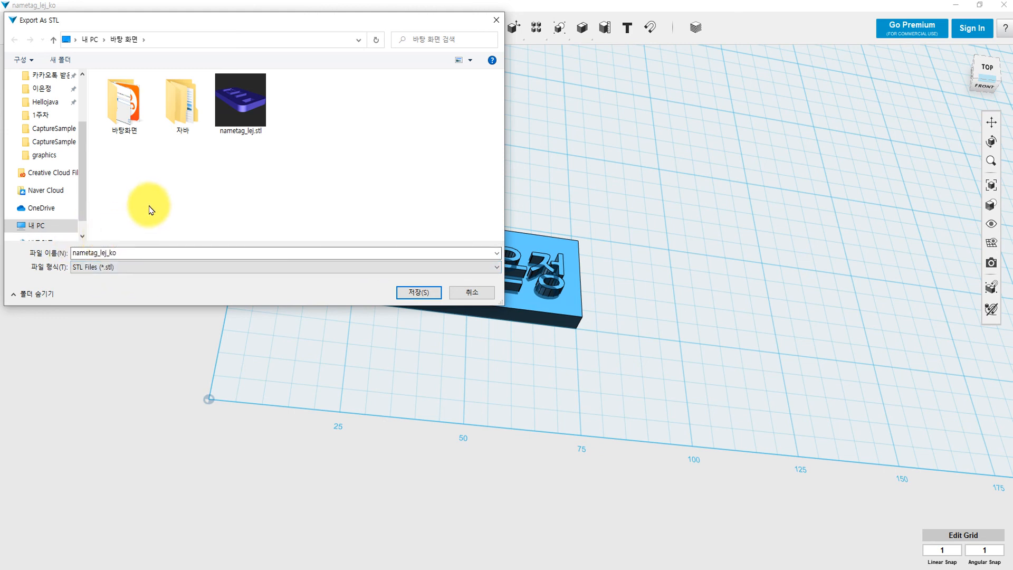
left_click(417, 292)
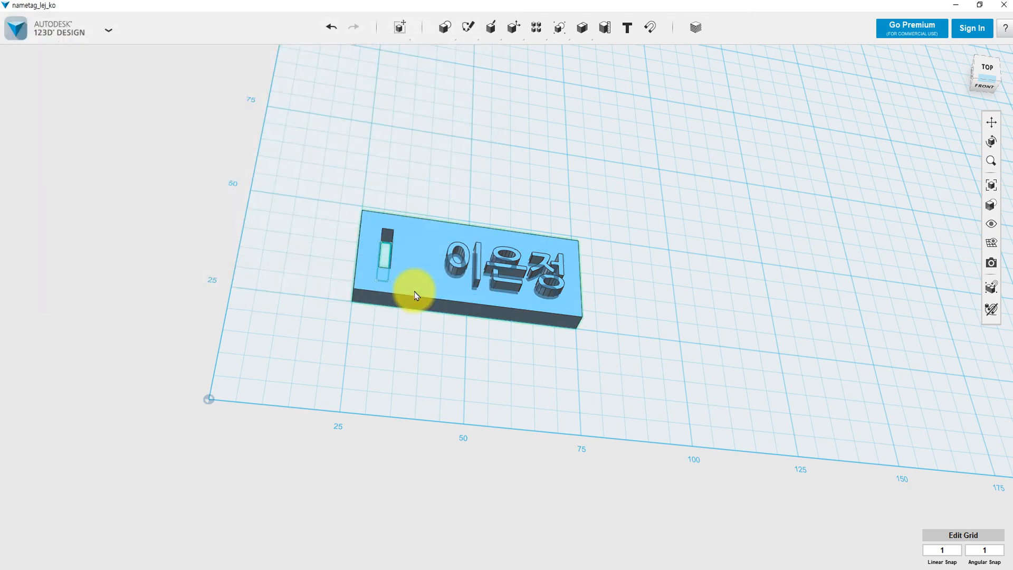
Deselect and tilt the plate, then reveal the Modify tools flyout.
left_click(639, 251)
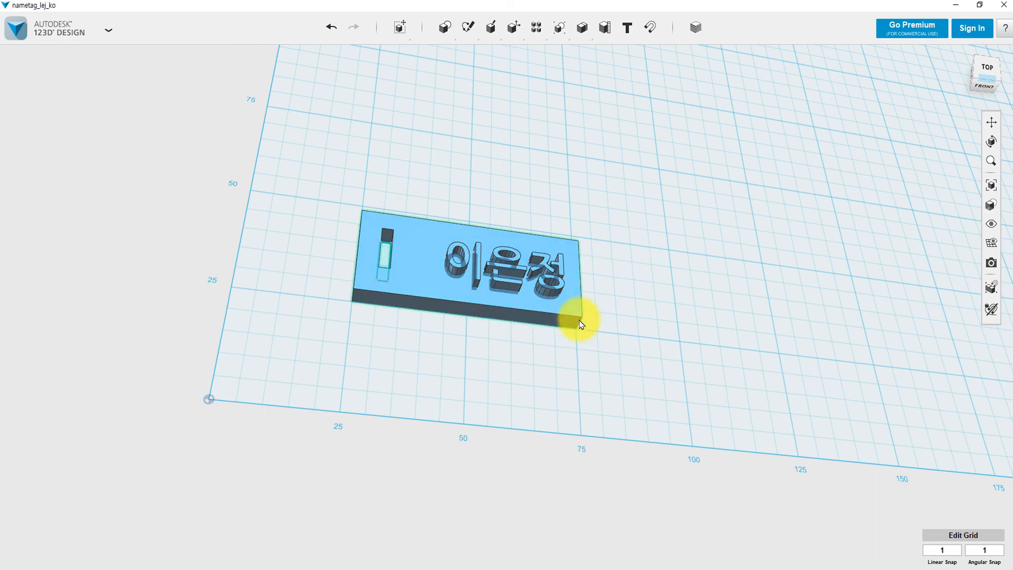
mouse_move(629, 295)
right_mouse_down()
mouse_move(624, 267)
mouse_move(632, 299)
right_mouse_up()
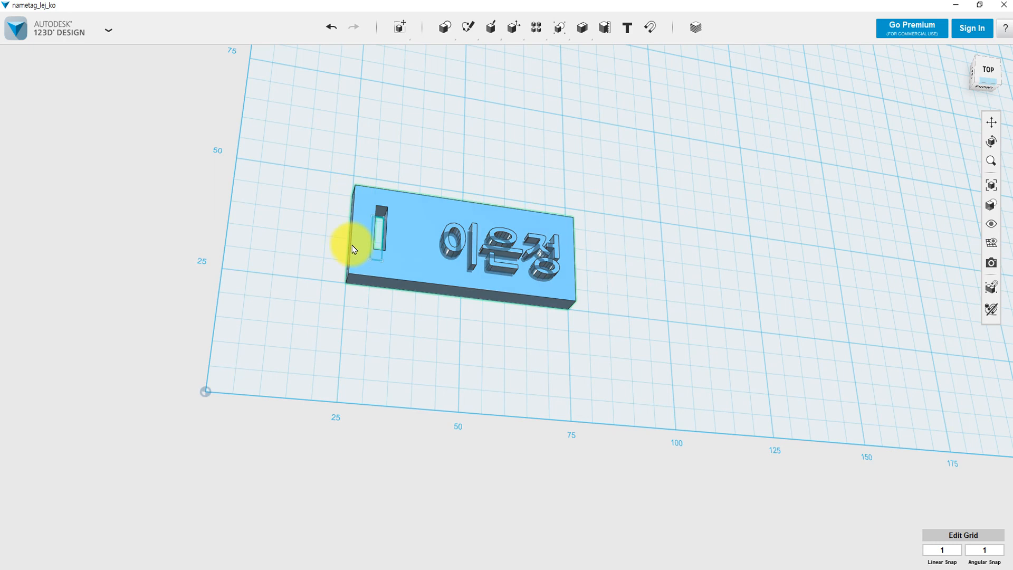
mouse_move(476, 16)
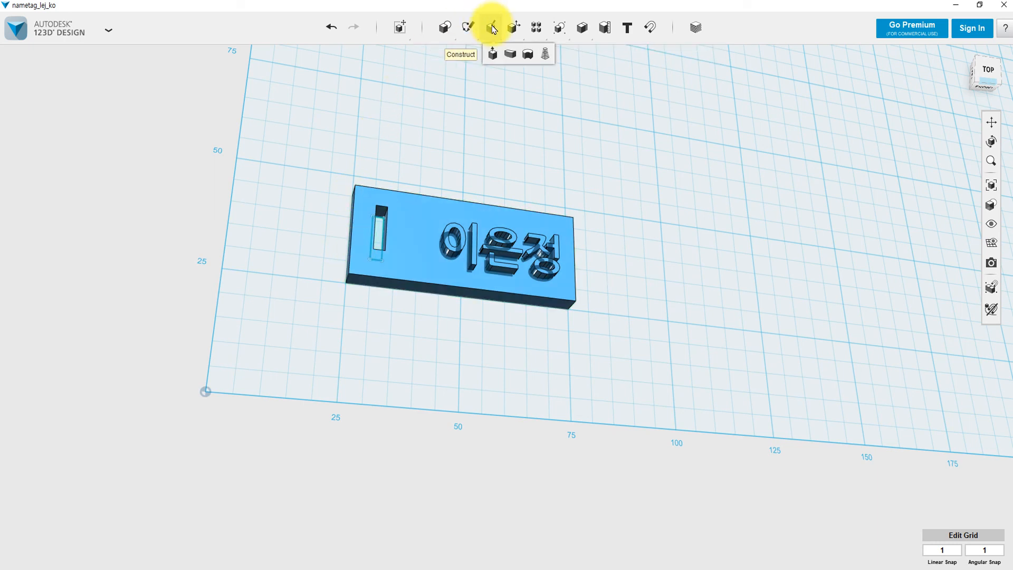
mouse_move(518, 30)
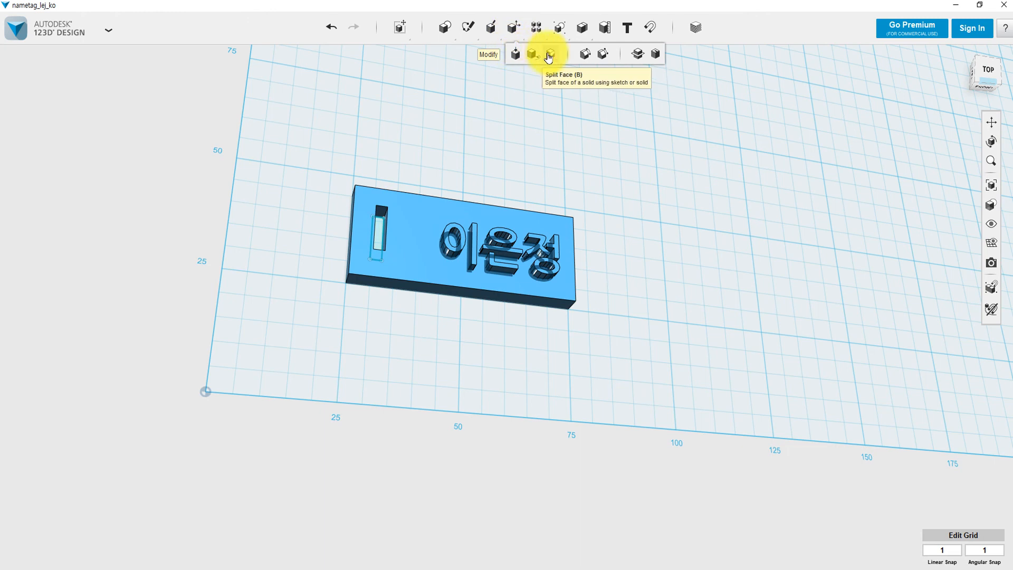
Fillet the plate's left, top-left, long top and long bottom edges with radius 2.
left_click(586, 57)
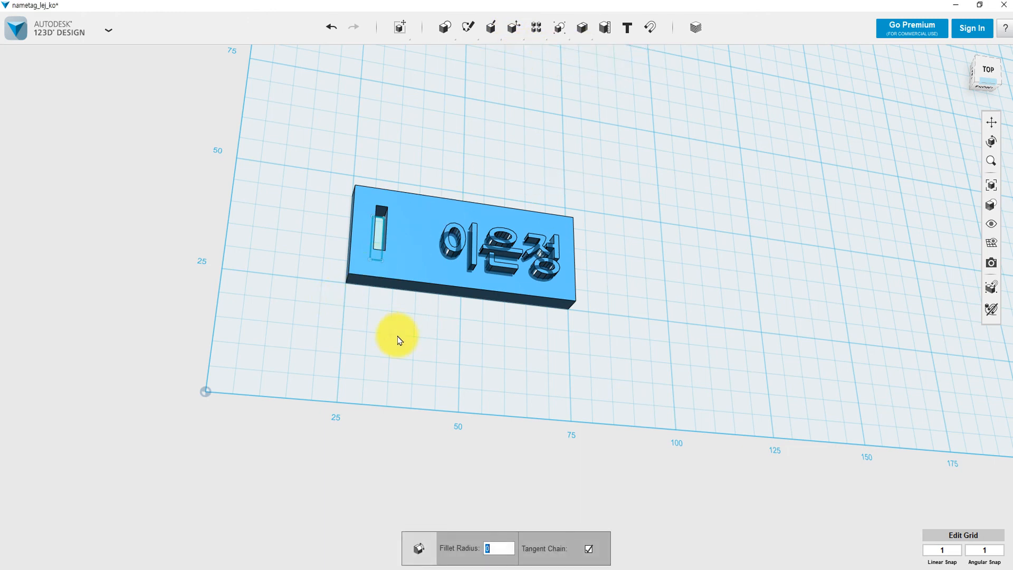
right_click_drag(398, 337, 390, 305)
left_click(339, 288)
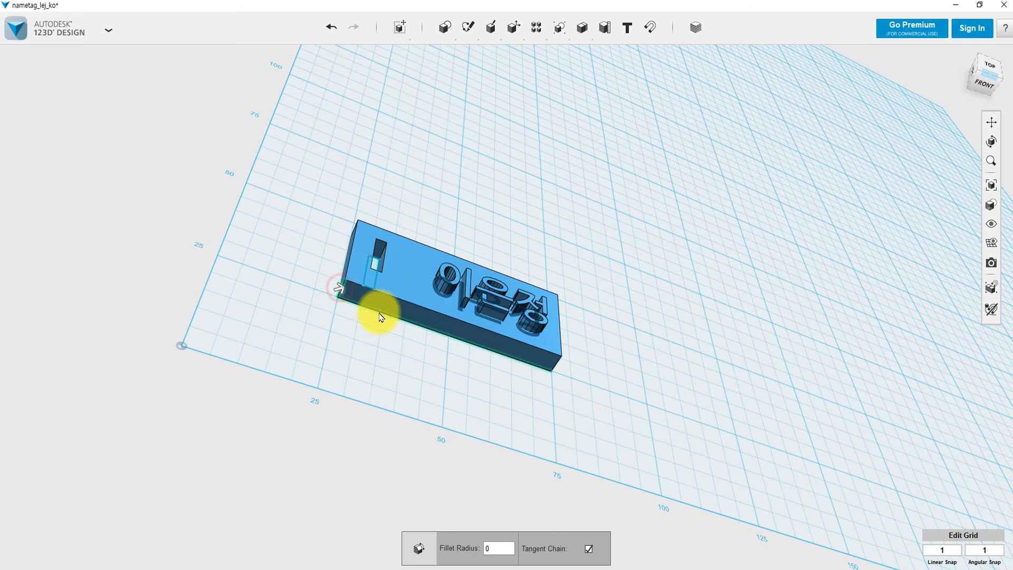
right_click_drag(579, 366, 518, 398)
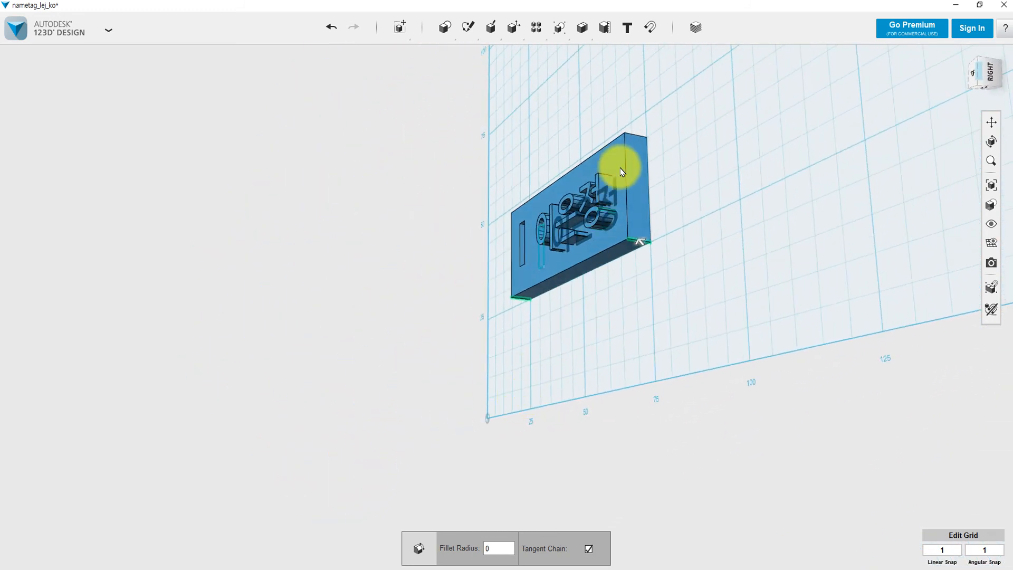
right_click_drag(637, 140, 705, 183)
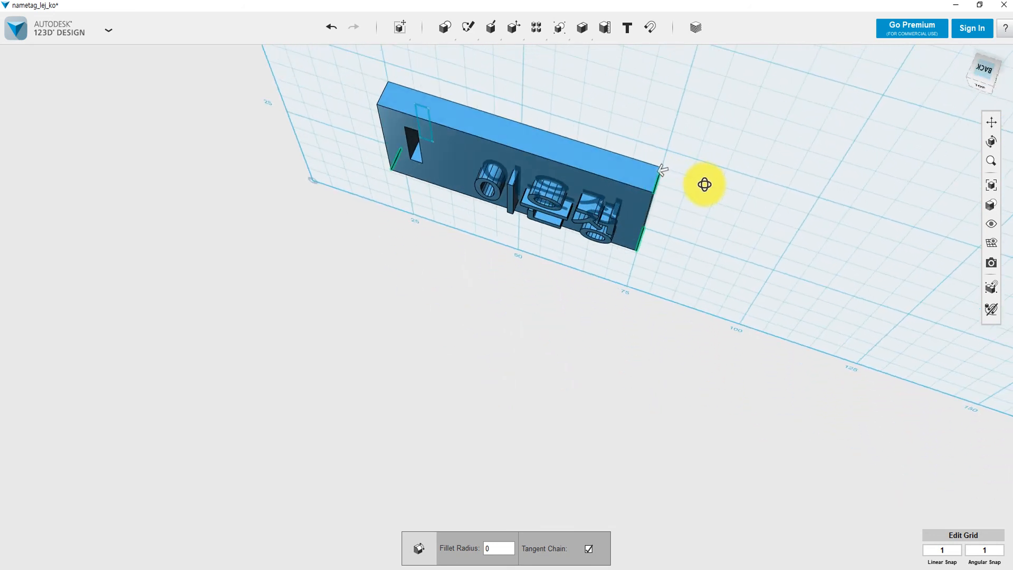
left_click(380, 95)
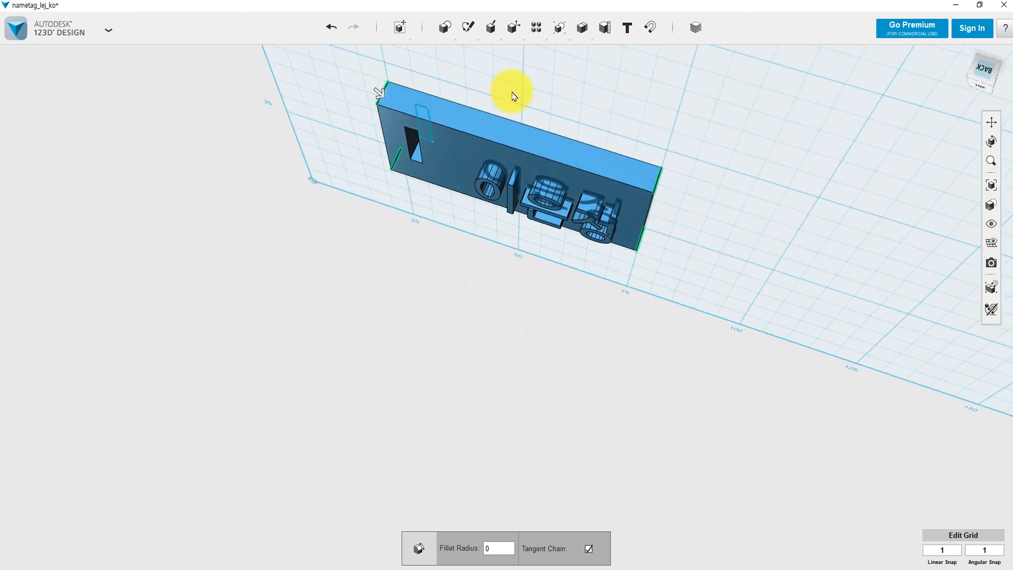
right_click_drag(597, 117, 604, 62)
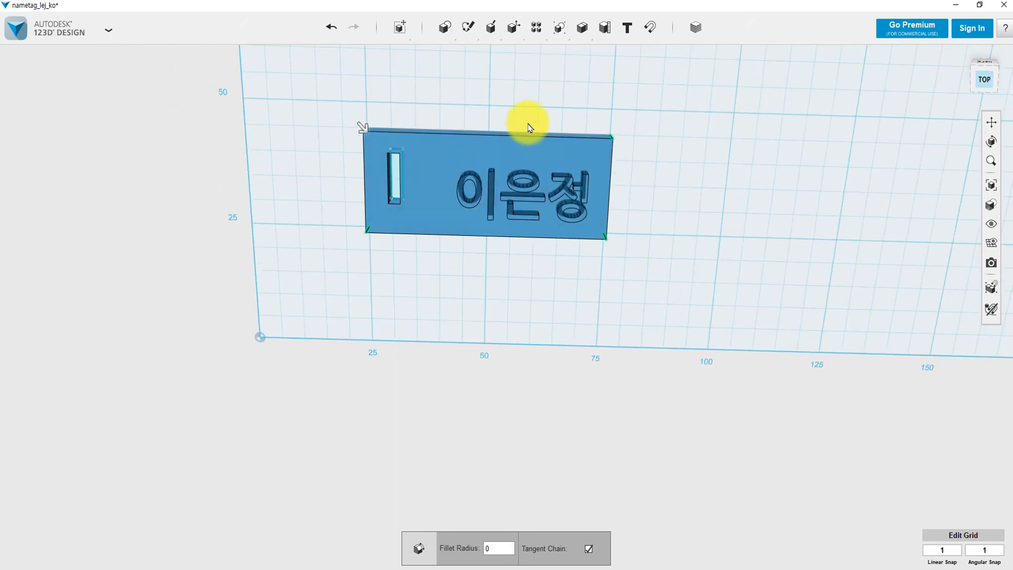
left_click(506, 134)
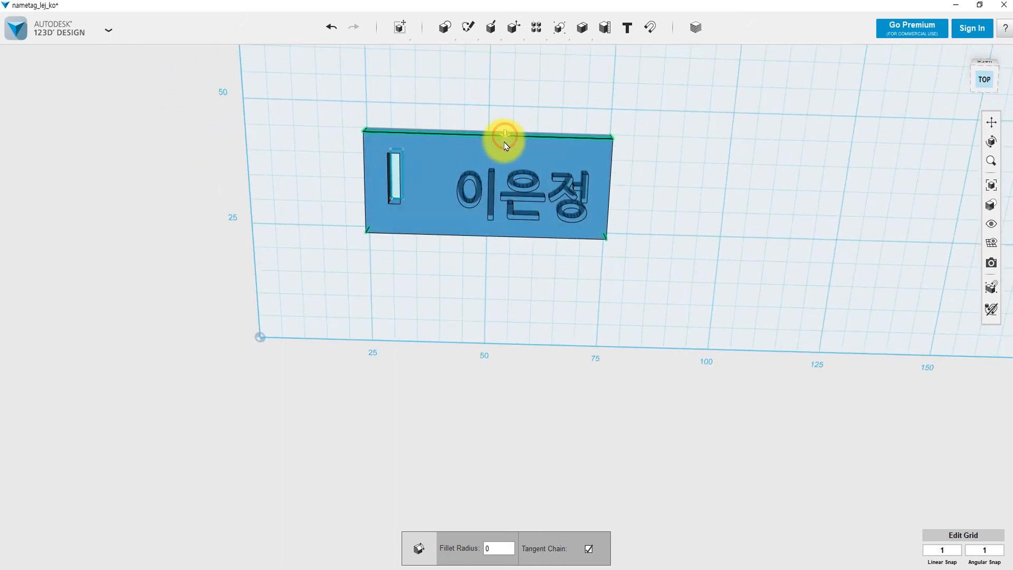
left_click(473, 236)
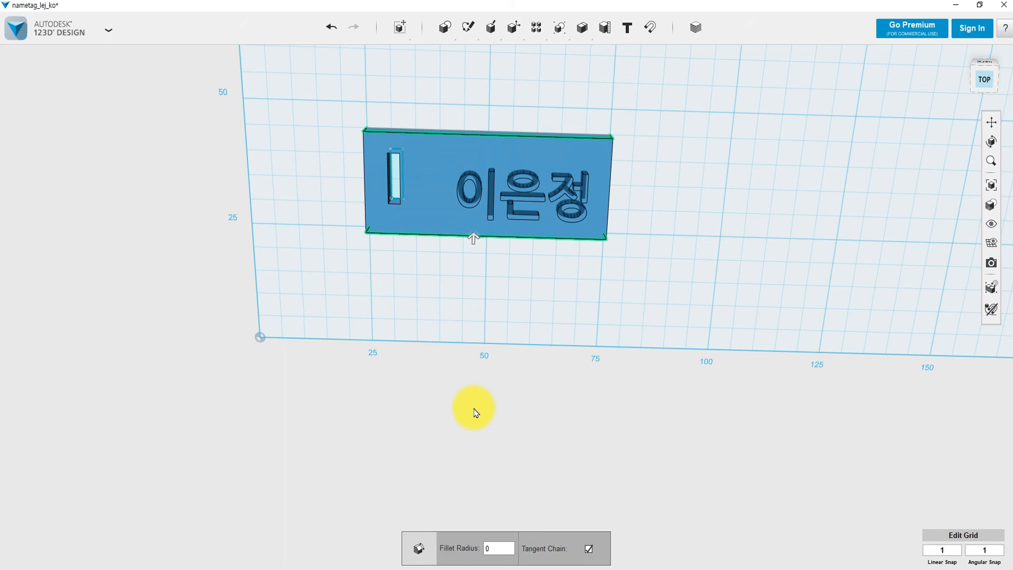
left_click(497, 549)
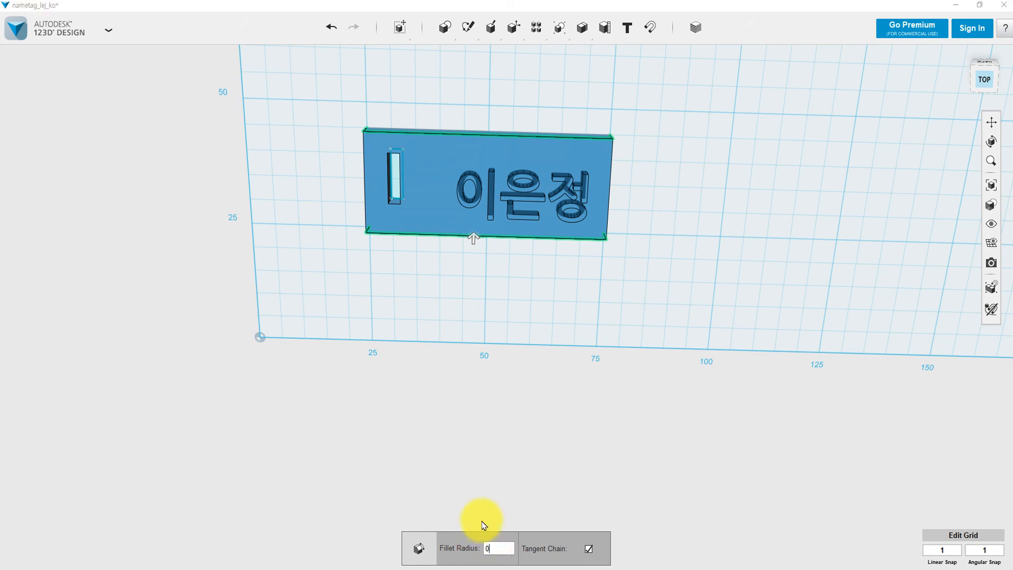
type("2")
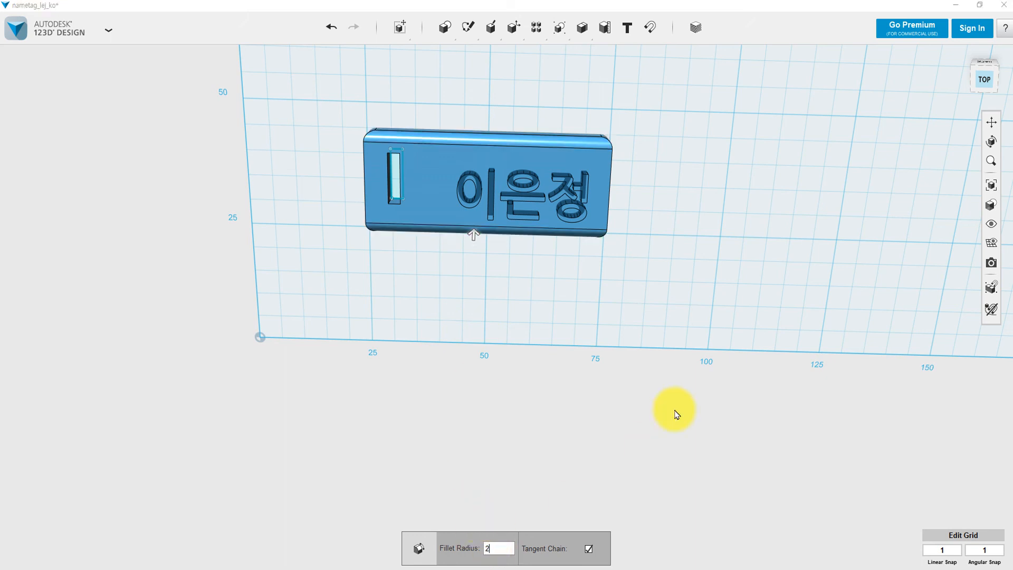
right_click_drag(658, 155, 676, 210)
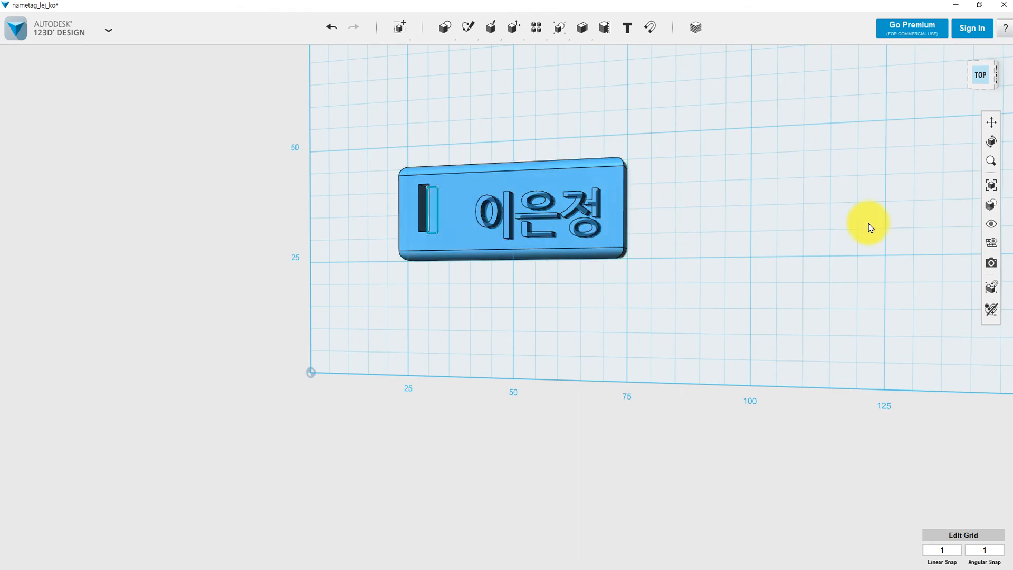
Show sketches and solids, then hide sketches so the leftover outline beside the slot disappears.
mouse_move(987, 227)
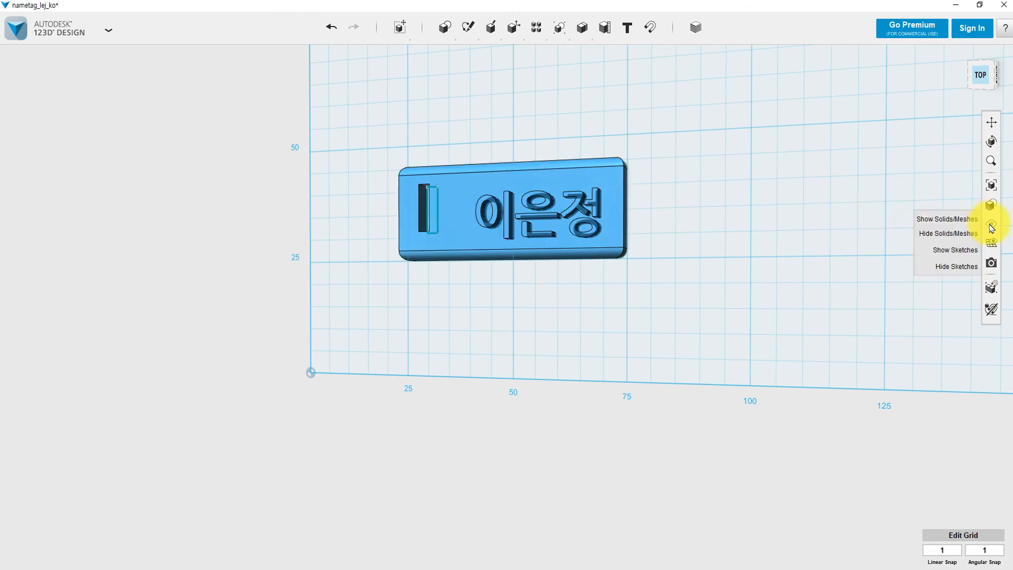
left_click(965, 250)
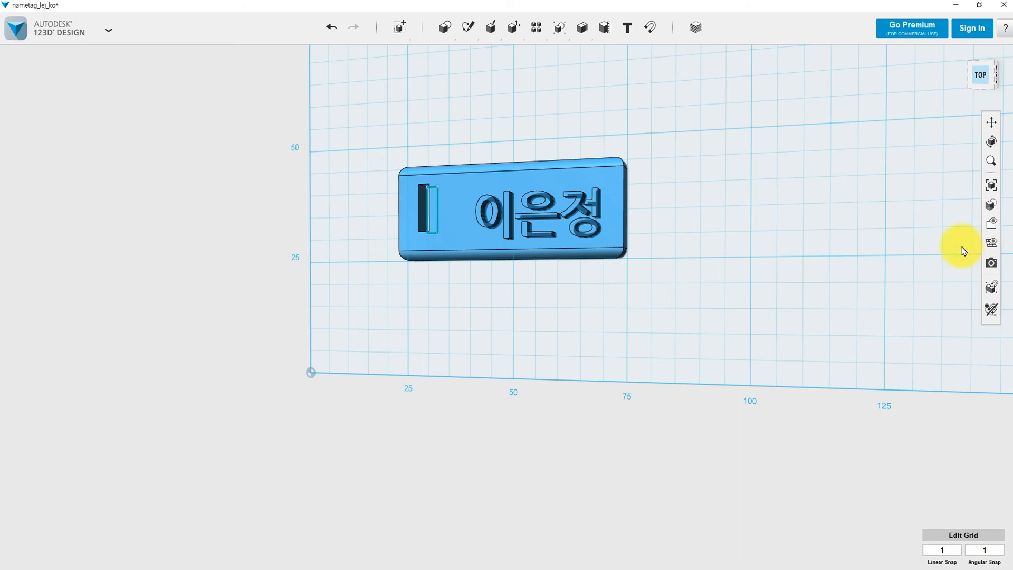
mouse_move(993, 237)
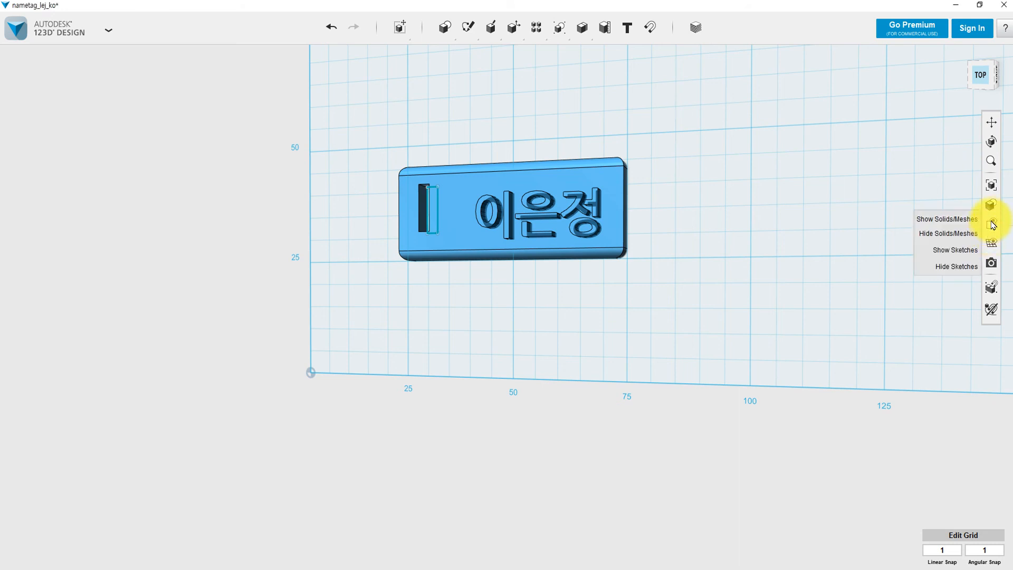
left_click(959, 219)
mouse_move(994, 227)
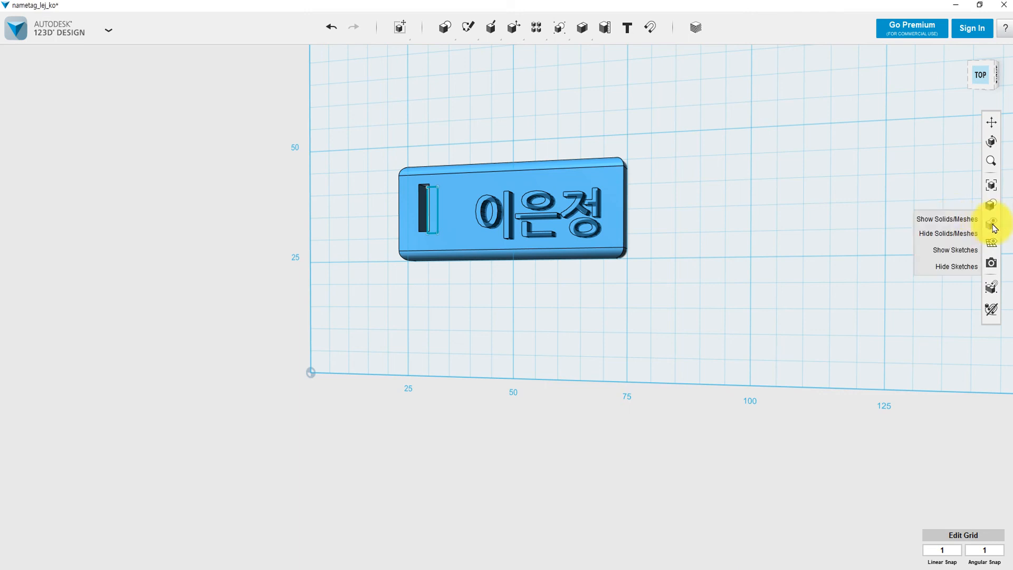
left_click(958, 272)
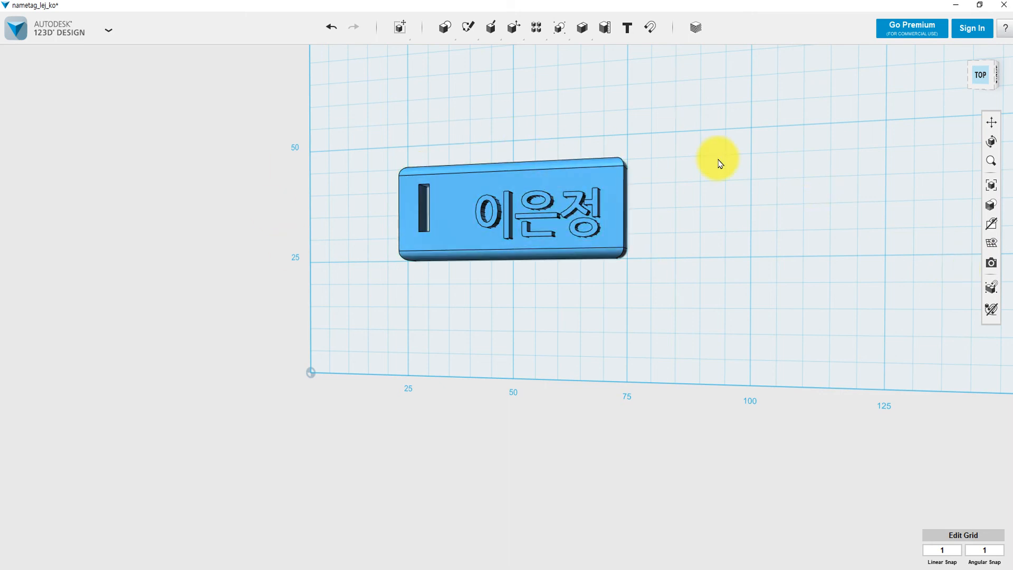
right_click_drag(720, 158, 713, 211)
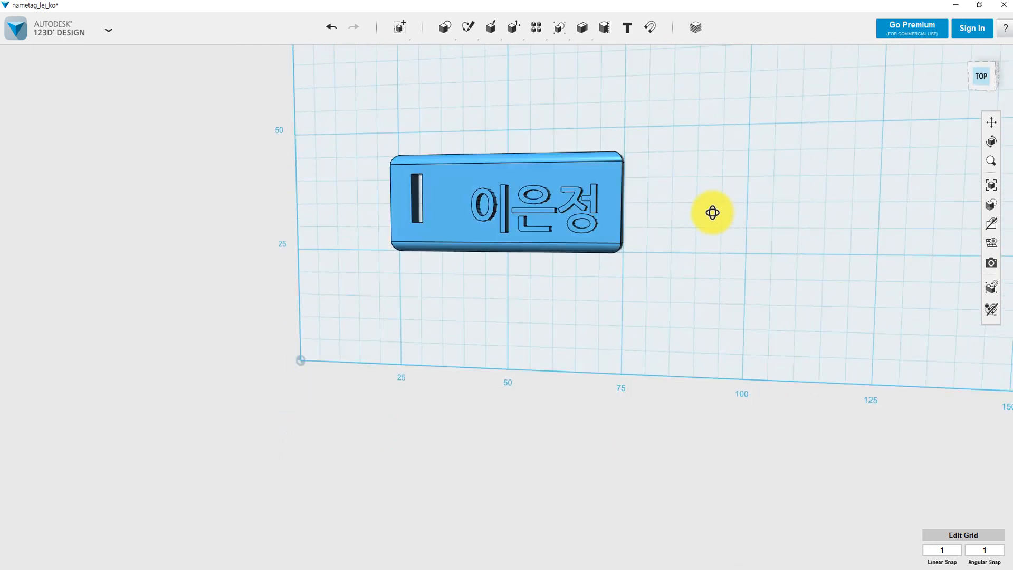
Save the name plate design to this computer.
left_click(109, 30)
mouse_move(89, 122)
mouse_move(68, 106)
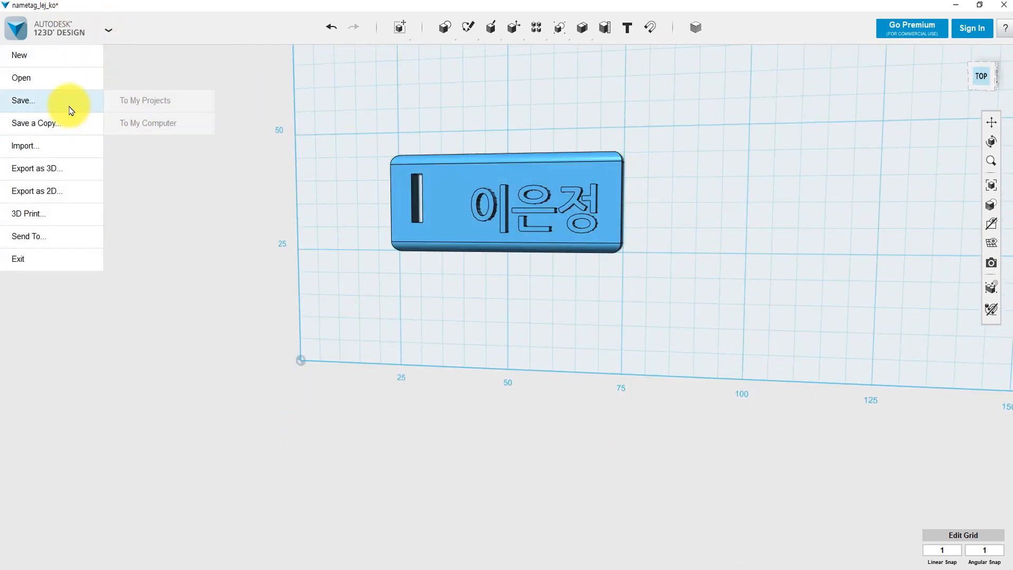
left_click(138, 125)
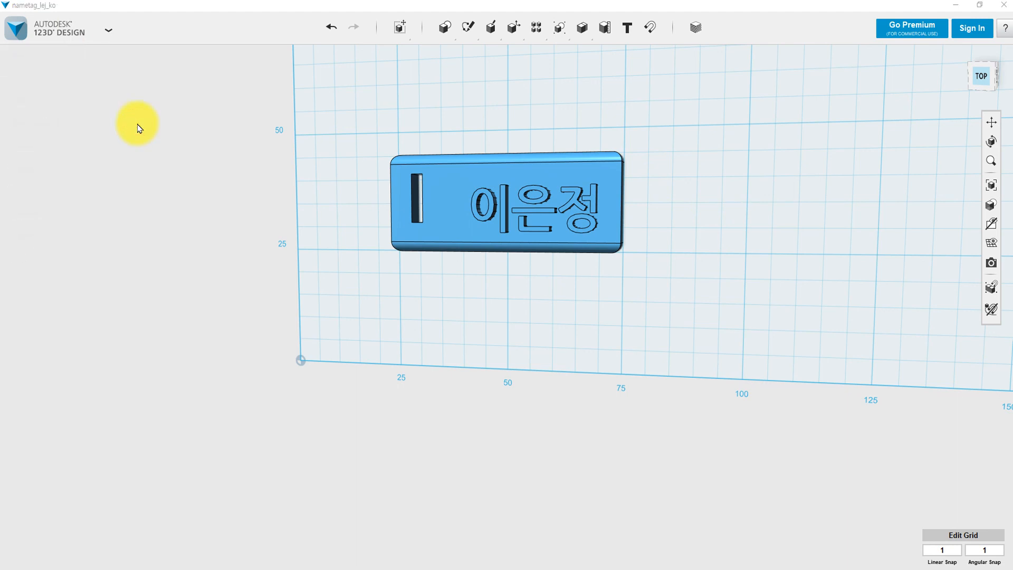
Export a Fine, combined-objects STL, overwriting nametag_lej_ko.stl.
left_click(109, 30)
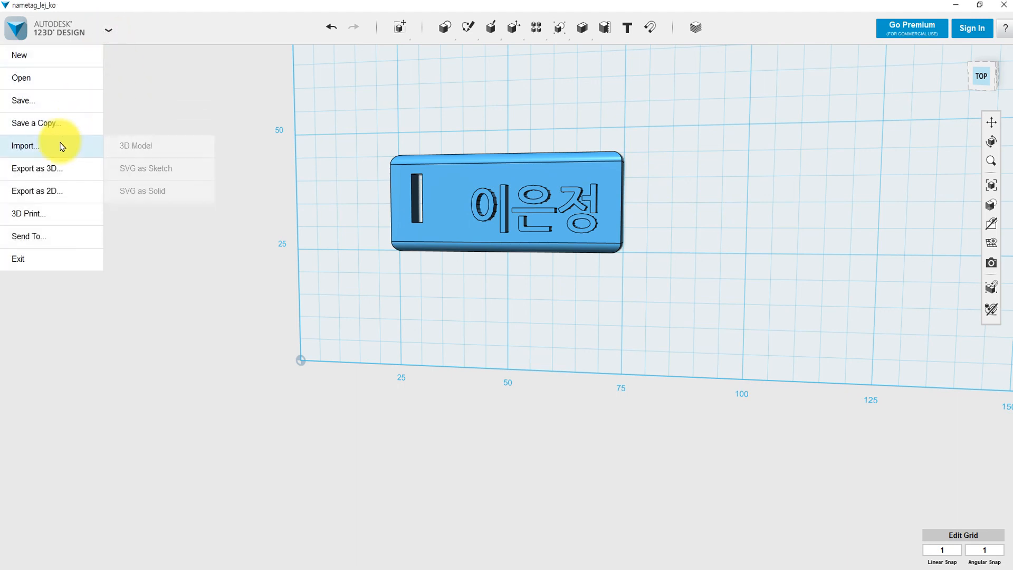
mouse_move(60, 174)
left_click(127, 168)
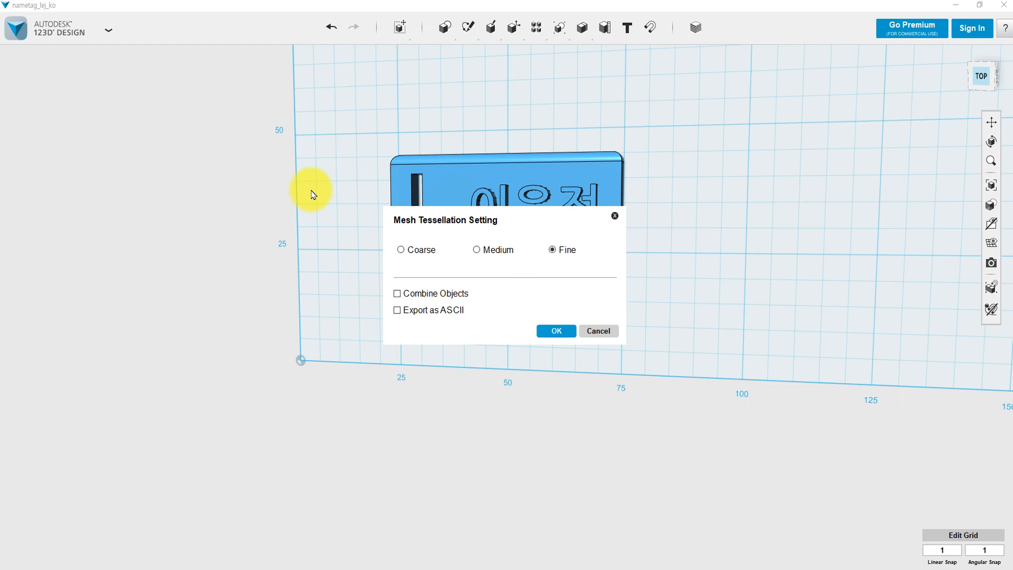
left_click(398, 293)
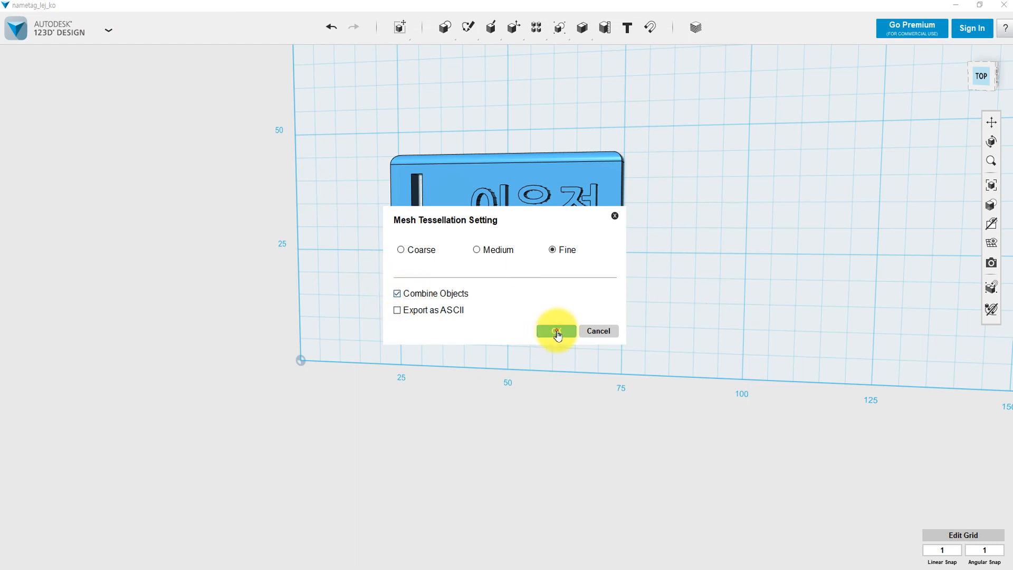
left_click(555, 332)
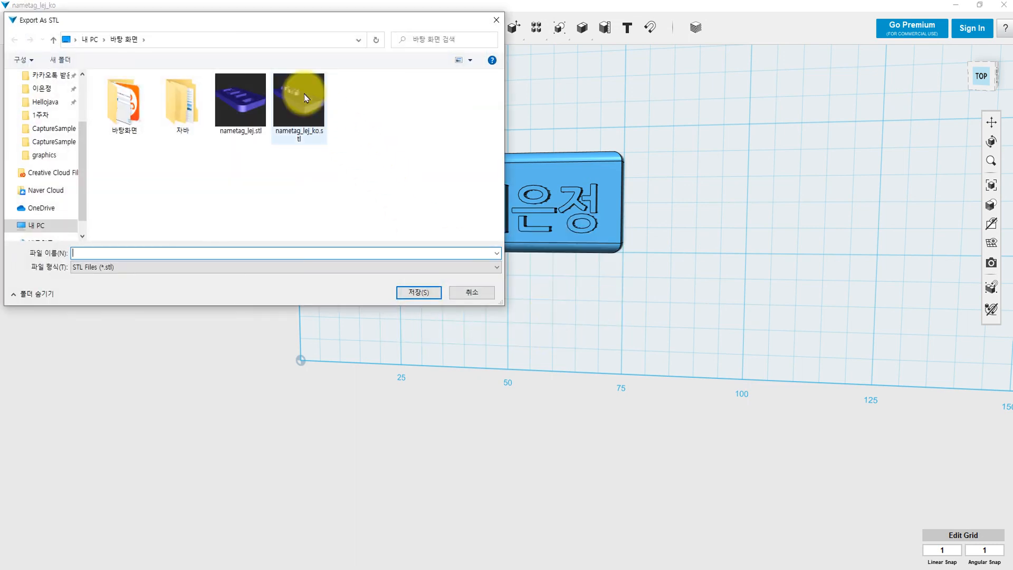
left_click(305, 98)
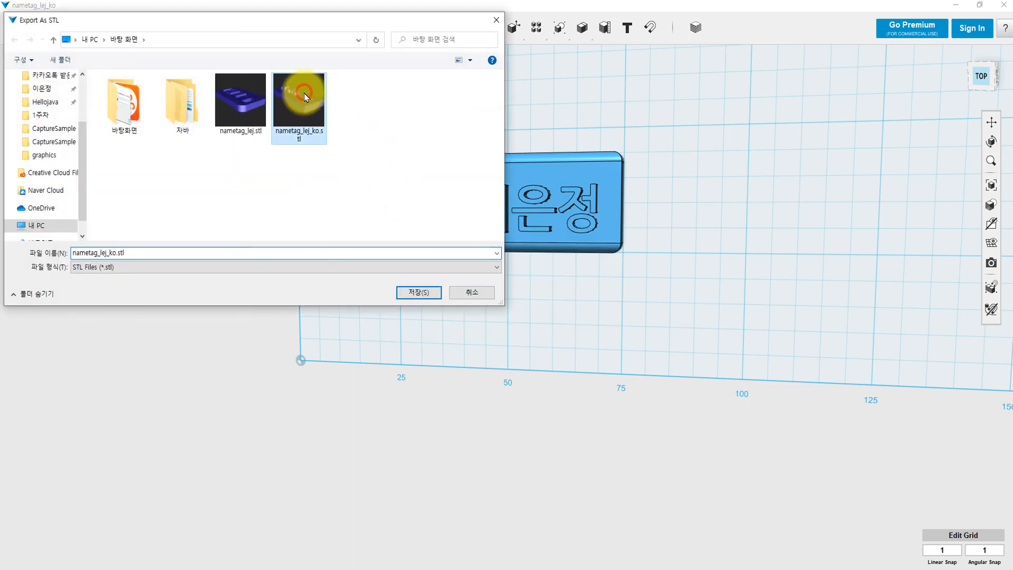
left_click(418, 293)
left_click(527, 295)
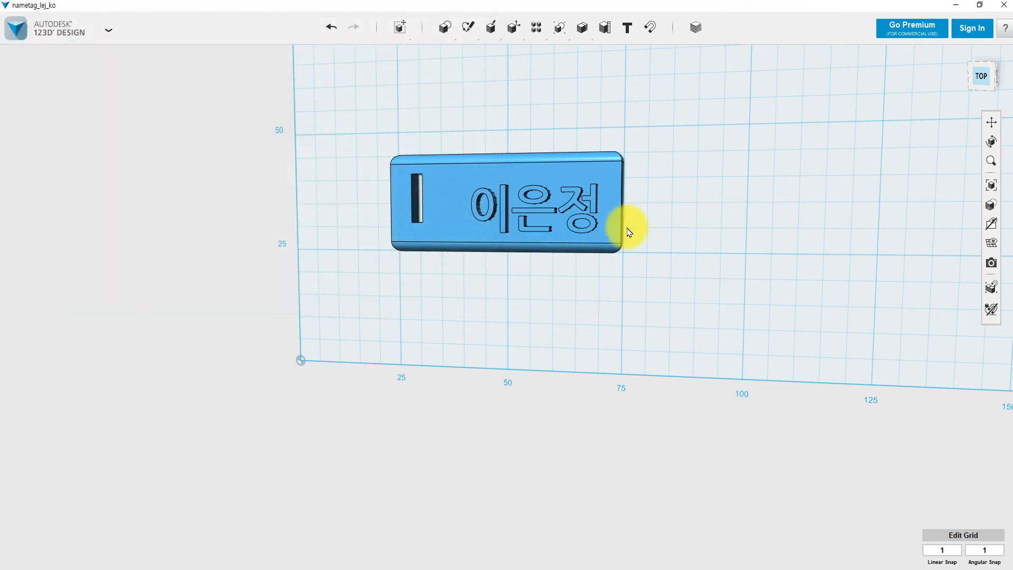
Bring a blank Notepad window over the right side of the 123D Design workspace.
right_click_drag(674, 243, 690, 220)
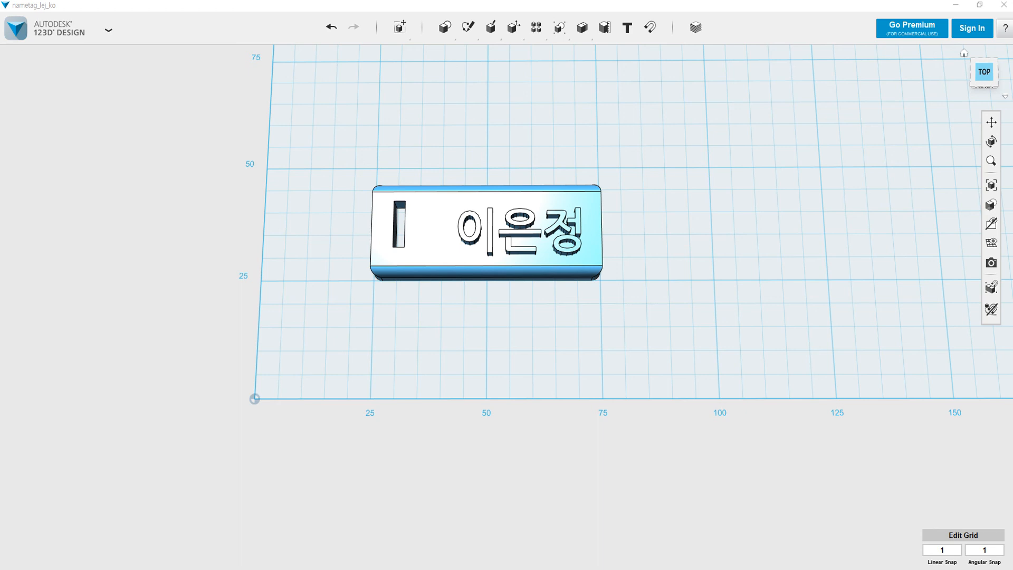
left_click_drag(1012, 135, 693, 287)
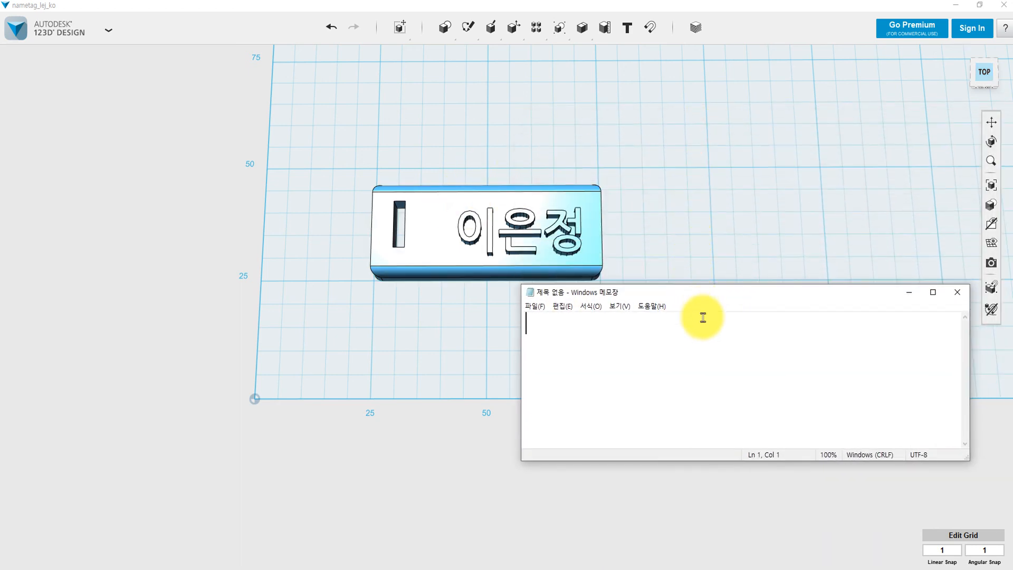
Write the note 'ctrl + t : 이동' and begin the next line with '모서리둥글게 :'.
left_click(666, 347)
type("ct")
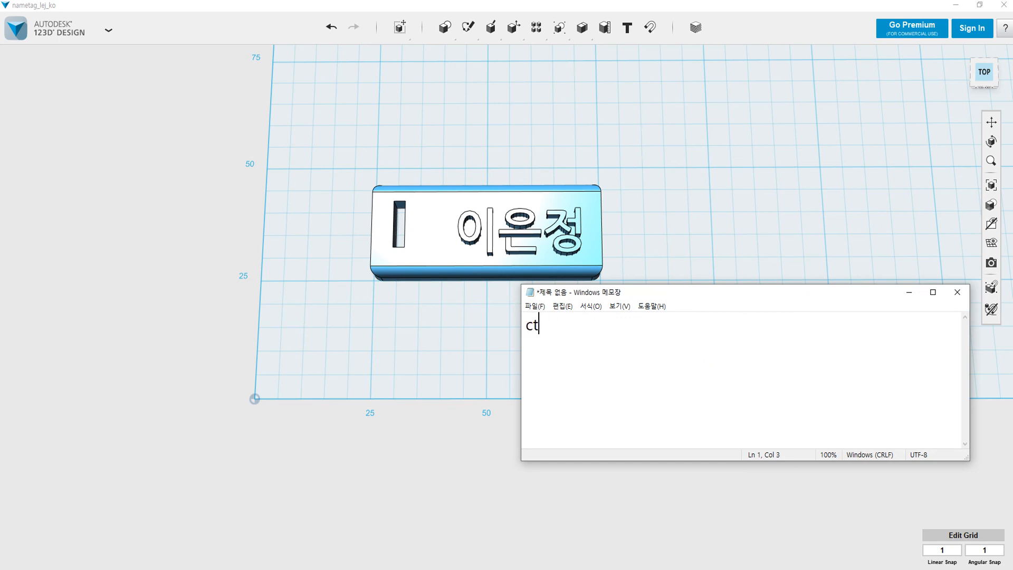
type("rl + ")
type("t : ㅇ")
type("이동")
key("Return")
type("모서리")
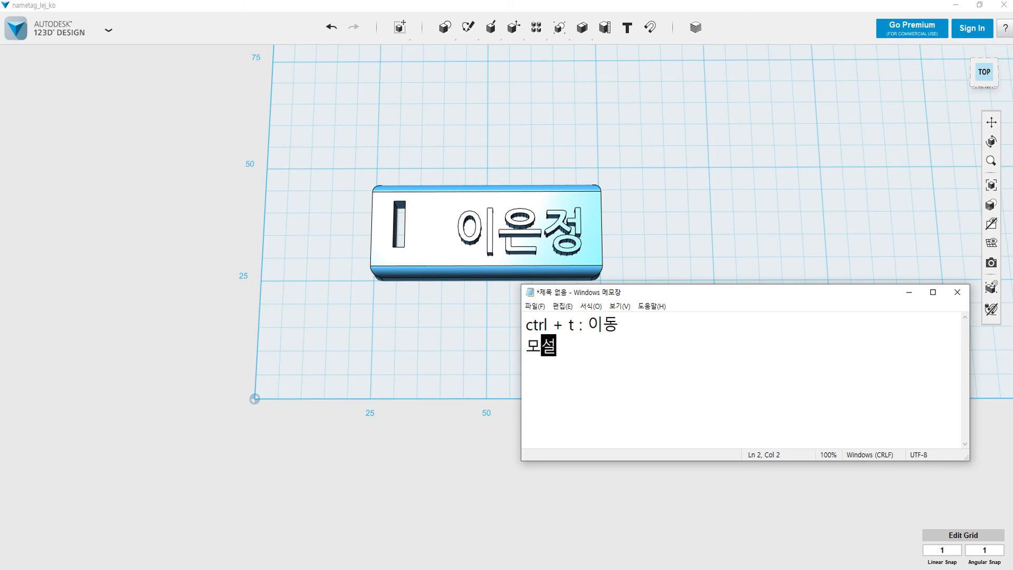
type("둥글")
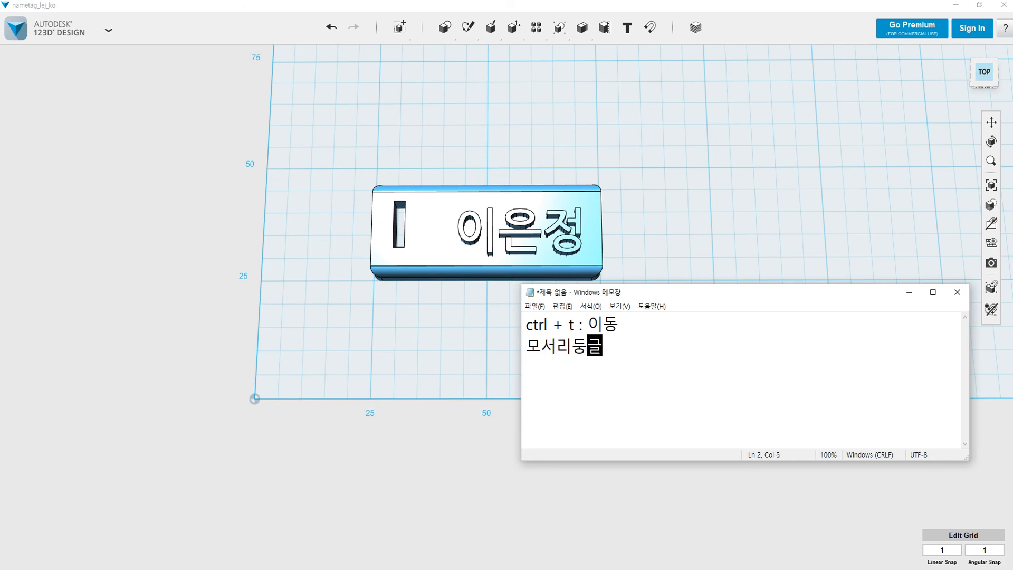
type("게 :")
Finish line 2 as 'modify > fillet(E)', correcting typos, and start a third line.
mouse_move(492, 25)
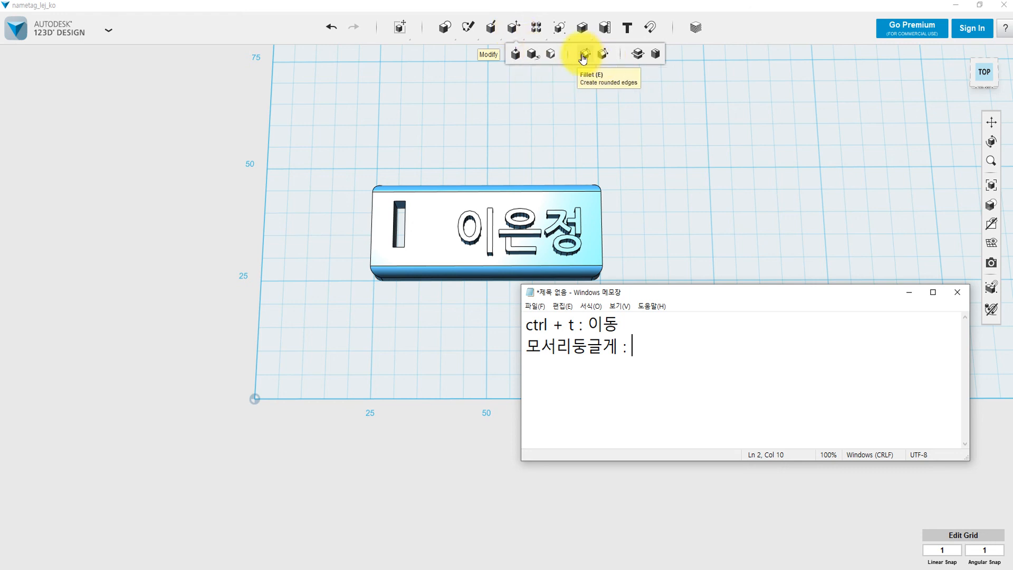
left_click(651, 354)
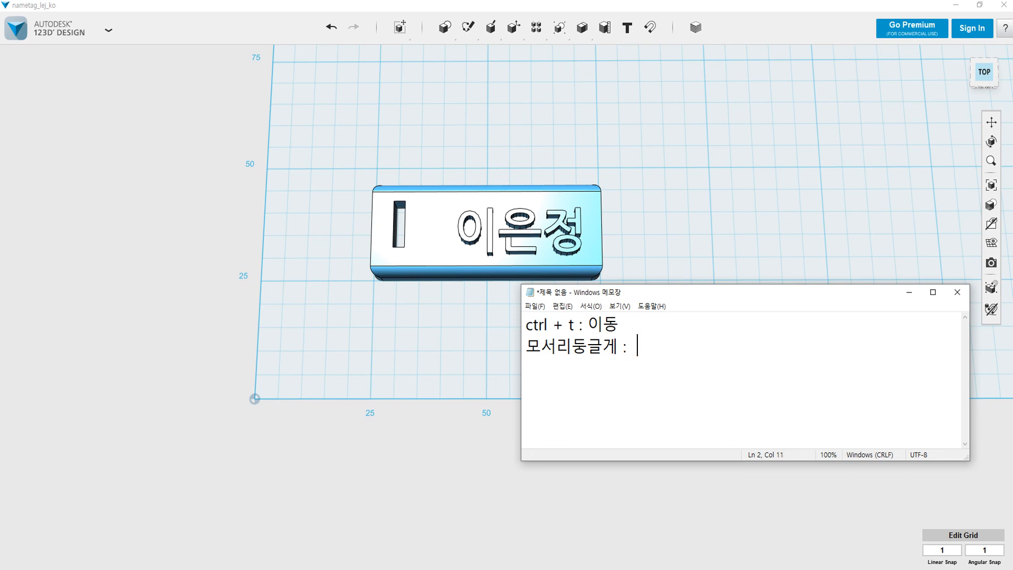
type("m > f")
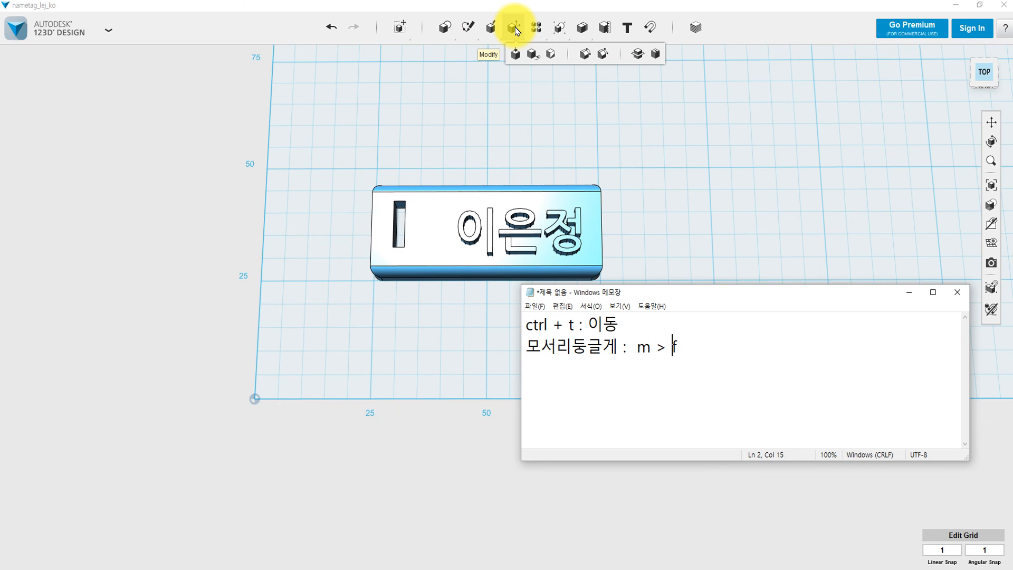
key("Left")
key("Left")
key("Left")
type("odify")
key("Right")
key("Right")
key("Right")
key("Right")
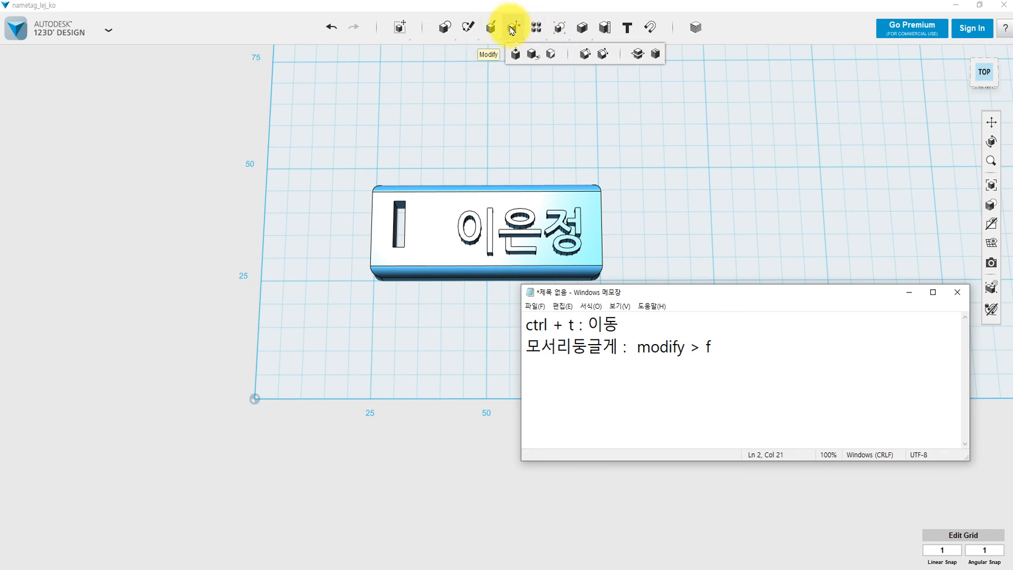
type("l")
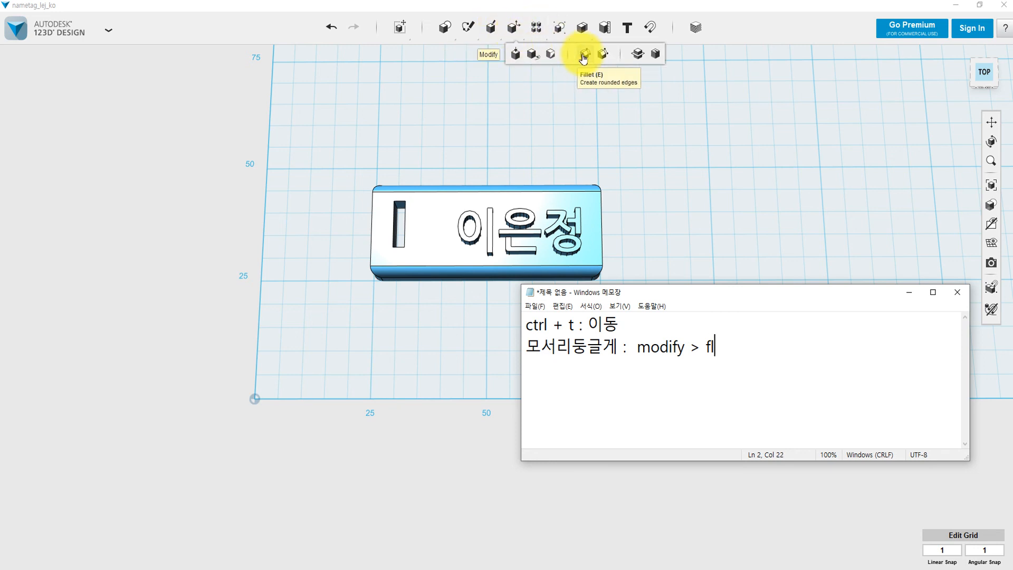
key("BackSpace")
type("illet")
type("(")
type("ㄷ")
key("BackSpace")
type("e)")
key("BackSpace")
key("BackSpace")
type("E)")
key("Return")
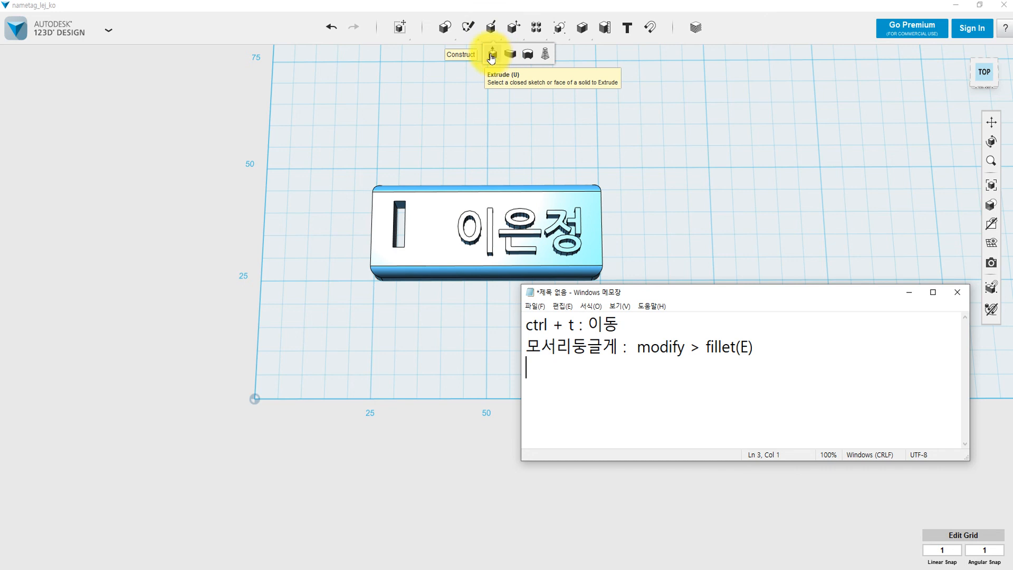
Type the third note '돌출 : 모델링할 부분을 선택 > 톱니바퀴 > Extrude > 화살표'.
type("EN")
key("BackSpace")
key("BackSpace")
type("돌출 : 모델링할")
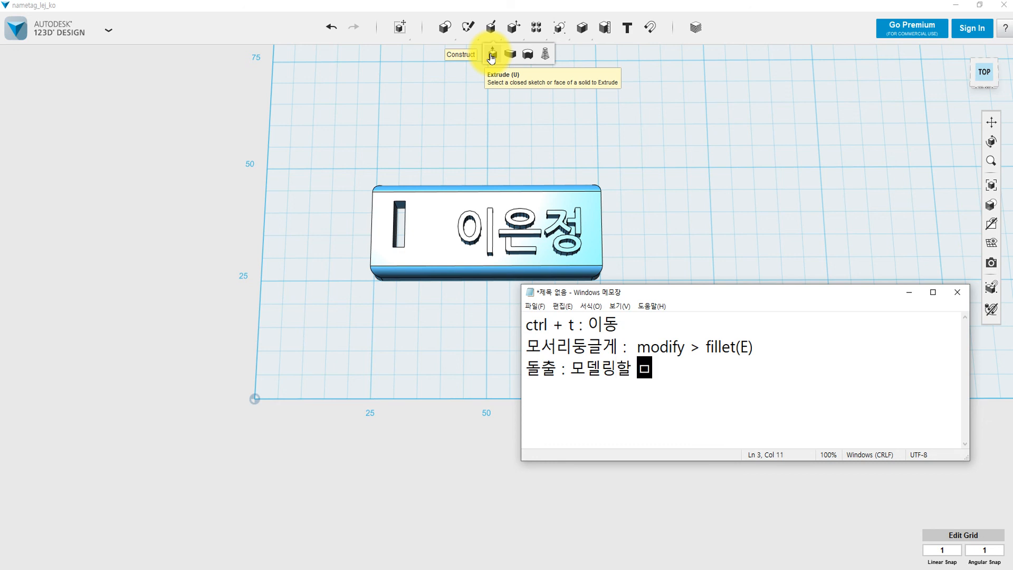
type(" 부분을")
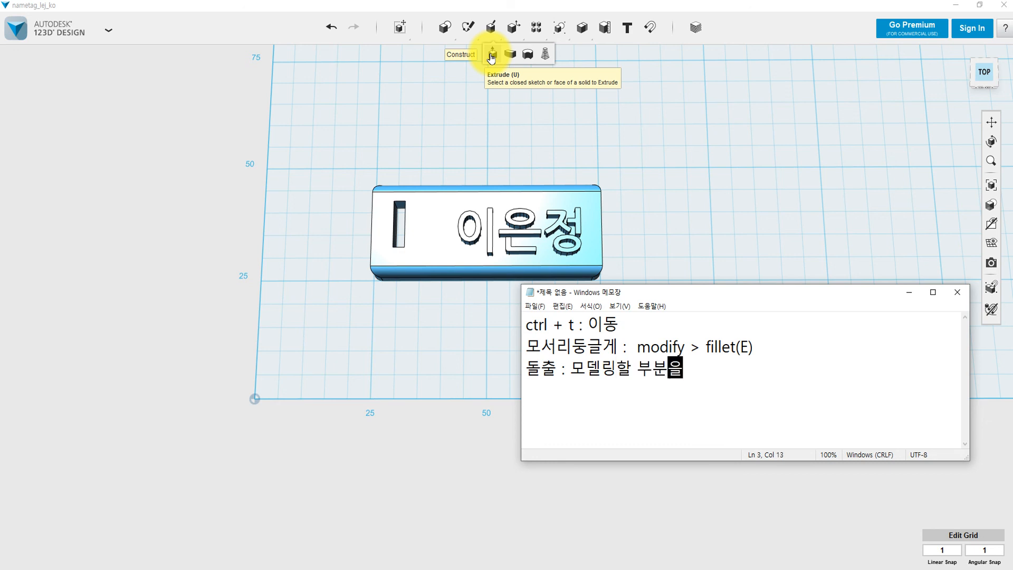
type(" 선택 > ")
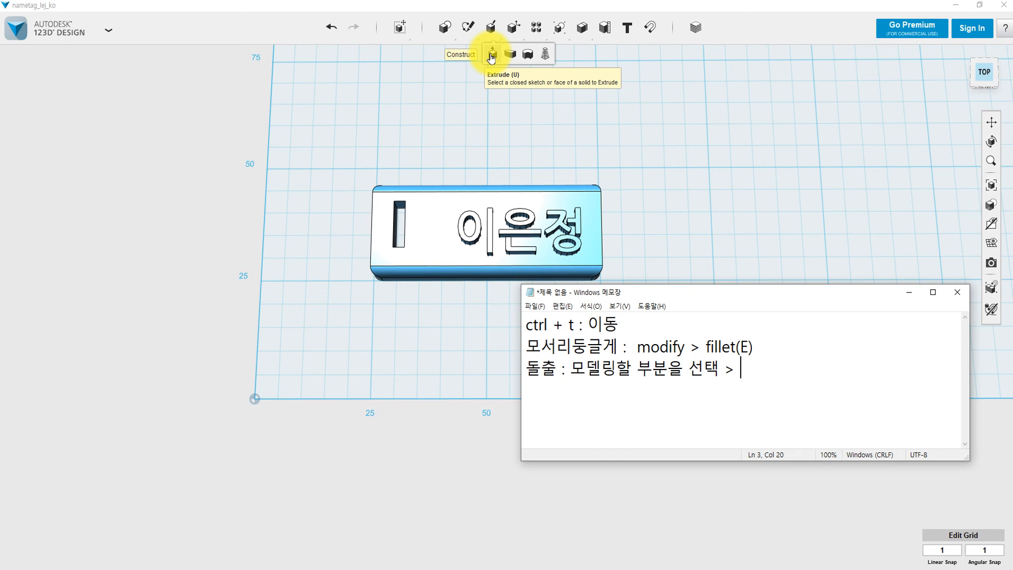
type("E")
key("BackSpace")
type("톱닙")
type("바퀴 > ")
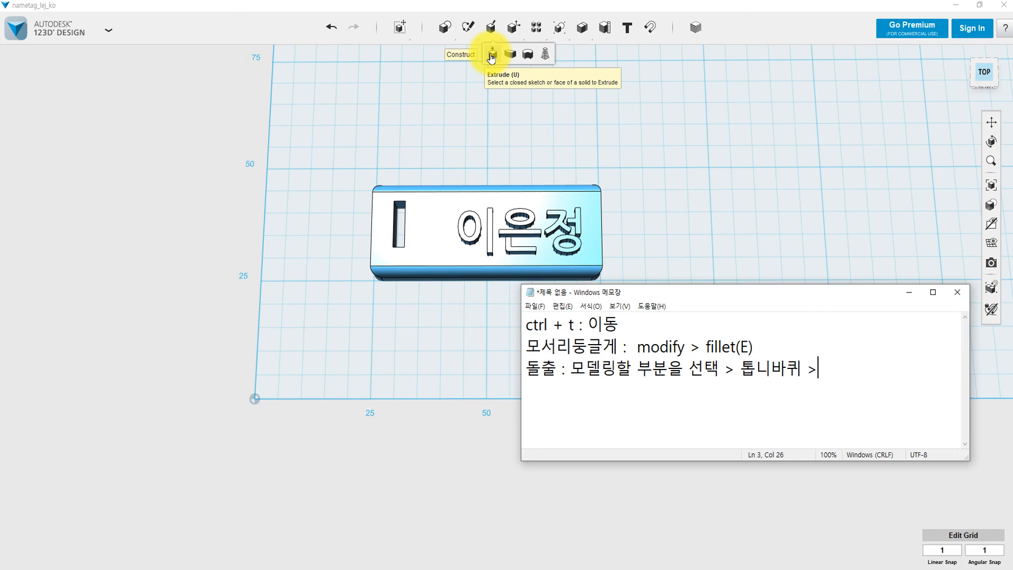
type("ㄷ")
key("BackSpace")
type("EX")
key("BackSpace")
type("xtrude > ")
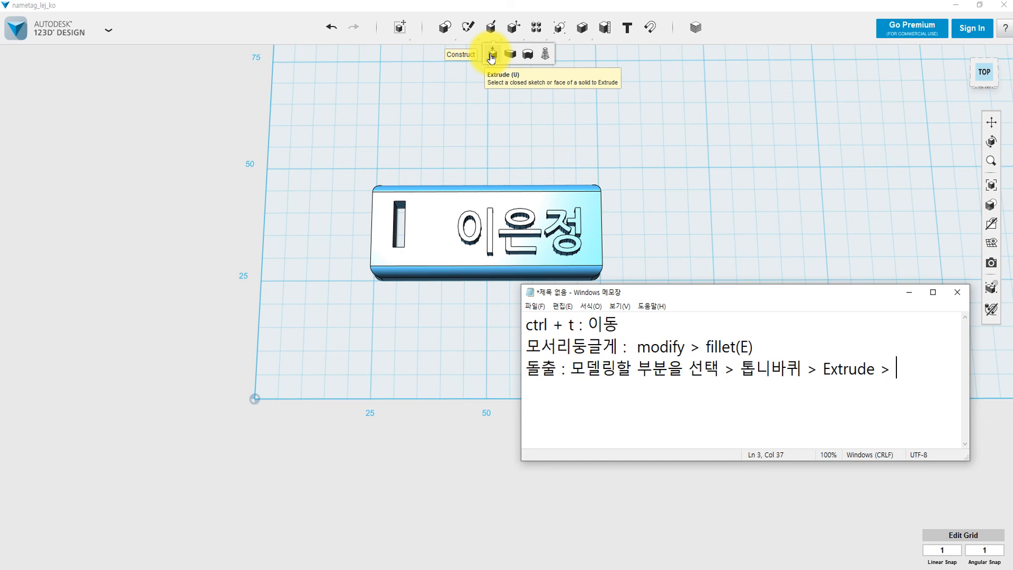
type("화살표")
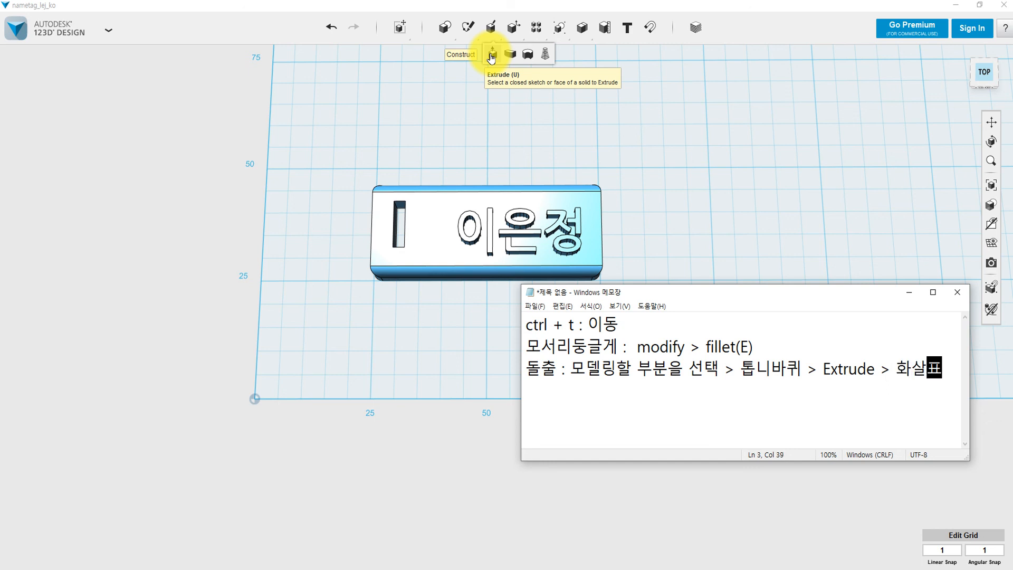
Put a leading dash at the start of each of the three note lines.
left_click(526, 322)
type("-")
key("Down")
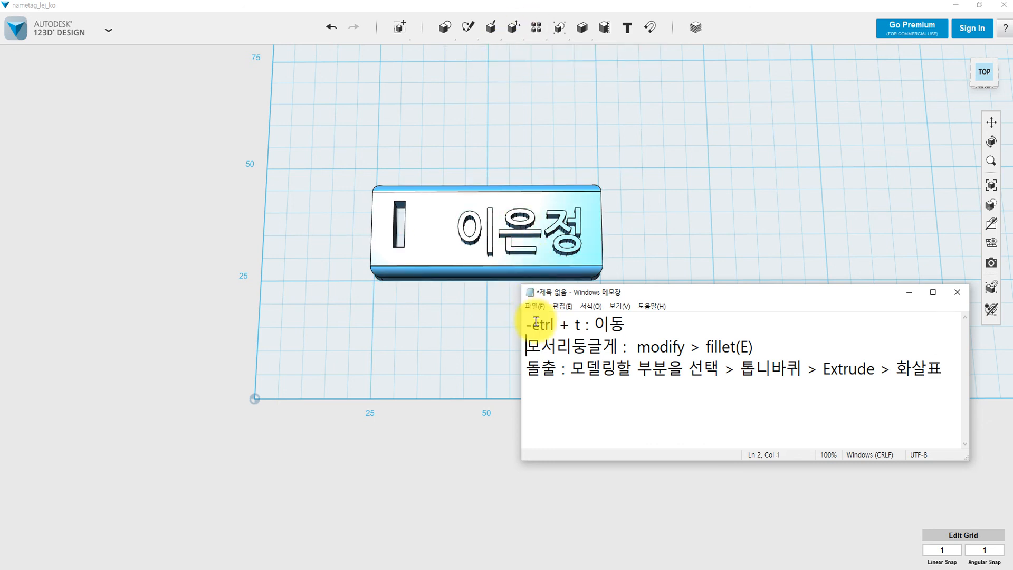
type("-")
key("Down")
type("-")
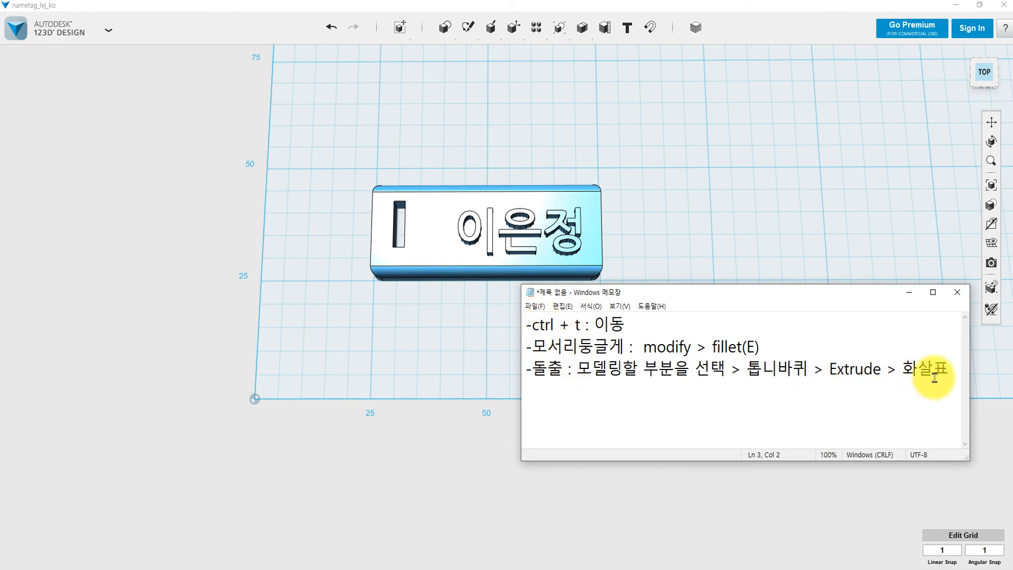
Add a fourth dashed note '글자 : t'.
left_click(947, 368)
key("Return")
type("-ㅇ")
key("BackSpace")
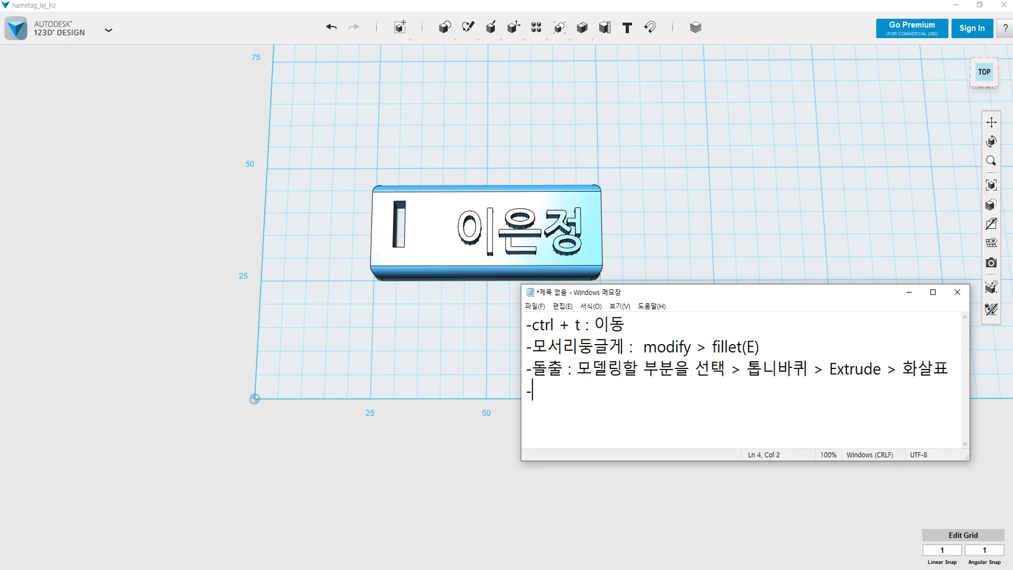
type("글자 : t")
Add the note '- 한글 : 한글글꼴 쓰기', shift the window left, and start a blank line.
type("- gks")
key("BackSpace")
key("BackSpace")
key("BackSpace")
type("ㅎ")
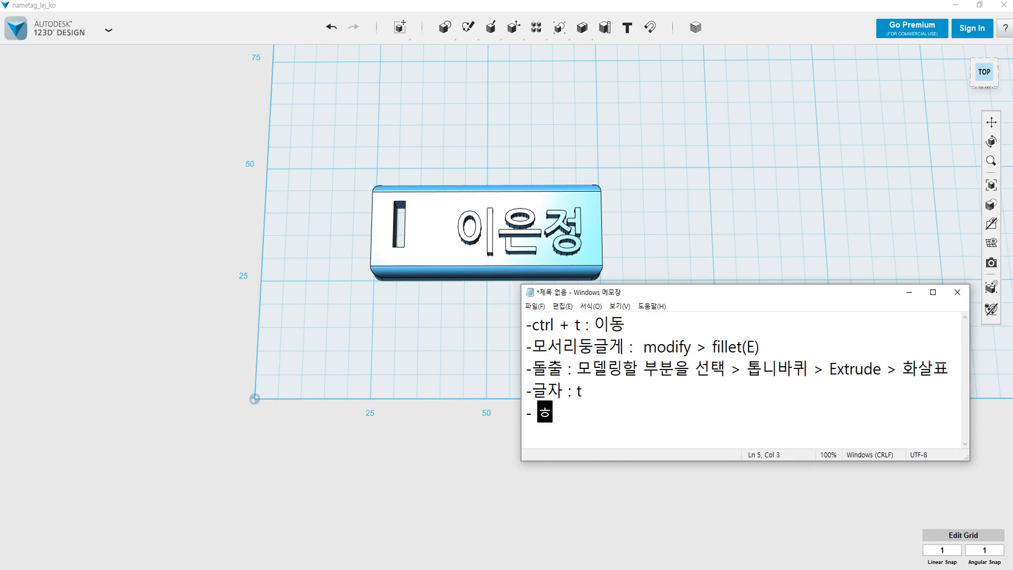
key("BackSpace")
key("BackSpace")
type("한글 : 한글")
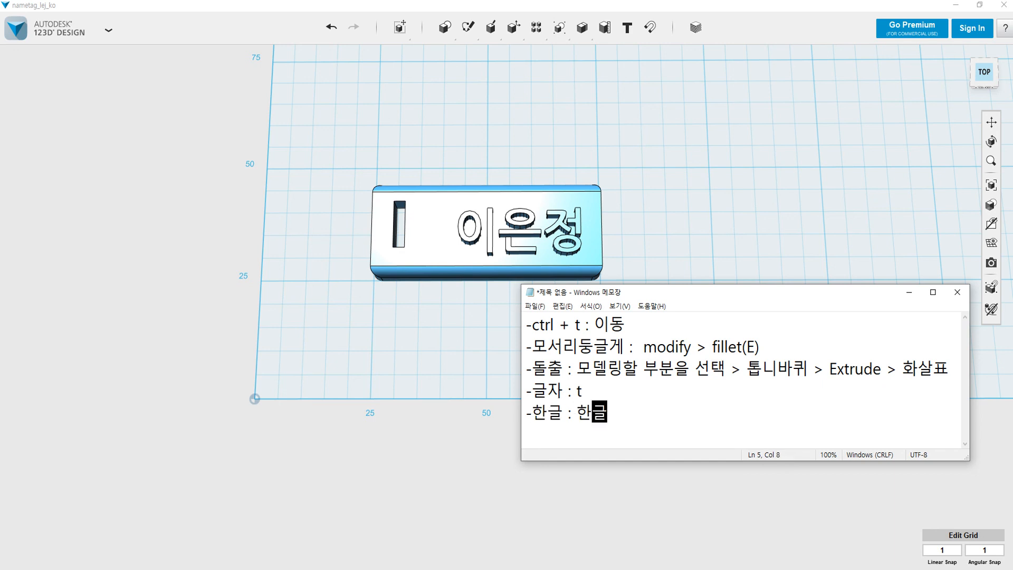
type("글꼴")
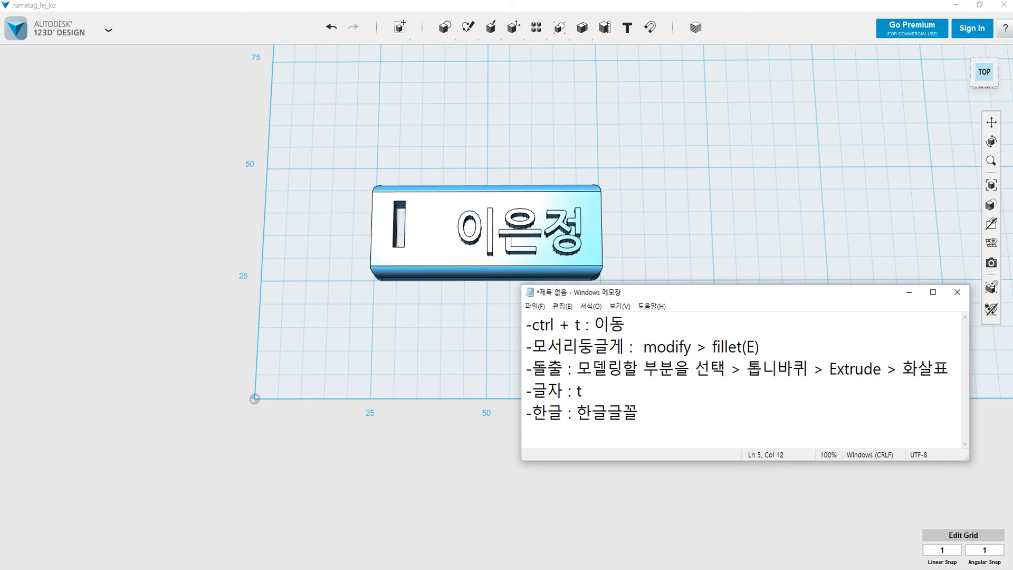
type(" 쓰기")
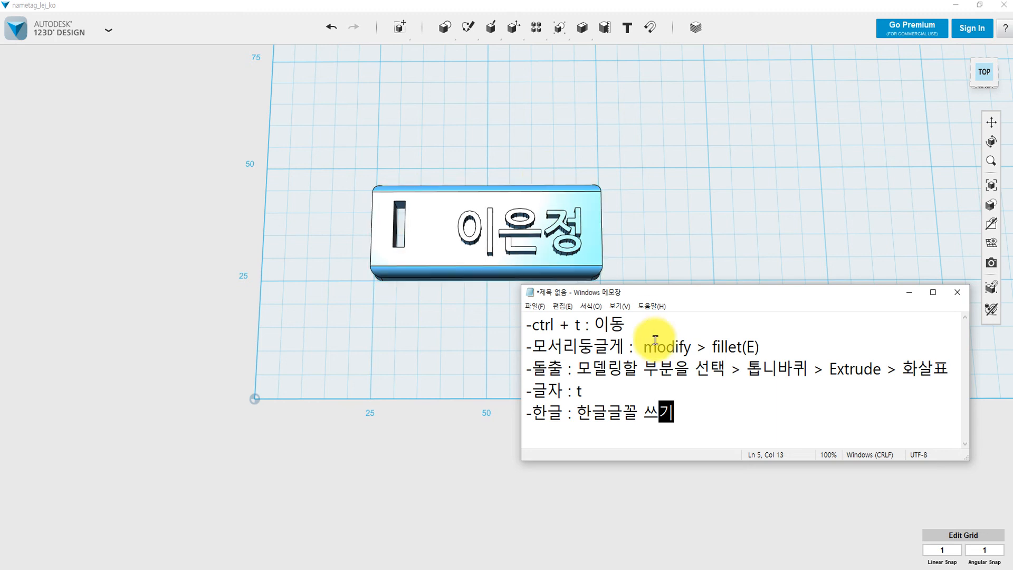
left_click_drag(703, 295, 575, 299)
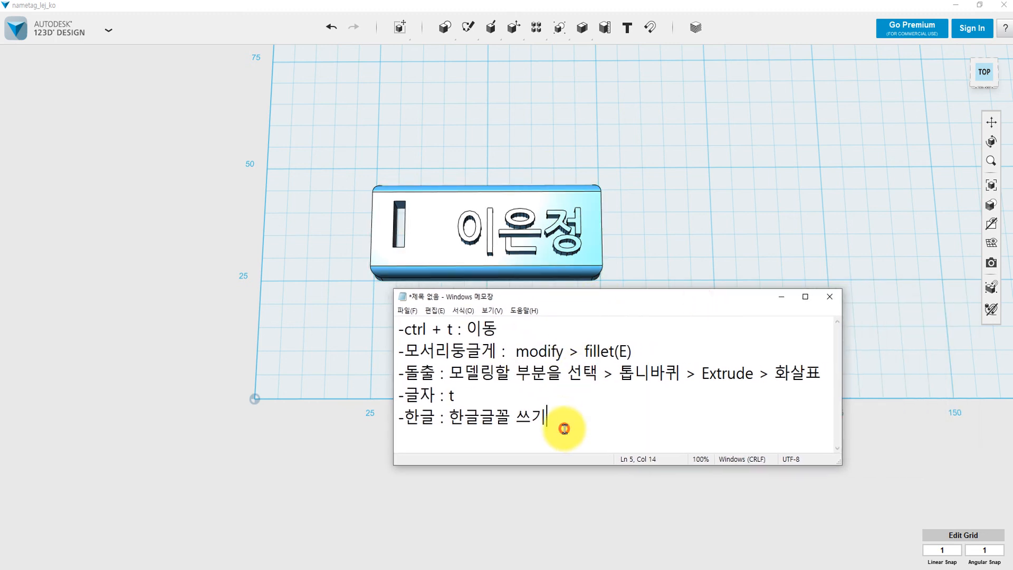
key("Return")
key("Return")
key("Return")
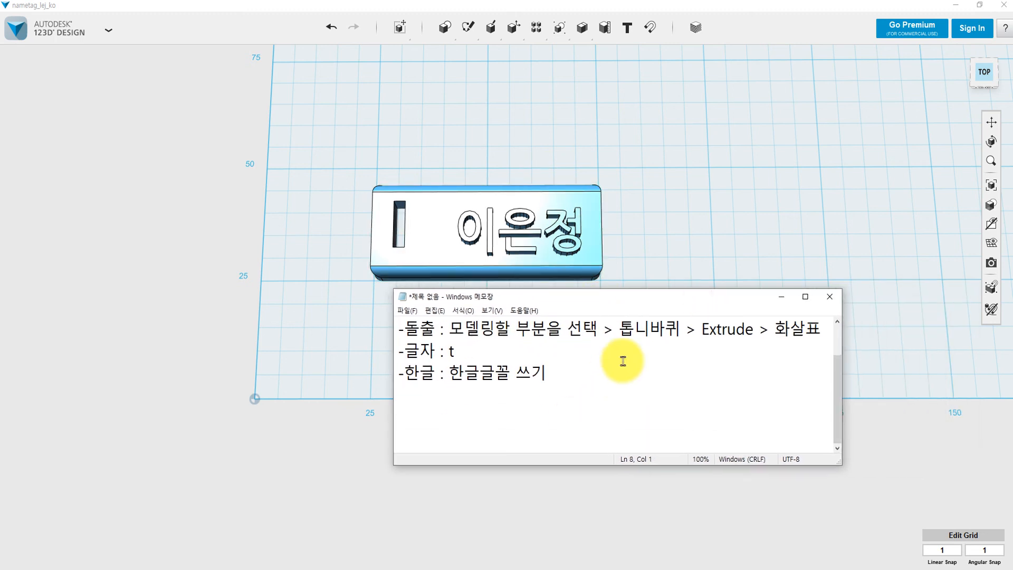
Enlarge Notepad, type '미션 1 . 명찰 ---- 영문명찰' and paste a copy below it.
left_click_drag(642, 289, 619, 18)
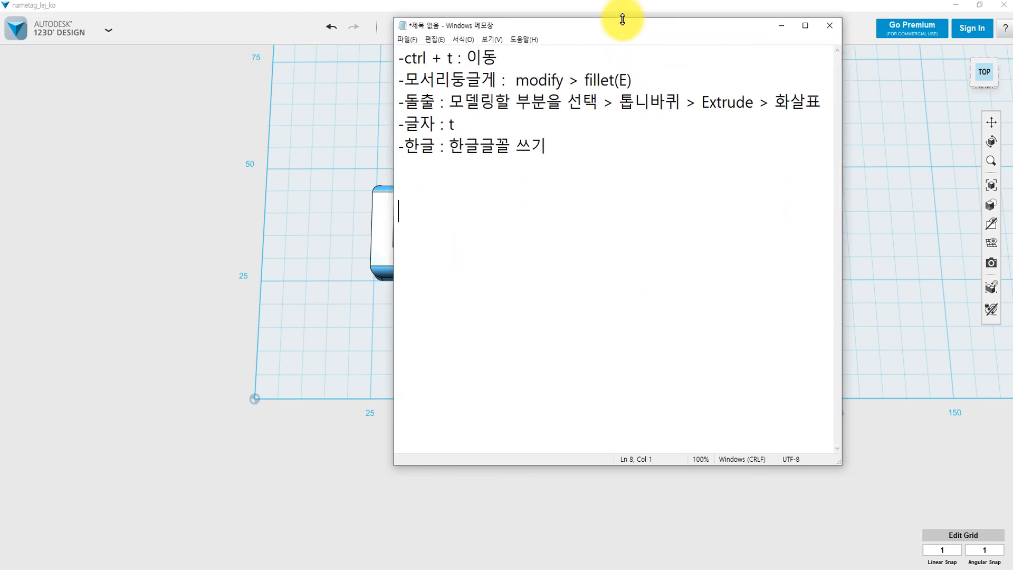
type("미션 1 ")
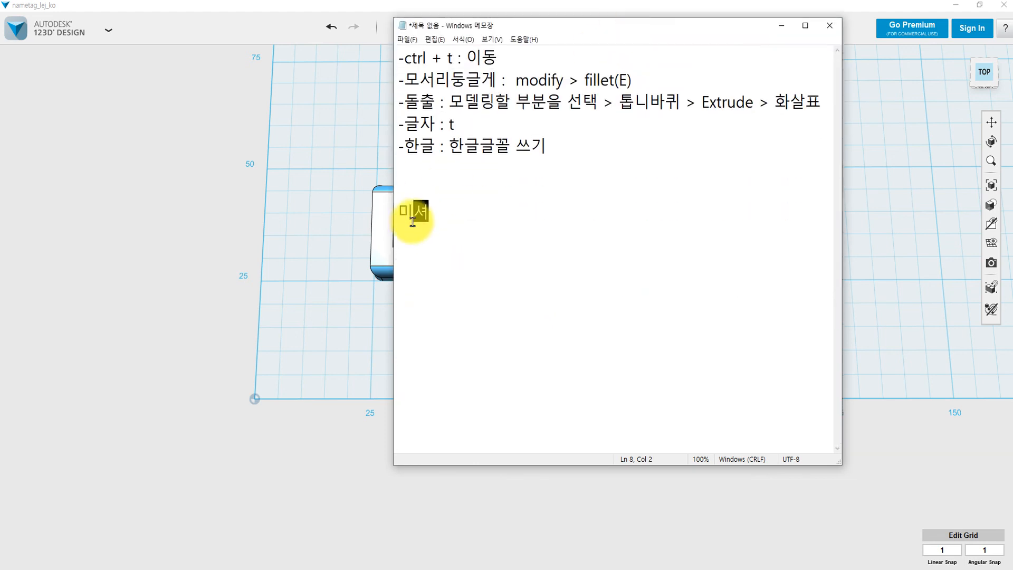
type(". ")
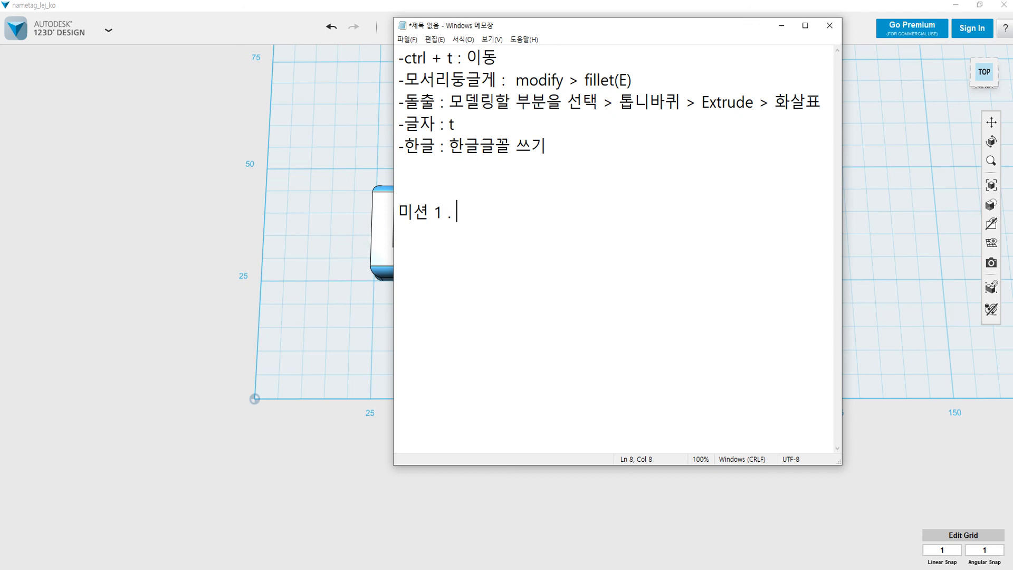
type("명찰")
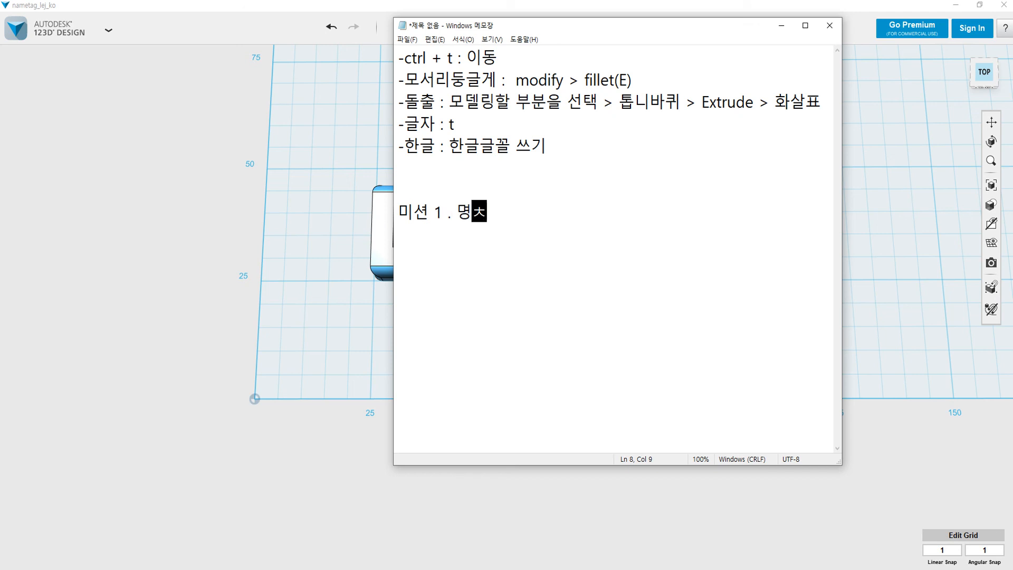
type(" ---- ")
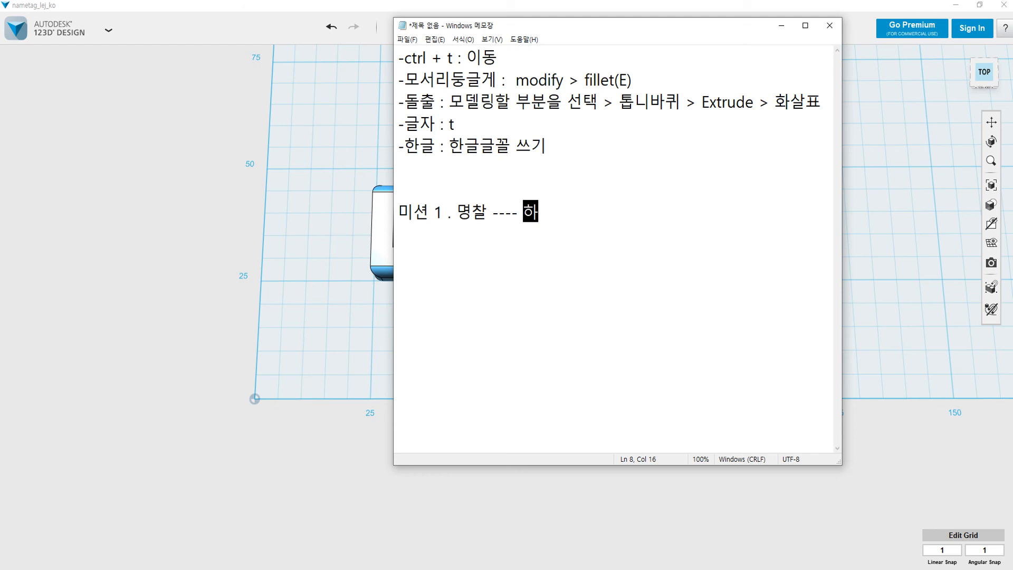
type("영문")
type("명찰")
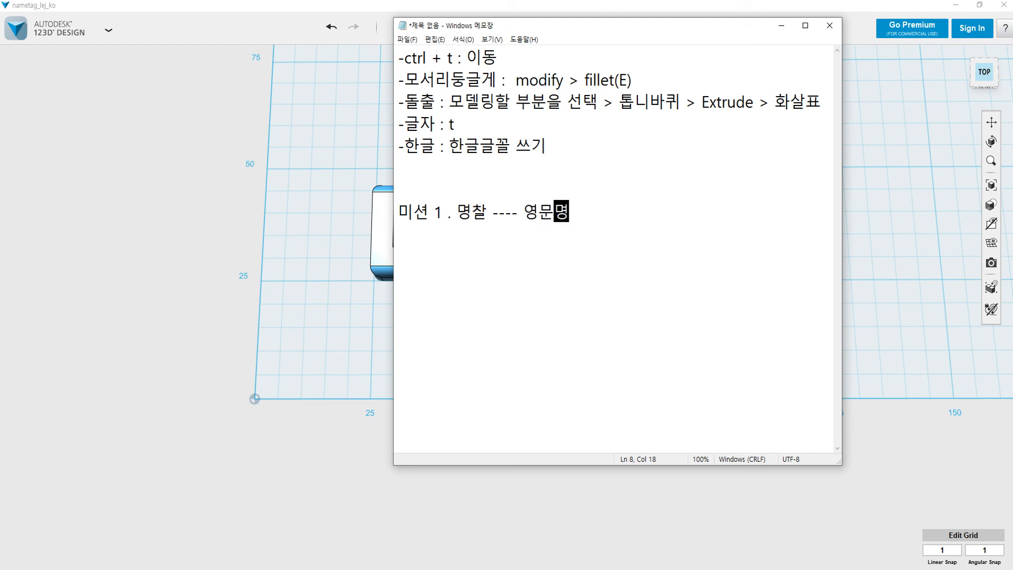
key("Up")
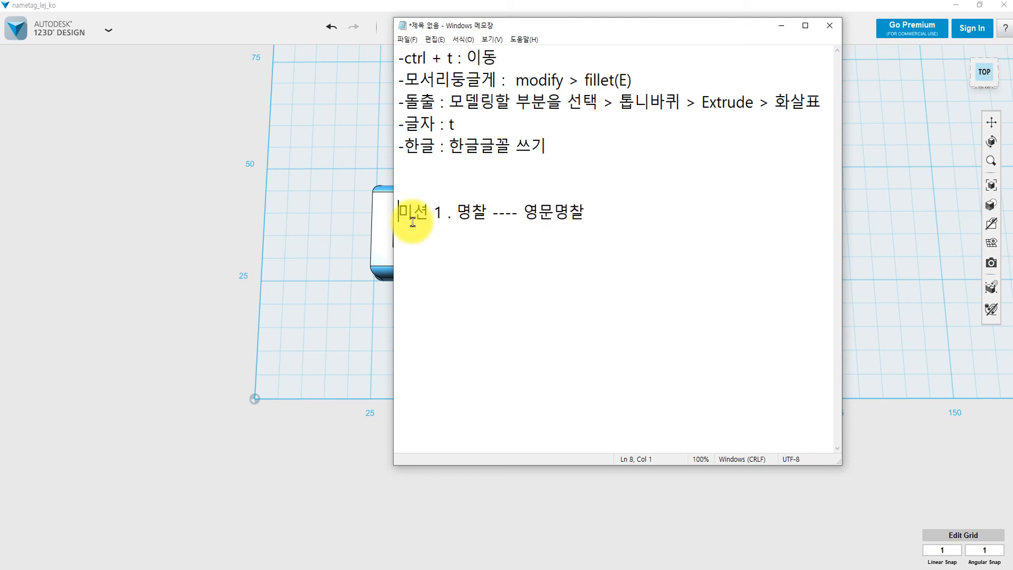
key("shift+Right")
key("shift+Right")
key("shift+Right")
key("shift+Right")
key("shift+Right")
key("shift+Right")
key("shift+Right")
key("shift+Right")
key("shift+Right")
key("shift+Right")
key("shift+Right")
key("shift+Right")
key("shift+Right")
key("shift+Right")
key("shift+Right")
key("shift+Right")
key("shift+Right")
key("shift+Right")
key("shift+Right")
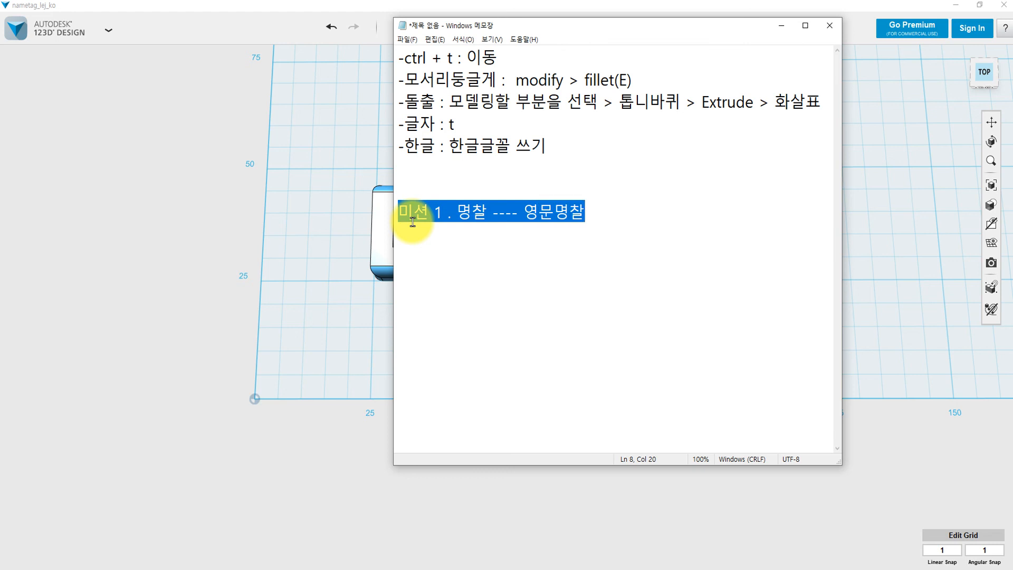
key("ctrl+c")
key("End")
key("Return")
key("ctrl+v")
Turn the copy into mission 2 for a Korean name tag (한글이름표).
key("Left")
key("Left")
key("Left")
key("Left")
key("Left")
key("Left")
key("Left")
key("Left")
key("Left")
key("Left")
key("Left")
key("Left")
key("Left")
key("Left")
key("Left")
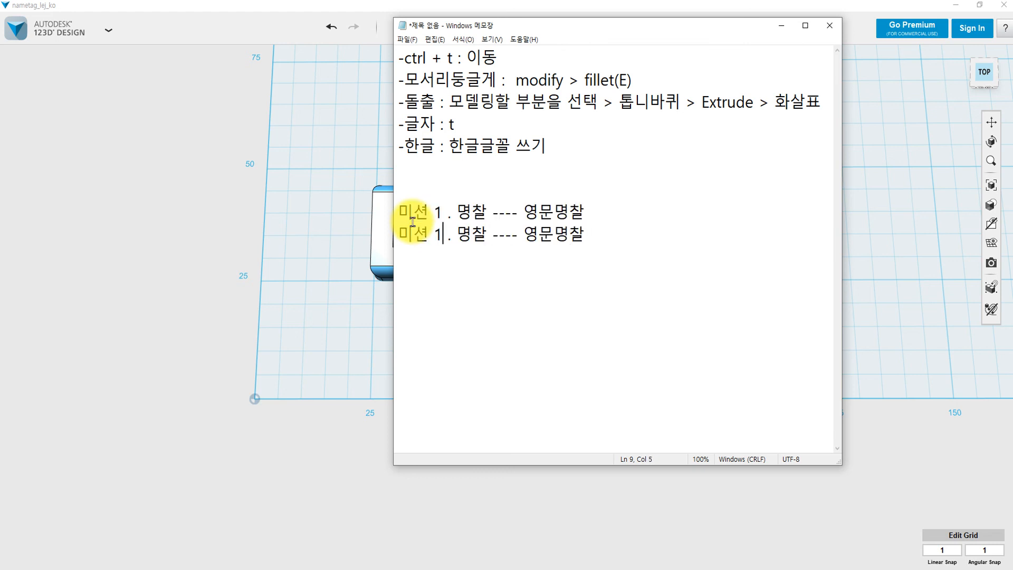
key("BackSpace")
type("2")
key("Right")
key("Right")
key("Right")
key("Right")
key("Right")
key("Right")
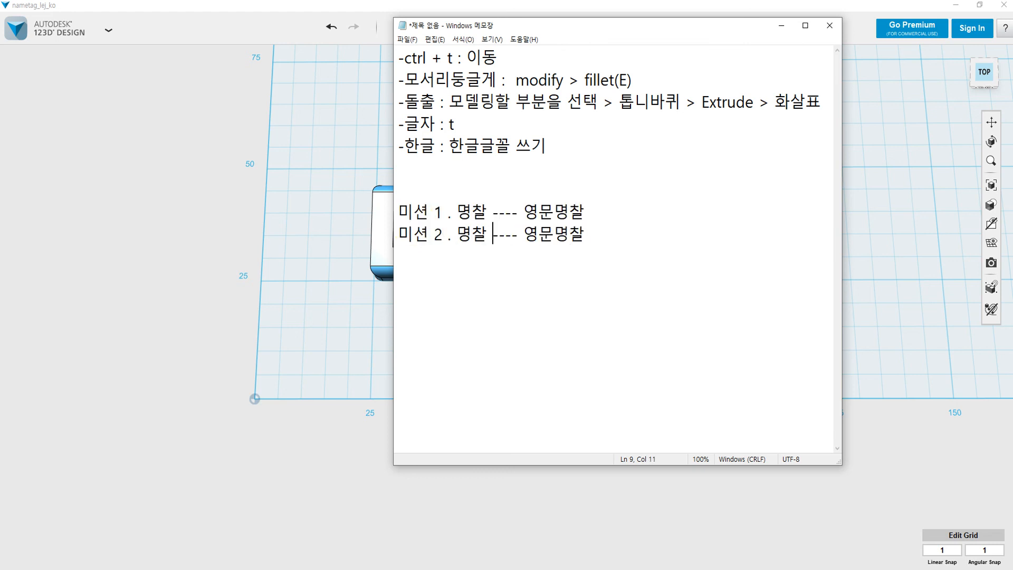
key("Right")
key("Right")
key("Delete")
key("Delete")
type("한글")
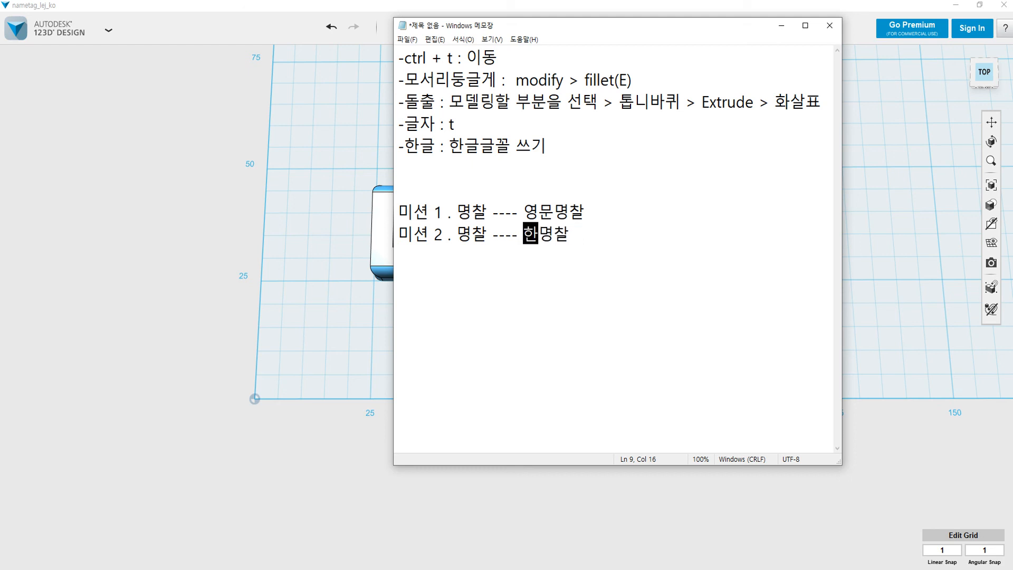
key("Delete")
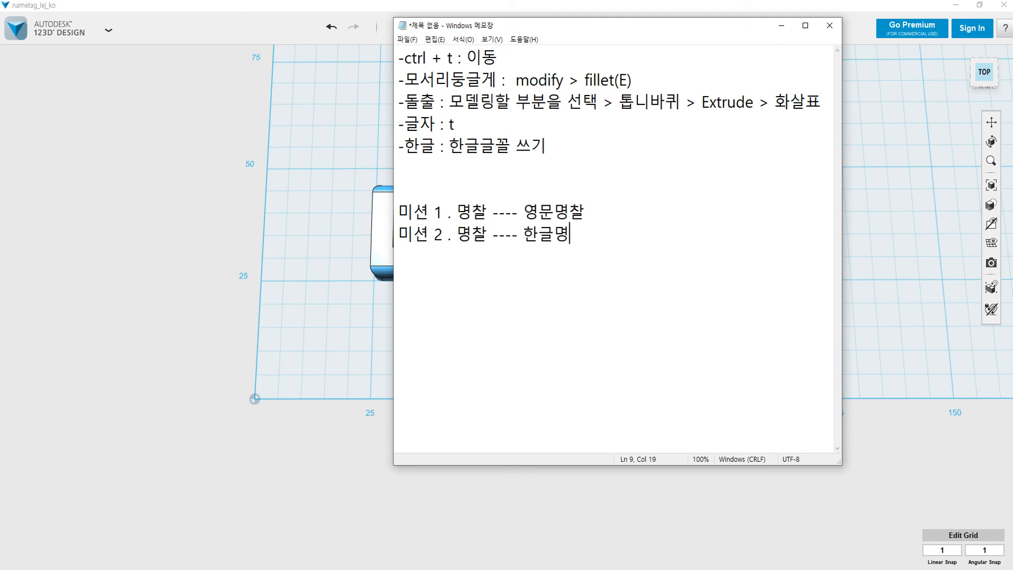
key("BackSpace")
type("이름표")
Change mission 1's ending from 명찰 to 이름표.
key("Up")
key("BackSpace")
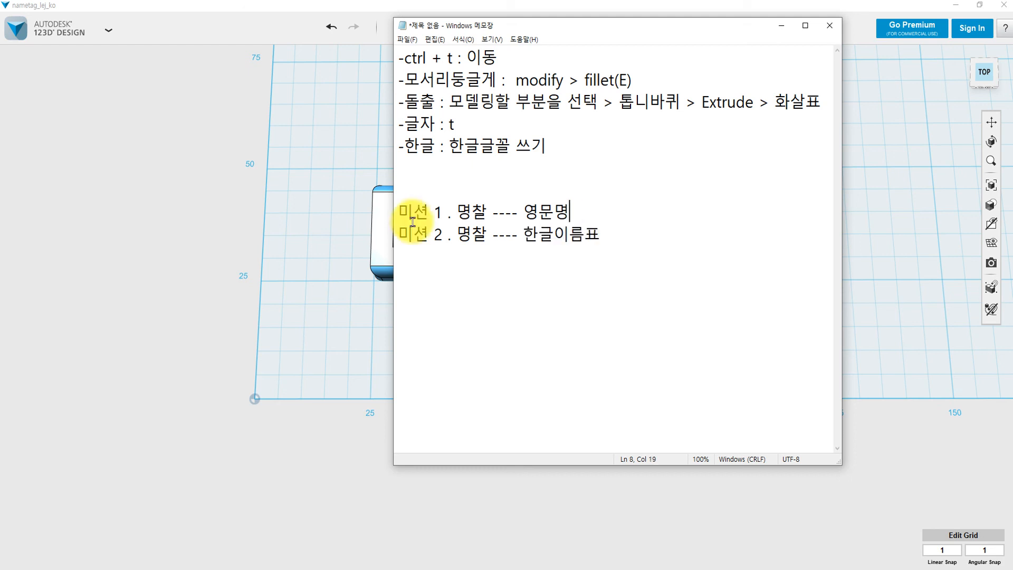
key("BackSpace")
type("이름ㅍㅍ")
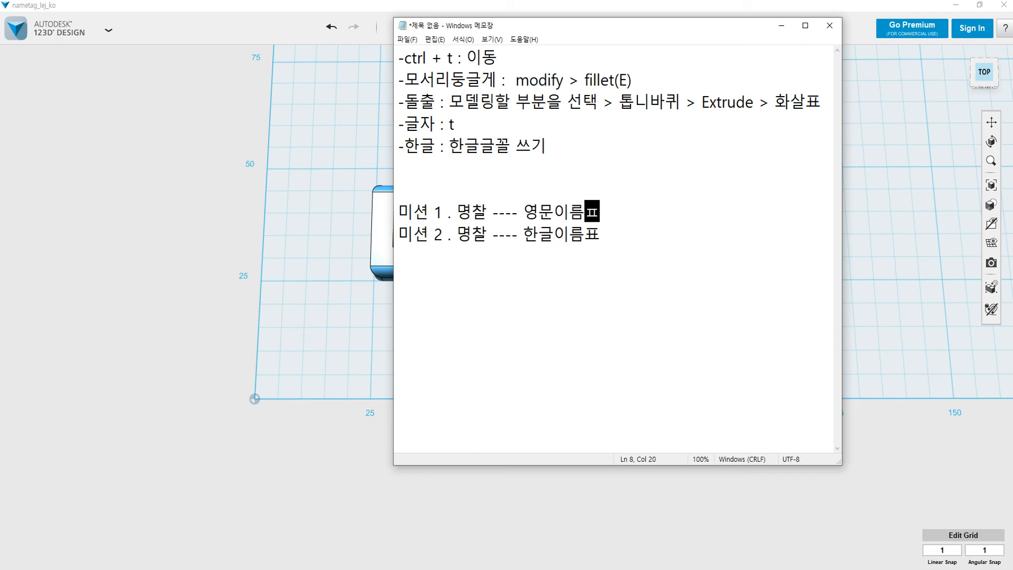
key("BackSpace")
key("BackSpace")
type("ㅍㅅ")
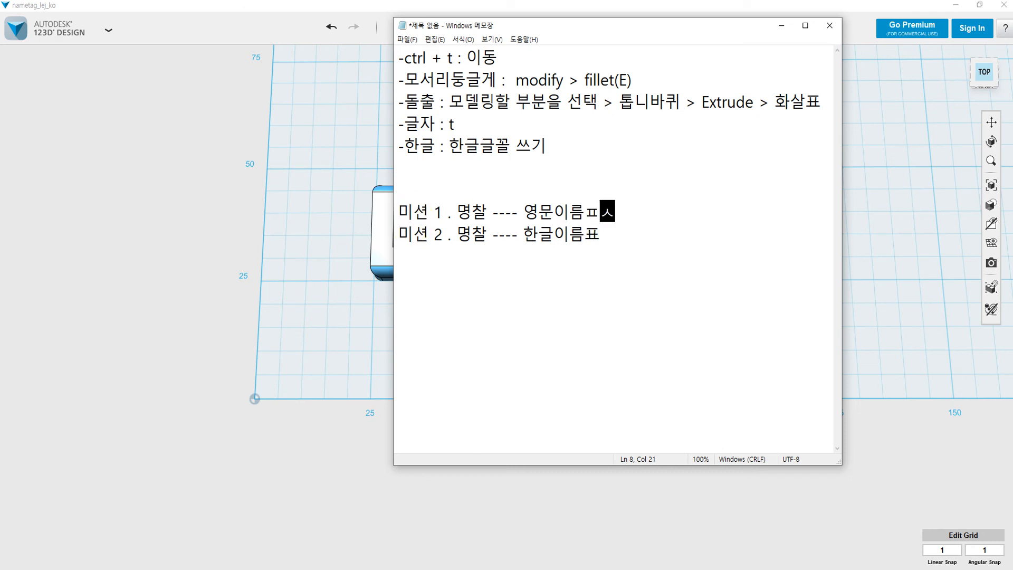
key("BackSpace")
key("BackSpace")
type("vy")
key("BackSpace")
key("BackSpace")
type("표")
Add mission 3: 다른사람의 이름표, 닉넹임 (another person's name tag or nickname).
key("Down")
key("Return")
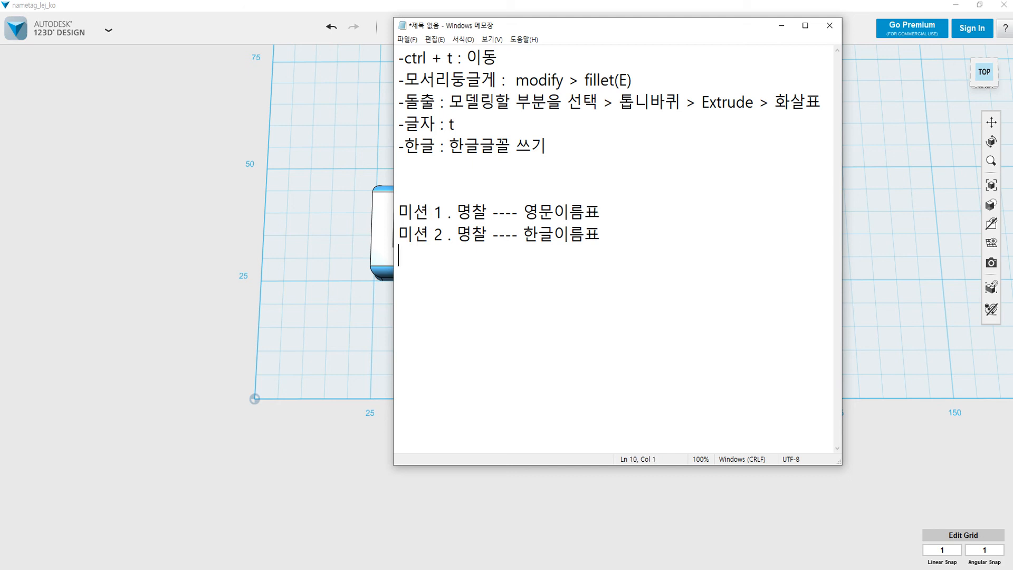
type("미션3.")
key("BackSpace")
type("3.")
key("BackSpace")
key("BackSpace")
type(". 다른사람")
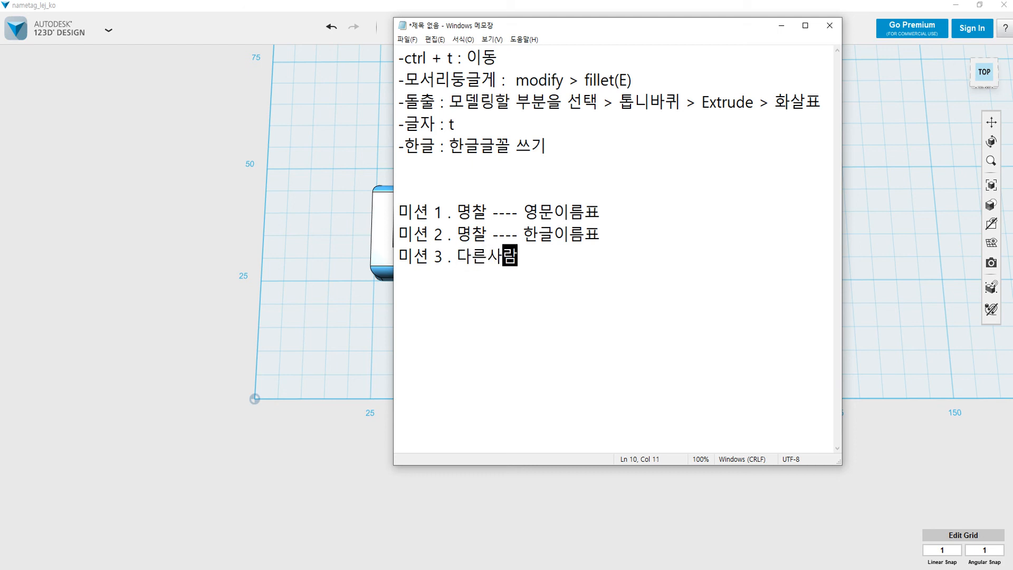
type("의 이름")
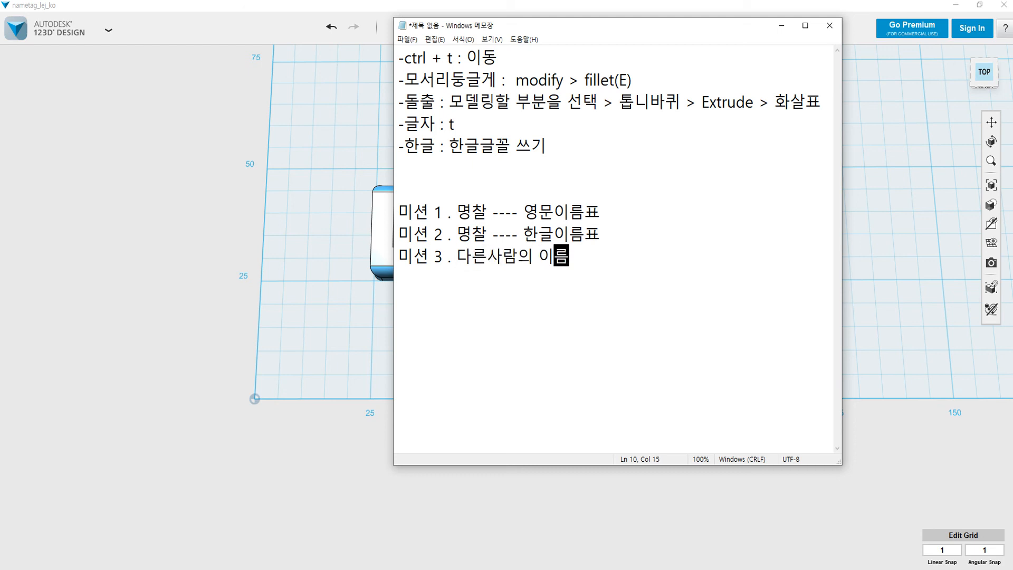
type("표, 닉넹")
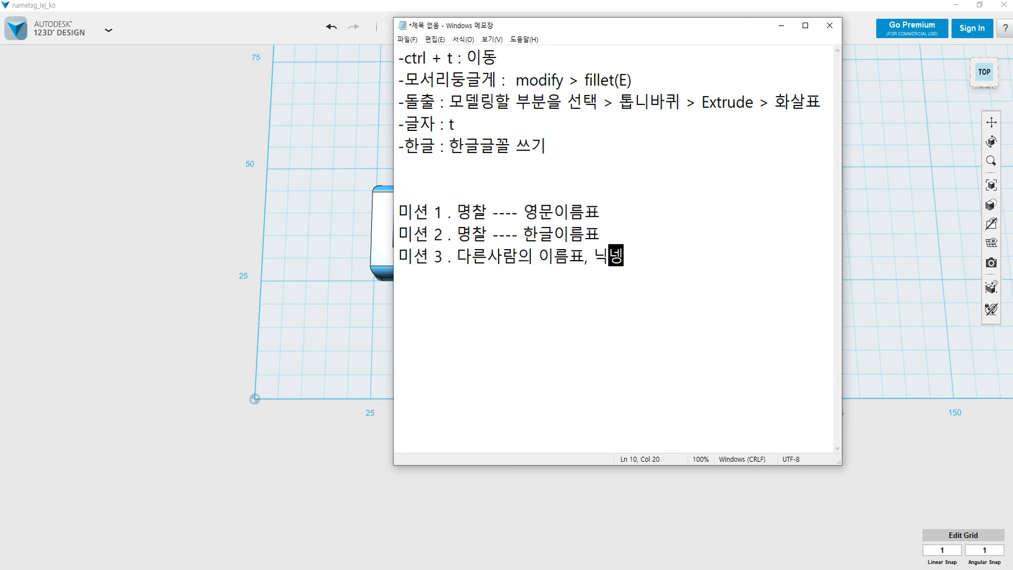
type("임")
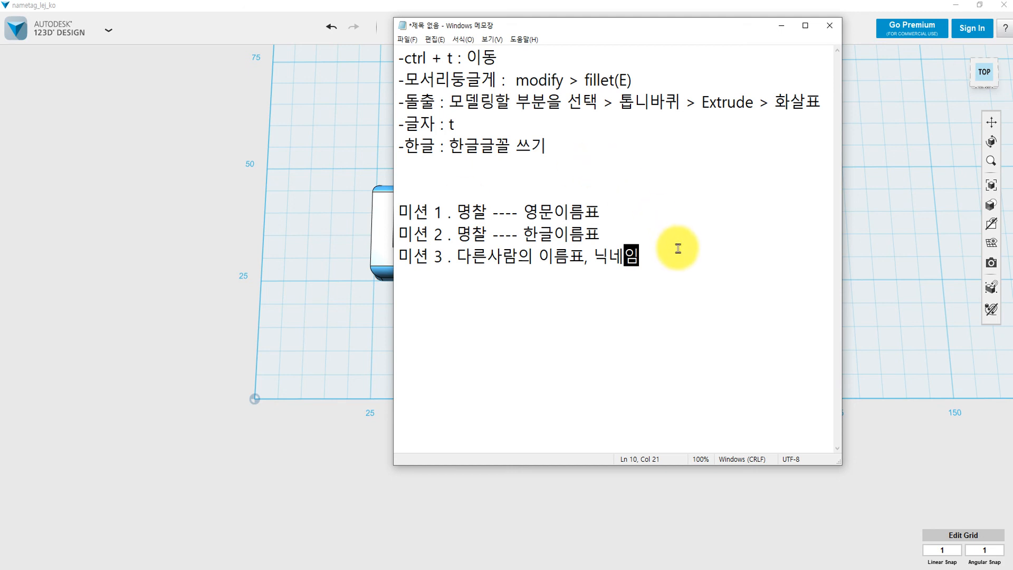
Add the save formats line '저장 : 123dx, stl'.
key("Return")
key("Return")
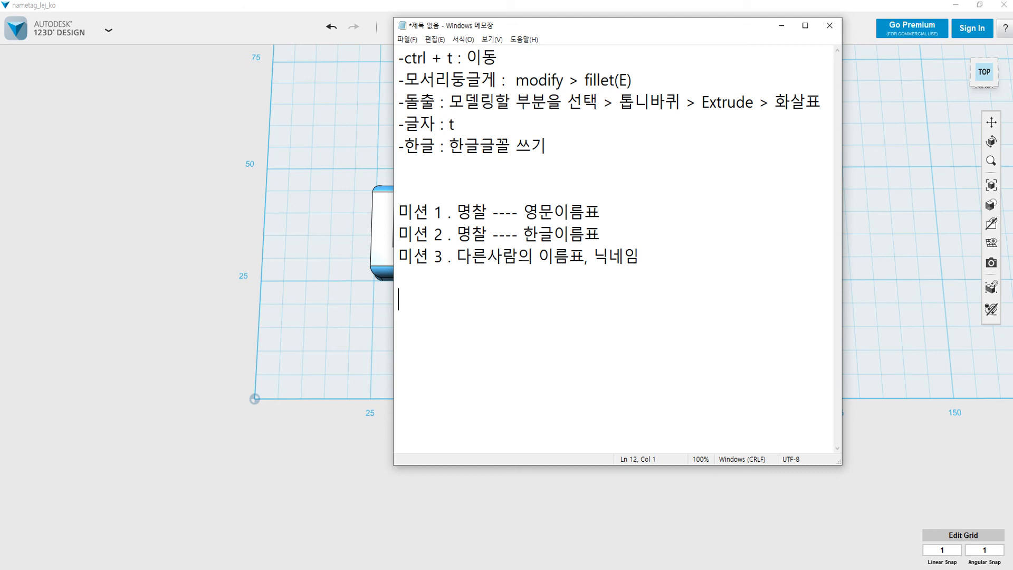
type("저자ㅇ : ")
type("123")
type("dx, ")
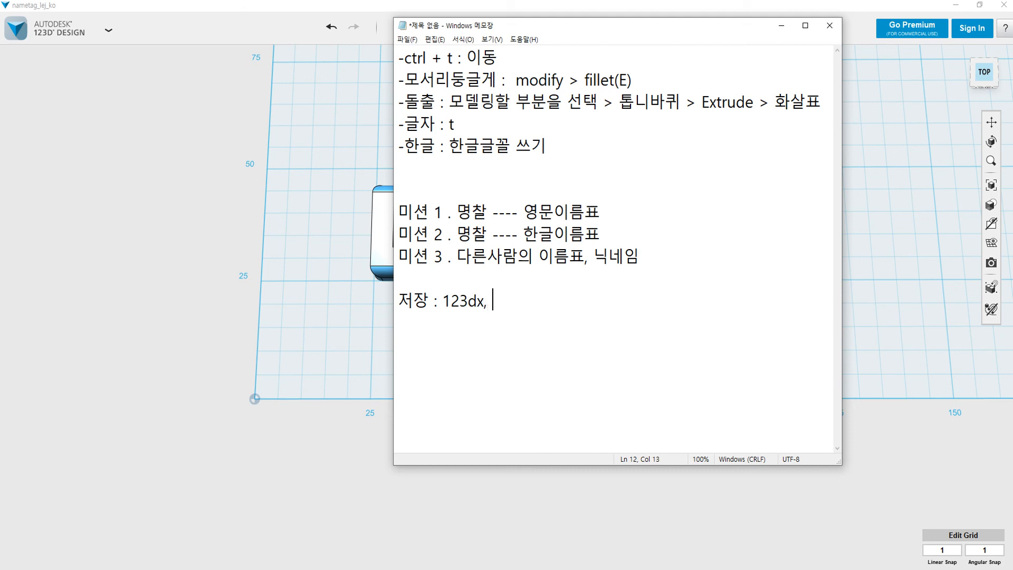
type("ㄴ")
key("BackSpace")
key("Hangul")
type("stl")
left_click_drag(530, 315, 389, 175)
left_click(420, 185)
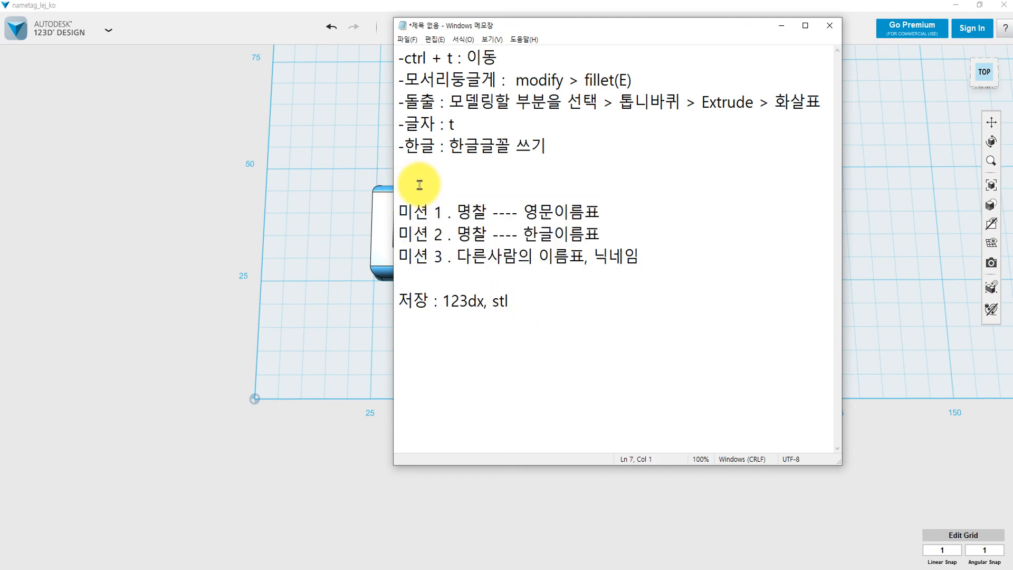